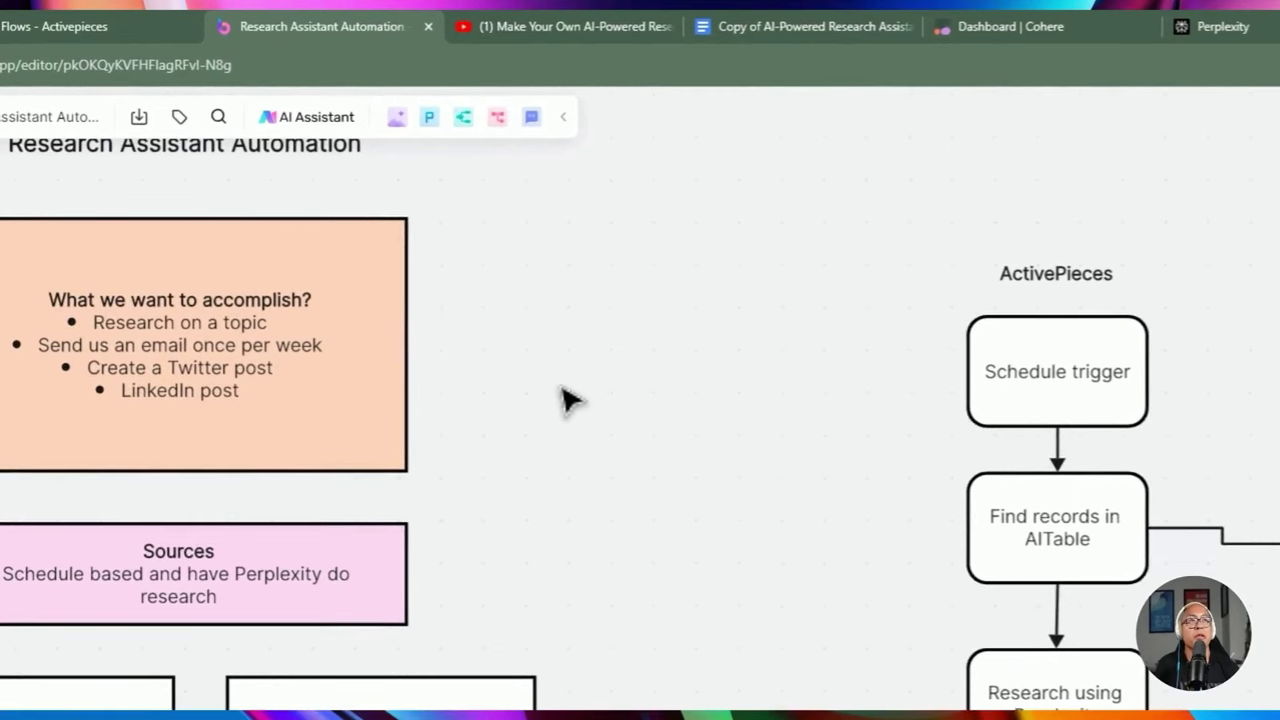
Review the ActivePieces flowchart from the schedule trigger through the AITable and Perplexity steps
{"action": "scroll", "coordinate": [590, 410], "scroll_direction": "right", "scroll_amount": 4}
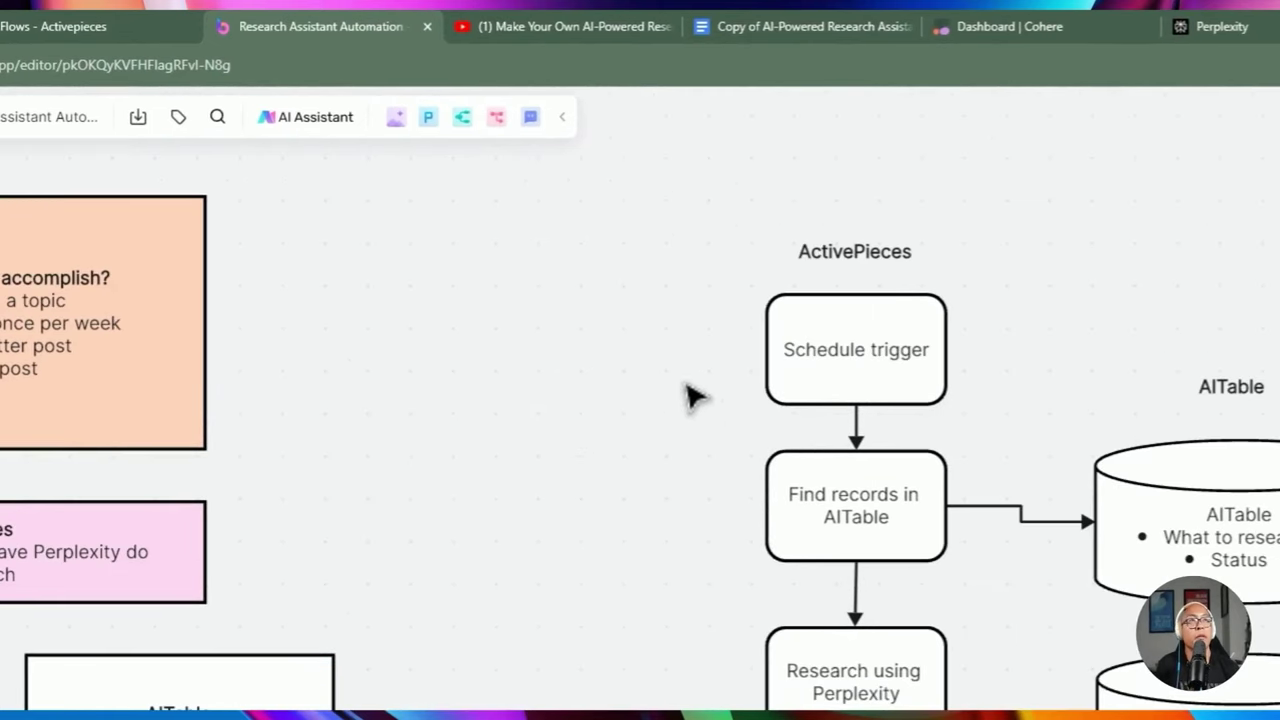
{"action": "scroll", "coordinate": [689, 394], "scroll_direction": "right", "scroll_amount": 4}
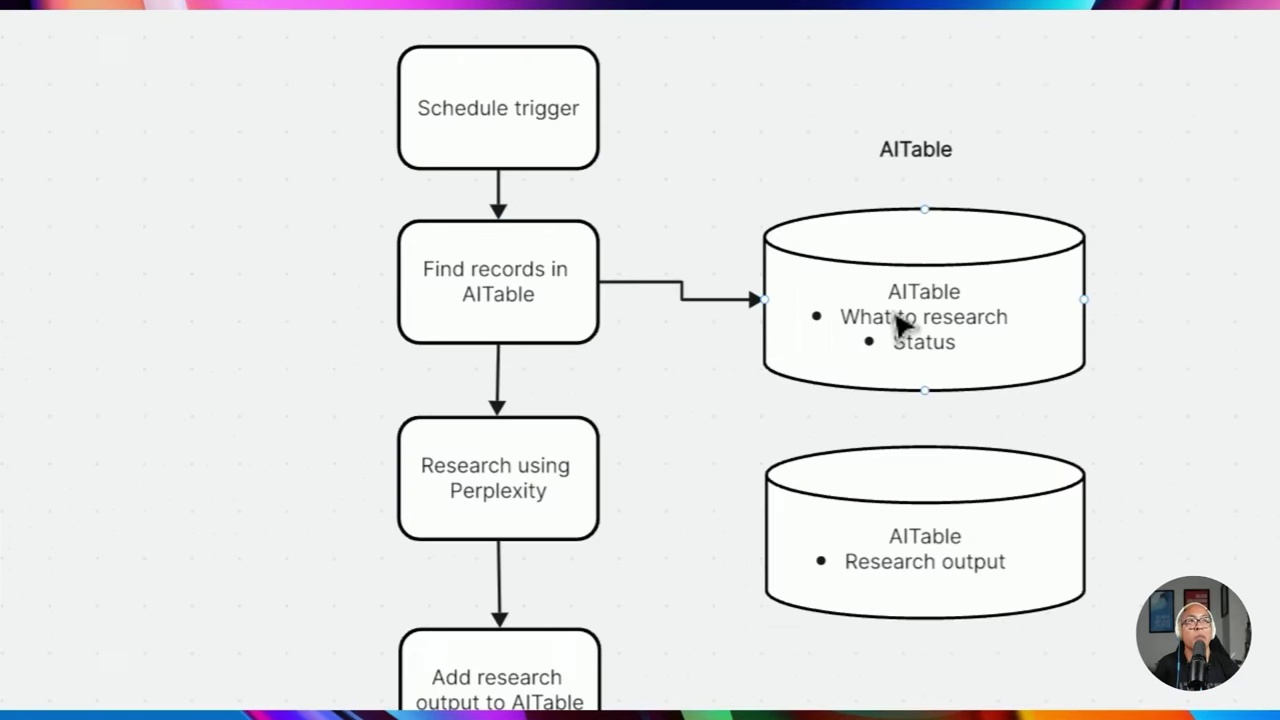
{"action": "left_click", "coordinate": [638, 266]}
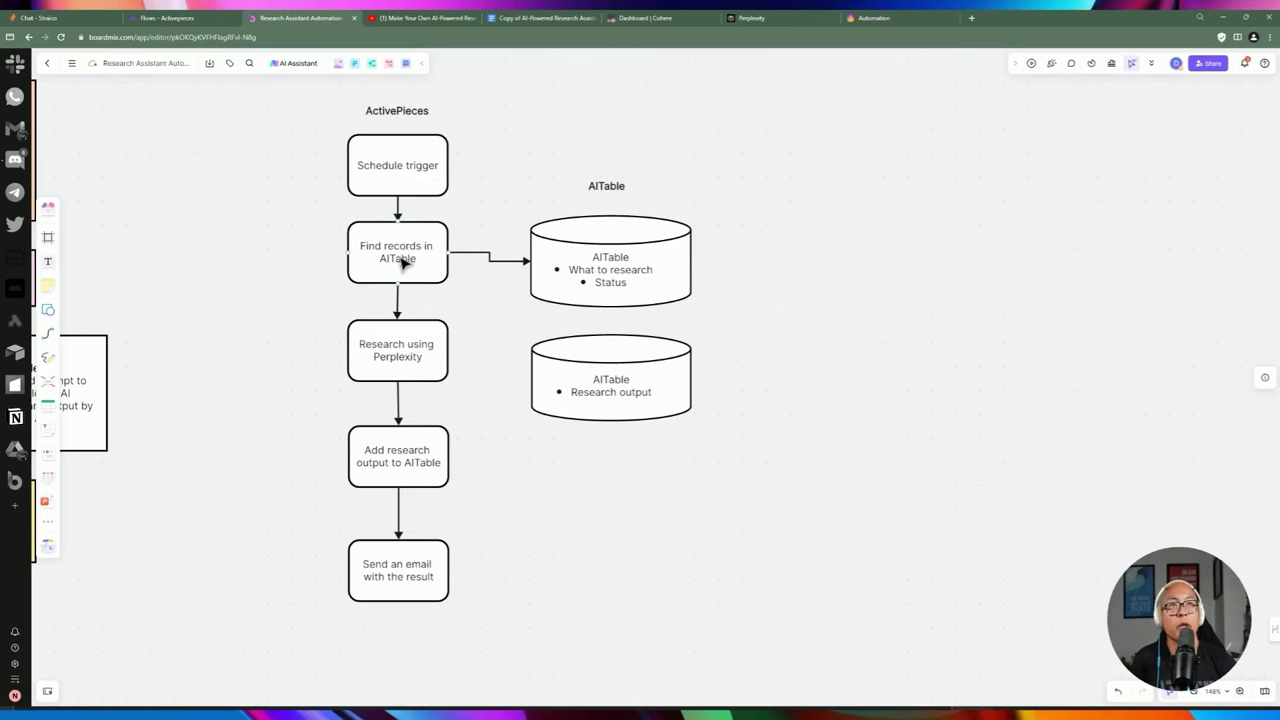
{"action": "left_click", "coordinate": [395, 362]}
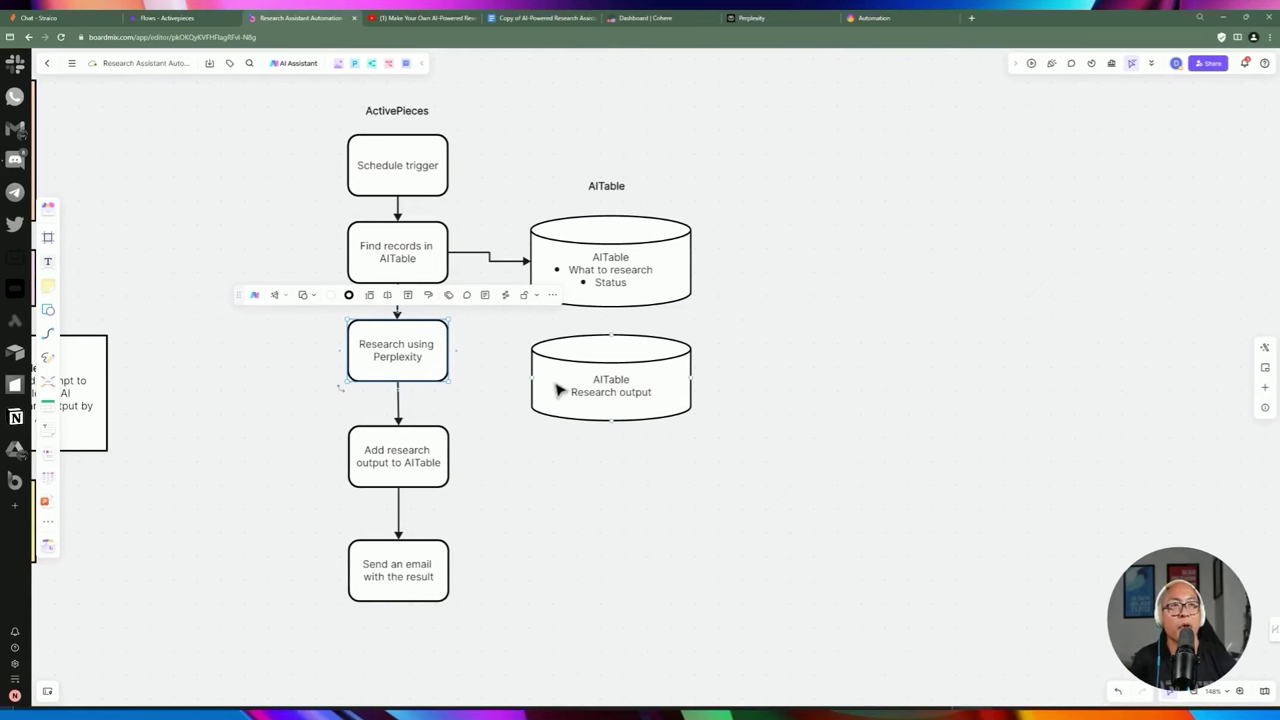
{"action": "left_click", "coordinate": [427, 457]}
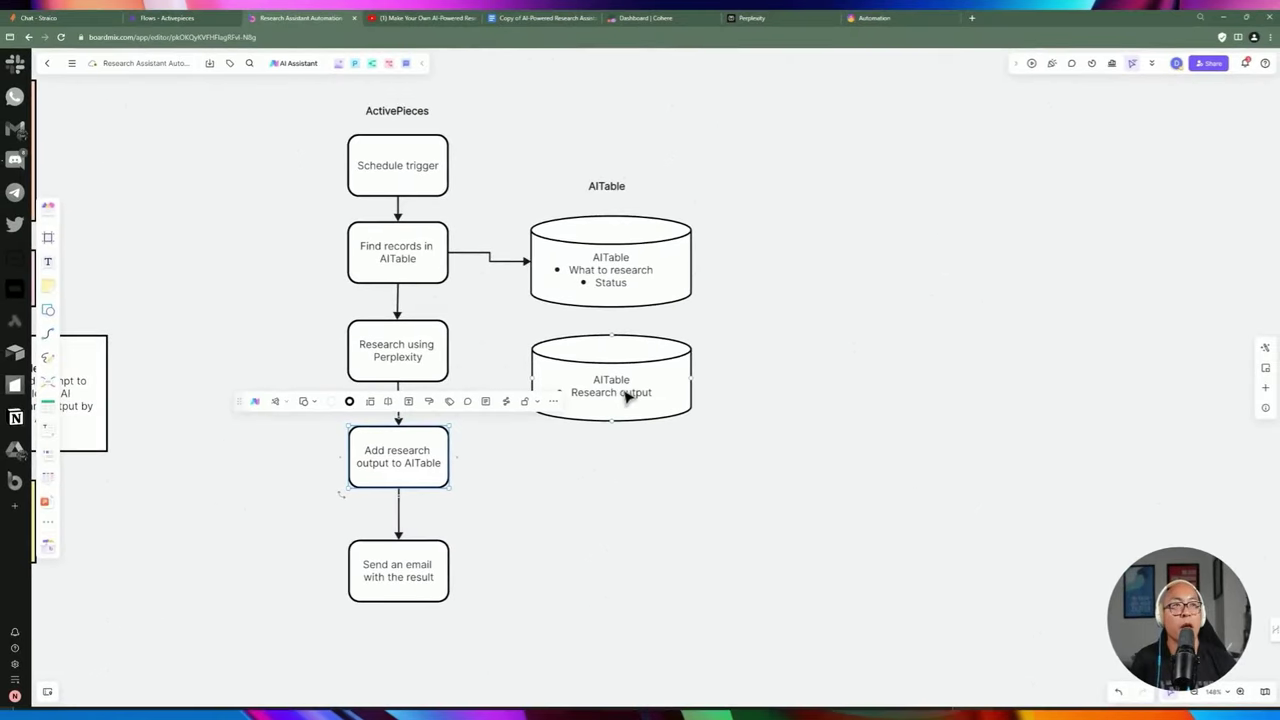
{"action": "scroll", "coordinate": [535, 520], "scroll_direction": "left", "scroll_amount": 2}
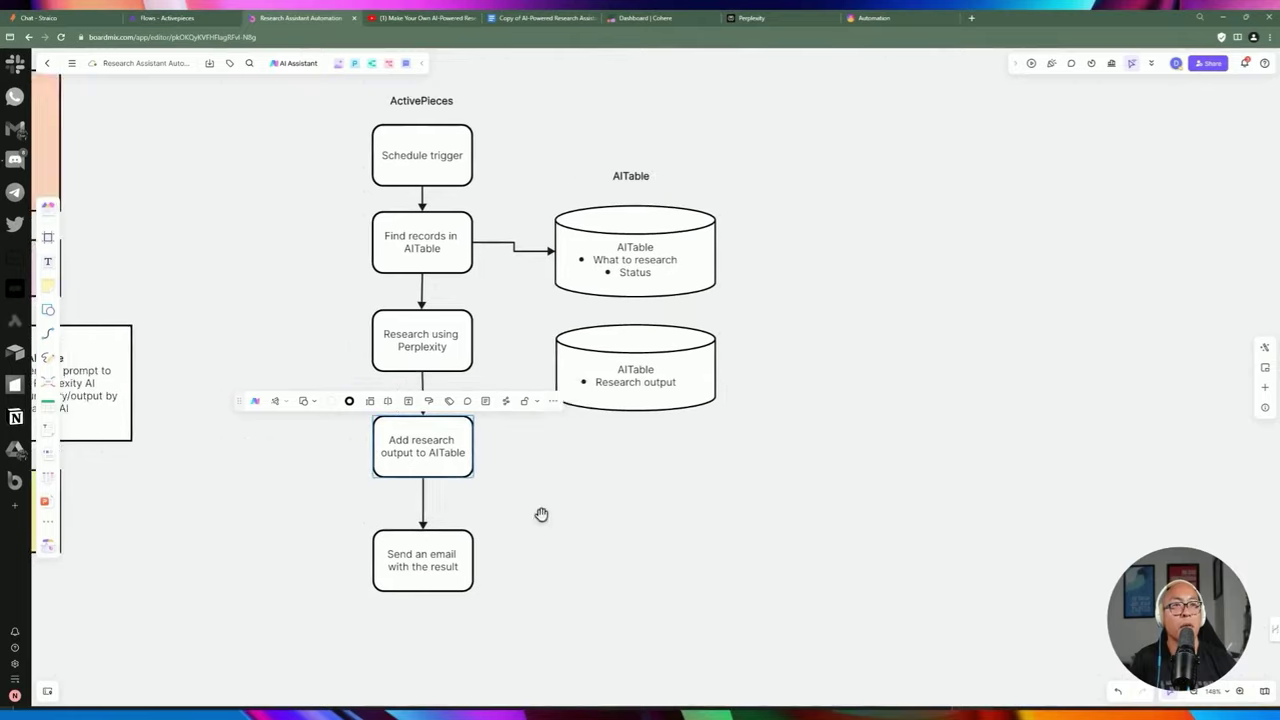
Add a connected rectangle below the "Send an email with the result" shape, labelled "Use ClaudeAI to summarise the Perplexity output"
{"action": "left_click", "coordinate": [620, 548]}
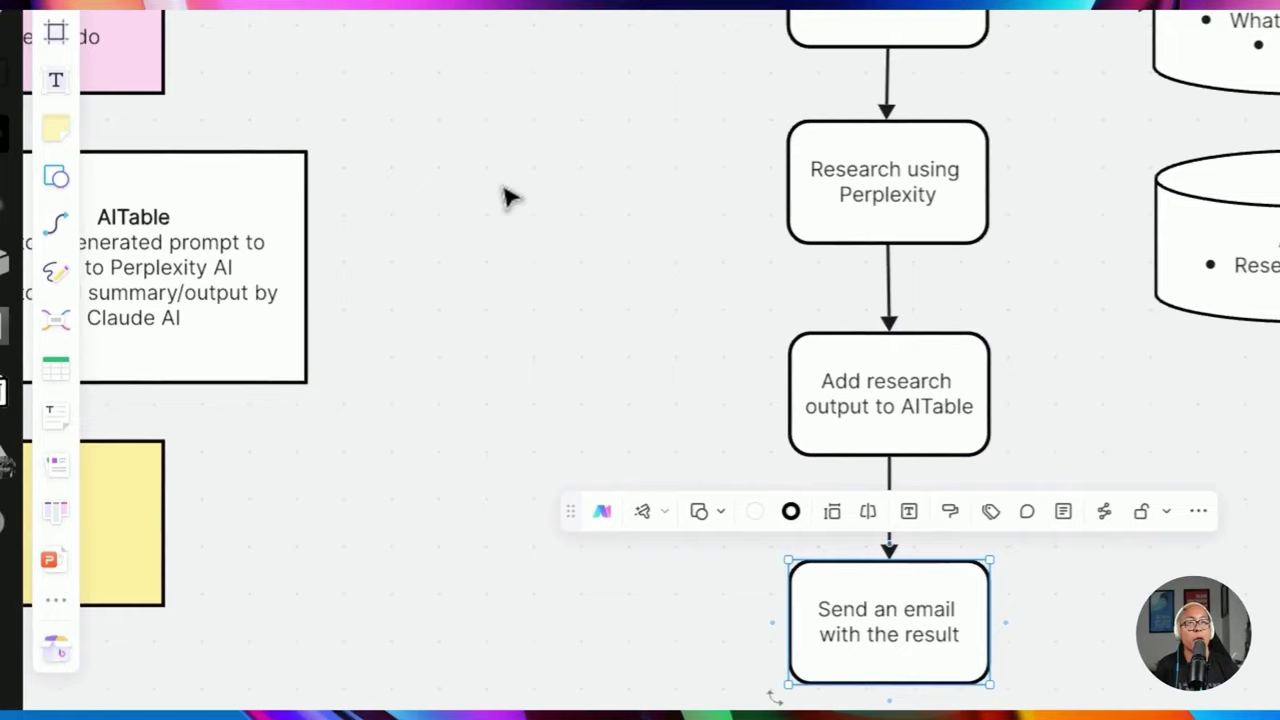
{"action": "left_click", "coordinate": [889, 700]}
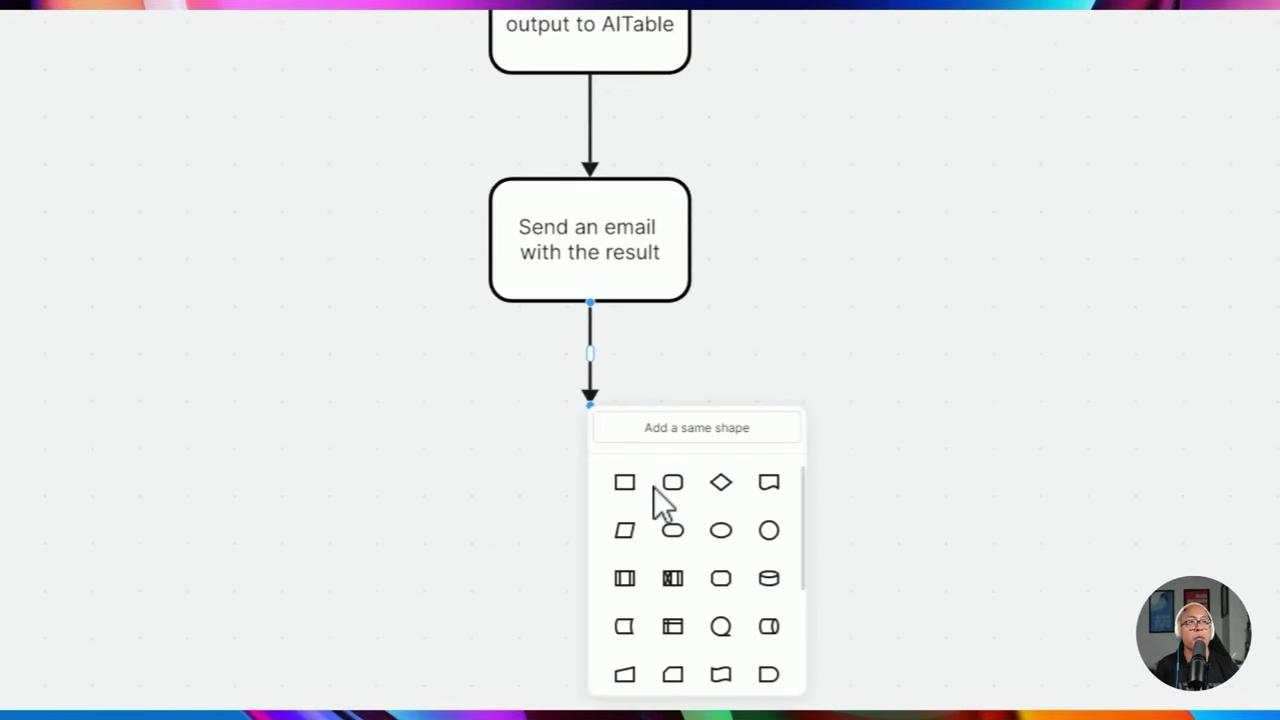
{"action": "left_click", "coordinate": [624, 484]}
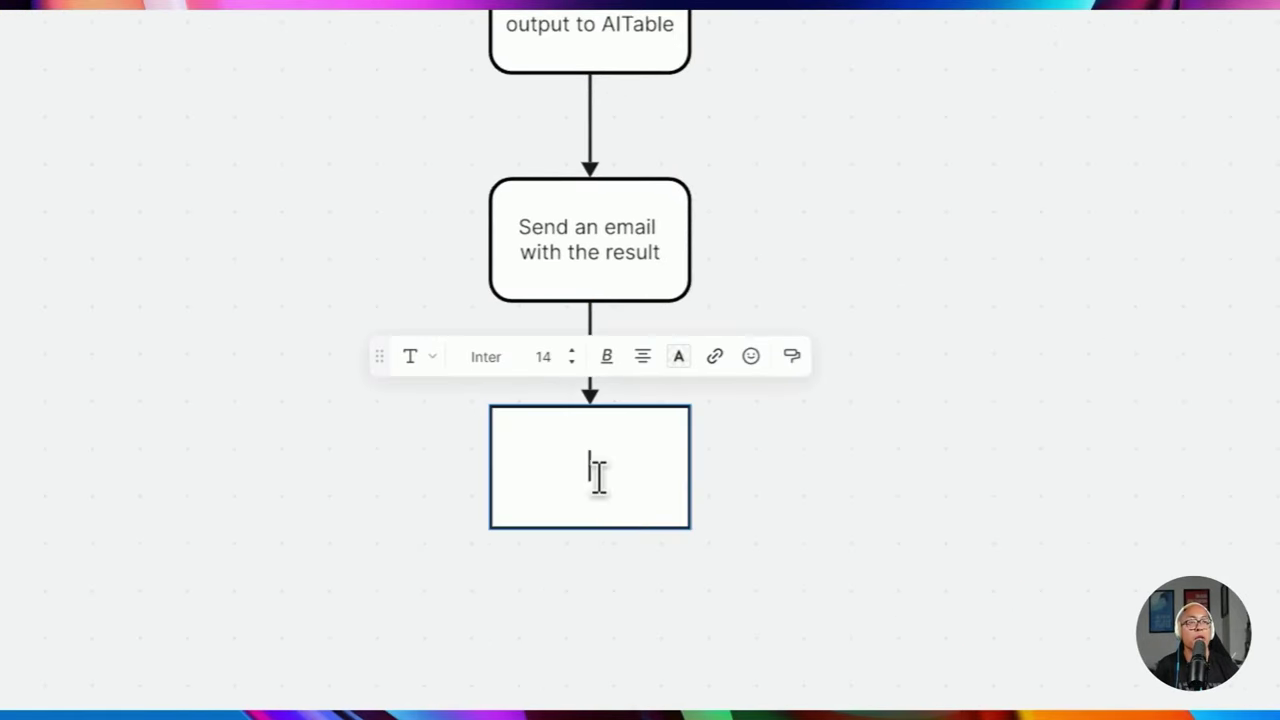
{"action": "type", "text": "Use mau"}
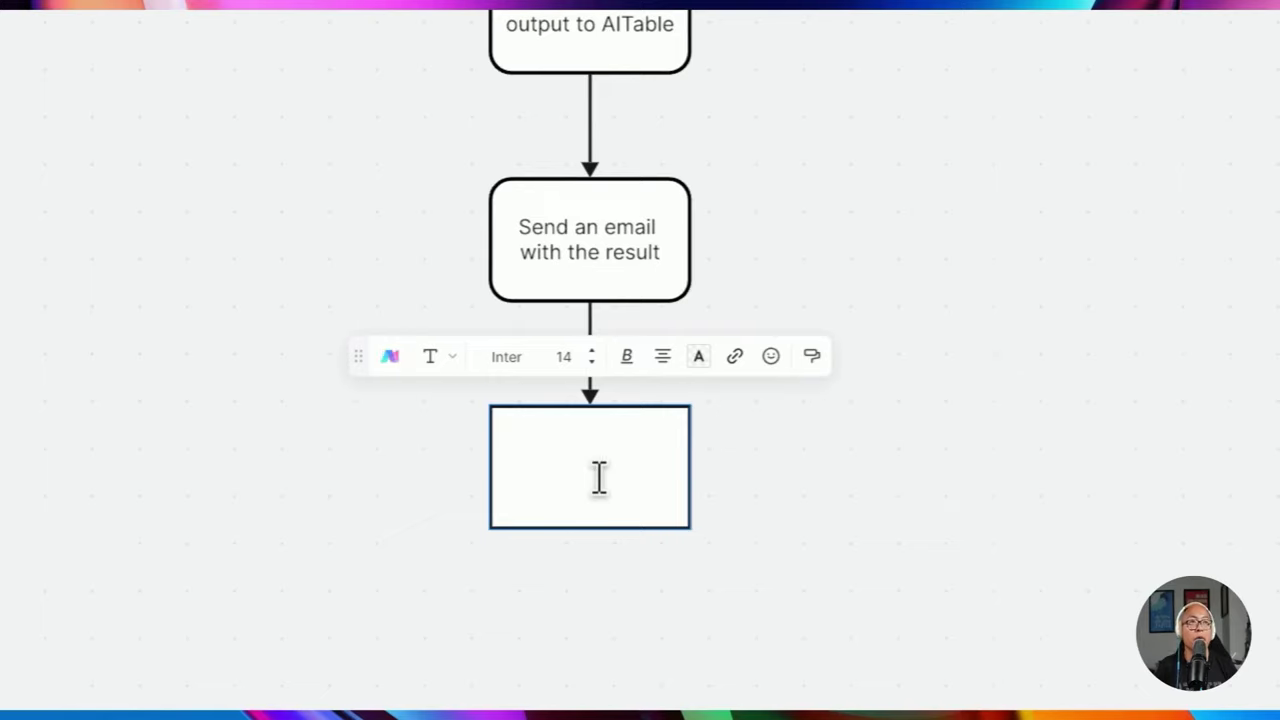
{"action": "type", "text": "deAI"}
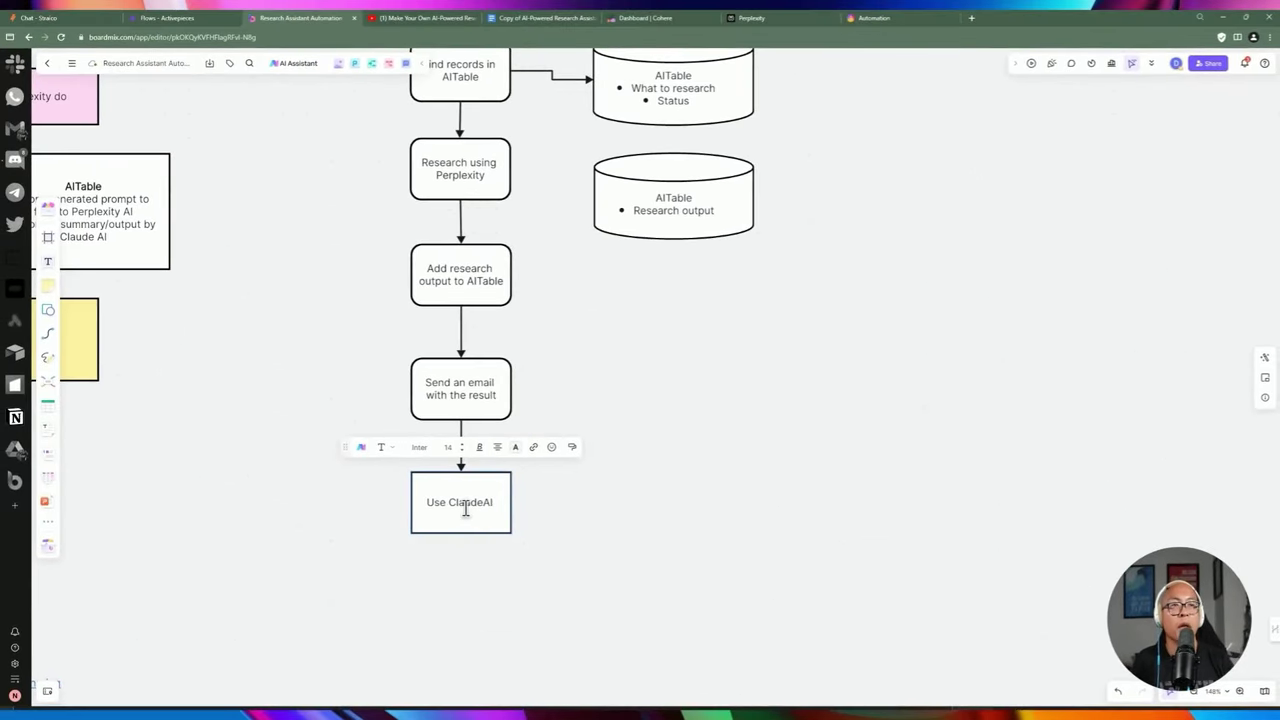
{"action": "type", "text": " to summarise "}
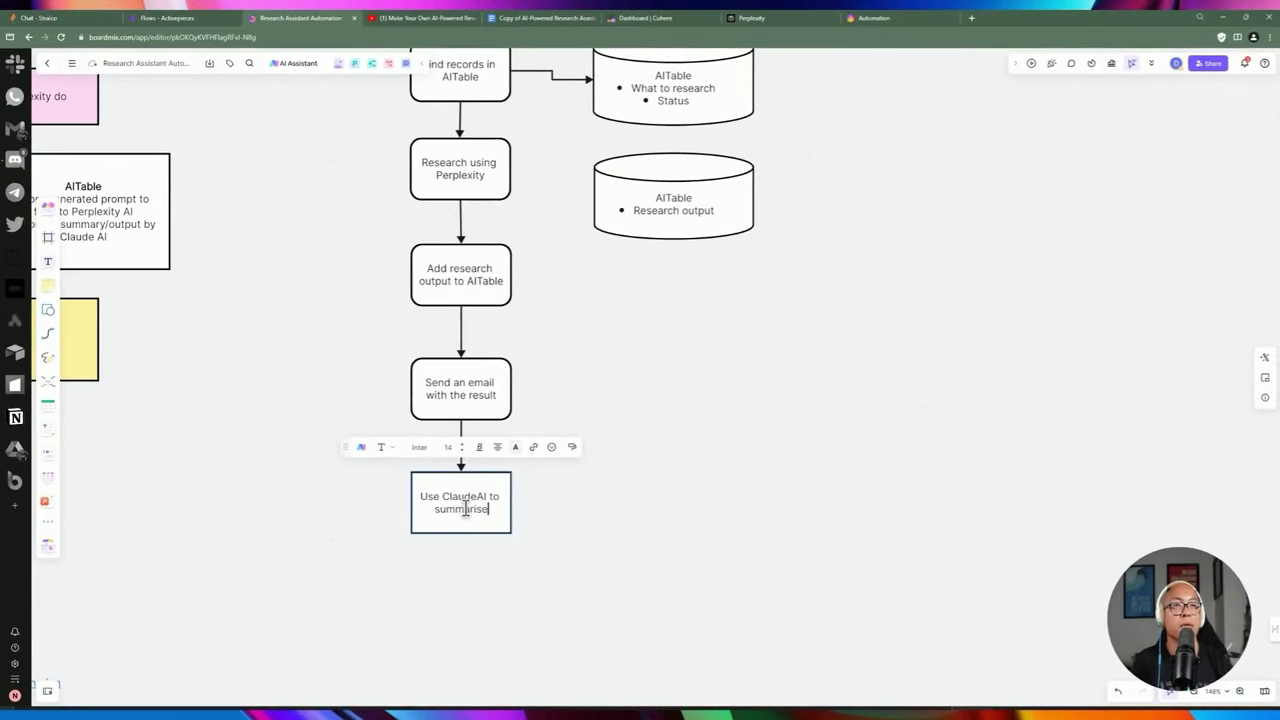
{"action": "type", "text": "the Perplexity"}
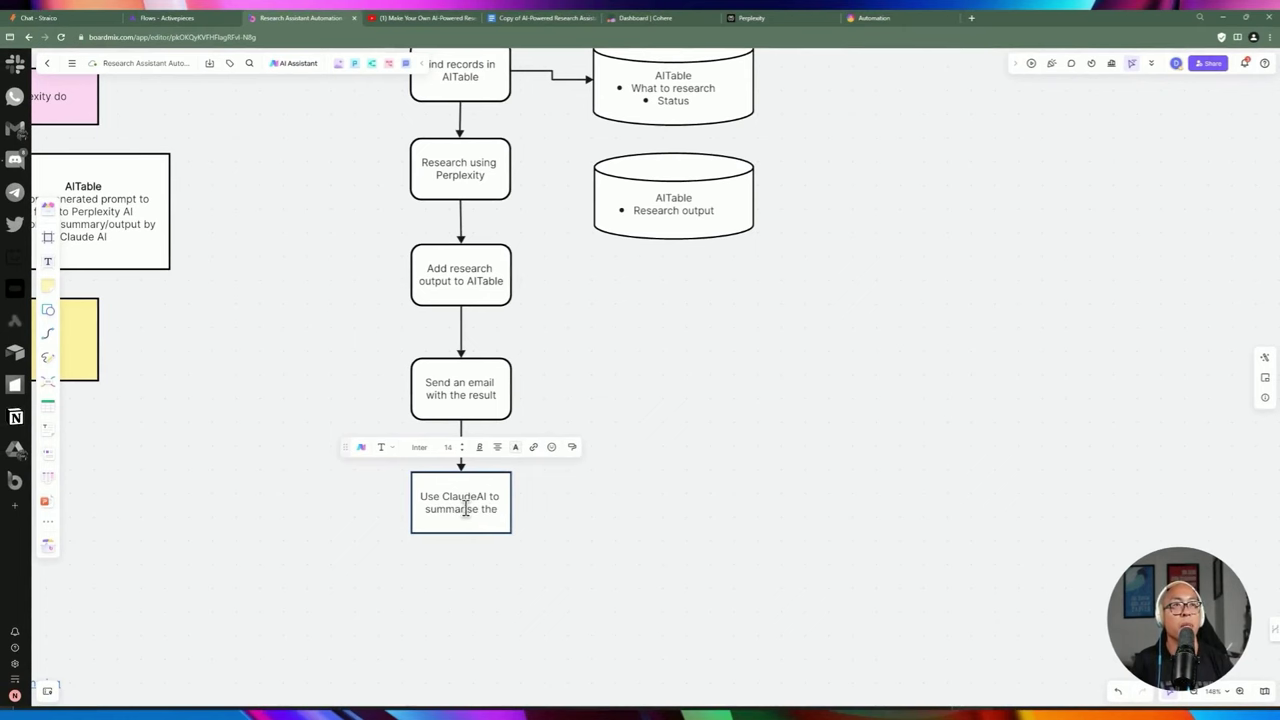
{"action": "type", "text": " output"}
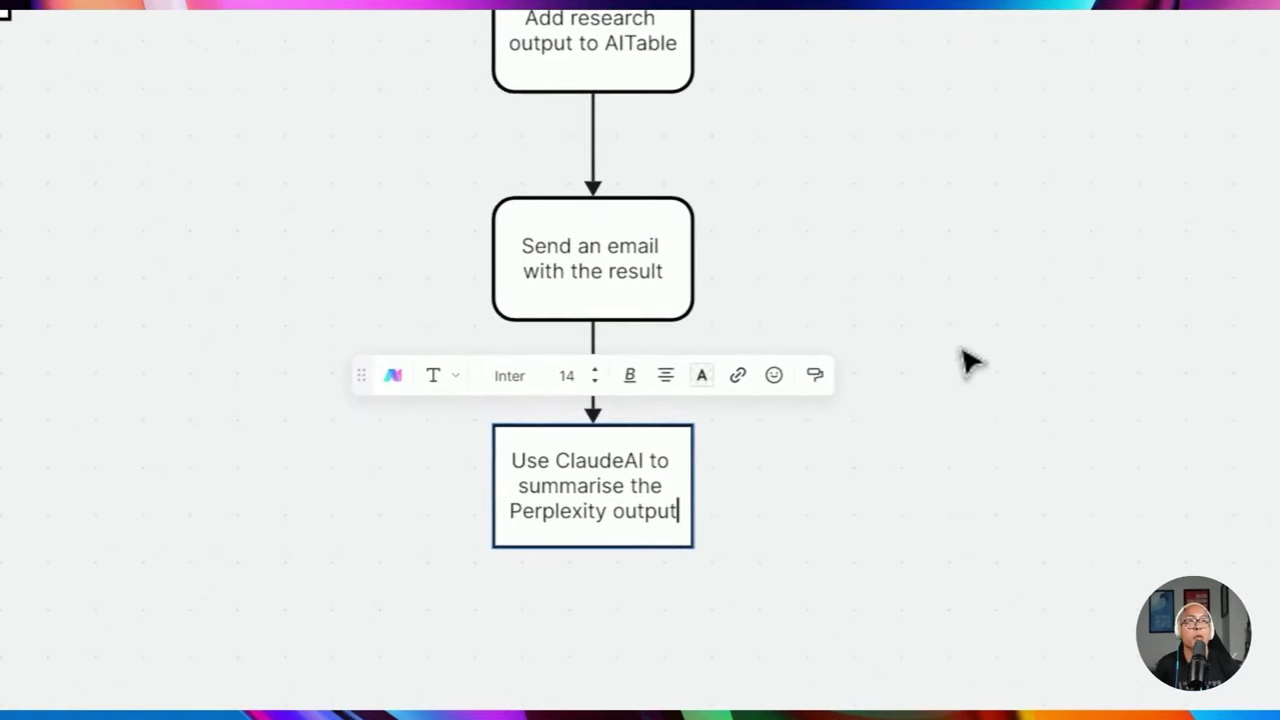
Switch to the Google Docs research prompt for Perplexity and examine its sections and bracketed variables
{"action": "scroll", "coordinate": [843, 194], "scroll_direction": "up", "scroll_amount": 1}
{"action": "left_click_drag", "start_coordinate": [843, 194], "coordinate": [873, 519]}
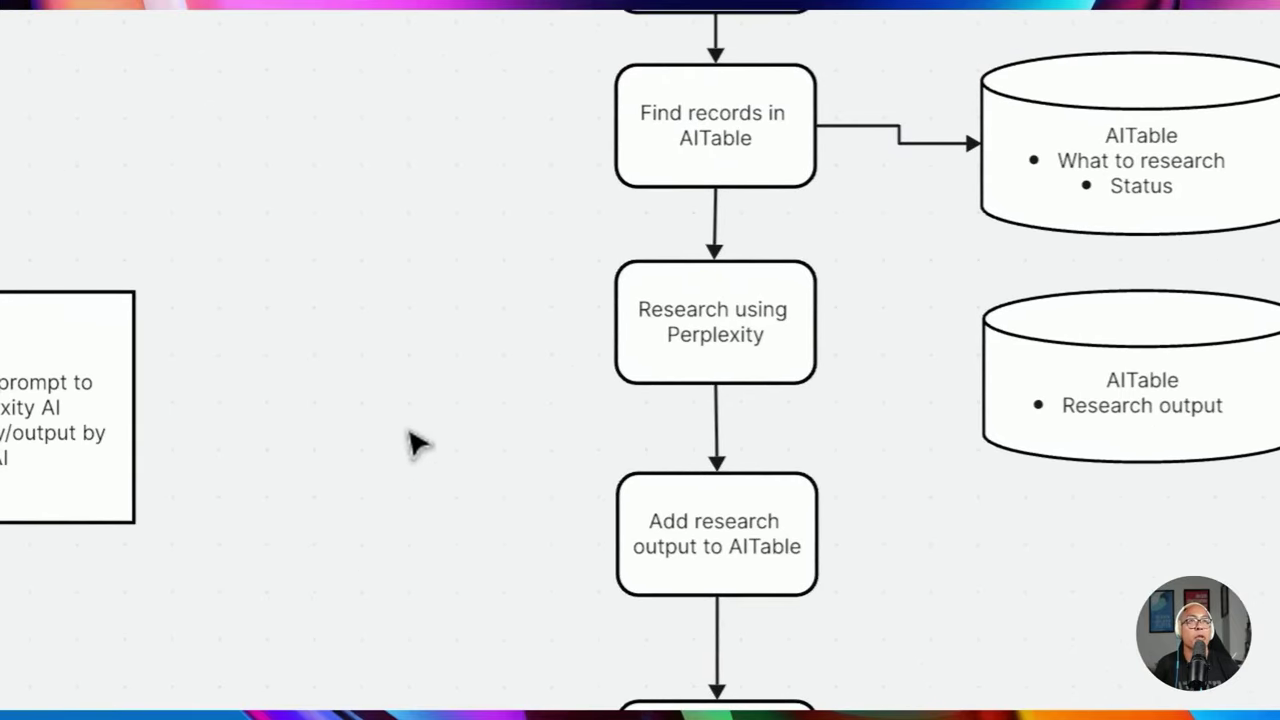
{"action": "left_click_drag", "start_coordinate": [508, 494], "coordinate": [408, 351]}
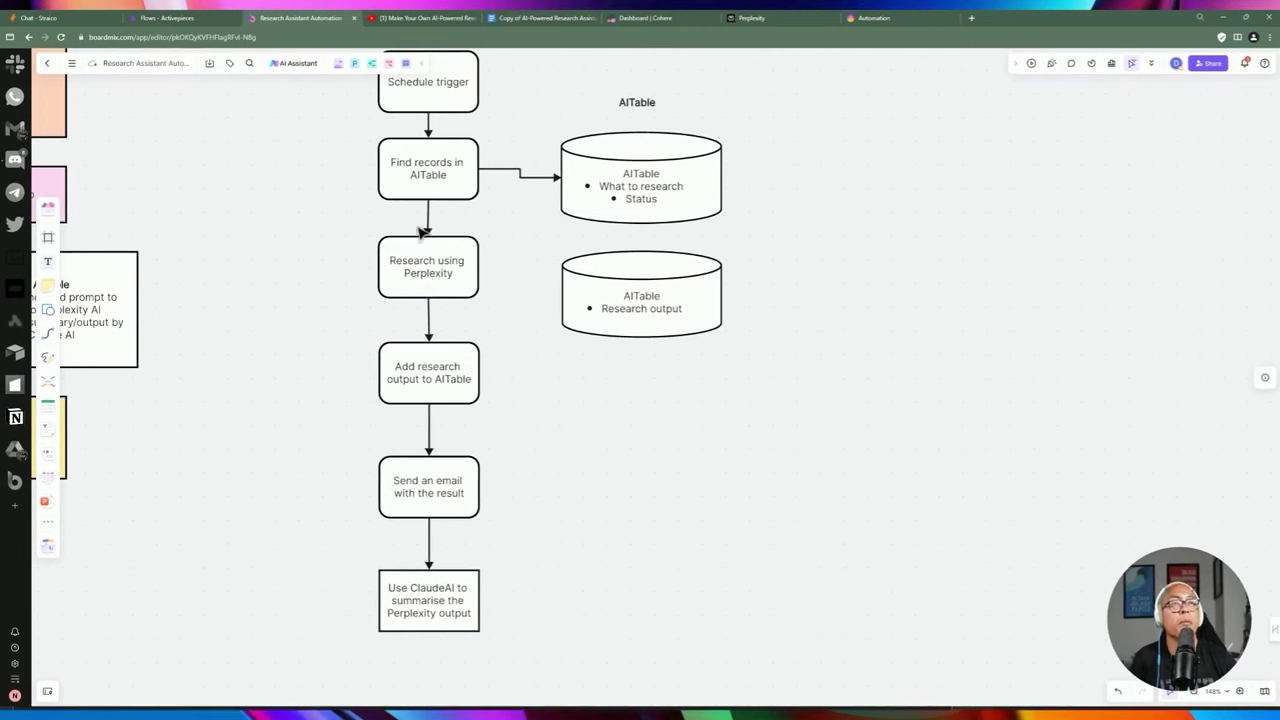
{"action": "left_click", "coordinate": [515, 18]}
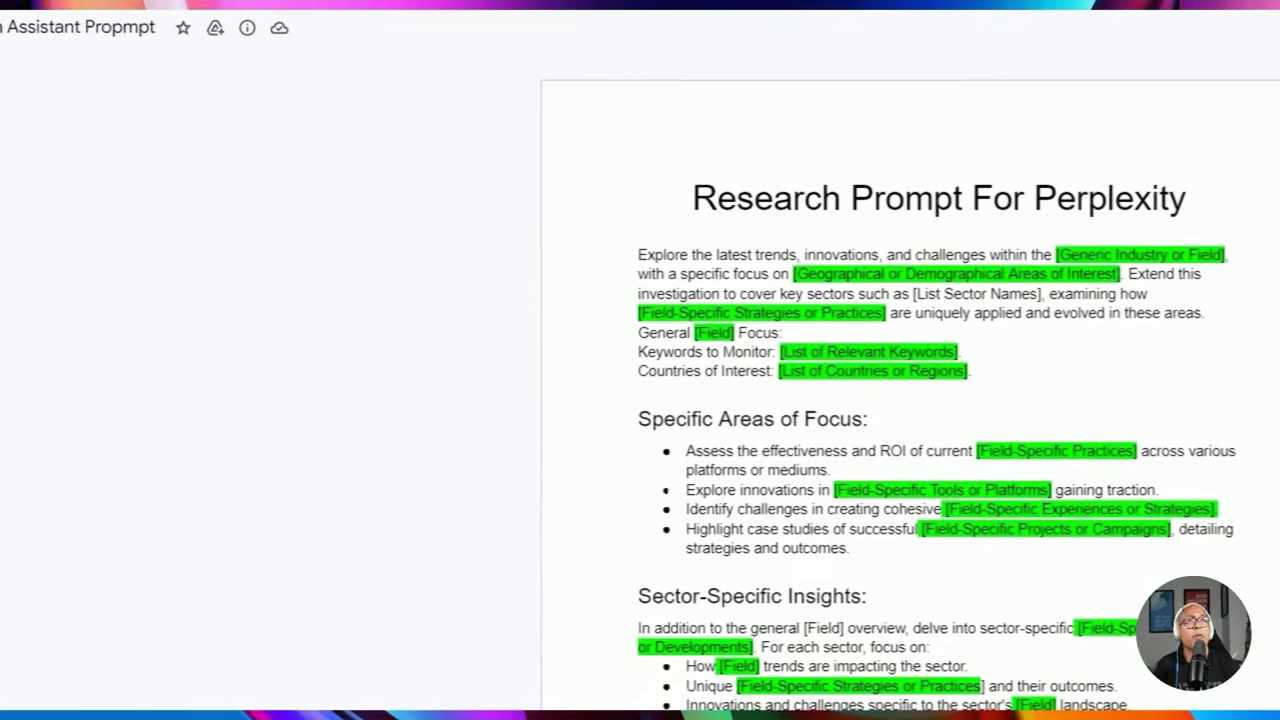
{"action": "left_click", "coordinate": [95, 627]}
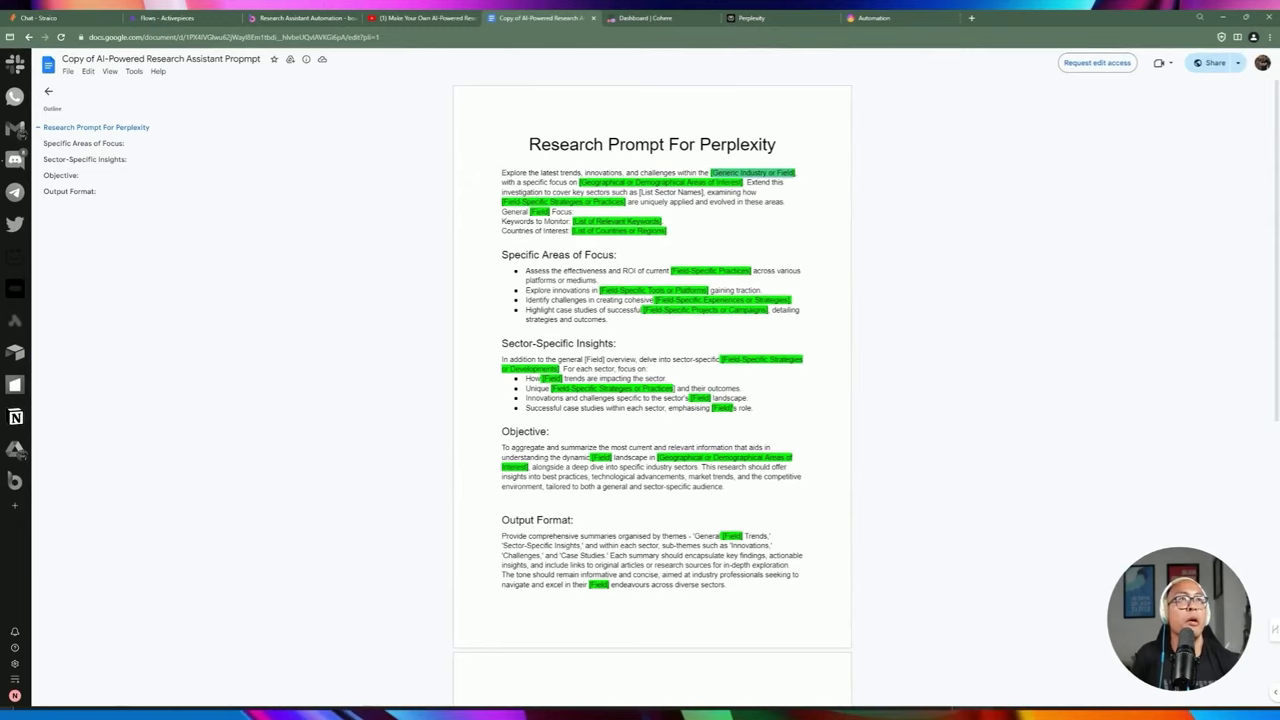
{"action": "left_click_drag", "start_coordinate": [501, 172], "coordinate": [880, 580]}
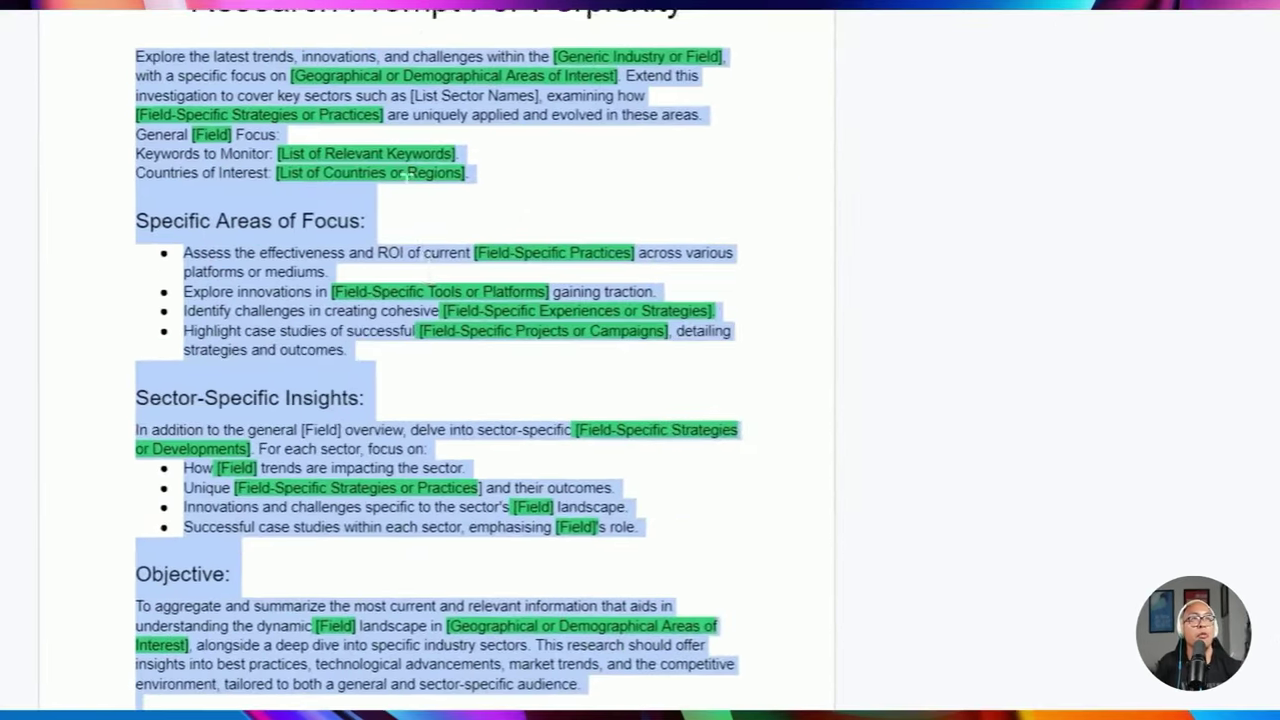
{"action": "left_click", "coordinate": [501, 345]}
{"action": "scroll", "coordinate": [501, 345], "scroll_direction": "down", "scroll_amount": 3}
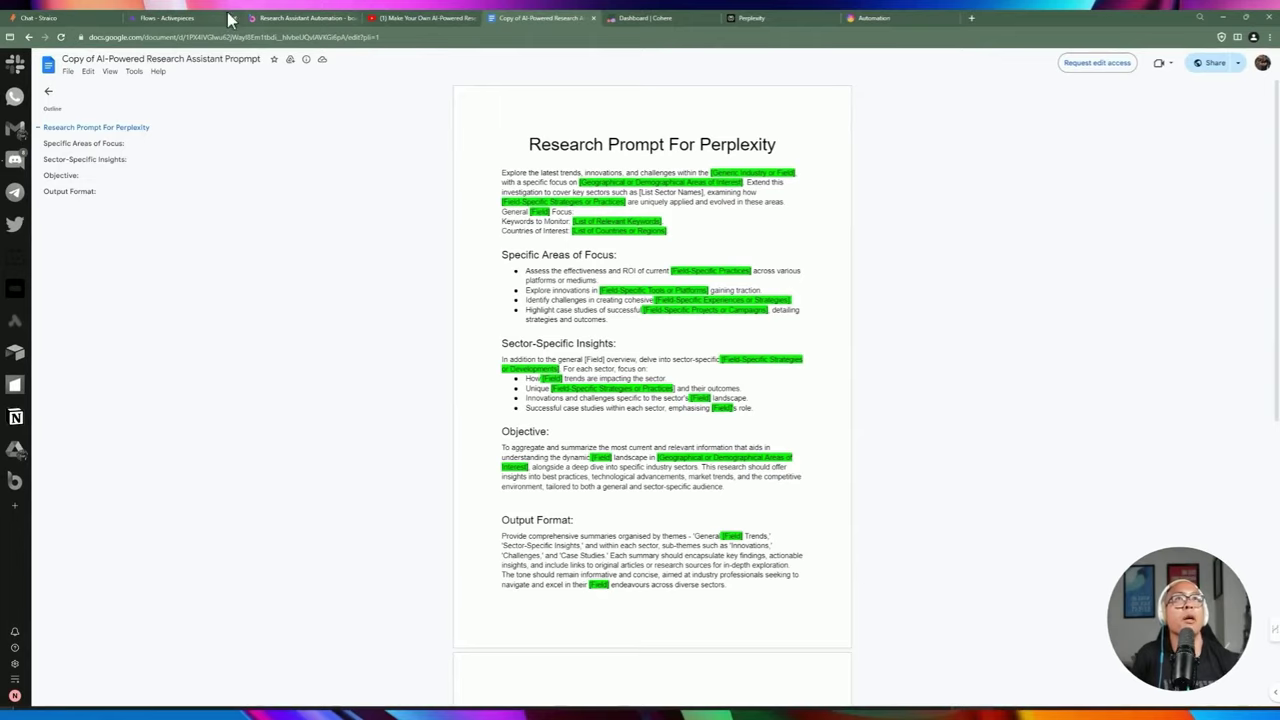
Copy the variable-finding prompt from the Boardmix board, and select the whole body of the research prompt in Google Docs
{"action": "left_click", "coordinate": [290, 18]}
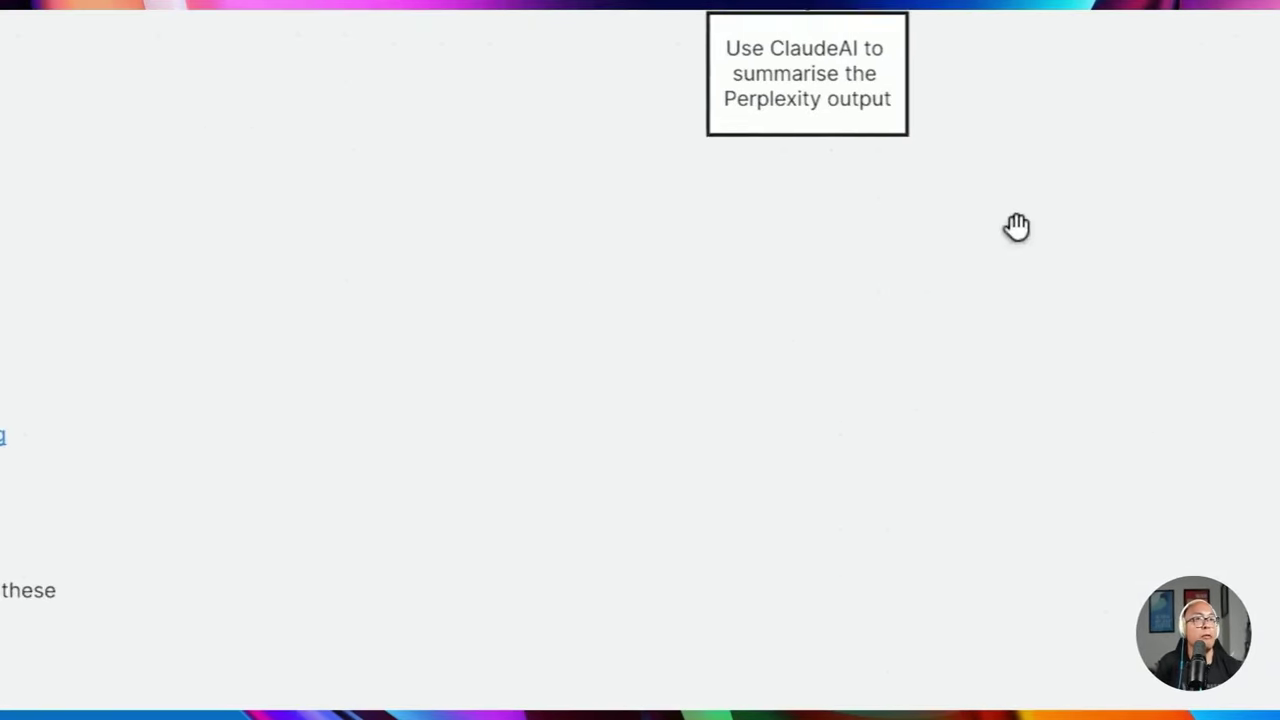
{"action": "double_click", "coordinate": [322, 480]}
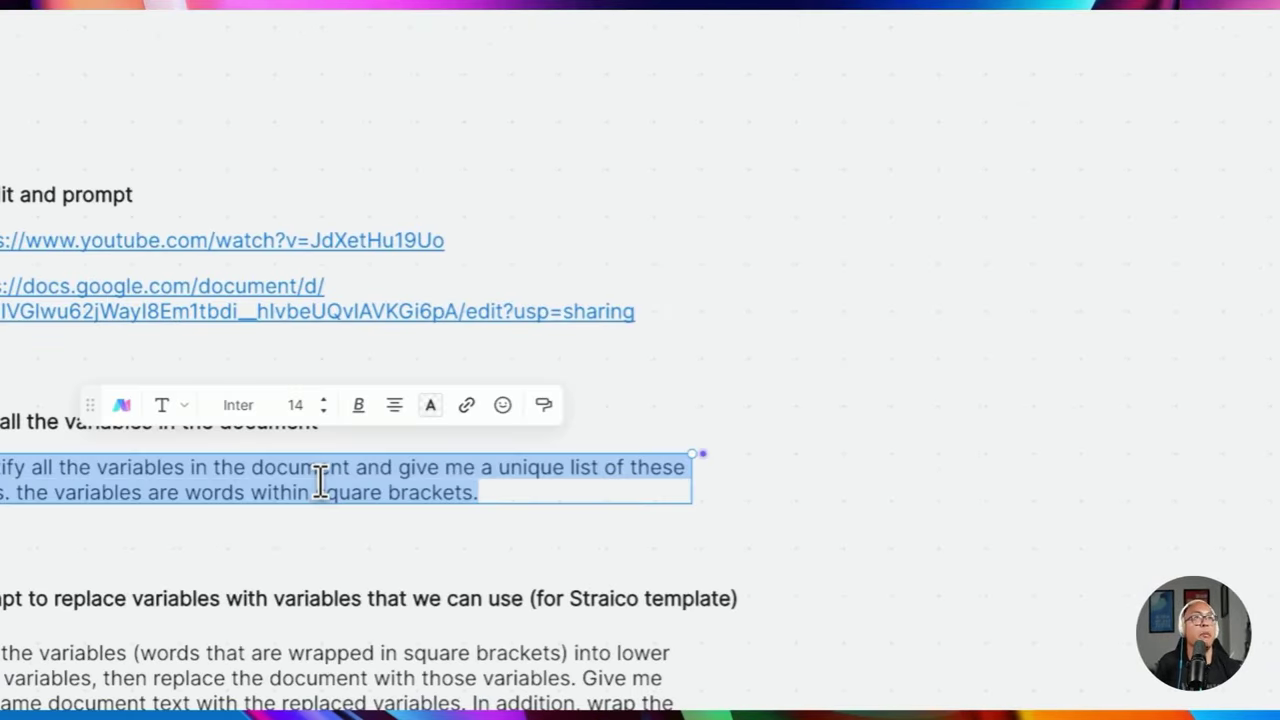
{"action": "left_click", "coordinate": [340, 25]}
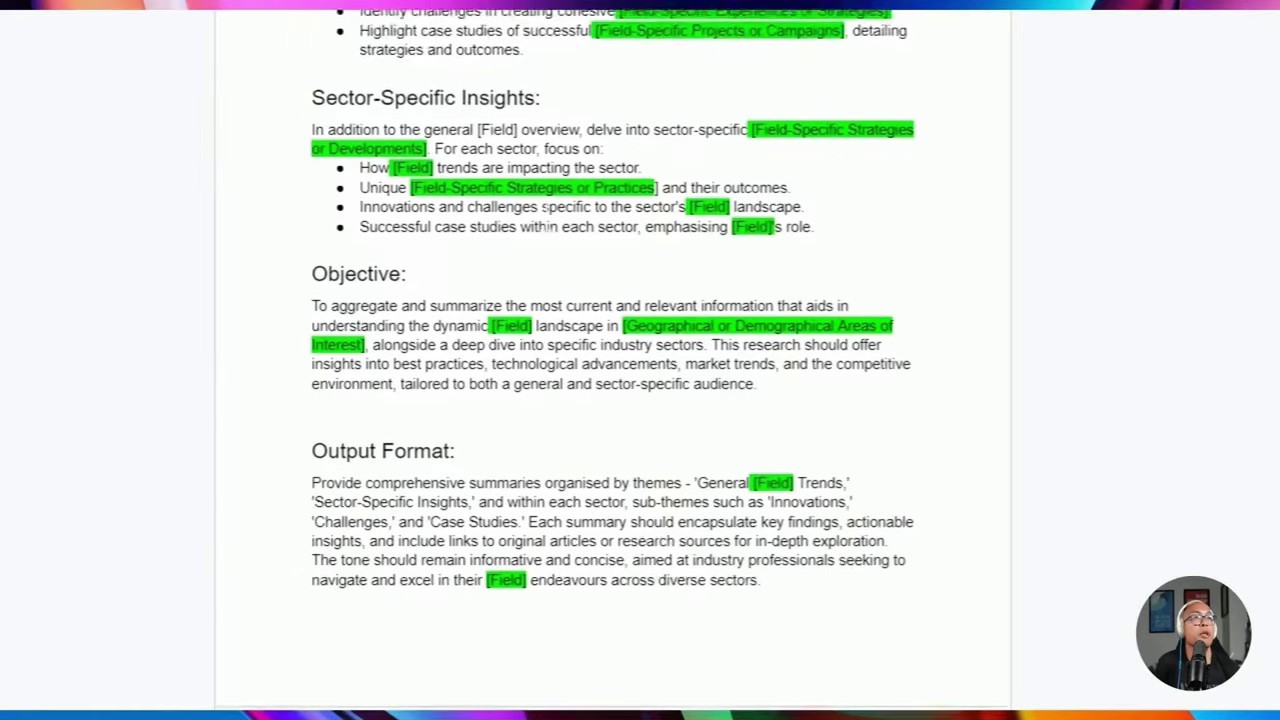
{"action": "scroll", "coordinate": [613, 330], "scroll_direction": "down", "scroll_amount": 2}
{"action": "left_click_drag", "start_coordinate": [765, 497], "coordinate": [311, 176]}
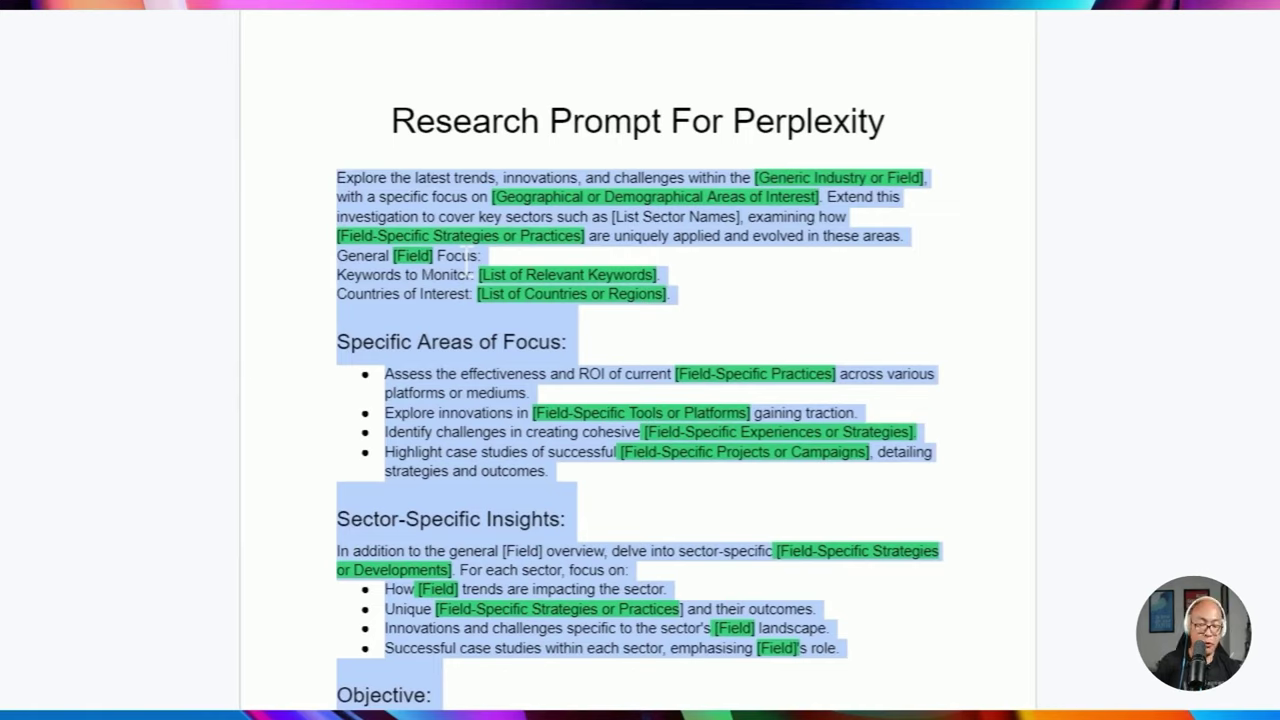
Have the AI assistant identify all variables within square brackets in the selected text as a unique list, and review its answer
{"action": "key", "text": "ctrl+j"}
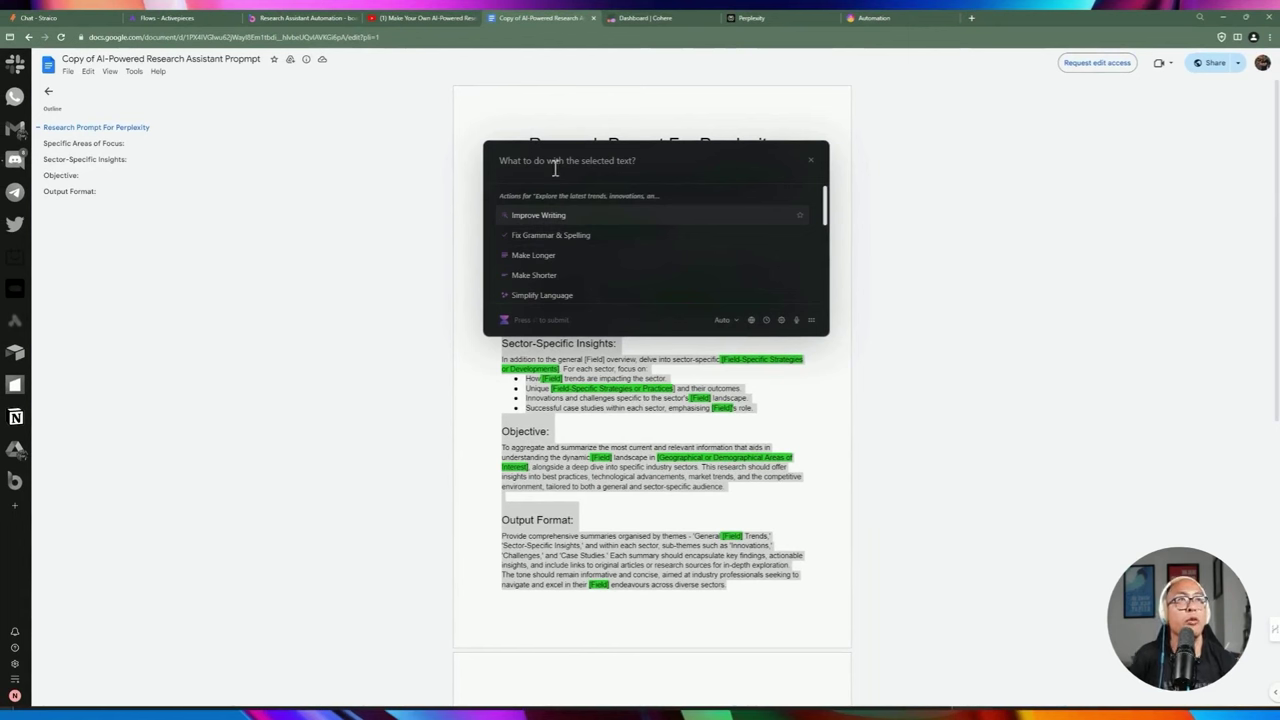
{"action": "key", "text": "ctrl+v"}
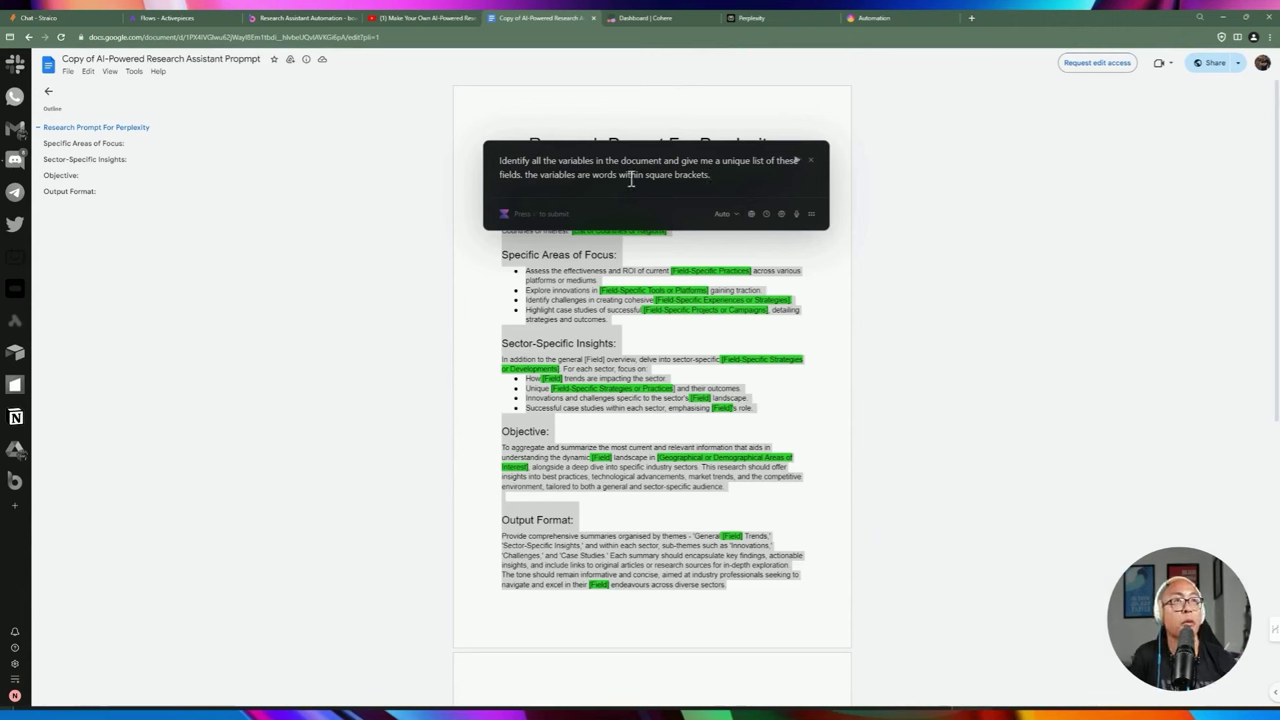
{"action": "key", "text": "Return"}
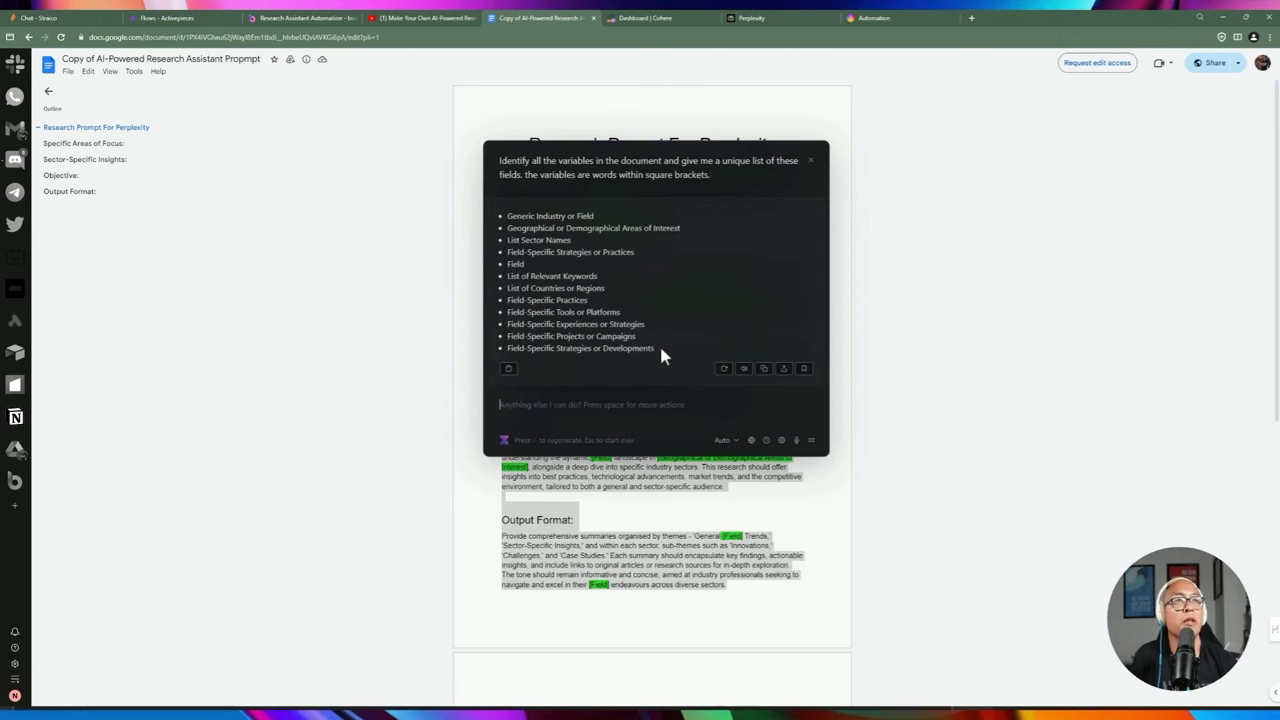
{"action": "left_click_drag", "start_coordinate": [662, 355], "coordinate": [507, 214]}
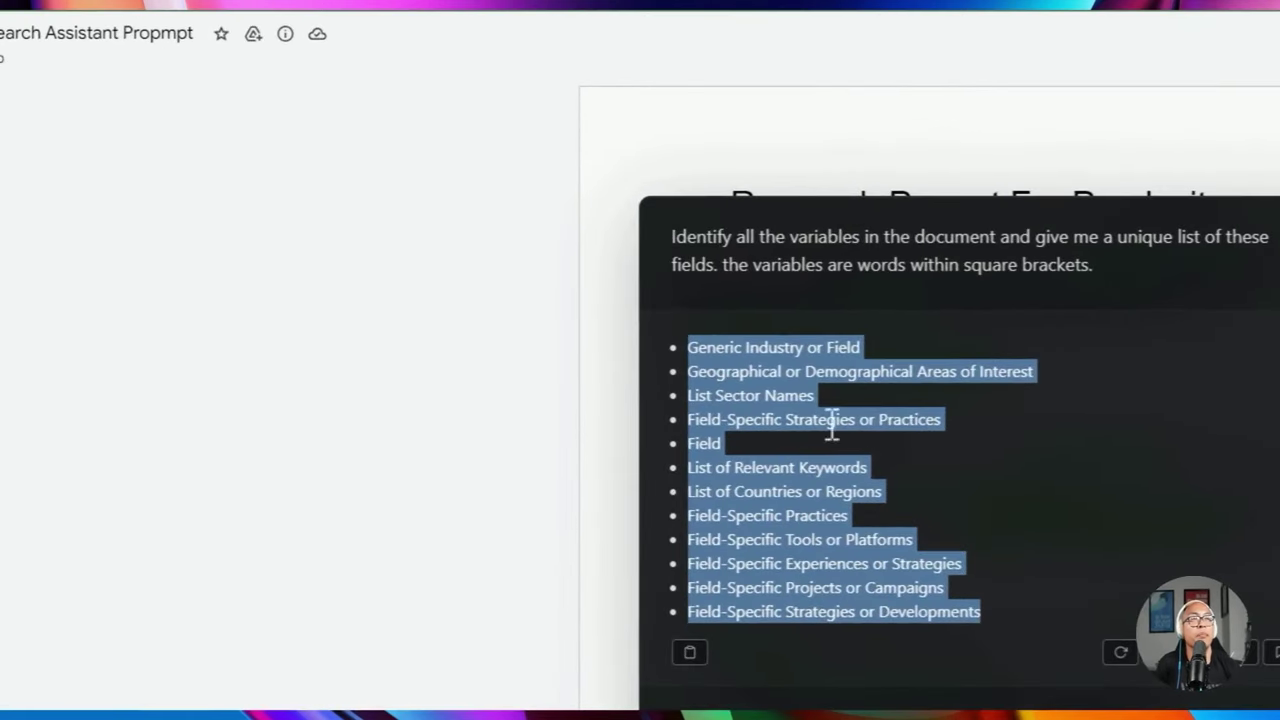
{"action": "left_click", "coordinate": [788, 445]}
{"action": "scroll", "coordinate": [957, 535], "scroll_direction": "down", "scroll_amount": 1}
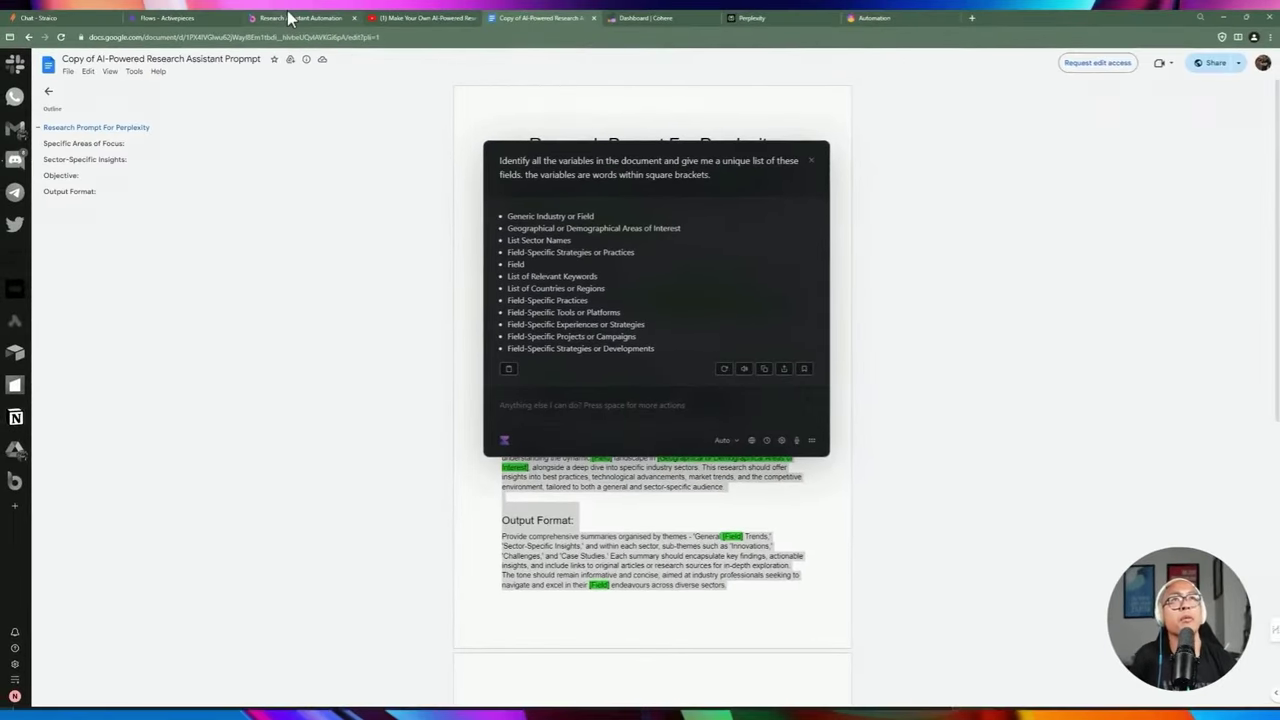
Switch to Straico and examine the available text models with their word limits, moderation and coin costs, leaving the selection as it is
{"action": "left_click", "coordinate": [288, 18]}
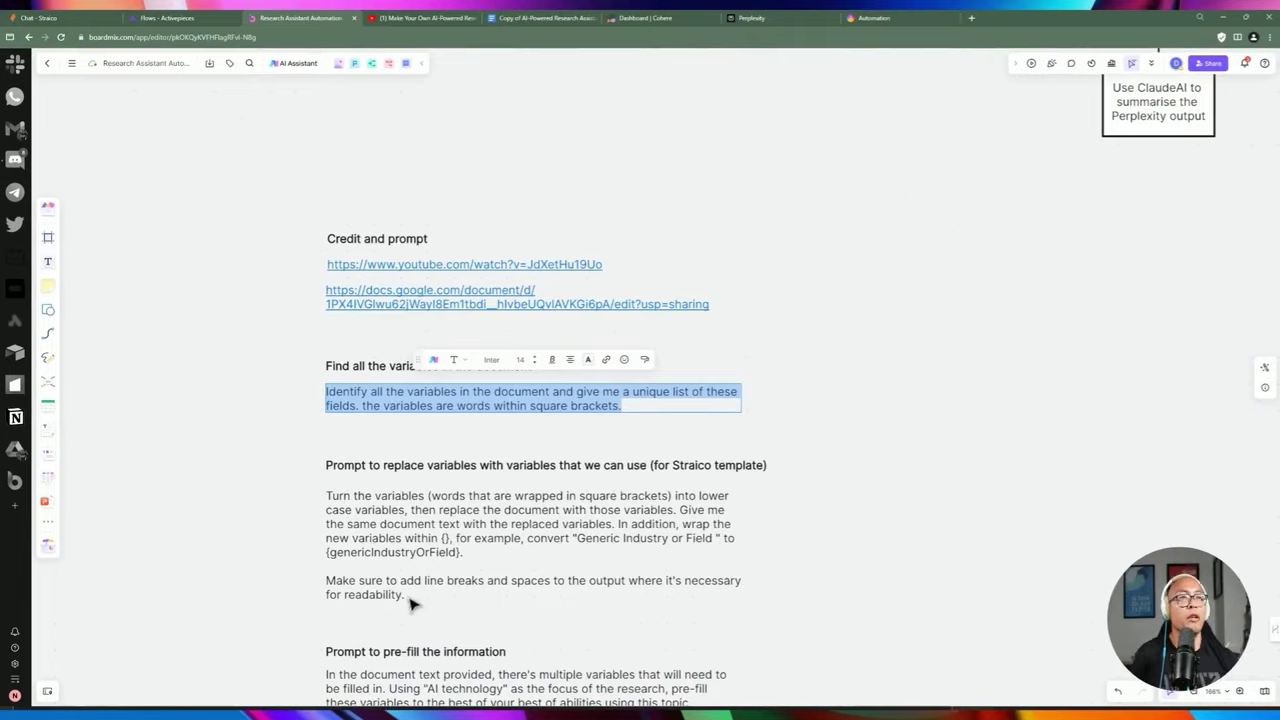
{"action": "left_click", "coordinate": [88, 17]}
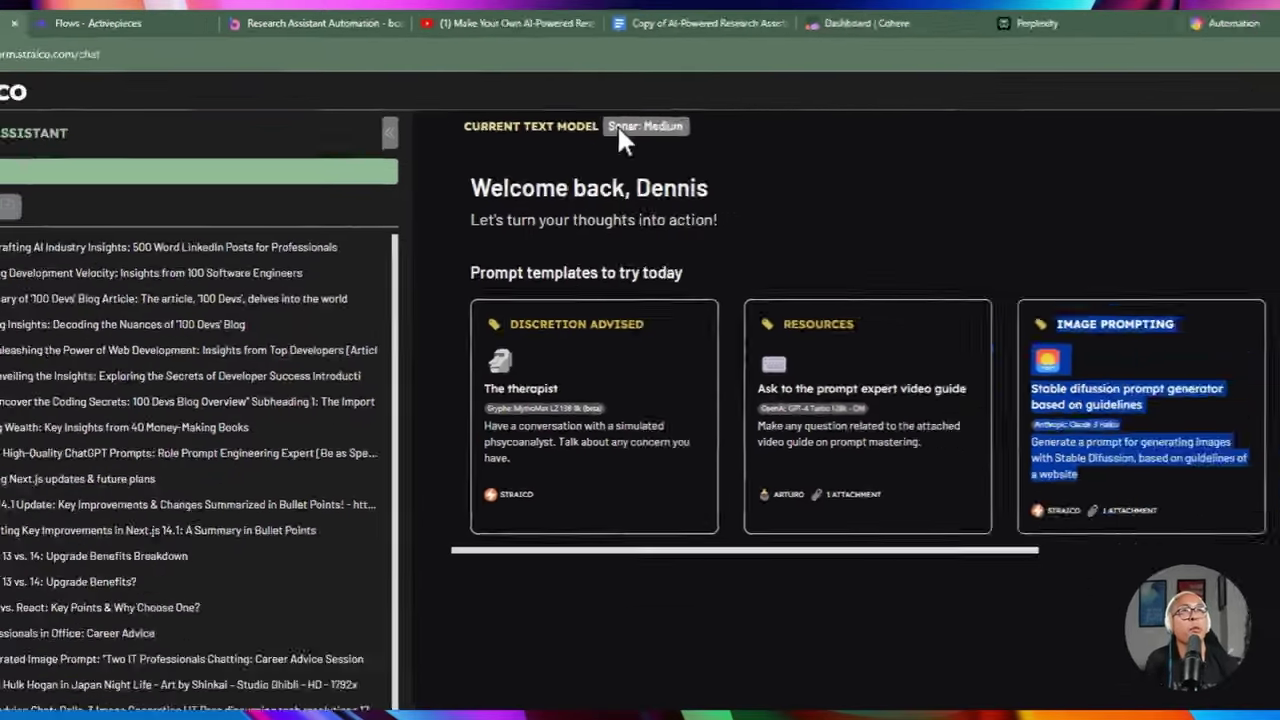
{"action": "left_click", "coordinate": [620, 127]}
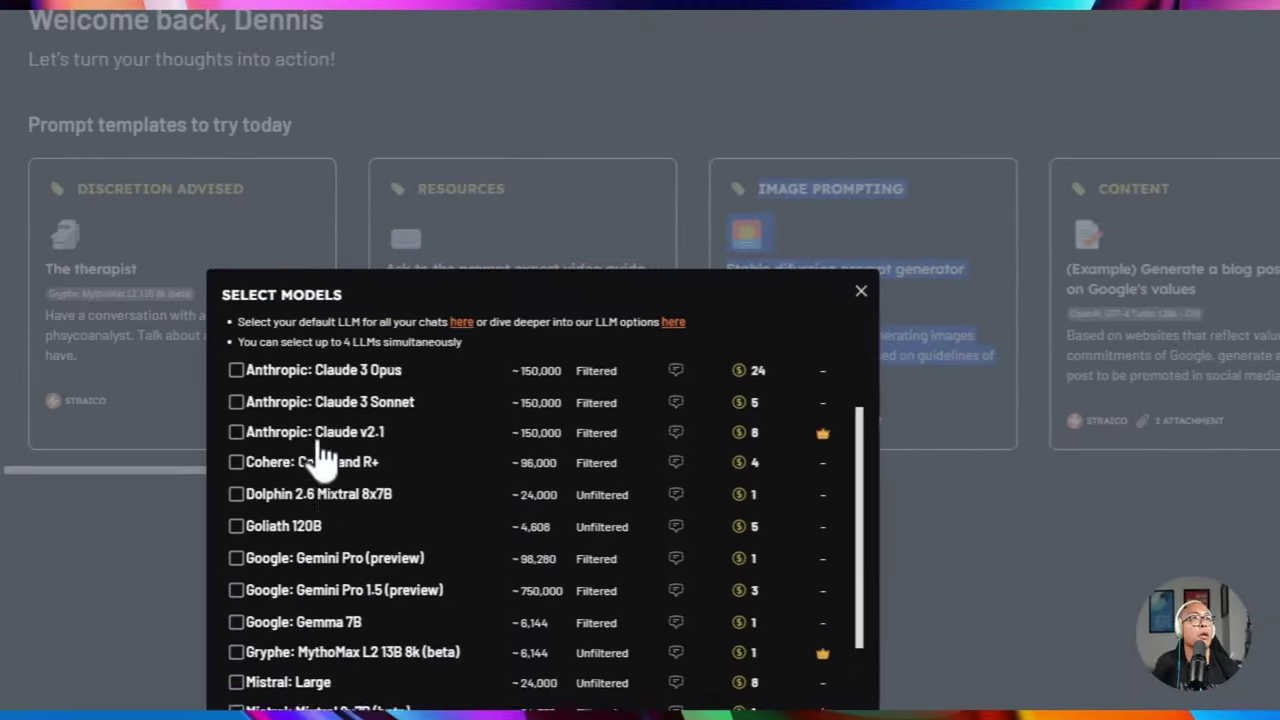
{"action": "scroll", "coordinate": [133, 580], "scroll_direction": "down", "scroll_amount": 5}
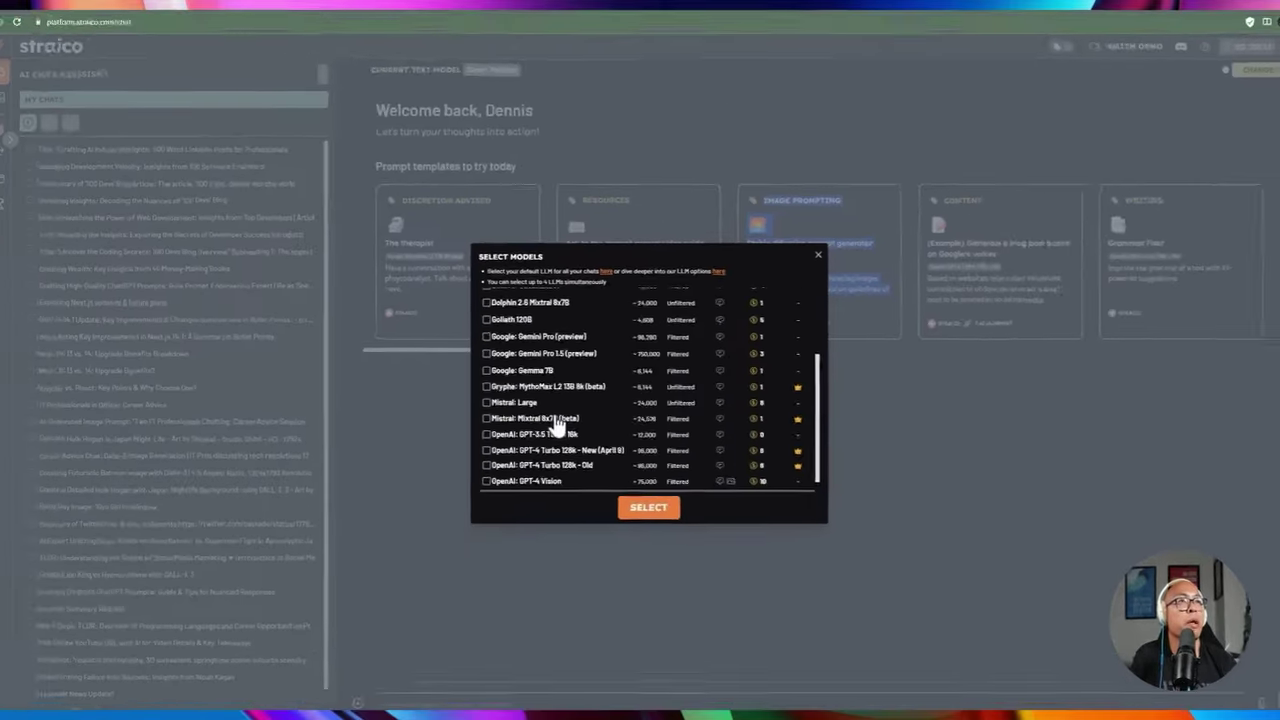
{"action": "scroll", "coordinate": [388, 530], "scroll_direction": "up", "scroll_amount": 5}
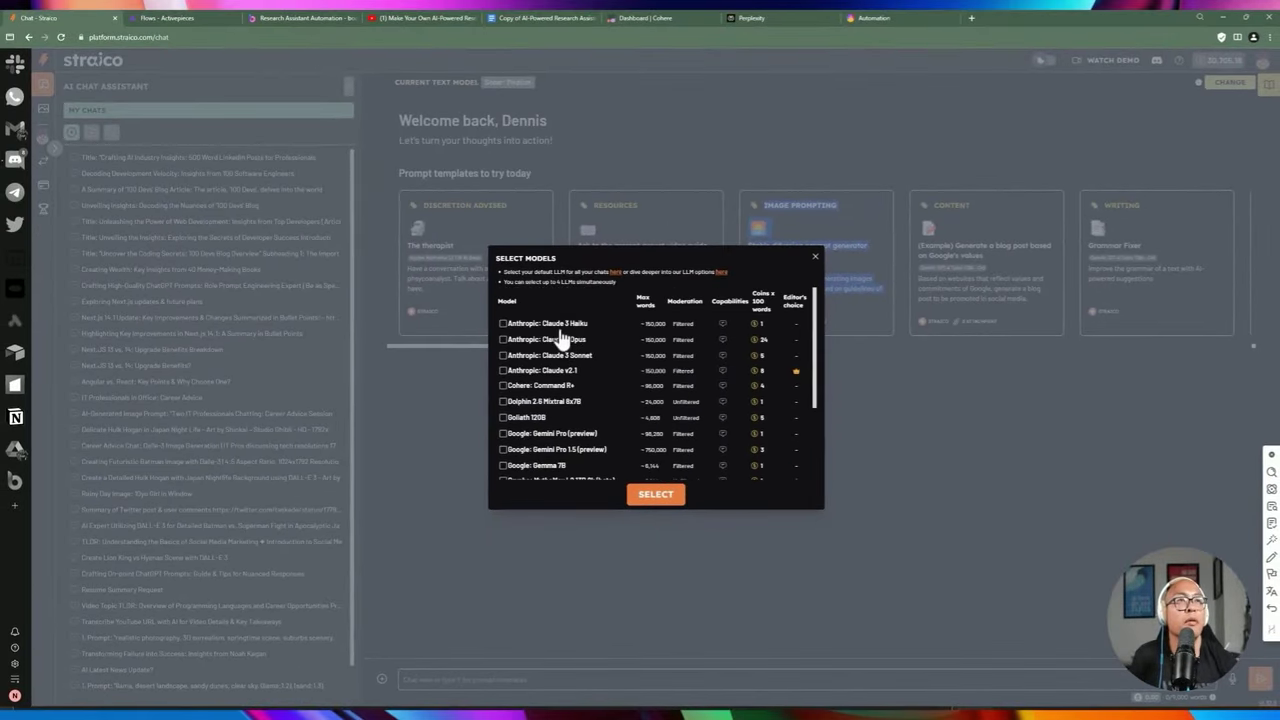
{"action": "scroll", "coordinate": [561, 340], "scroll_direction": "down", "scroll_amount": 2}
{"action": "scroll", "coordinate": [558, 342], "scroll_direction": "up", "scroll_amount": 2}
{"action": "scroll", "coordinate": [535, 398], "scroll_direction": "down", "scroll_amount": 4}
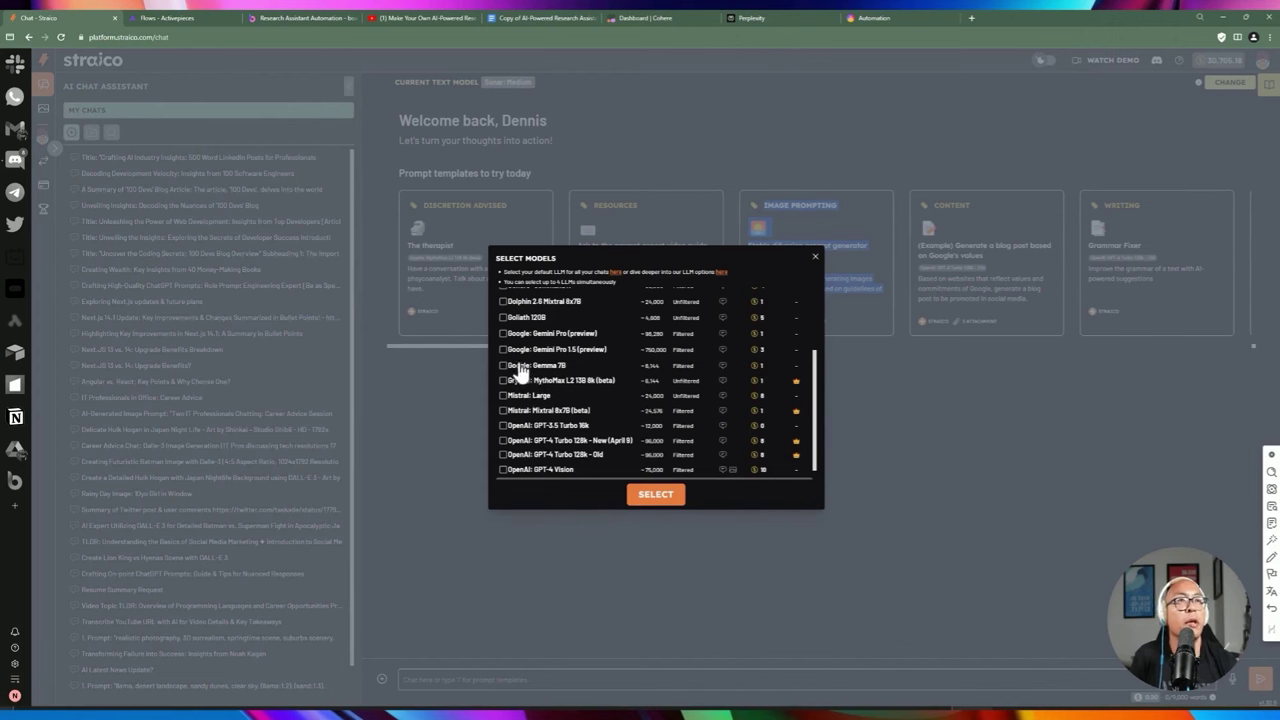
{"action": "scroll", "coordinate": [570, 380], "scroll_direction": "up", "scroll_amount": 6}
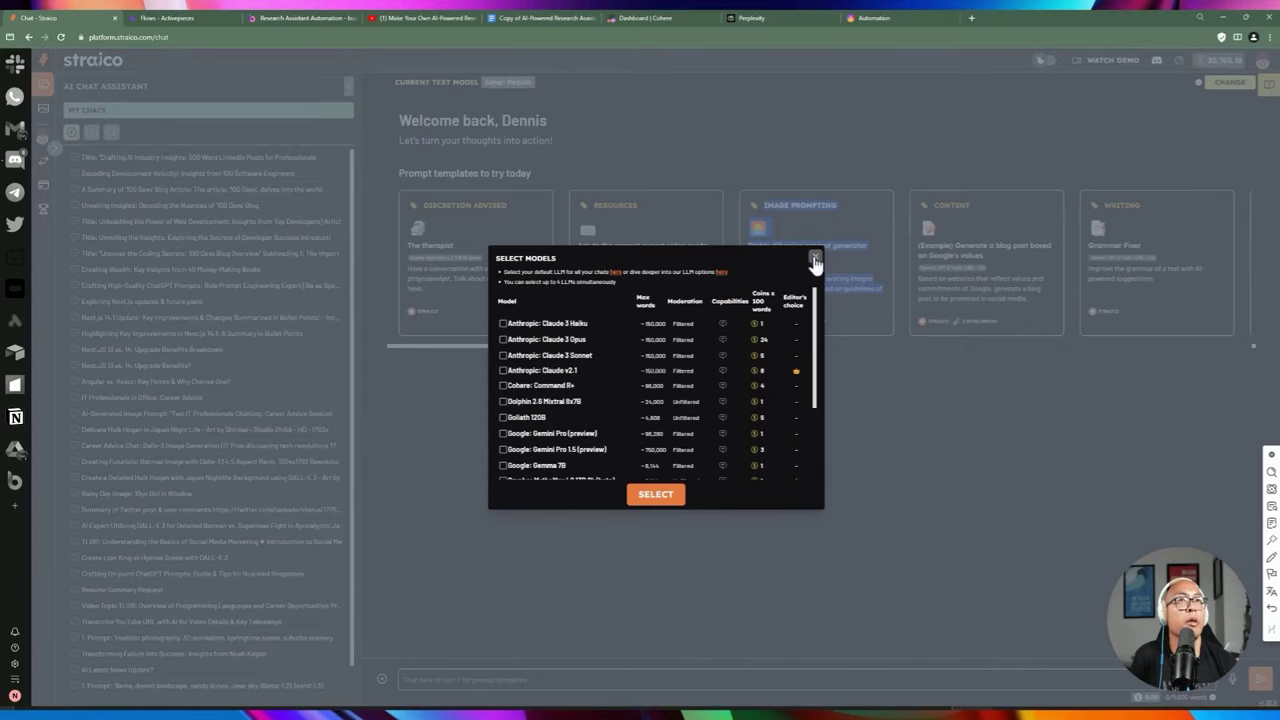
{"action": "left_click", "coordinate": [815, 257]}
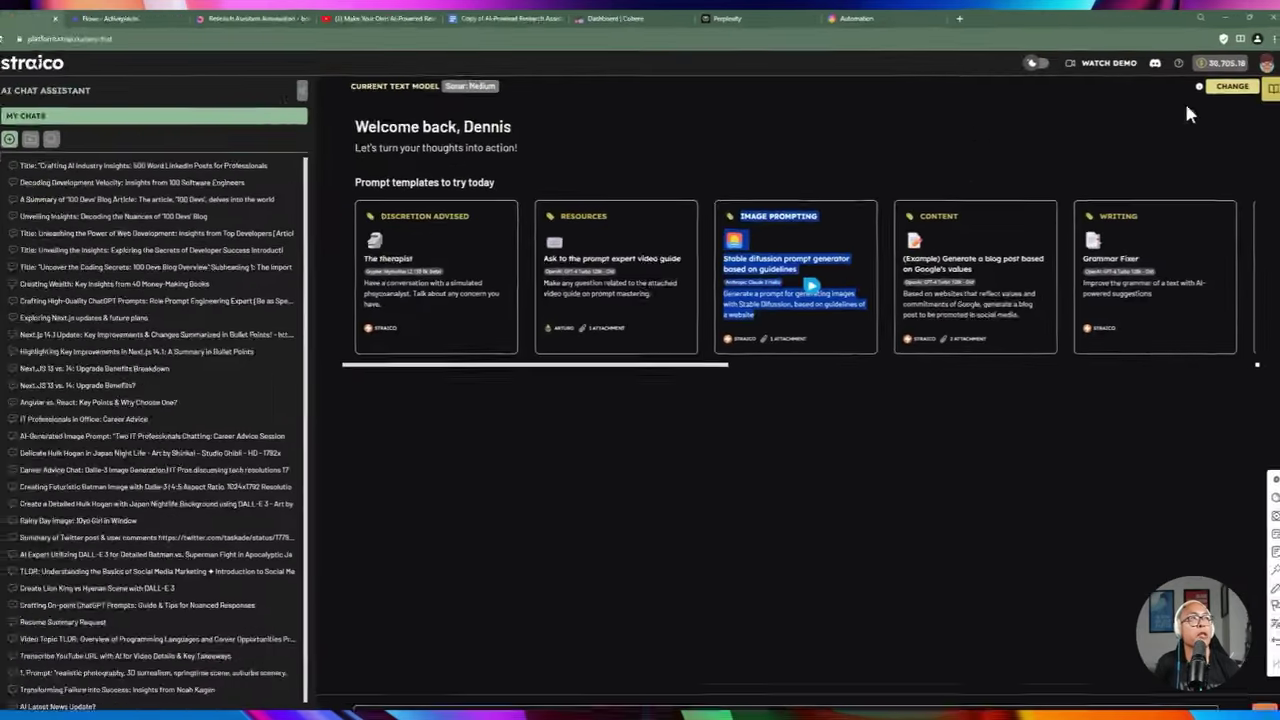
Add Claude 3 Haiku, Gemini Pro (preview) and GPT-4 Turbo 128k - New (April 9) to the chat's text models
{"action": "left_click", "coordinate": [1234, 83]}
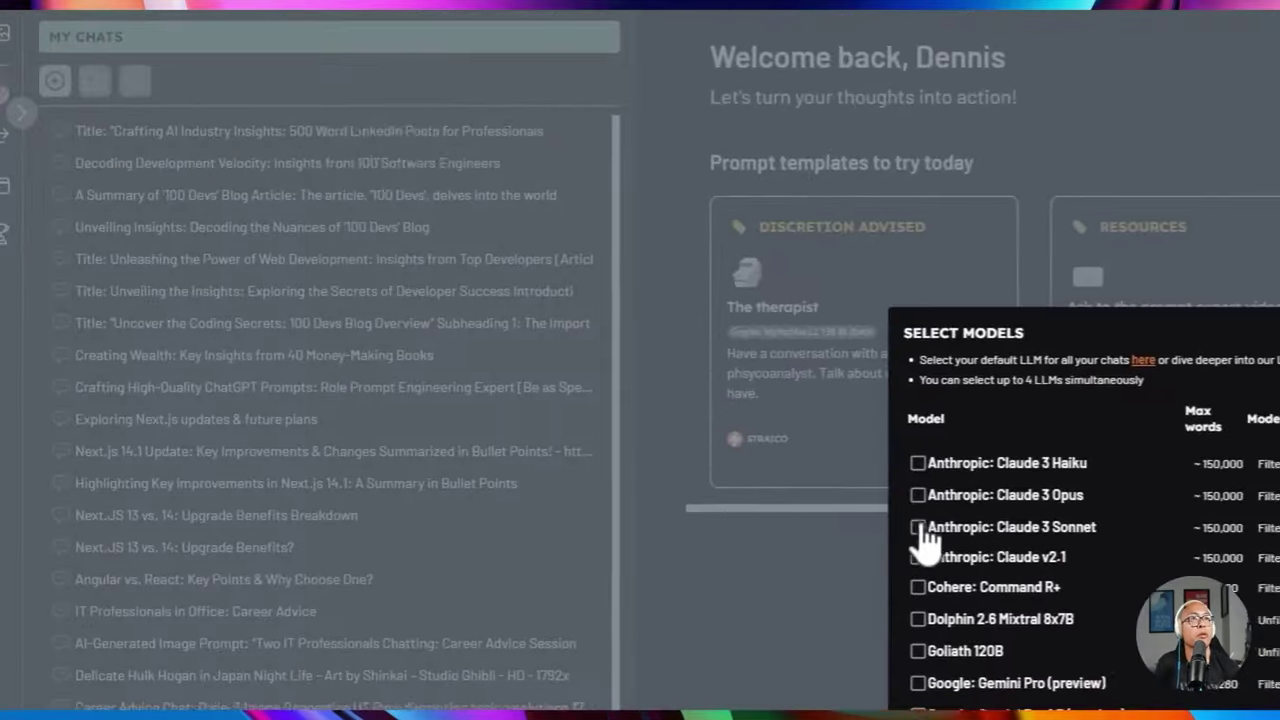
{"action": "left_click", "coordinate": [963, 465]}
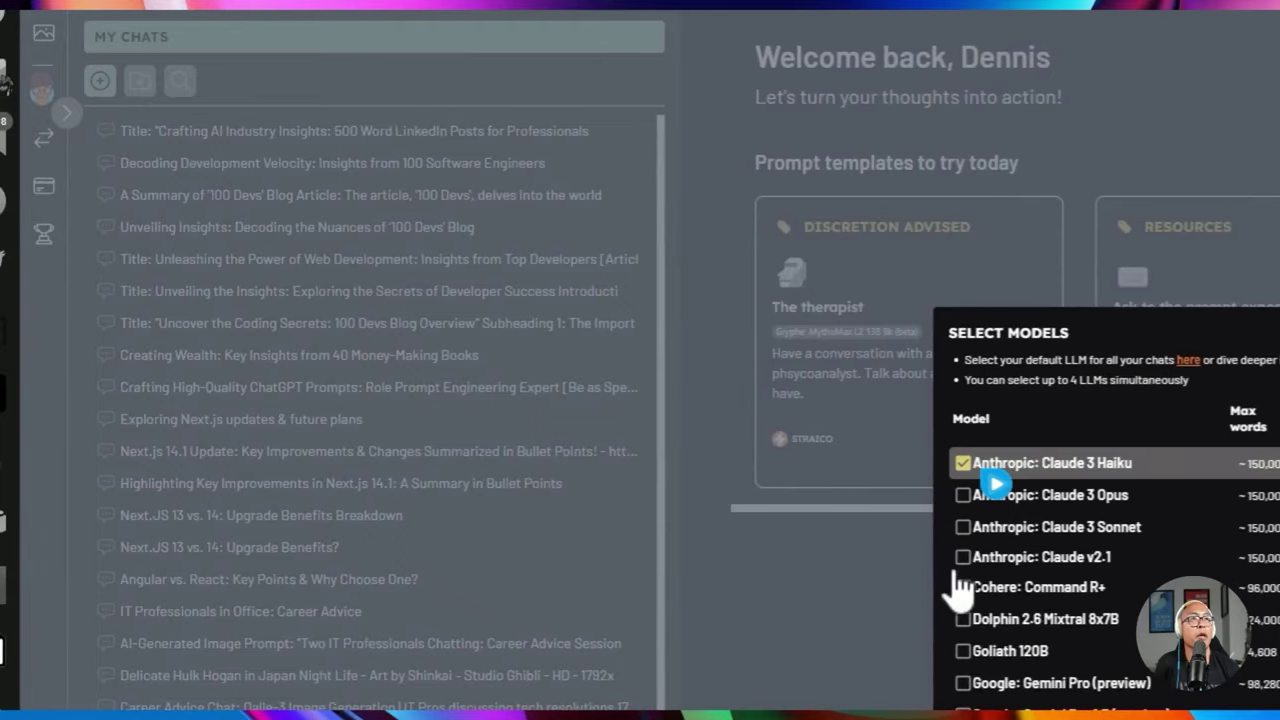
{"action": "scroll", "coordinate": [968, 545], "scroll_direction": "down", "scroll_amount": 1}
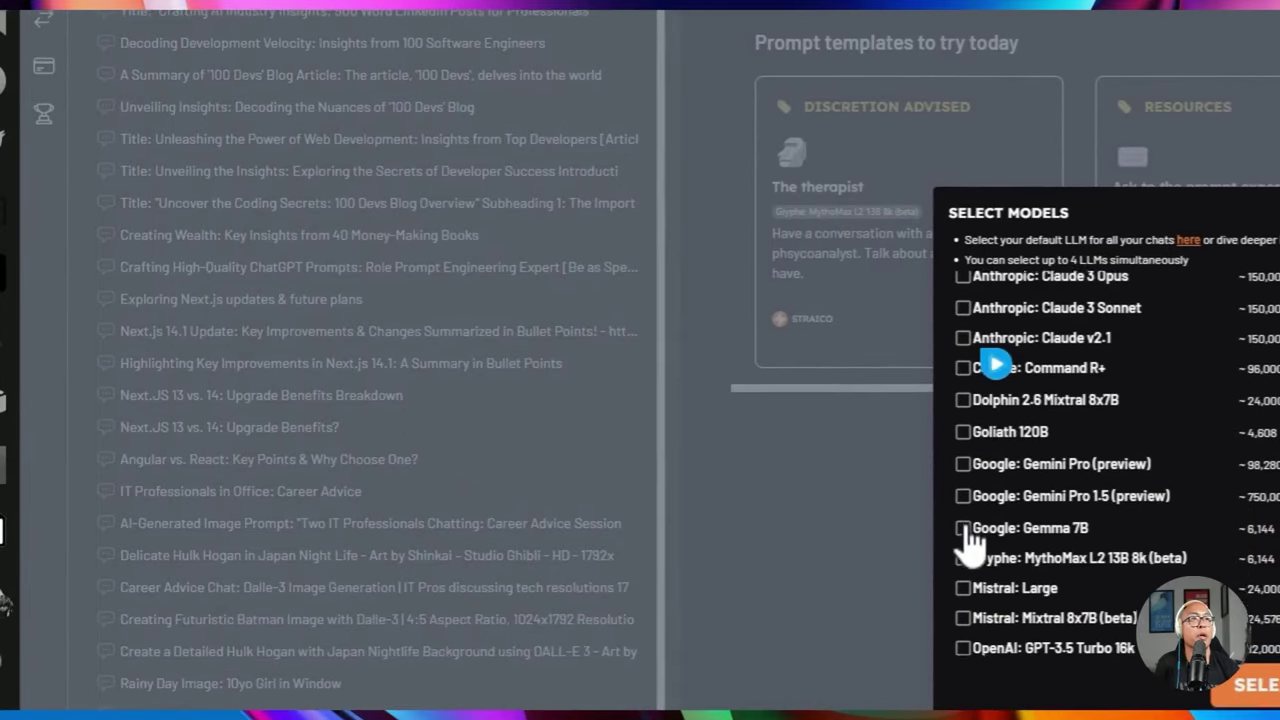
{"action": "left_click", "coordinate": [961, 464]}
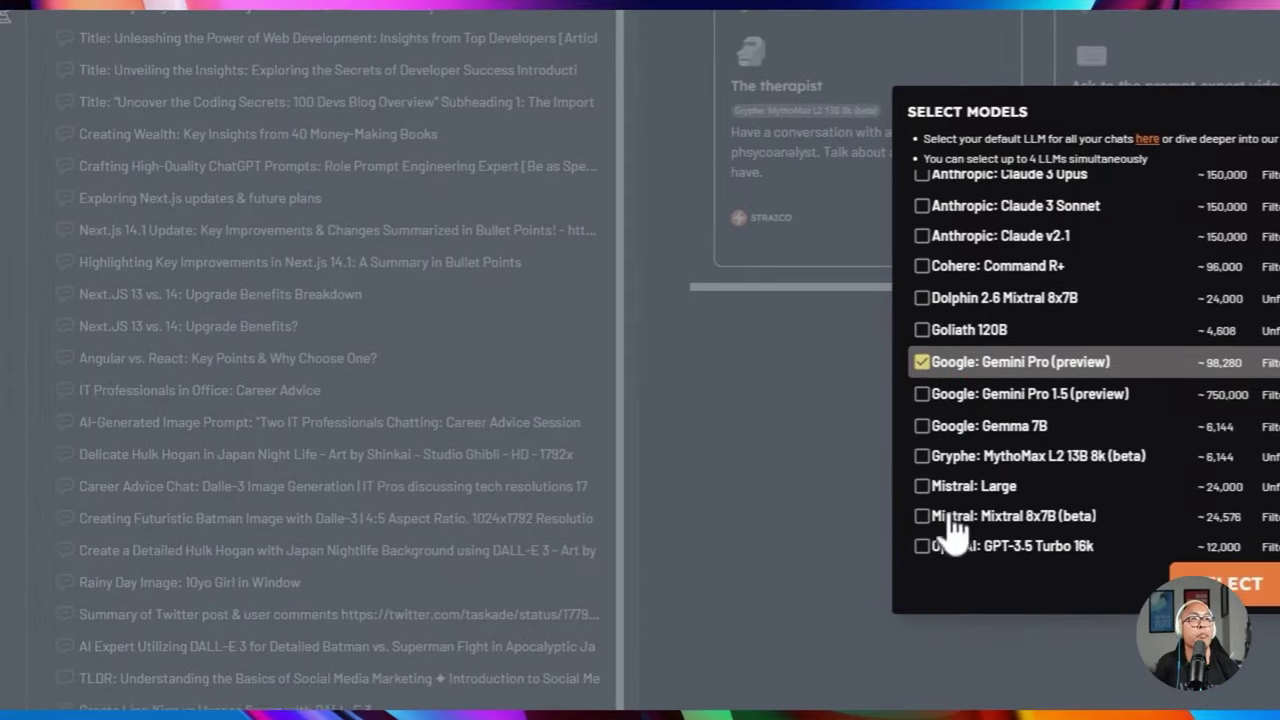
{"action": "scroll", "coordinate": [905, 575], "scroll_direction": "up", "scroll_amount": 2}
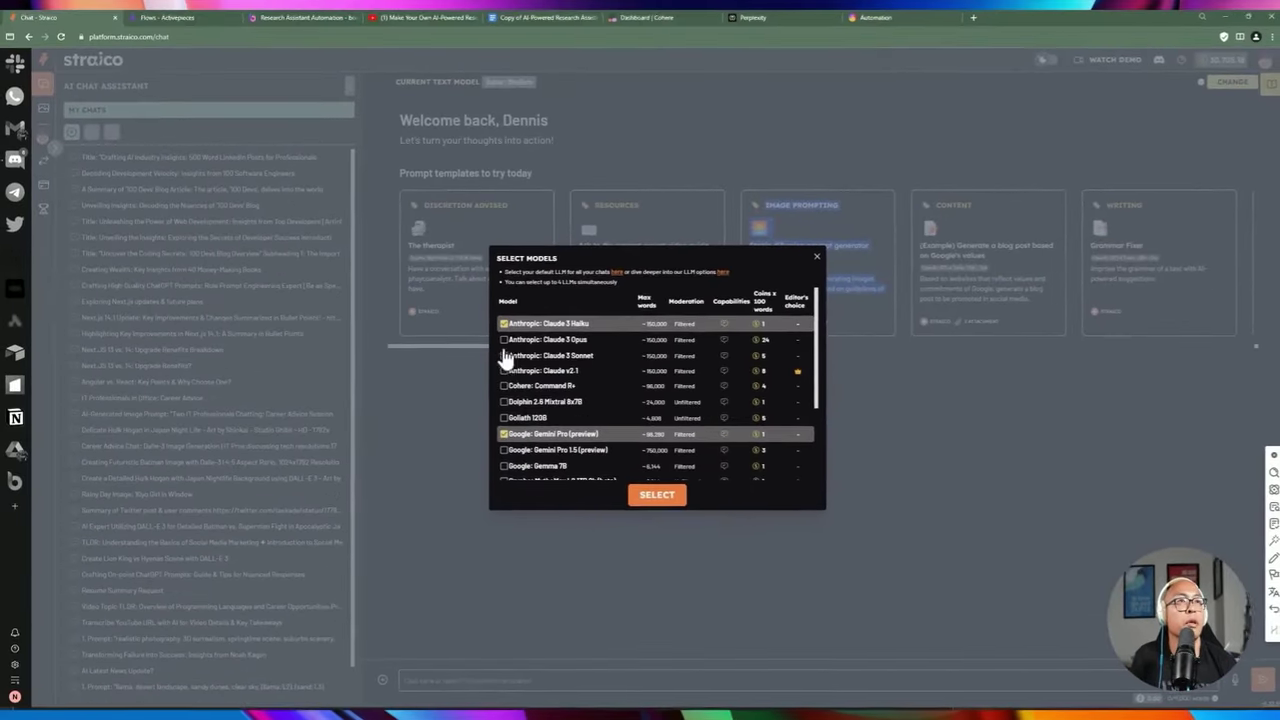
{"action": "scroll", "coordinate": [507, 420], "scroll_direction": "down", "scroll_amount": 2}
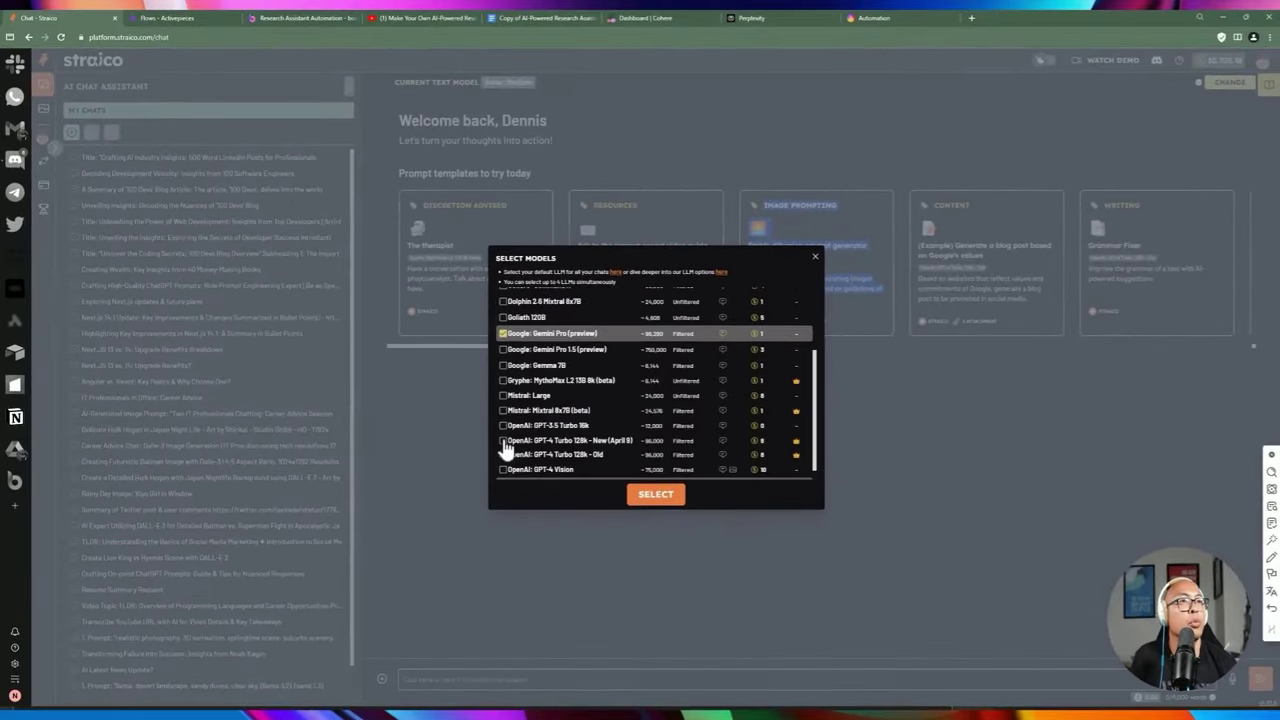
{"action": "left_click", "coordinate": [503, 440]}
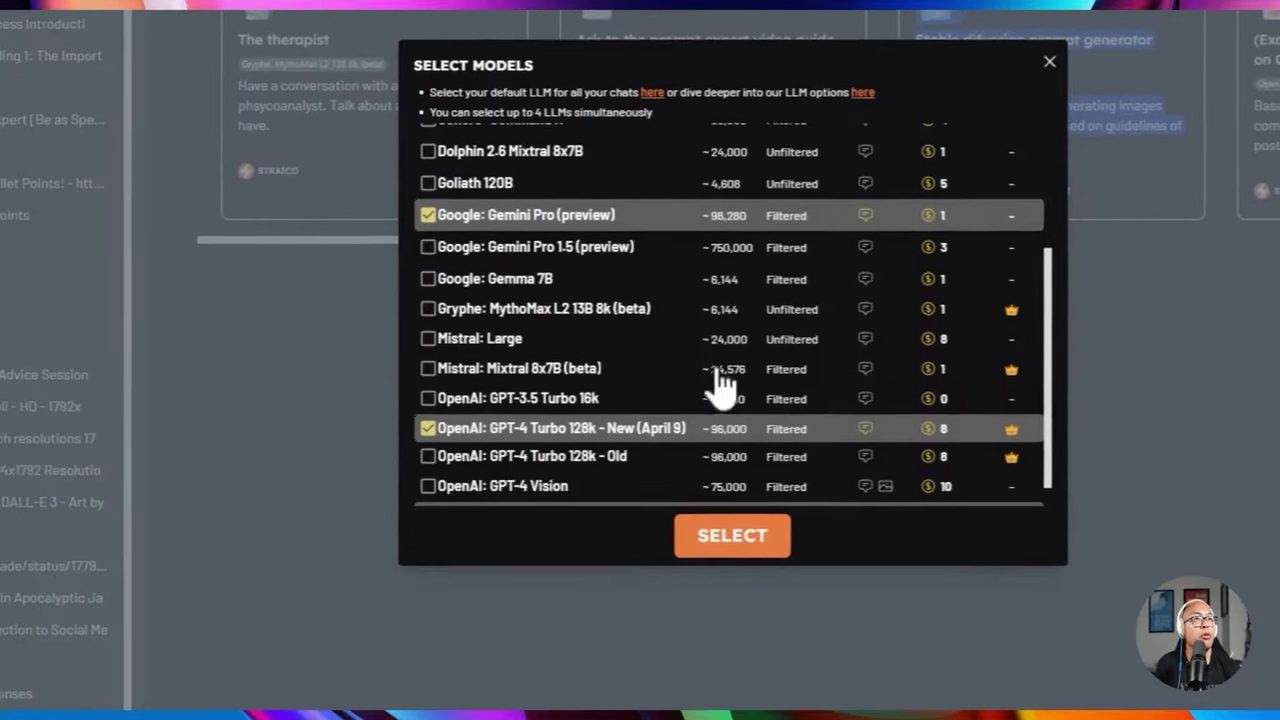
{"action": "left_click", "coordinate": [716, 540]}
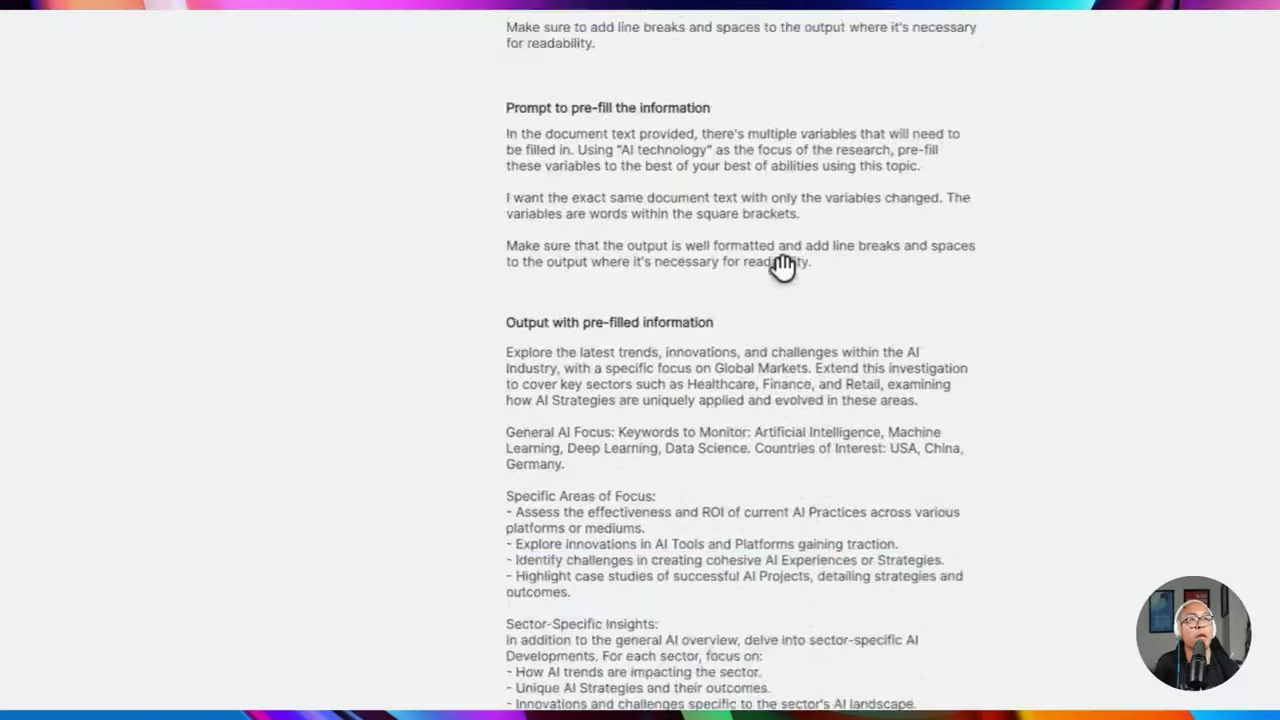
Find the modified ActivePieces prompt specific to software engineering on the Boardmix board and copy its text
{"action": "scroll", "coordinate": [783, 266], "scroll_direction": "down", "scroll_amount": 10}
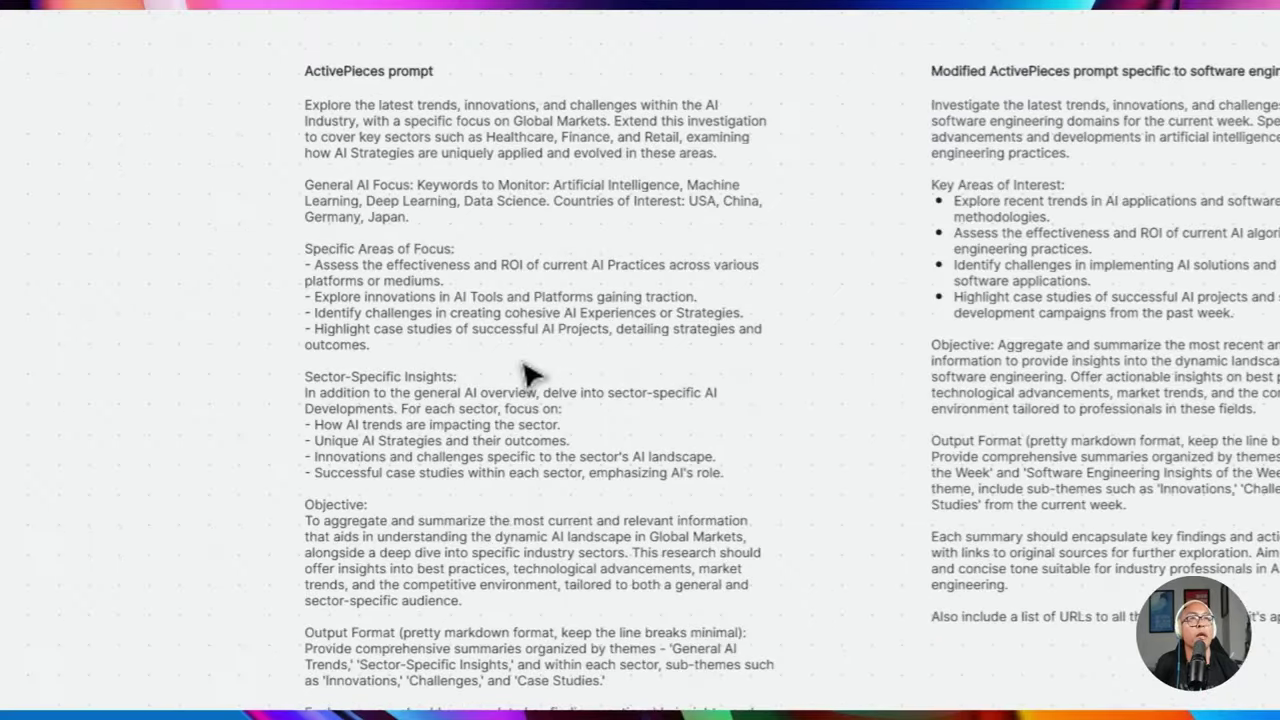
{"action": "scroll", "coordinate": [800, 543], "scroll_direction": "up", "scroll_amount": 4}
{"action": "double_click", "coordinate": [956, 539]}
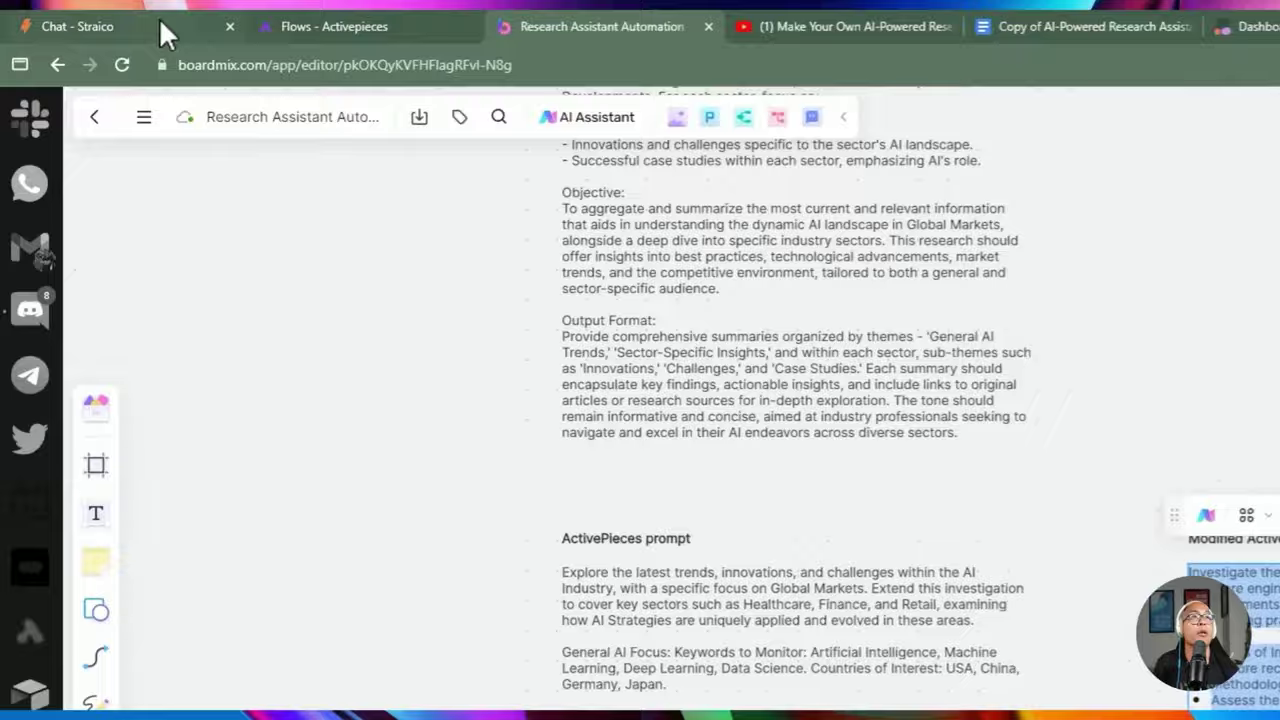
Switch to Straico and submit the copied AI and software engineering research prompt to the selected models
{"action": "left_click", "coordinate": [160, 25]}
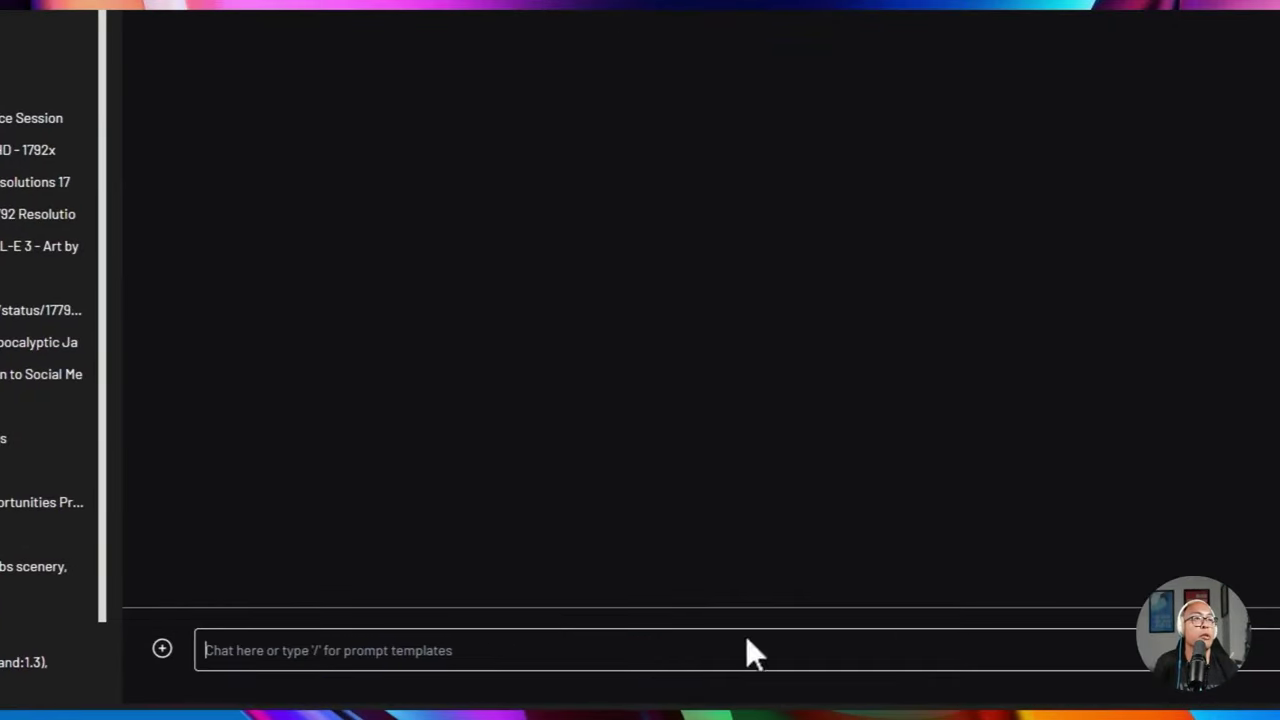
{"action": "scroll", "coordinate": [903, 540], "scroll_direction": "right", "scroll_amount": 6}
{"action": "scroll", "coordinate": [963, 503], "scroll_direction": "left", "scroll_amount": 6}
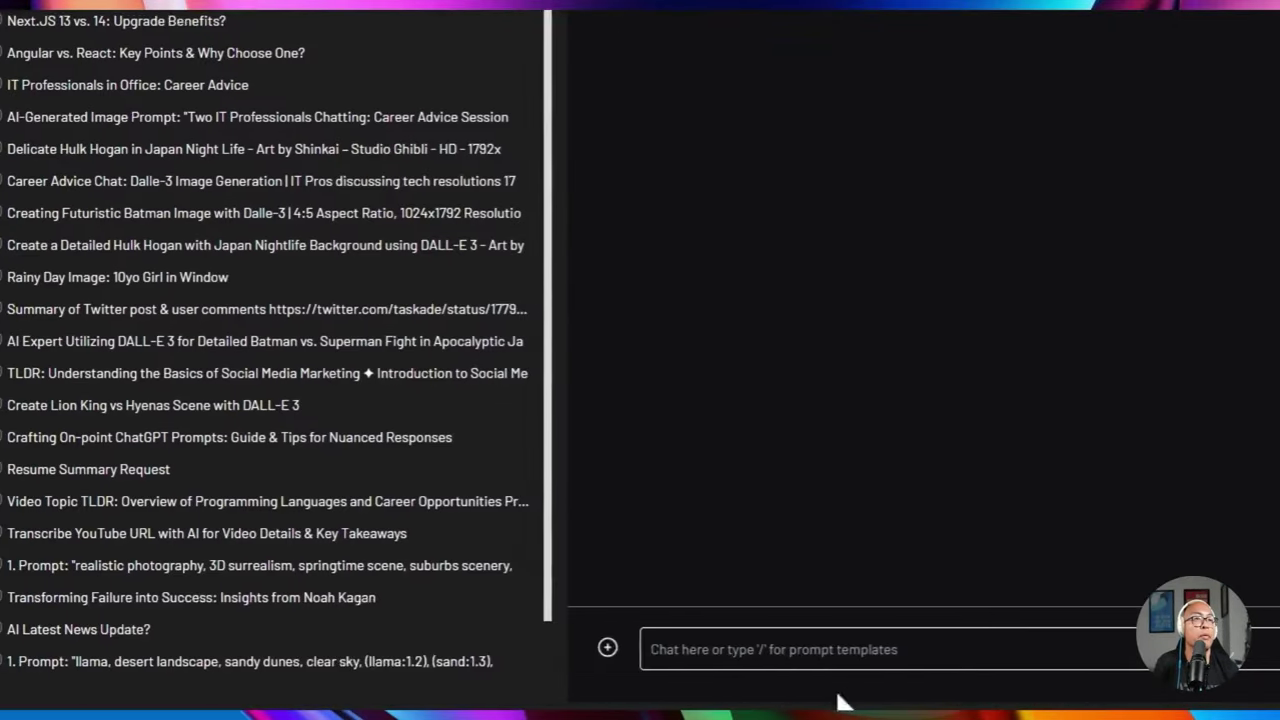
{"action": "left_click", "coordinate": [886, 648]}
{"action": "key", "text": "super+v"}
{"action": "scroll", "coordinate": [955, 630], "scroll_direction": "right", "scroll_amount": 10}
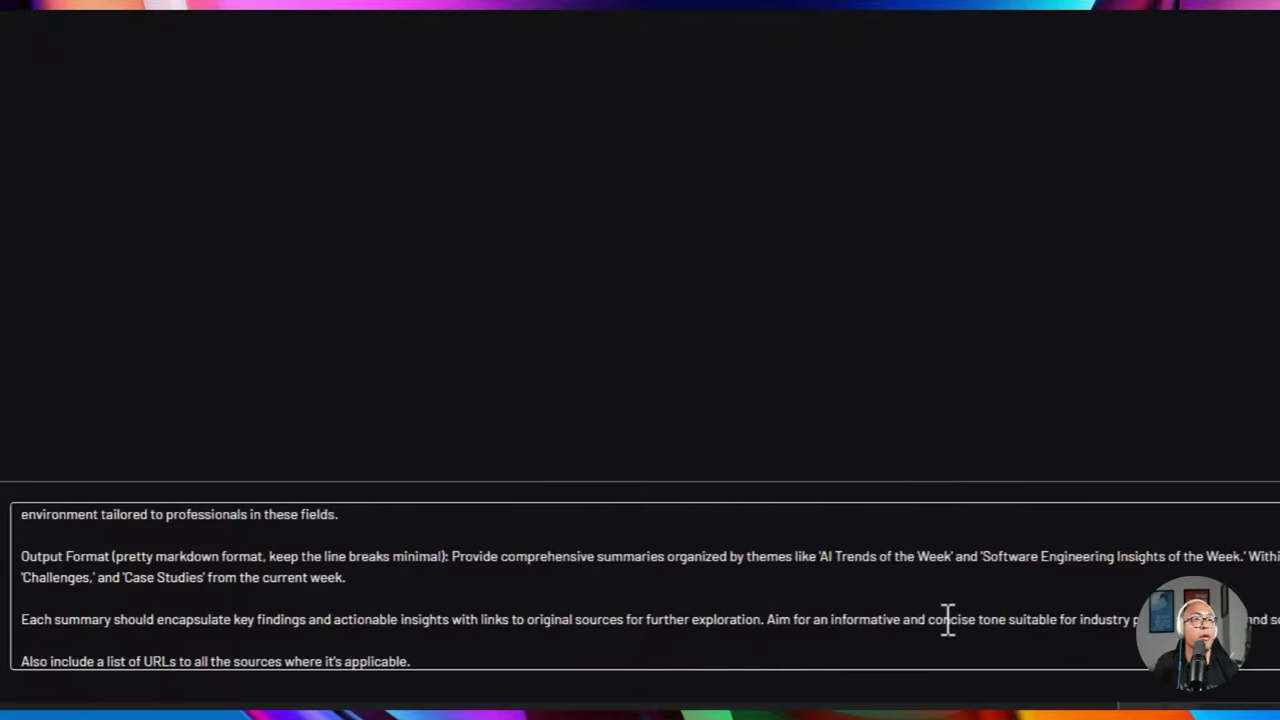
{"action": "scroll", "coordinate": [430, 620], "scroll_direction": "up", "scroll_amount": 5}
{"action": "scroll", "coordinate": [449, 609], "scroll_direction": "right", "scroll_amount": 5}
{"action": "key", "text": "Return"}
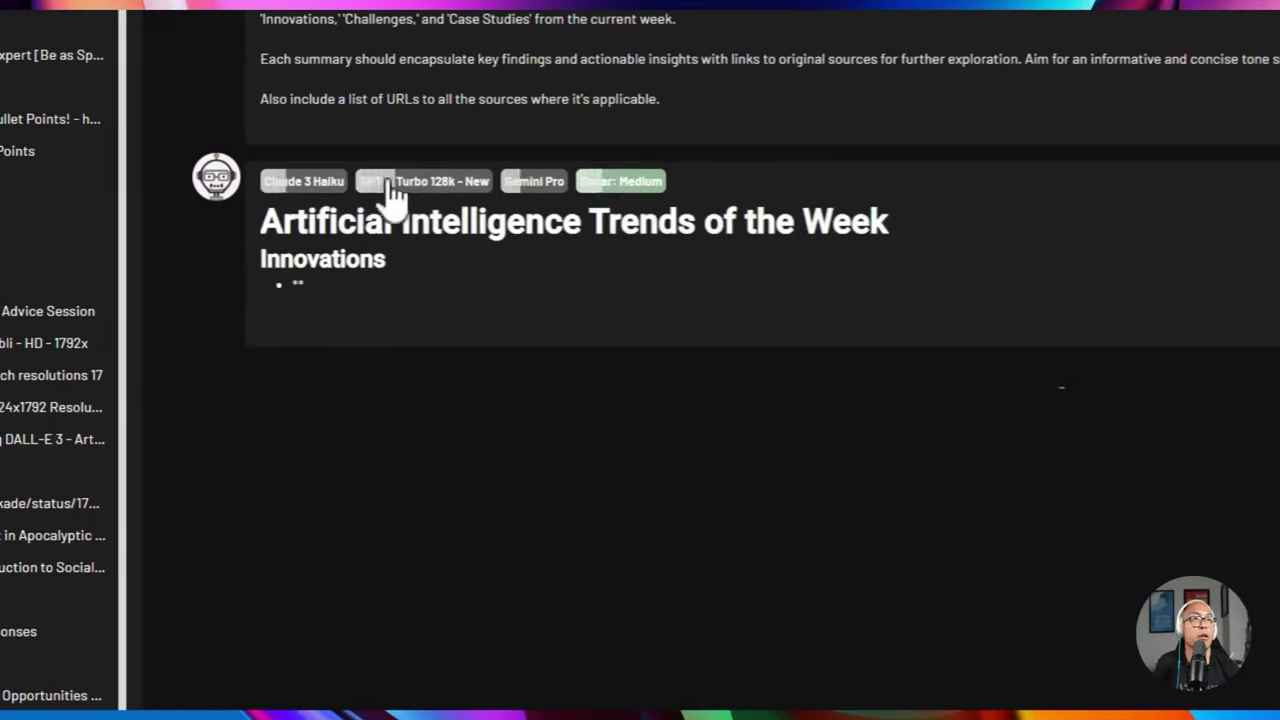
Look through the Claude 3 Haiku, GPT-4 Turbo, Gemini Pro and Sonar: Medium answers while they are being generated
{"action": "left_click", "coordinate": [300, 182]}
{"action": "left_click", "coordinate": [418, 185]}
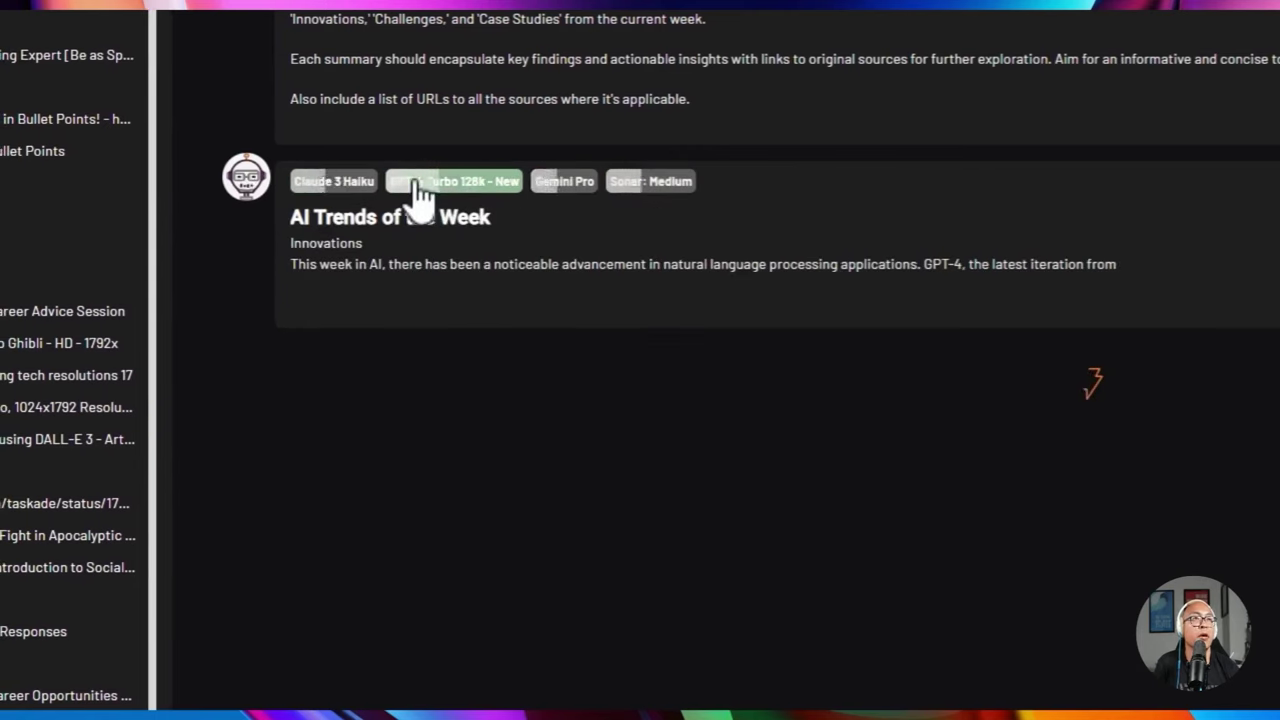
{"action": "left_click", "coordinate": [562, 185]}
{"action": "left_click", "coordinate": [637, 190]}
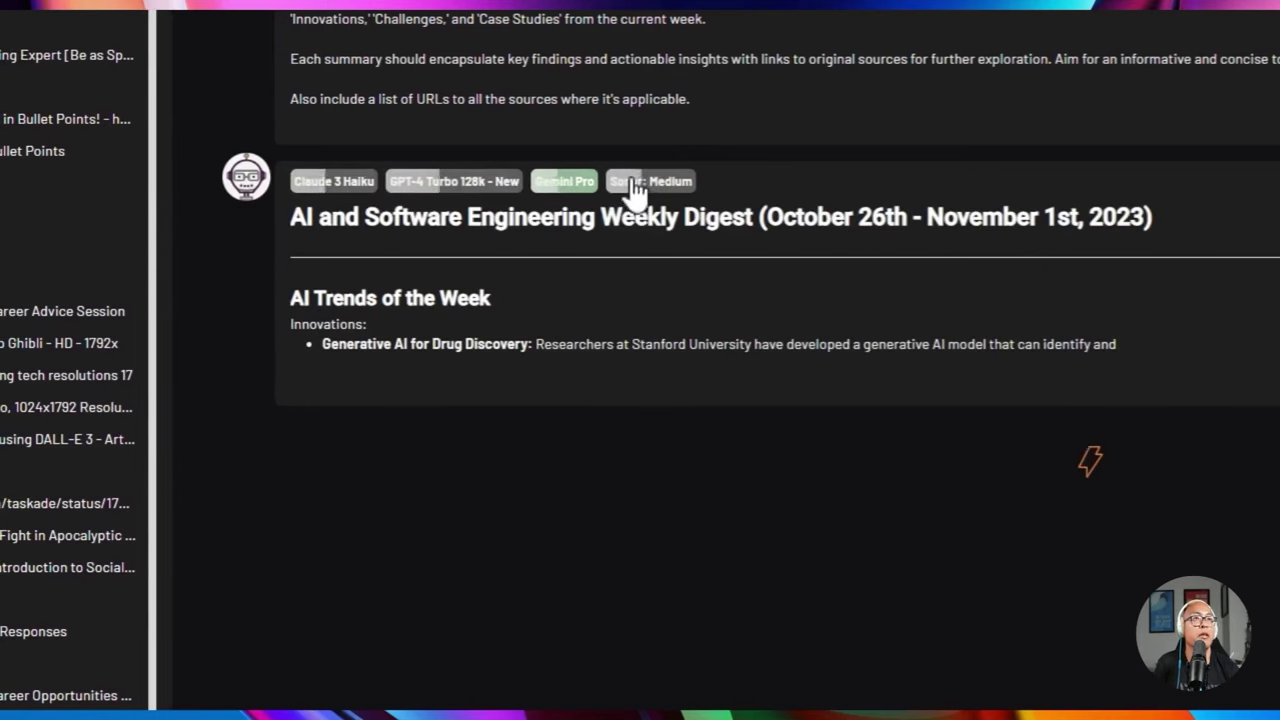
{"action": "left_click", "coordinate": [333, 184]}
{"action": "left_click", "coordinate": [563, 185]}
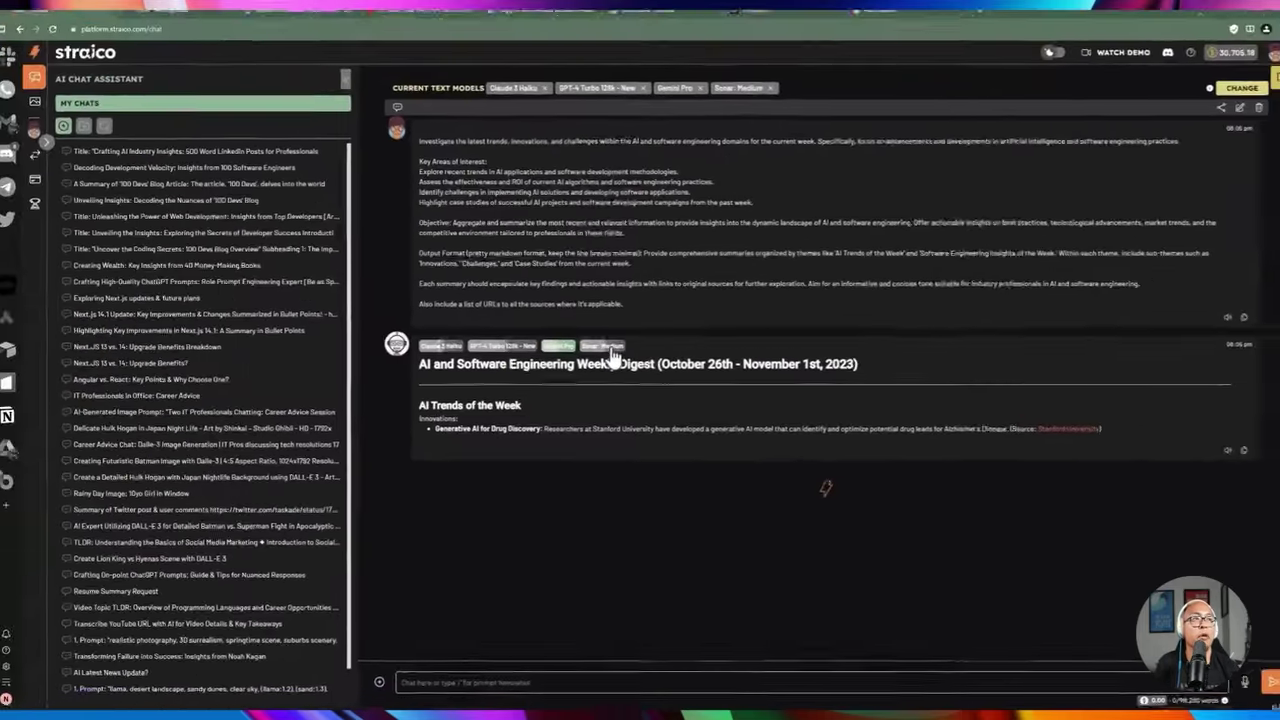
{"action": "left_click", "coordinate": [610, 349]}
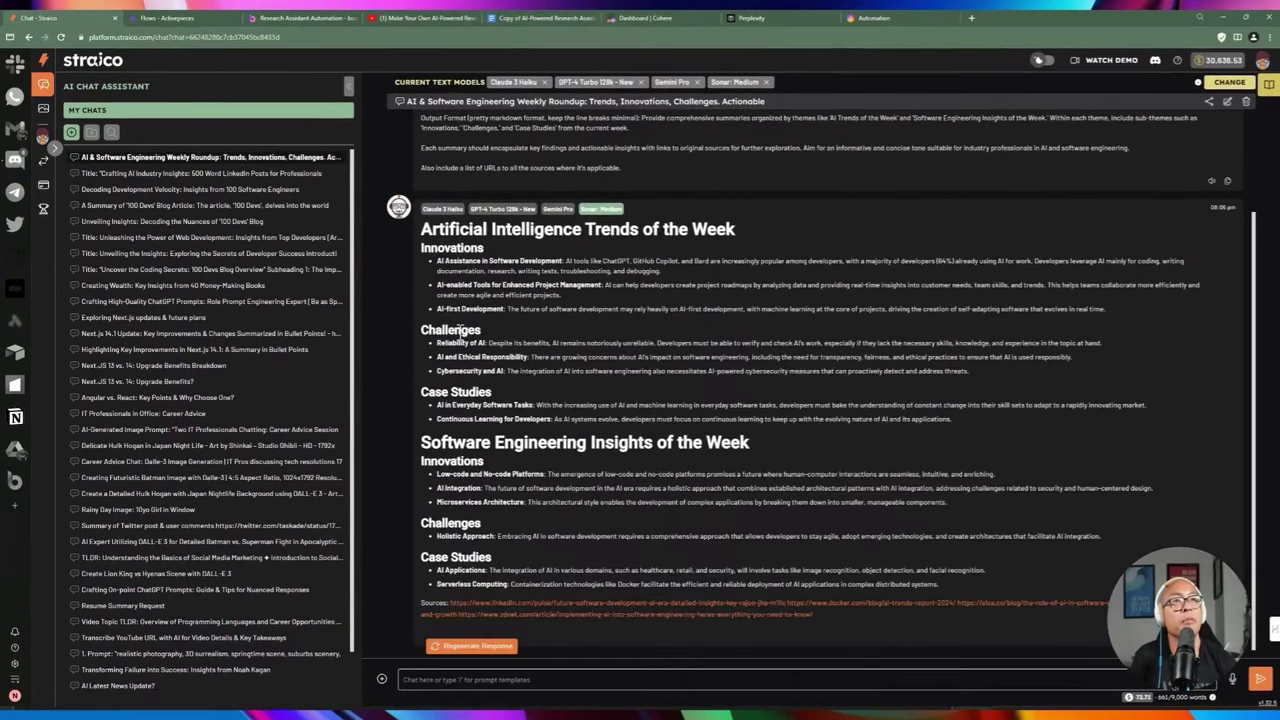
Compare the completed GPT-4 Turbo, Gemini Pro and Sonar: Medium answers, including their trends, case studies and source links
{"action": "left_click", "coordinate": [485, 209]}
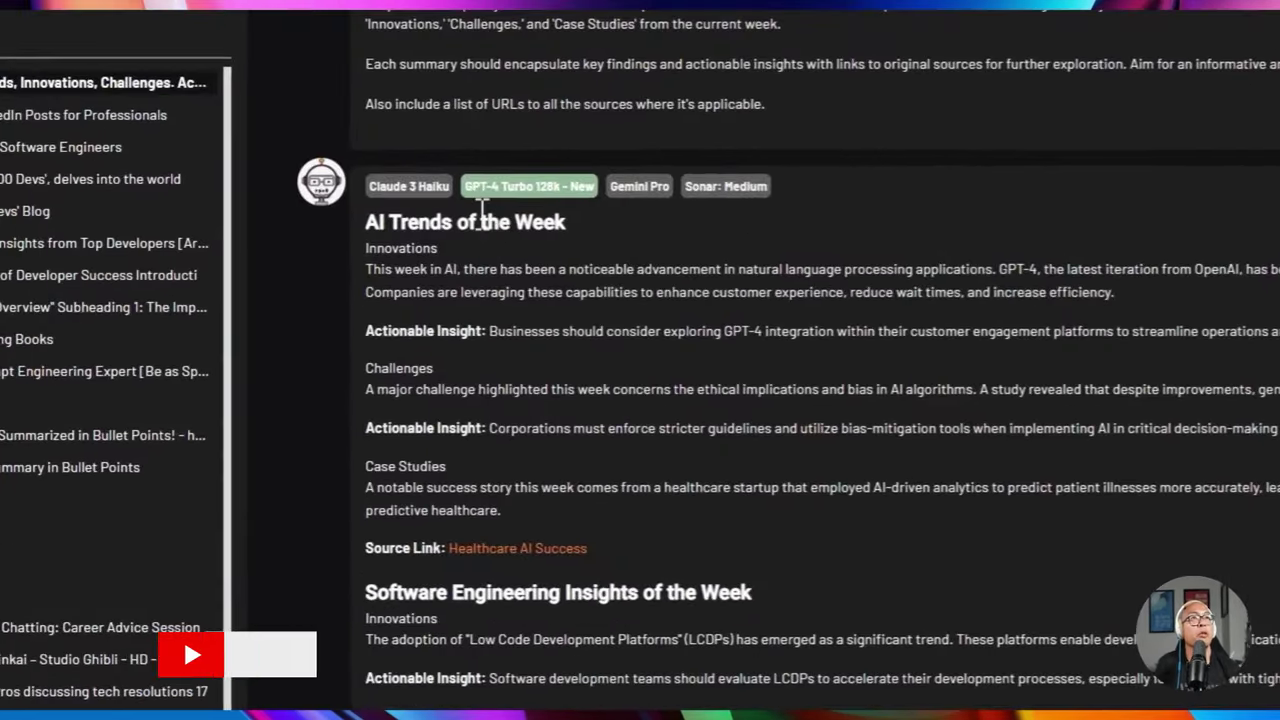
{"action": "scroll", "coordinate": [543, 334], "scroll_direction": "down", "scroll_amount": 2}
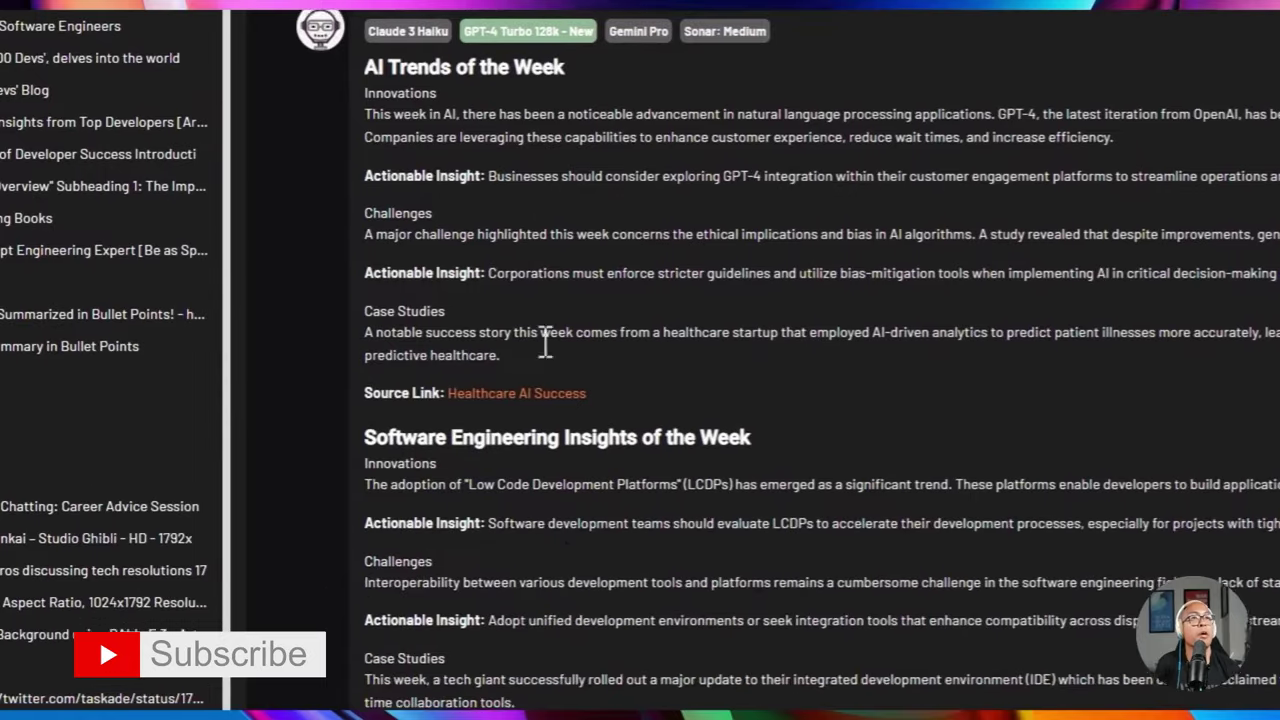
{"action": "scroll", "coordinate": [600, 260], "scroll_direction": "up", "scroll_amount": 2}
{"action": "left_click", "coordinate": [645, 188]}
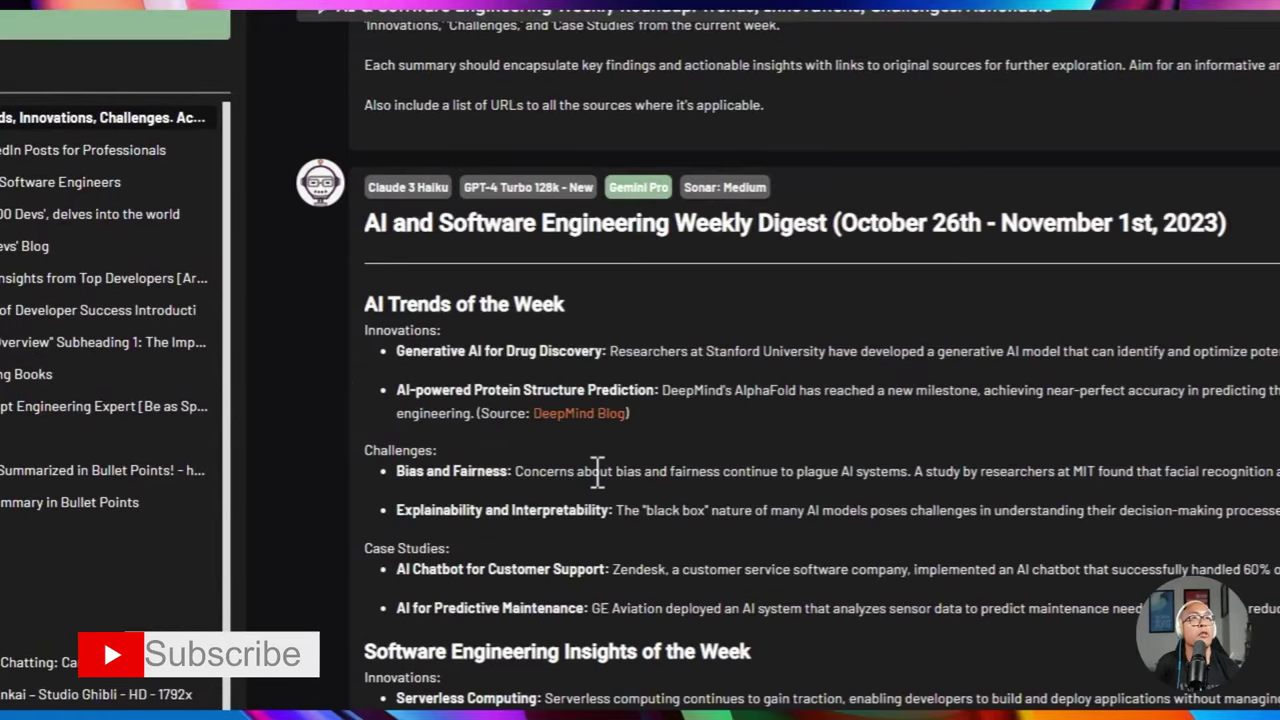
{"action": "left_click", "coordinate": [712, 188]}
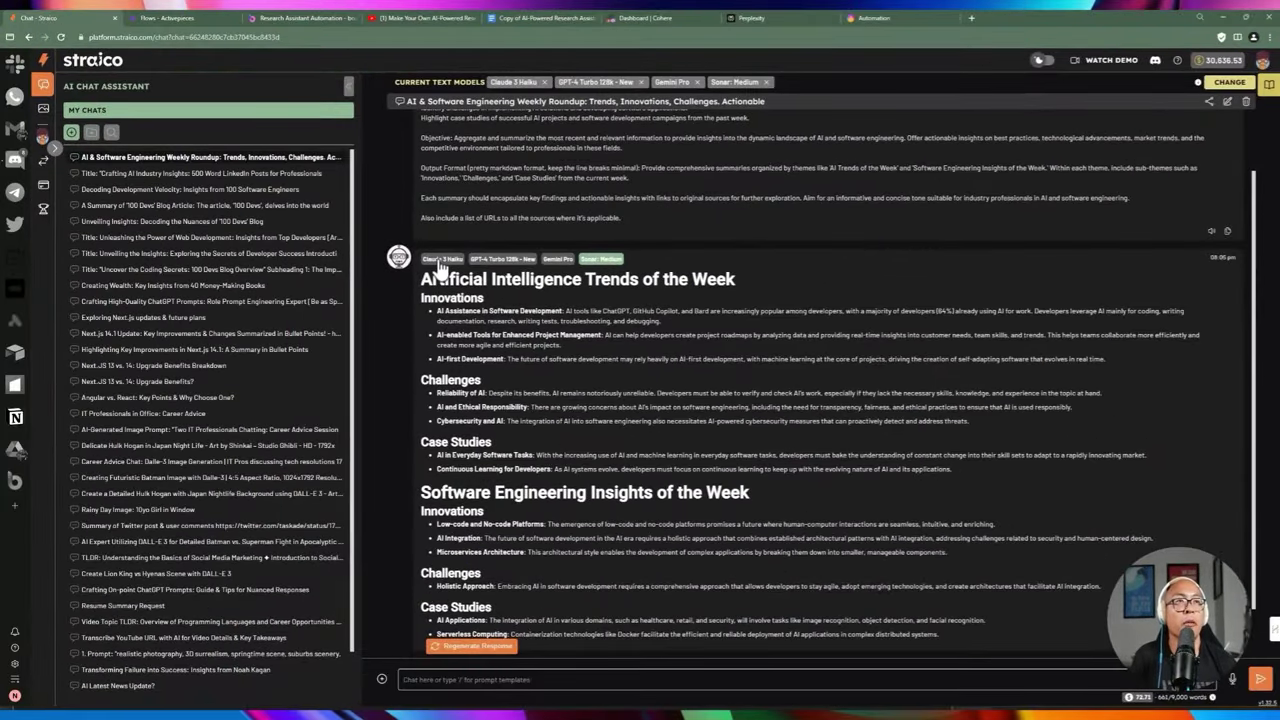
Check the variable list in Google Docs, and return to Straico to browse the Programming folder of the prompt template library
{"action": "left_click", "coordinate": [497, 20]}
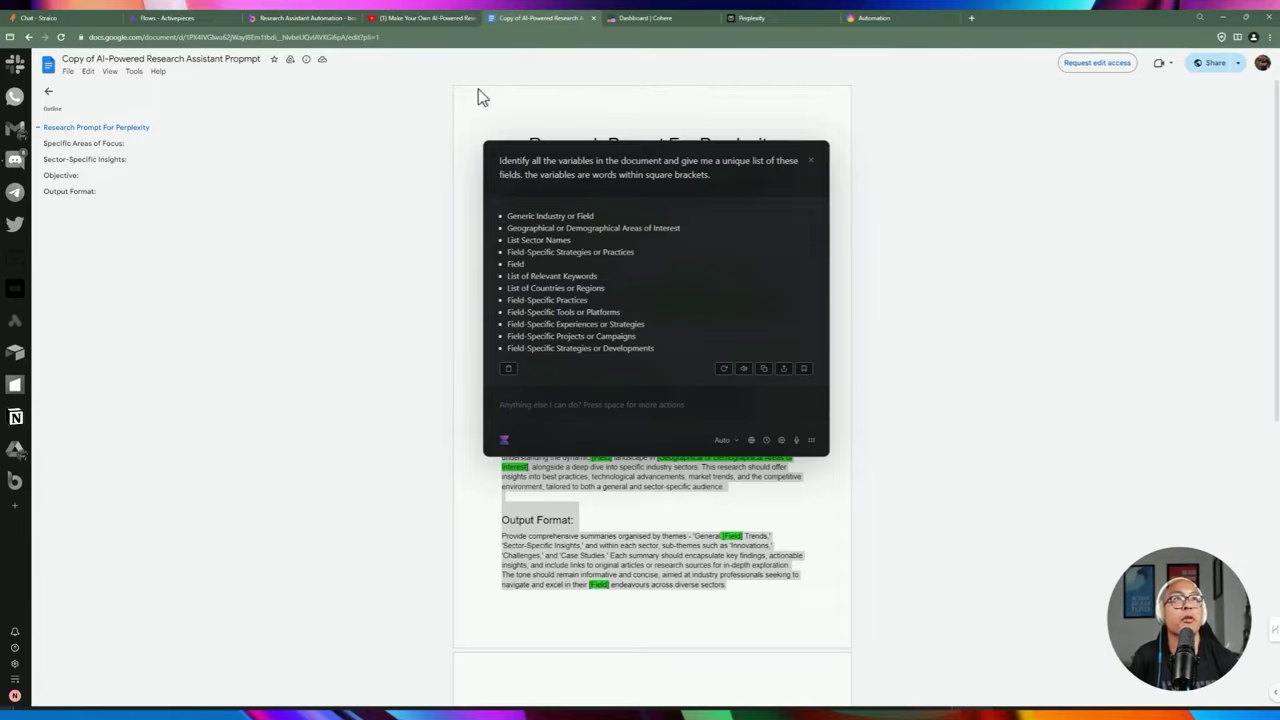
{"action": "left_click", "coordinate": [38, 17]}
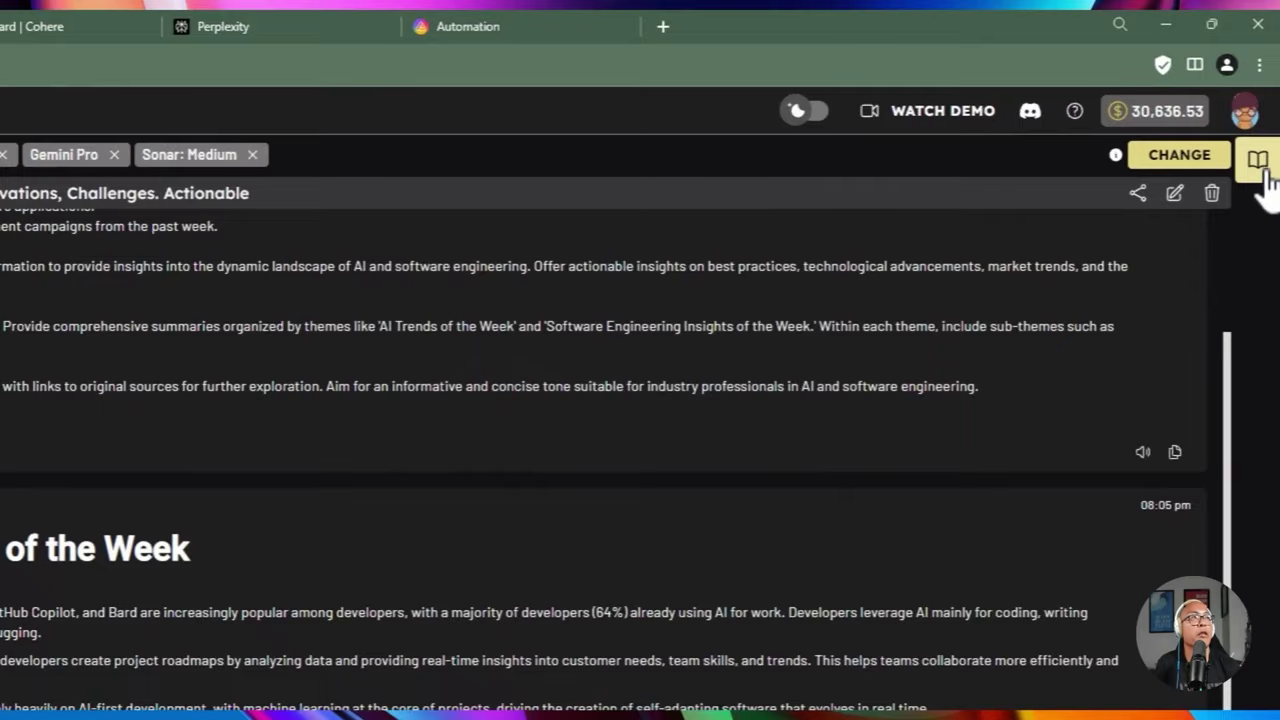
{"action": "left_click", "coordinate": [1257, 160]}
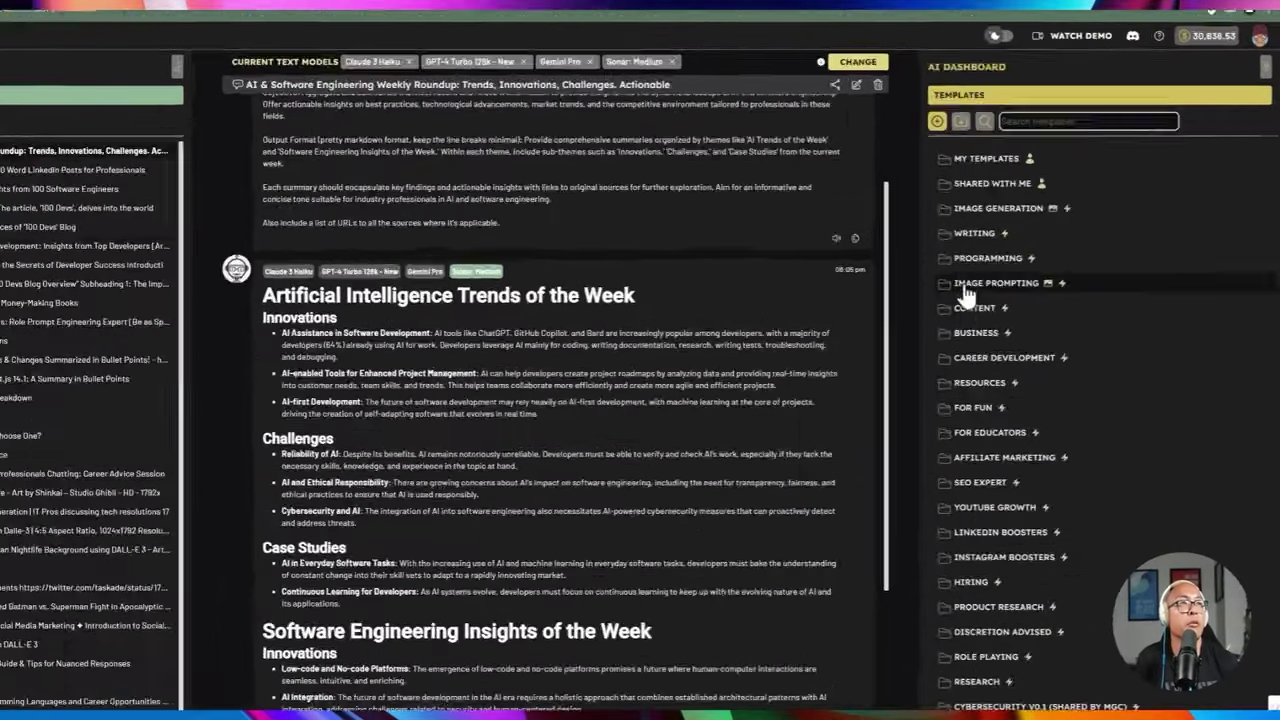
{"action": "left_click", "coordinate": [1020, 269]}
{"action": "left_click", "coordinate": [1014, 269]}
{"action": "left_click", "coordinate": [770, 308]}
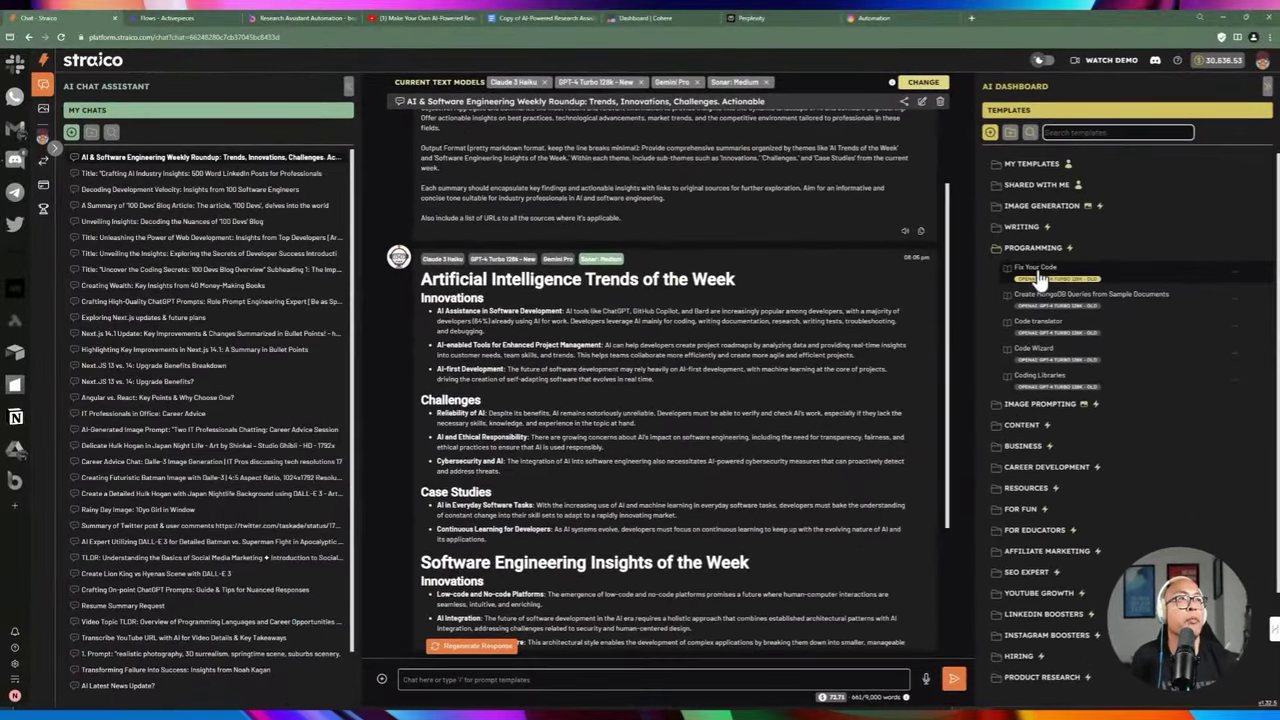
Create a new prompt template and name it "Perplexity research assistant"
{"action": "left_click", "coordinate": [990, 133]}
{"action": "left_click", "coordinate": [1156, 150]}
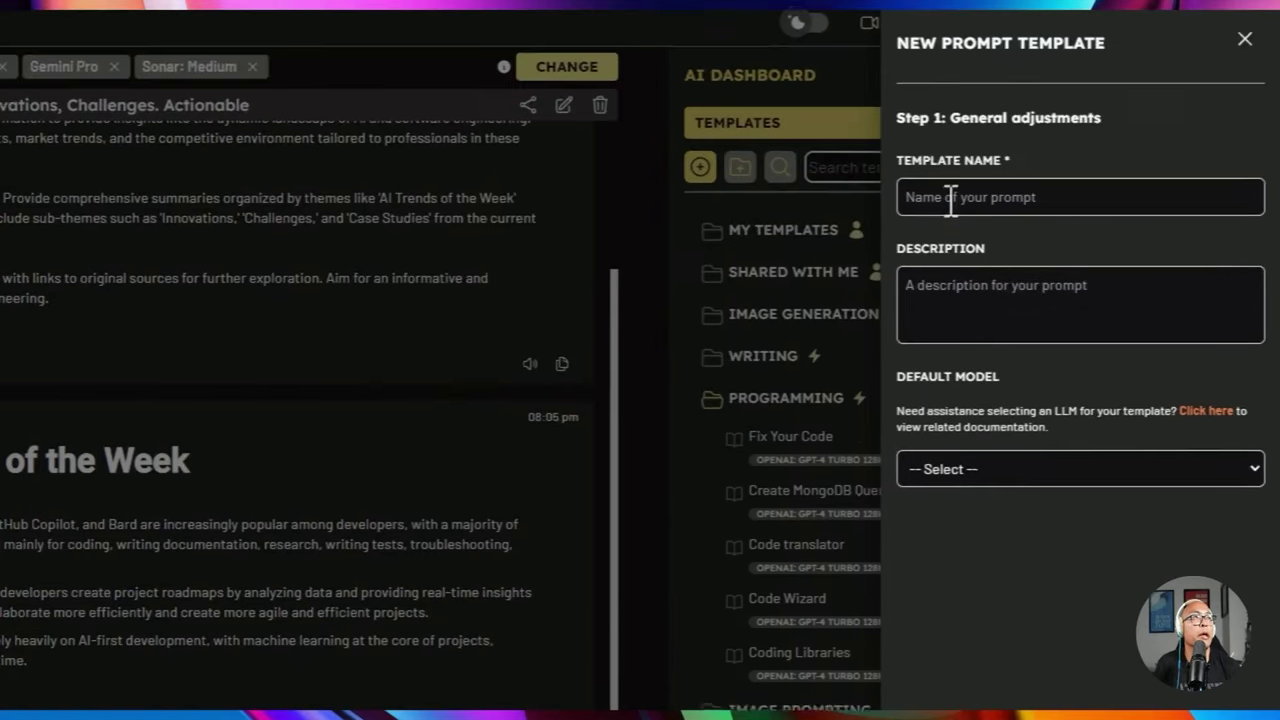
{"action": "left_click", "coordinate": [950, 247]}
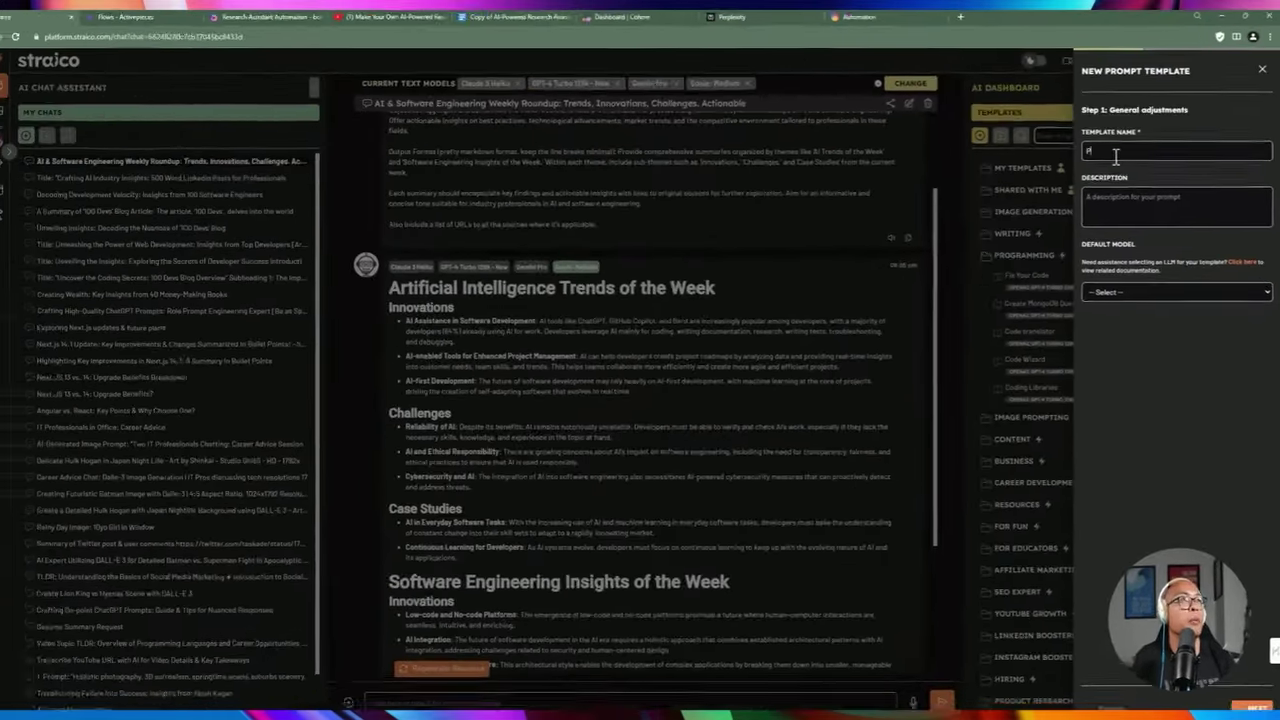
{"action": "type", "text": "P"}
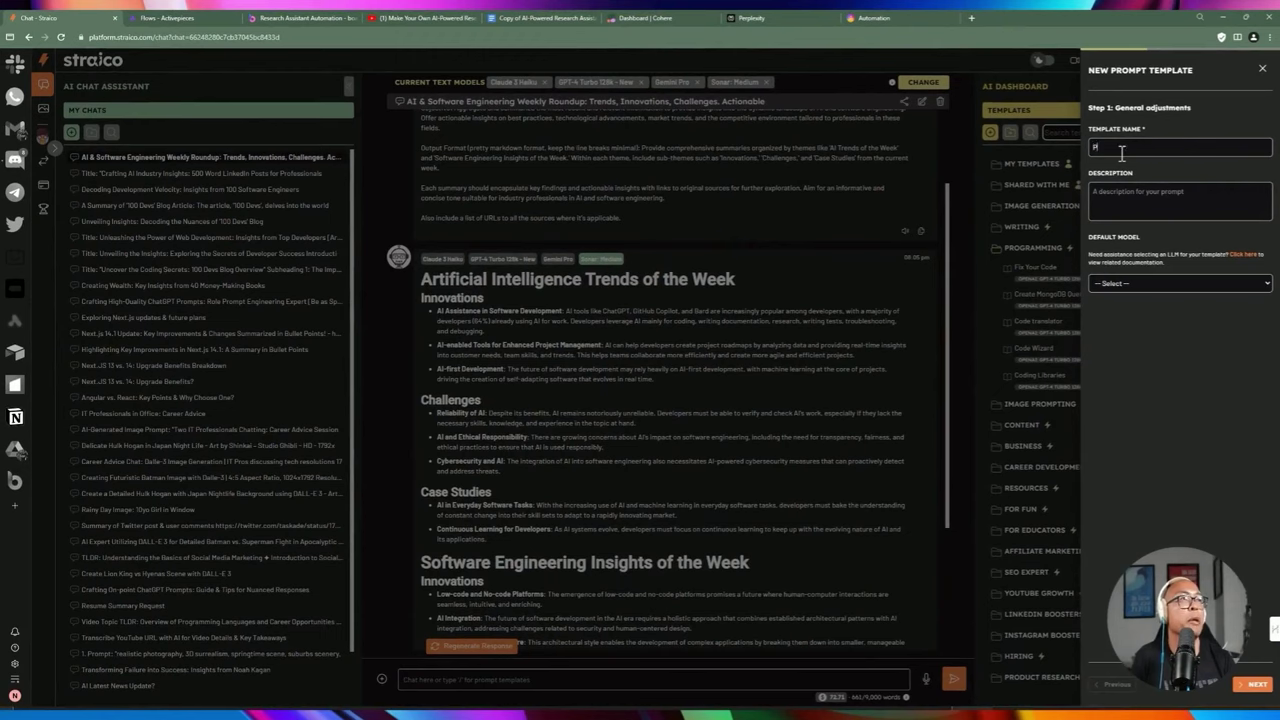
{"action": "type", "text": "erplexity research assi"}
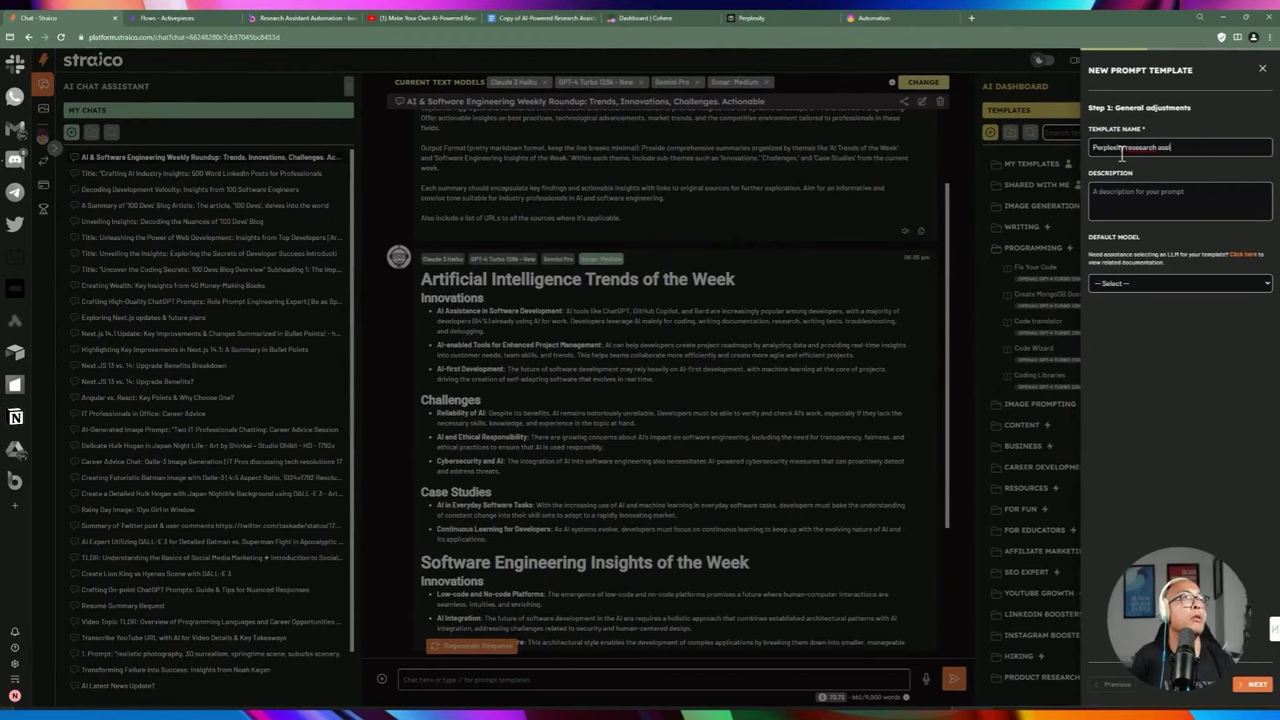
{"action": "type", "text": "stant"}
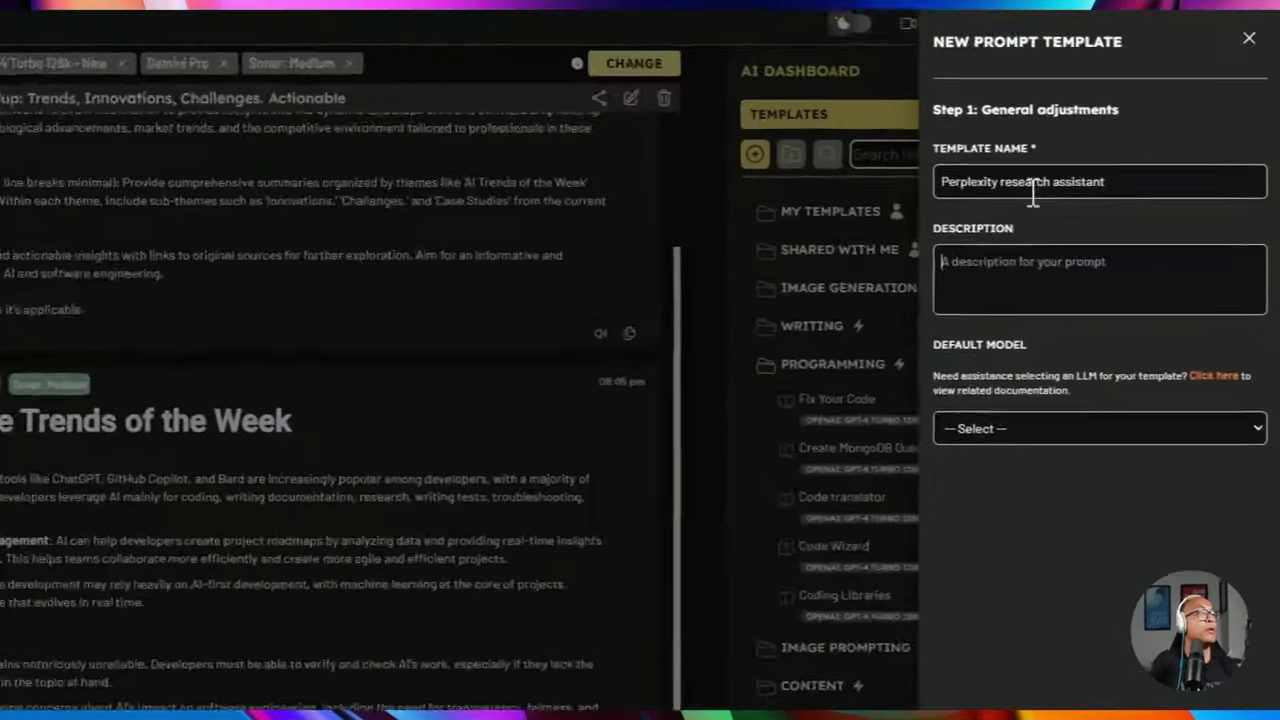
Copy the template name and reuse it as the template's description
{"action": "triple_click", "coordinate": [1120, 147]}
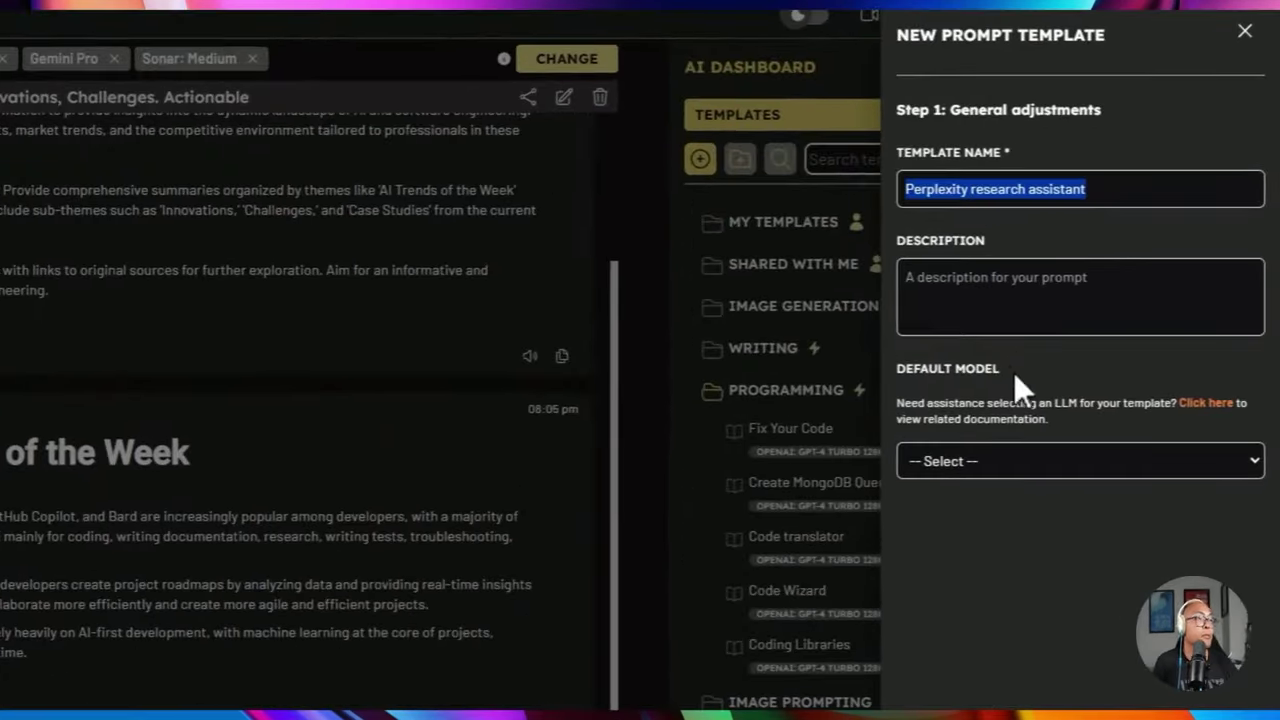
{"action": "key", "text": "ctrl+c"}
{"action": "left_click", "coordinate": [1016, 330]}
{"action": "key", "text": "ctrl+v"}
Set the template's default model to Perplexity: Sonar 8x7B Online and continue to the prompt and variables workspace
{"action": "scroll", "coordinate": [950, 476], "scroll_direction": "down", "scroll_amount": 1}
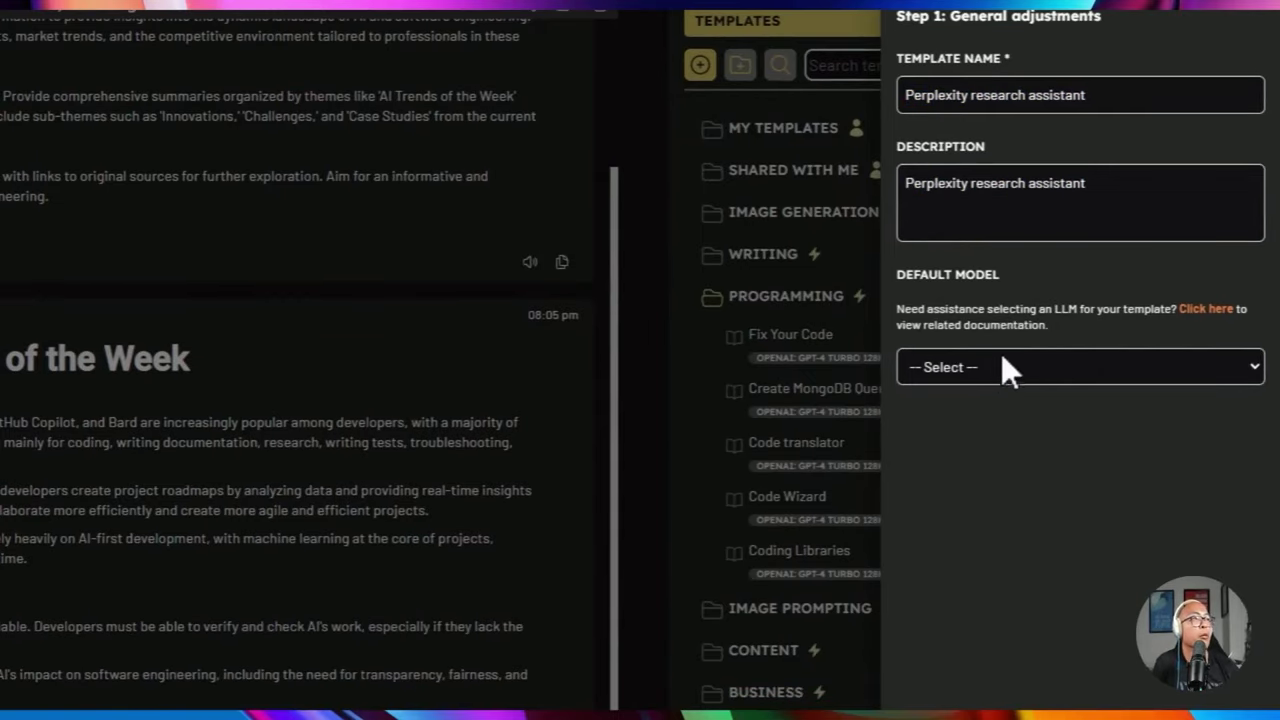
{"action": "left_click", "coordinate": [995, 379]}
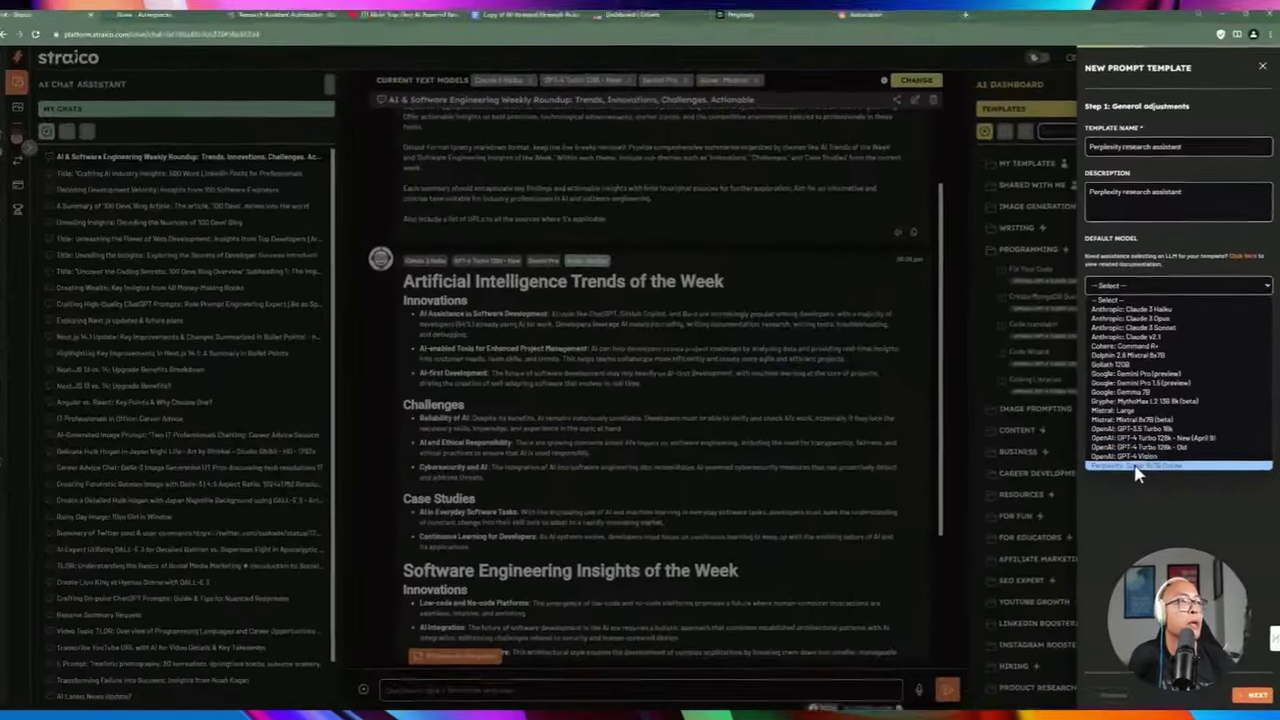
{"action": "left_click", "coordinate": [1030, 712]}
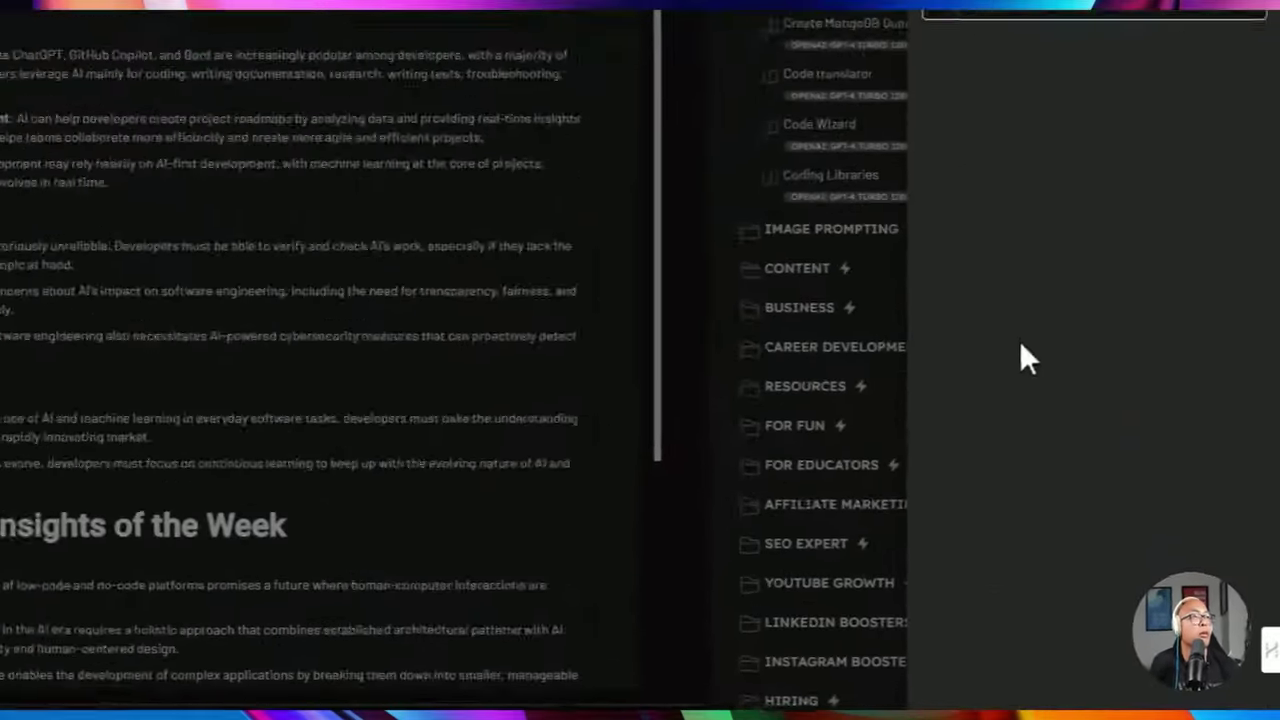
{"action": "left_click", "coordinate": [1214, 680]}
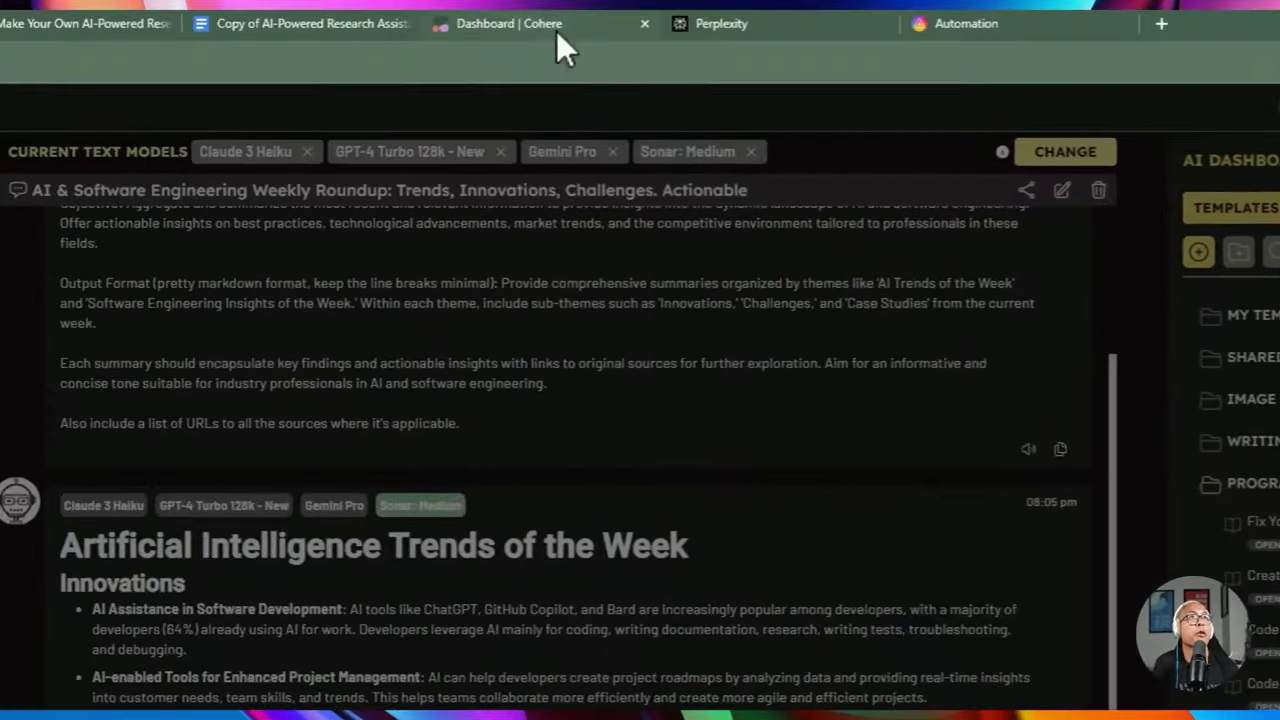
Copy the research prompt's opening text from Google Docs, through the Geographical or Demographical Areas of Interest placeholder, into the Straico template's prompt
{"action": "left_click", "coordinate": [320, 33]}
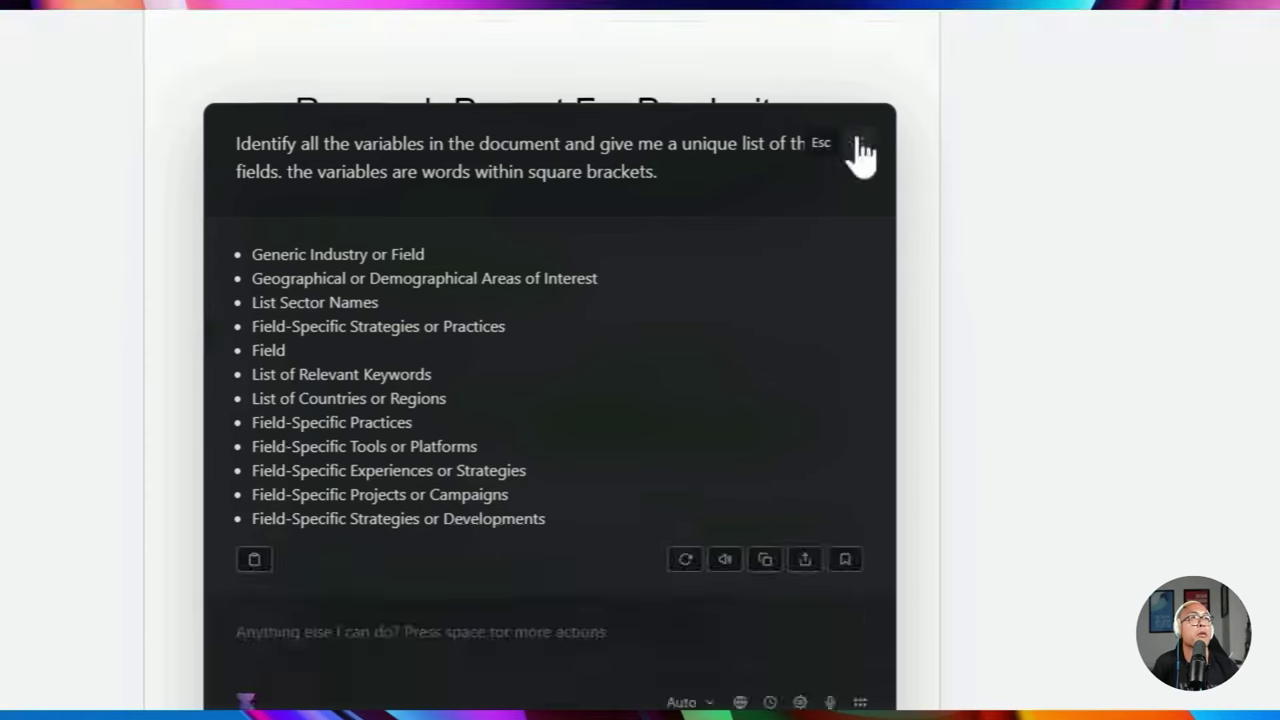
{"action": "left_click", "coordinate": [858, 310]}
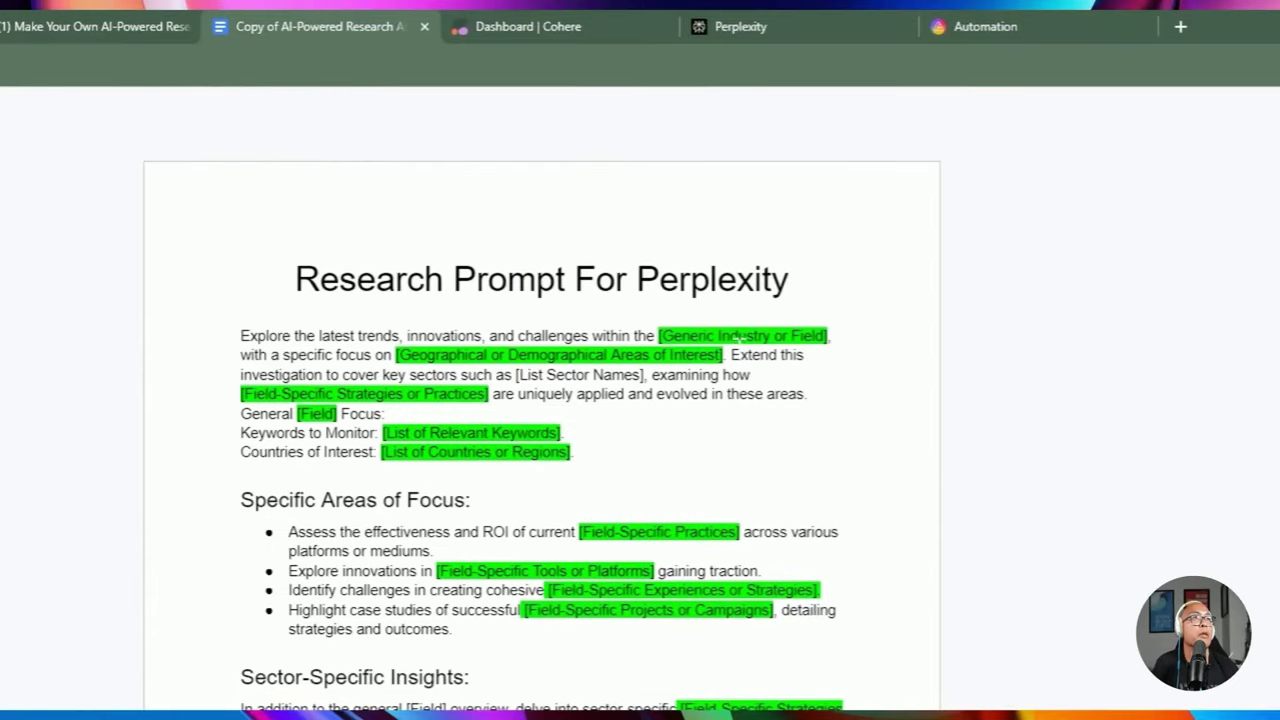
{"action": "left_click_drag", "start_coordinate": [728, 352], "coordinate": [262, 337]}
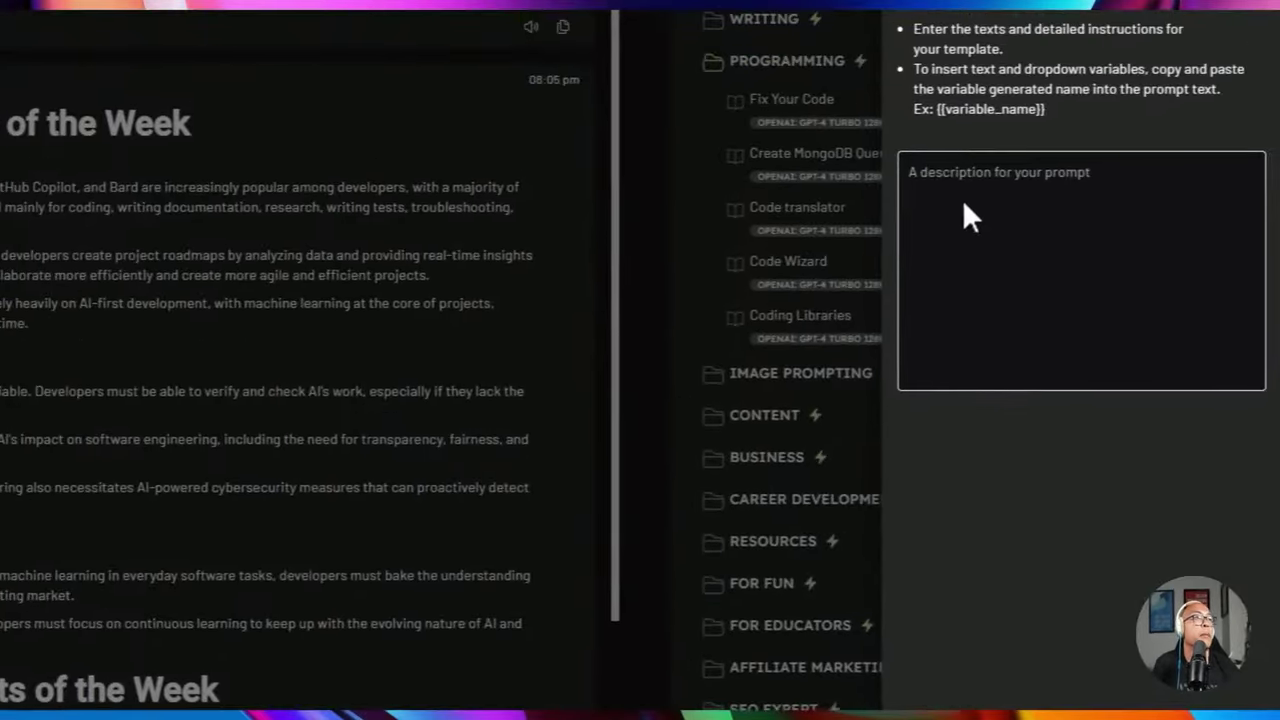
{"action": "left_click", "coordinate": [968, 197]}
{"action": "key", "text": "ctrl+v"}
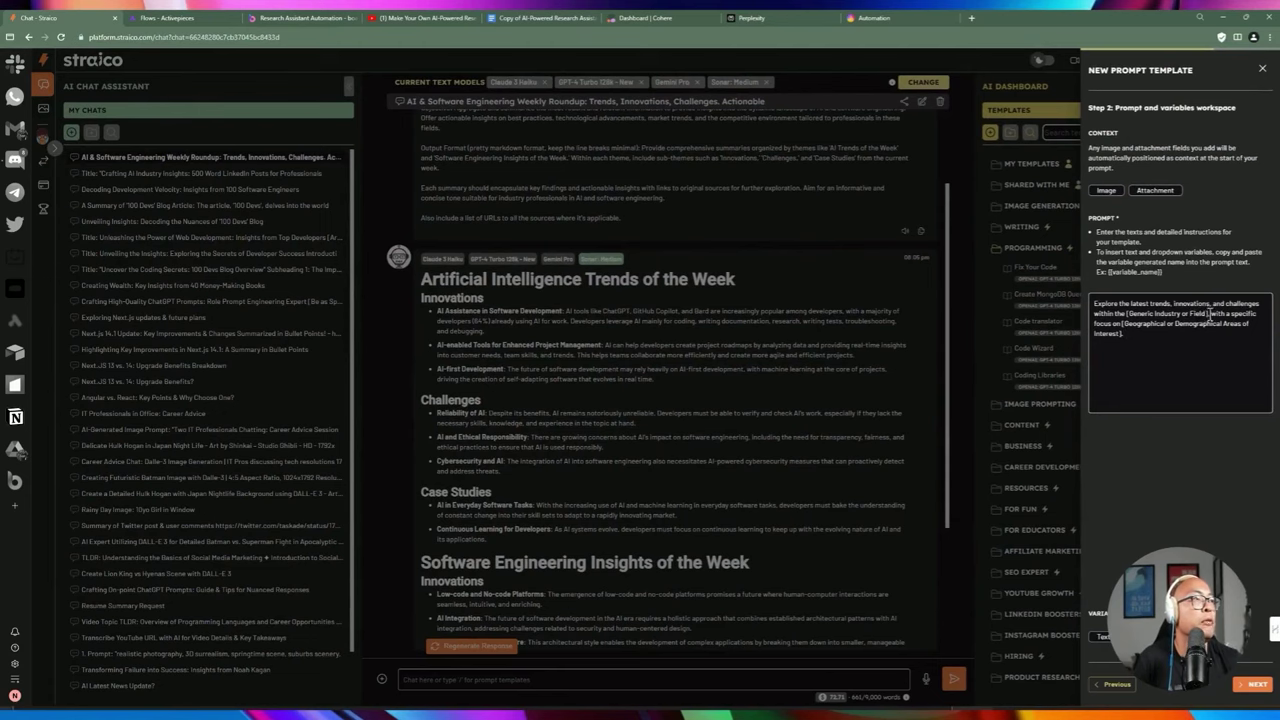
Replace the bracketed Generic Industry or Field placeholder with the {{genericIndustryOrField}} variable, and save the template
{"action": "left_click_drag", "start_coordinate": [1211, 314], "coordinate": [1172, 316]}
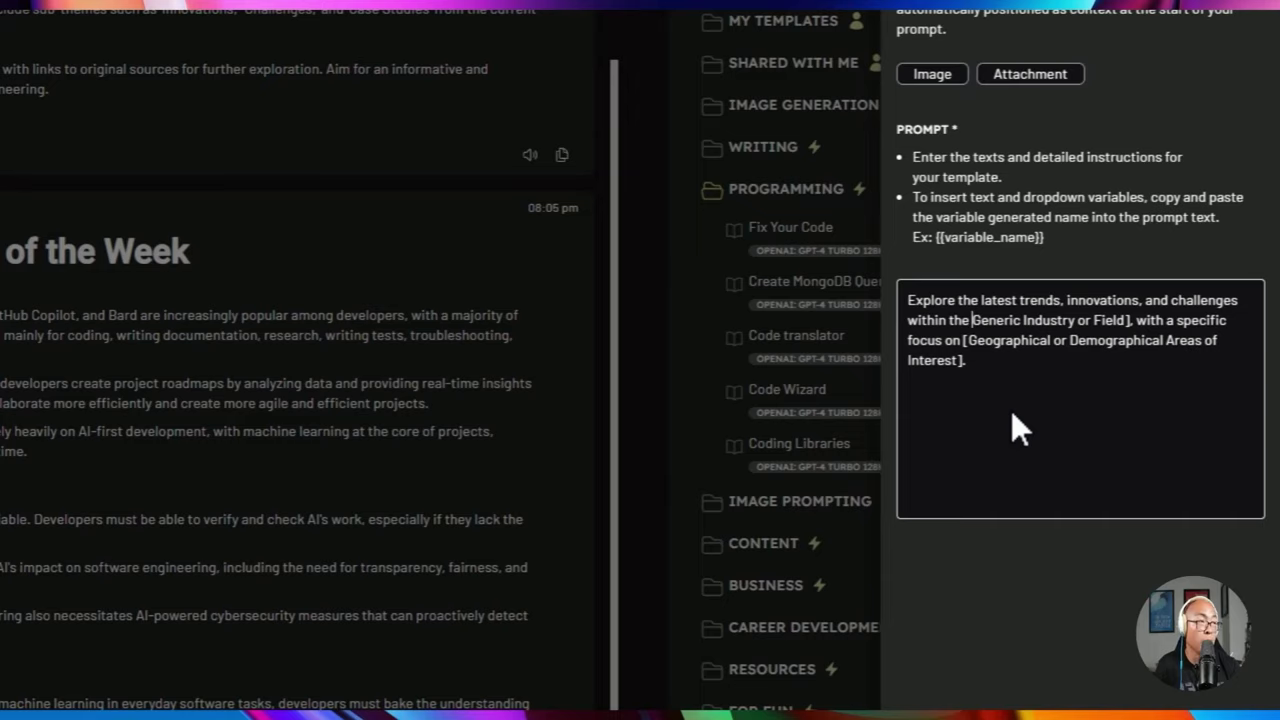
{"action": "type", "text": "{{genericIndustryOrField"}
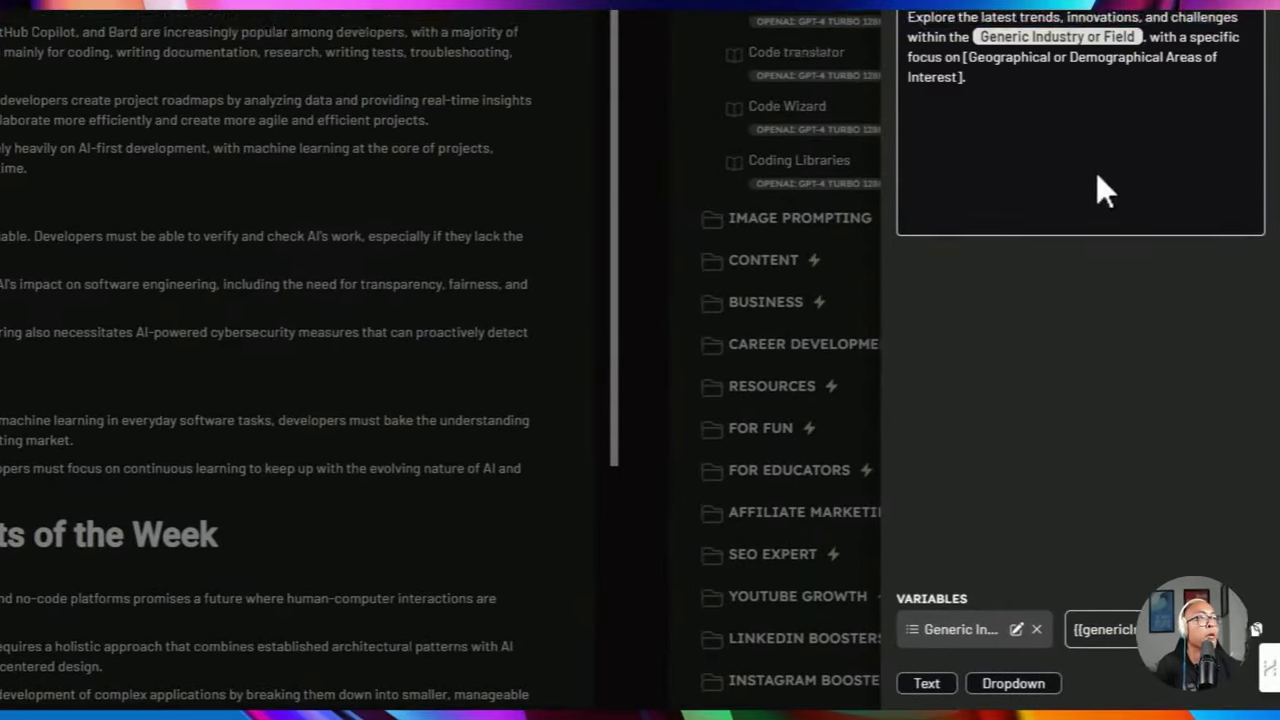
{"action": "left_click", "coordinate": [1225, 655]}
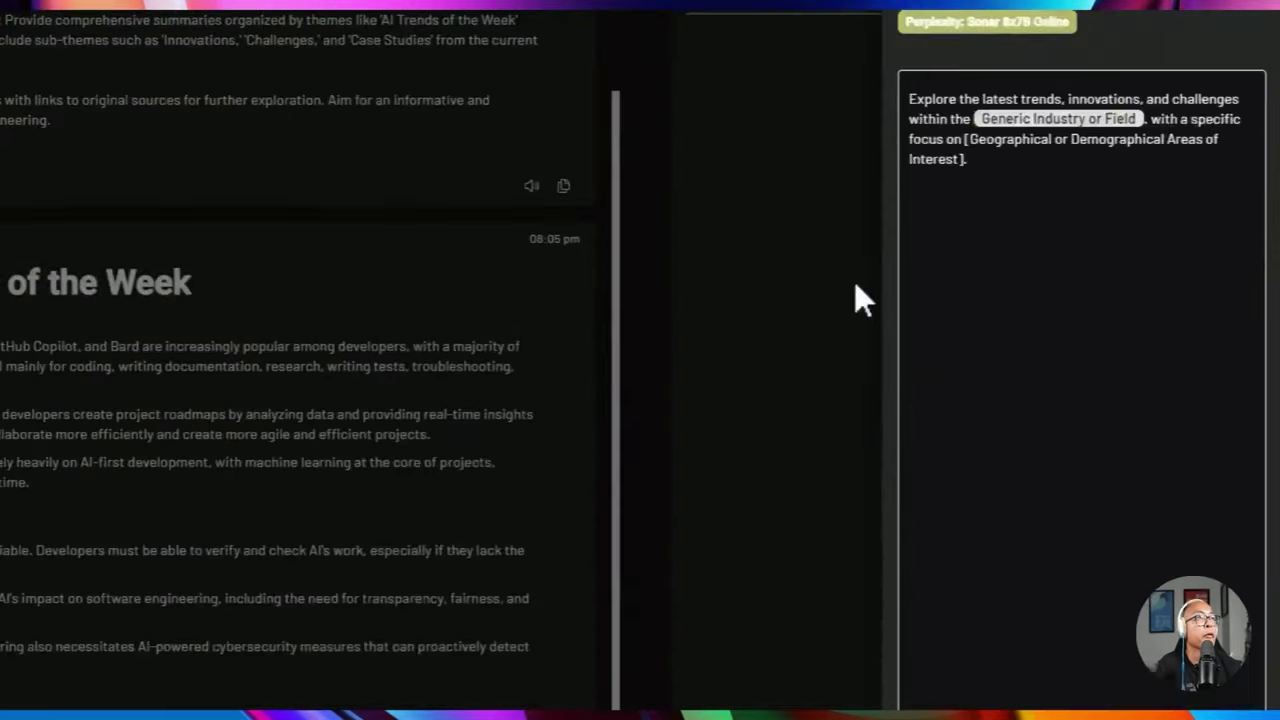
{"action": "left_click", "coordinate": [1069, 287]}
Start a new chat and open the Perplexity research assistant template from My Templates
{"action": "left_click", "coordinate": [790, 185]}
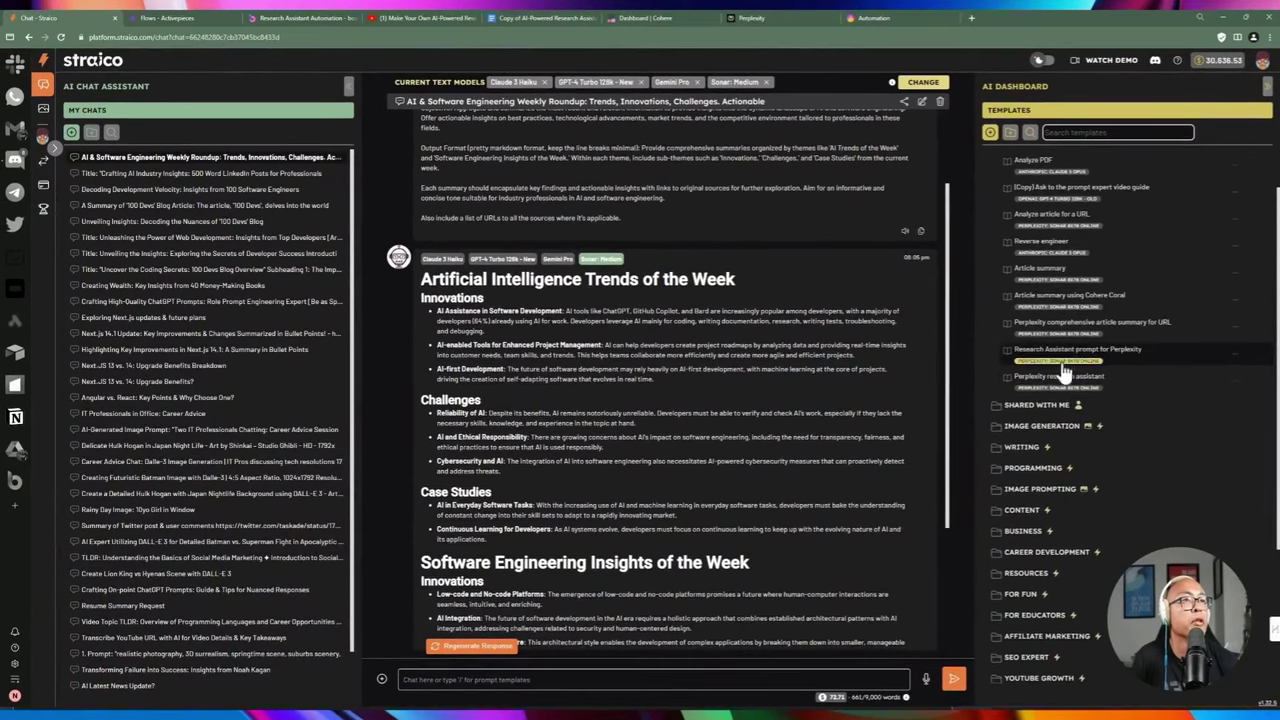
{"action": "left_click", "coordinate": [72, 133]}
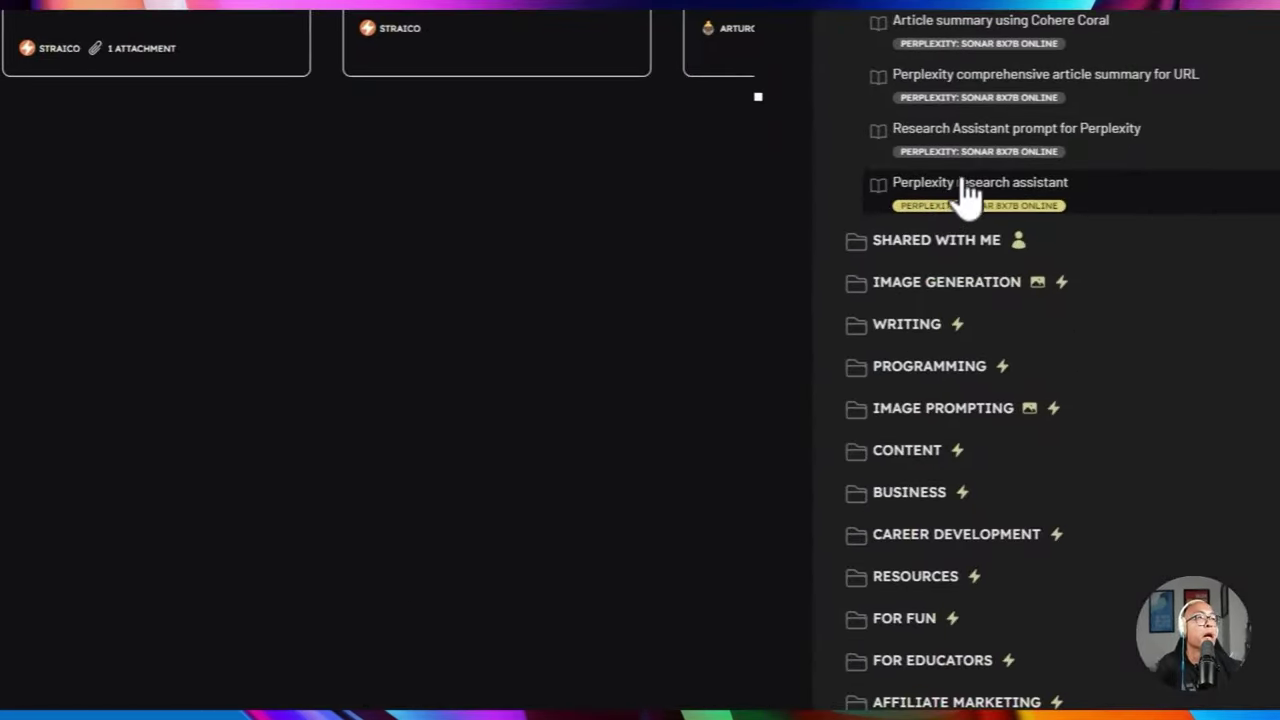
{"action": "left_click", "coordinate": [960, 198]}
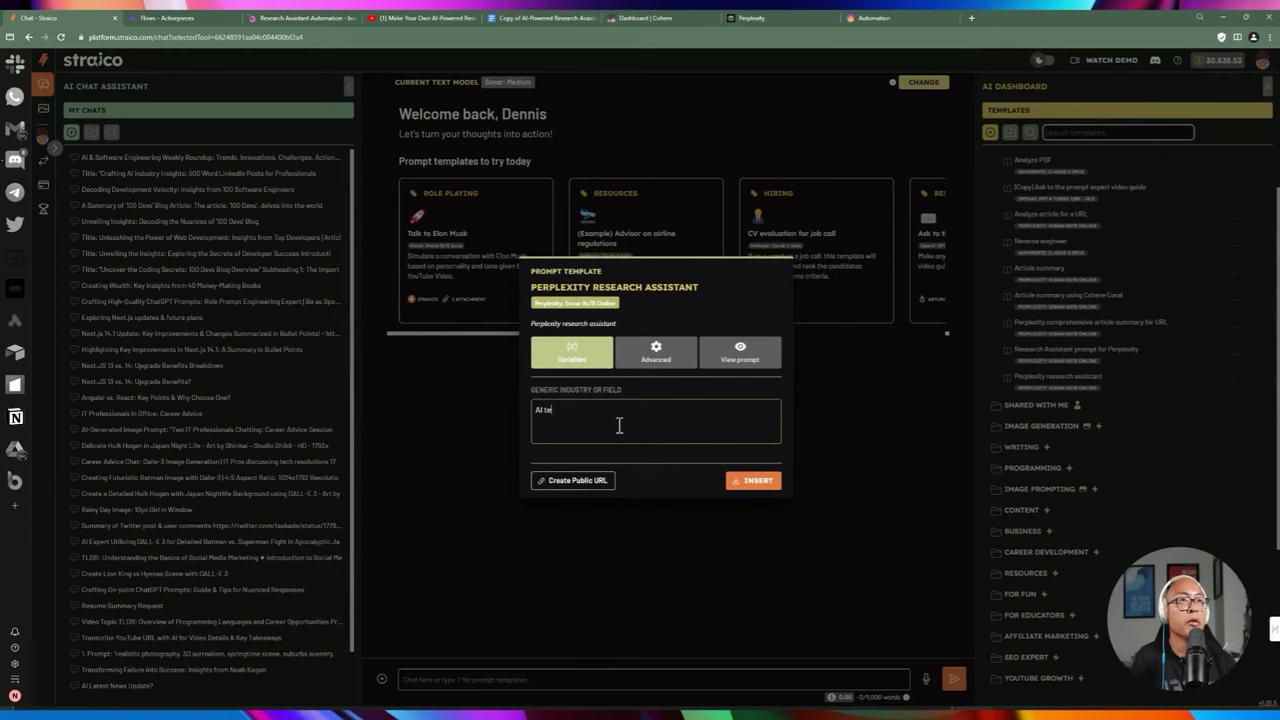
Insert the template with "AI technology" as the Generic Industry or Field, and submit the prompt to Sonar: Medium
{"action": "left_click", "coordinate": [752, 482]}
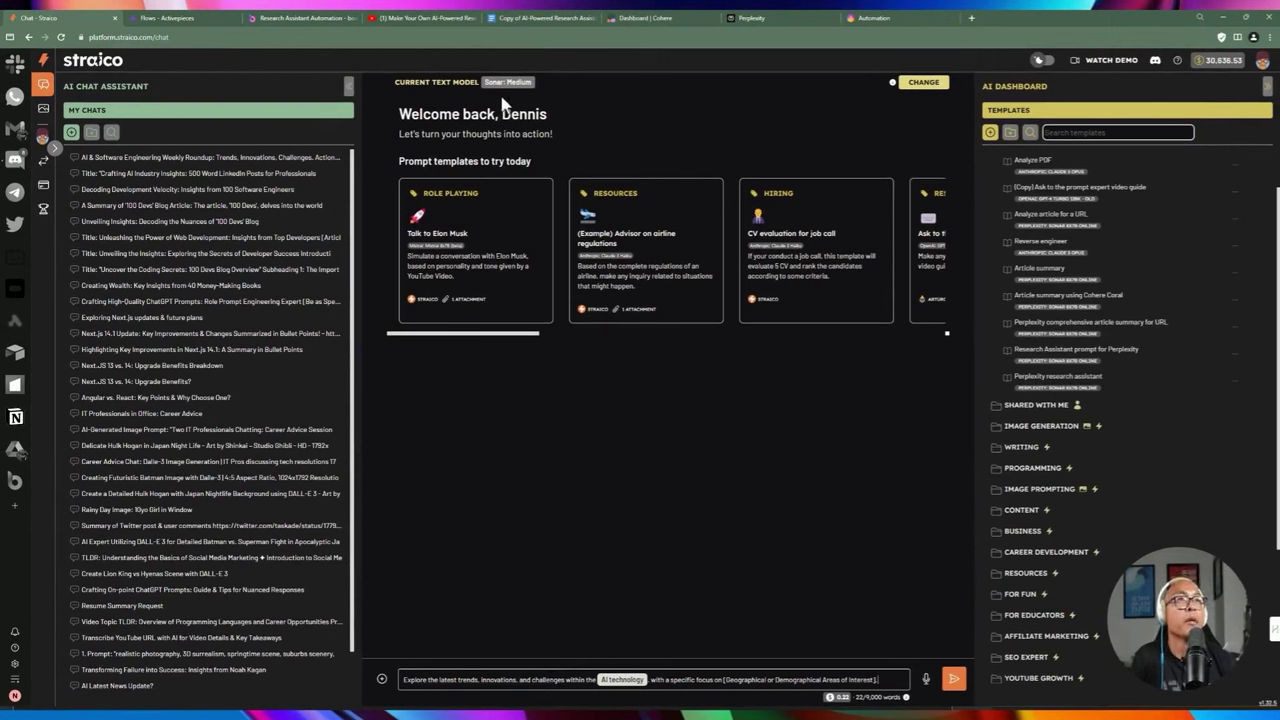
{"action": "key", "text": "ctrl+q"}
{"action": "left_click_drag", "start_coordinate": [434, 84], "coordinate": [524, 88]}
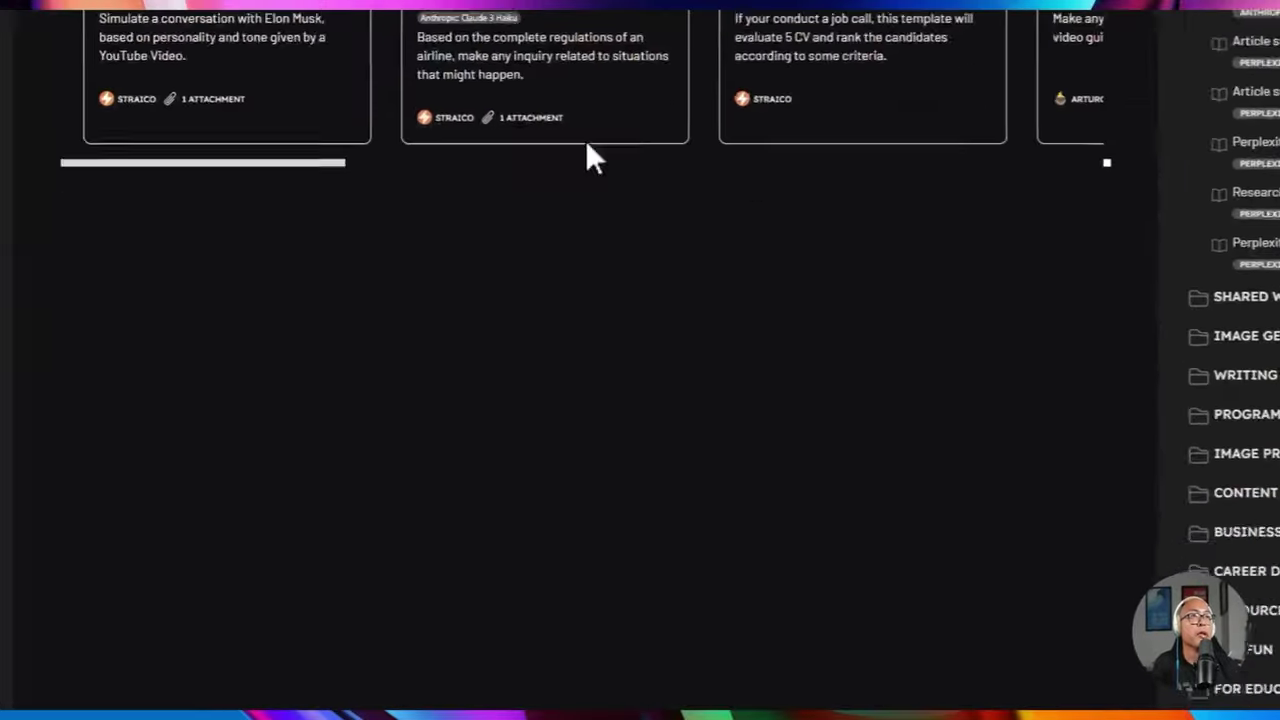
{"action": "left_click", "coordinate": [927, 649]}
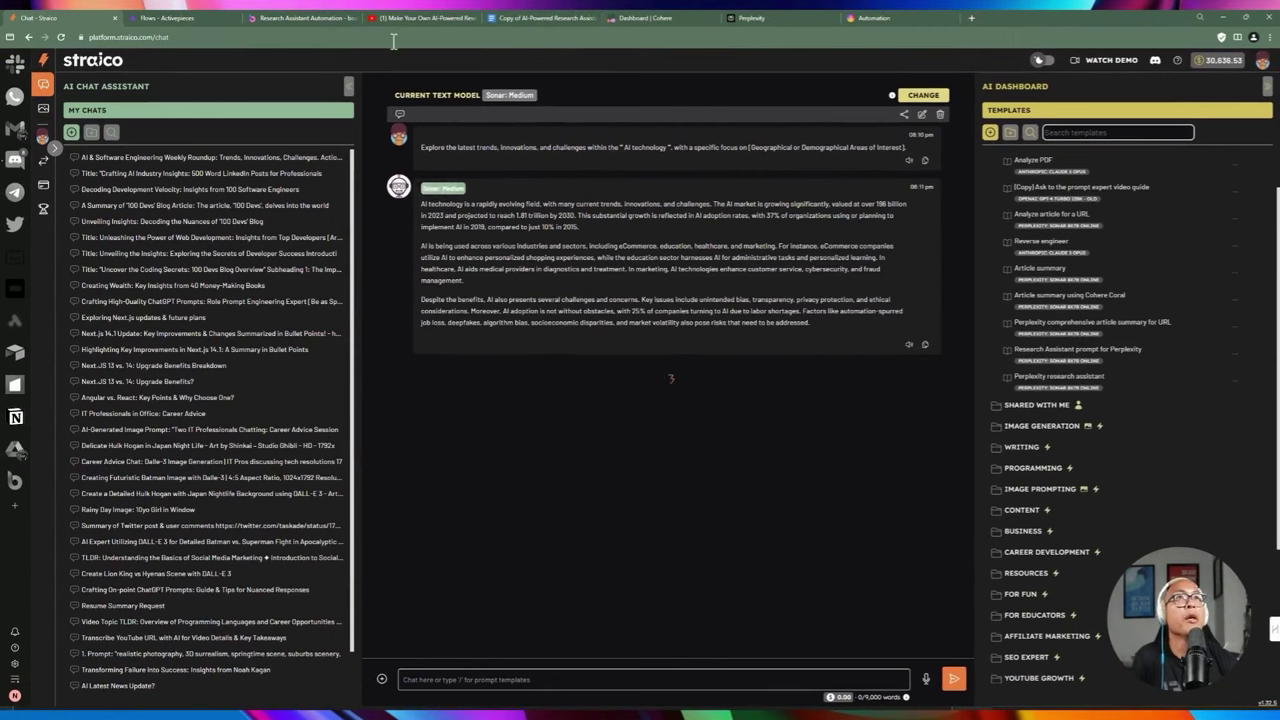
Select the full research prompt in Google Docs, and copy the Boardmix prompt for replacing variables for the Straico template
{"action": "left_click", "coordinate": [521, 18]}
{"action": "key", "text": "ctrl+shift+End"}
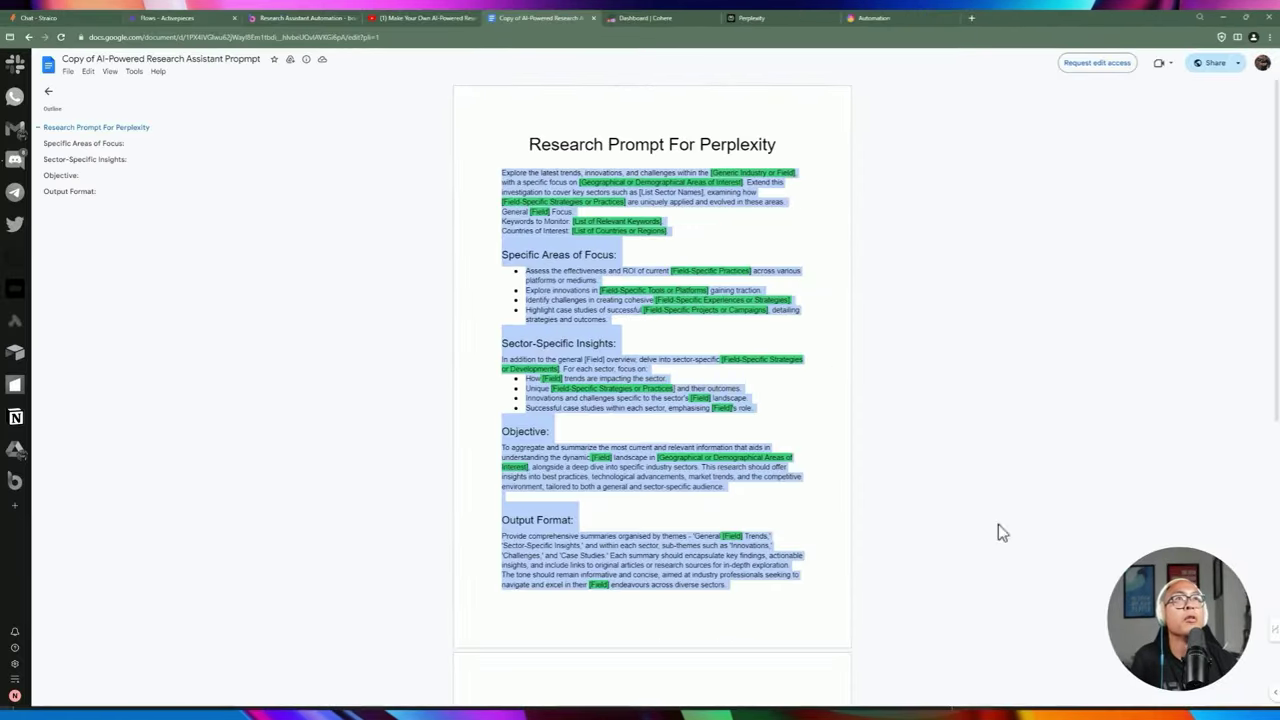
{"action": "left_click", "coordinate": [100, 18]}
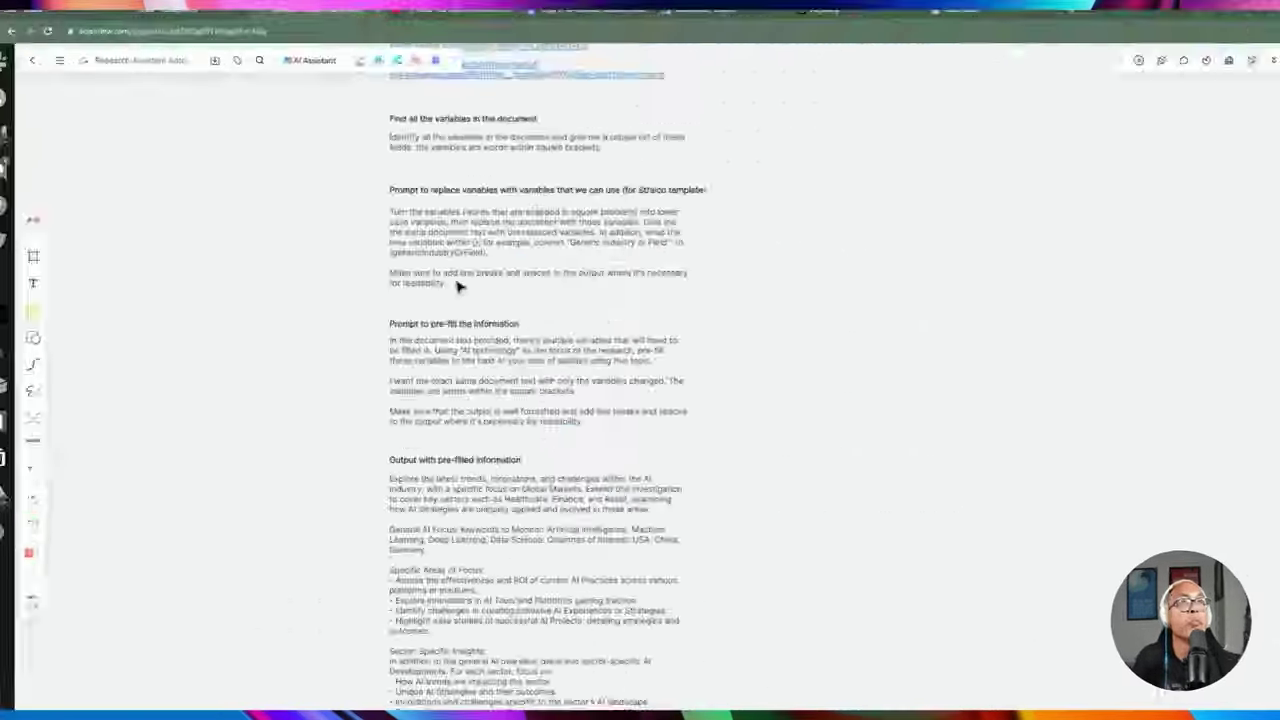
{"action": "left_click_drag", "start_coordinate": [668, 432], "coordinate": [557, 293]}
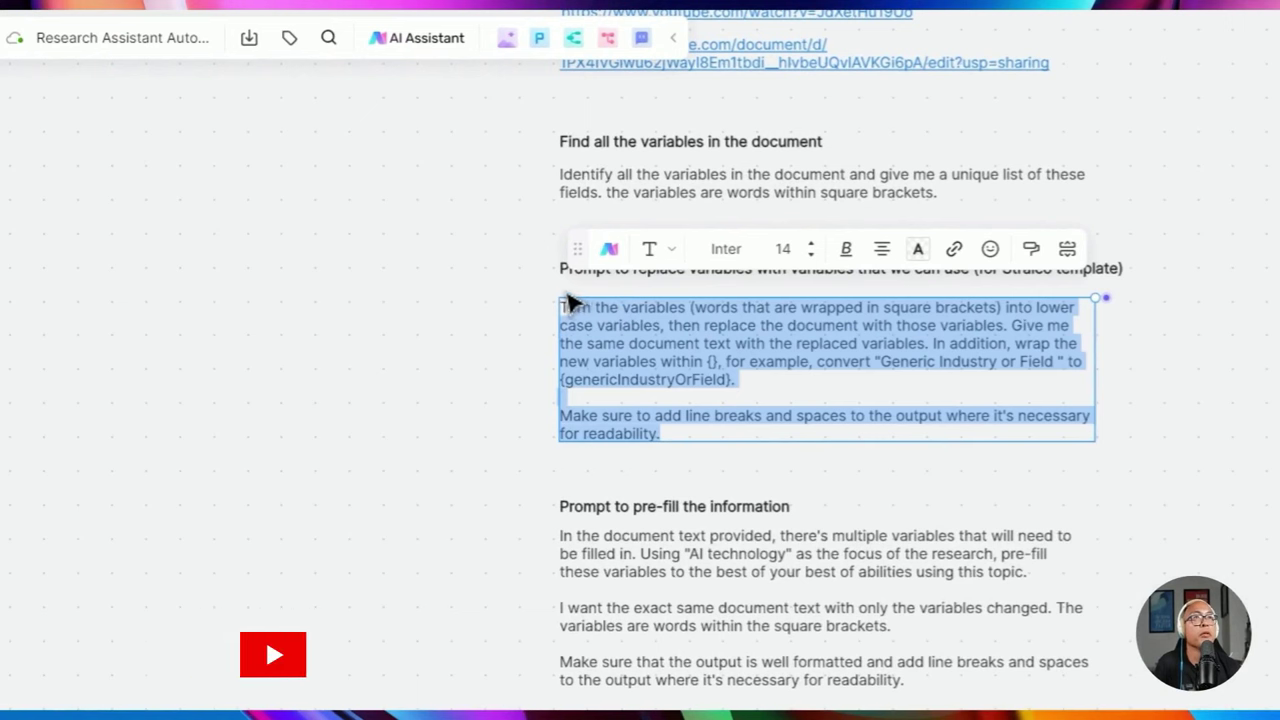
{"action": "left_click", "coordinate": [724, 367]}
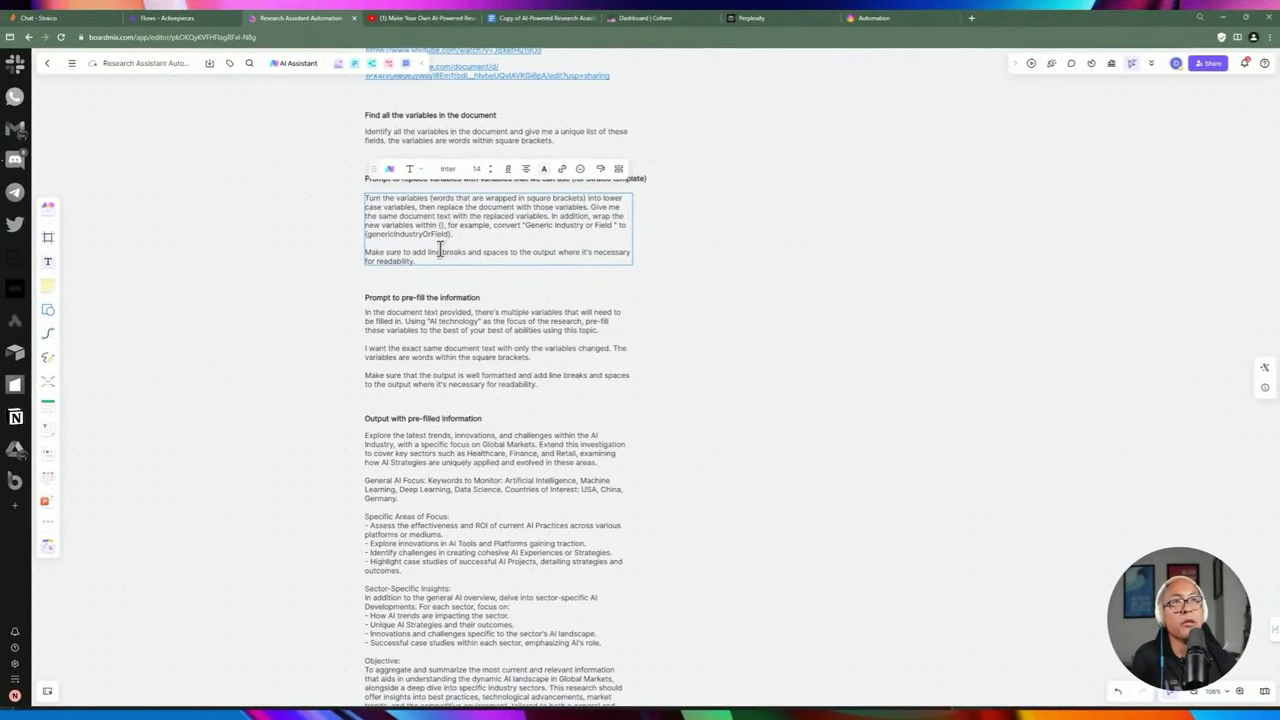
{"action": "key", "text": "ctrl+a"}
{"action": "key", "text": "ctrl+c"}
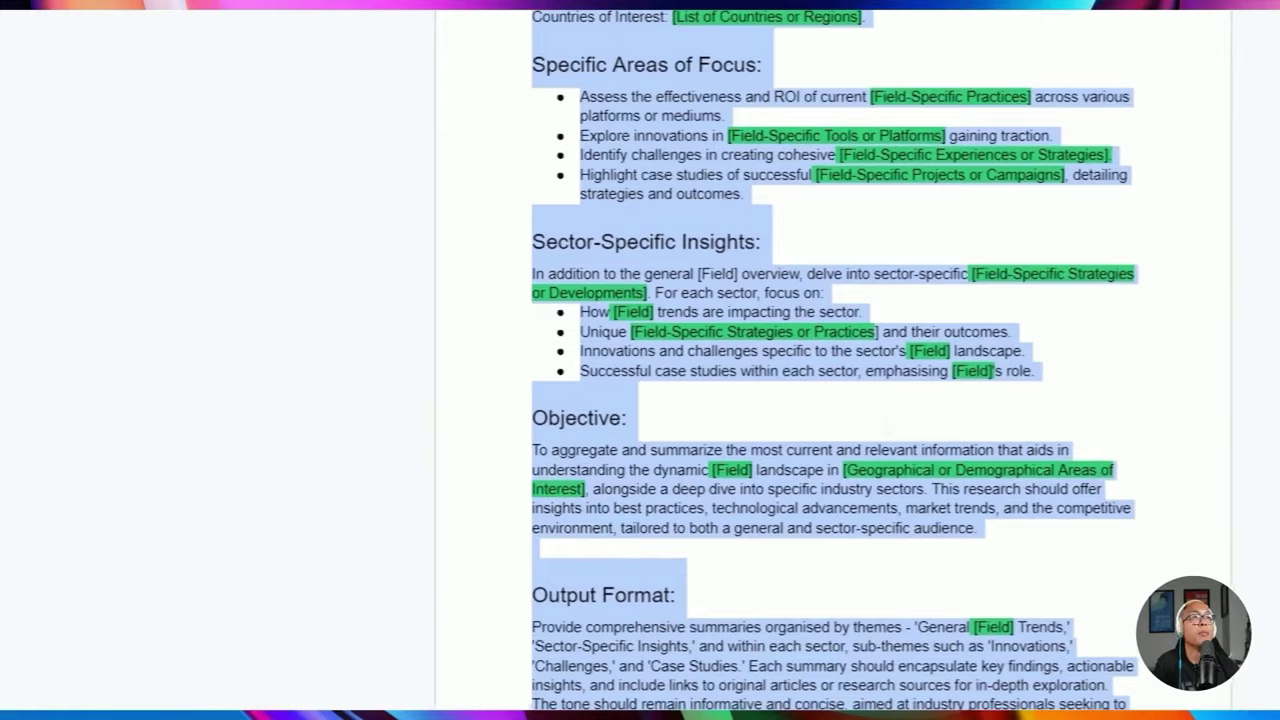
In Google Docs, run the copied variable-replacement prompt on the selected text with the AI assistant, and place its answer beside the document for checking
{"action": "scroll", "coordinate": [592, 334], "scroll_direction": "up", "scroll_amount": 5}
{"action": "key", "text": "ctrl+j"}
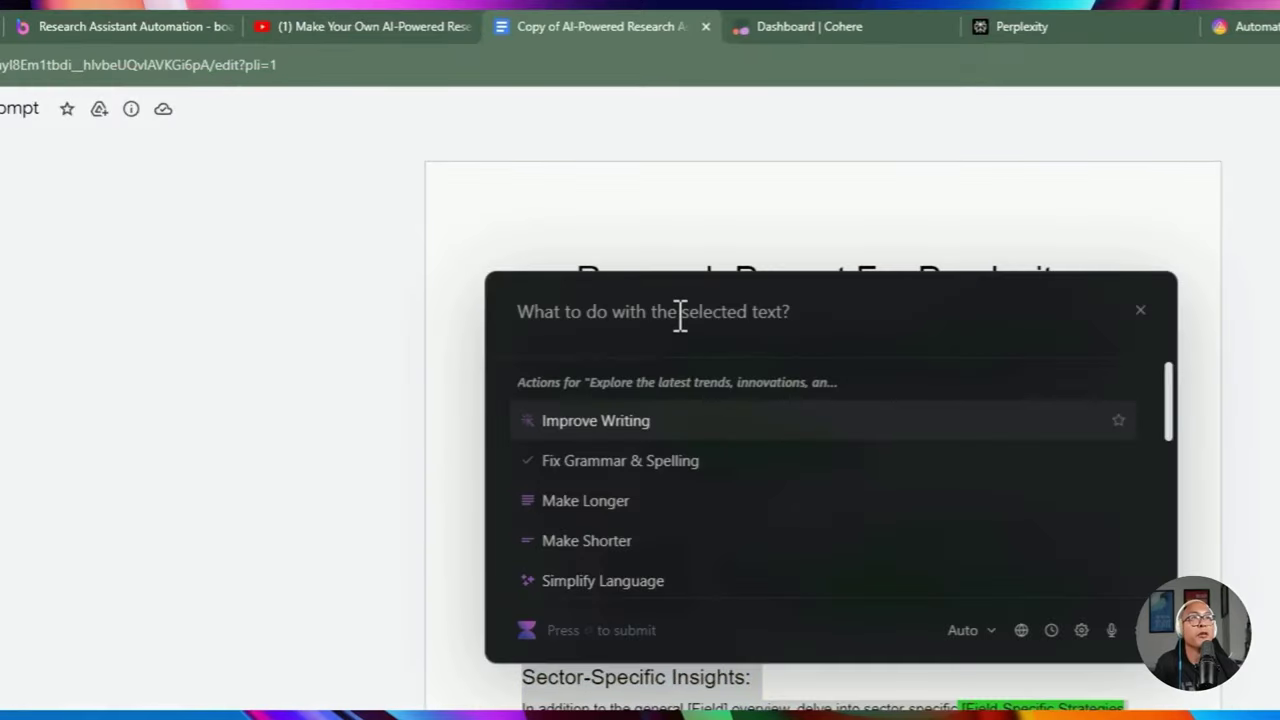
{"action": "key", "text": "ctrl+v"}
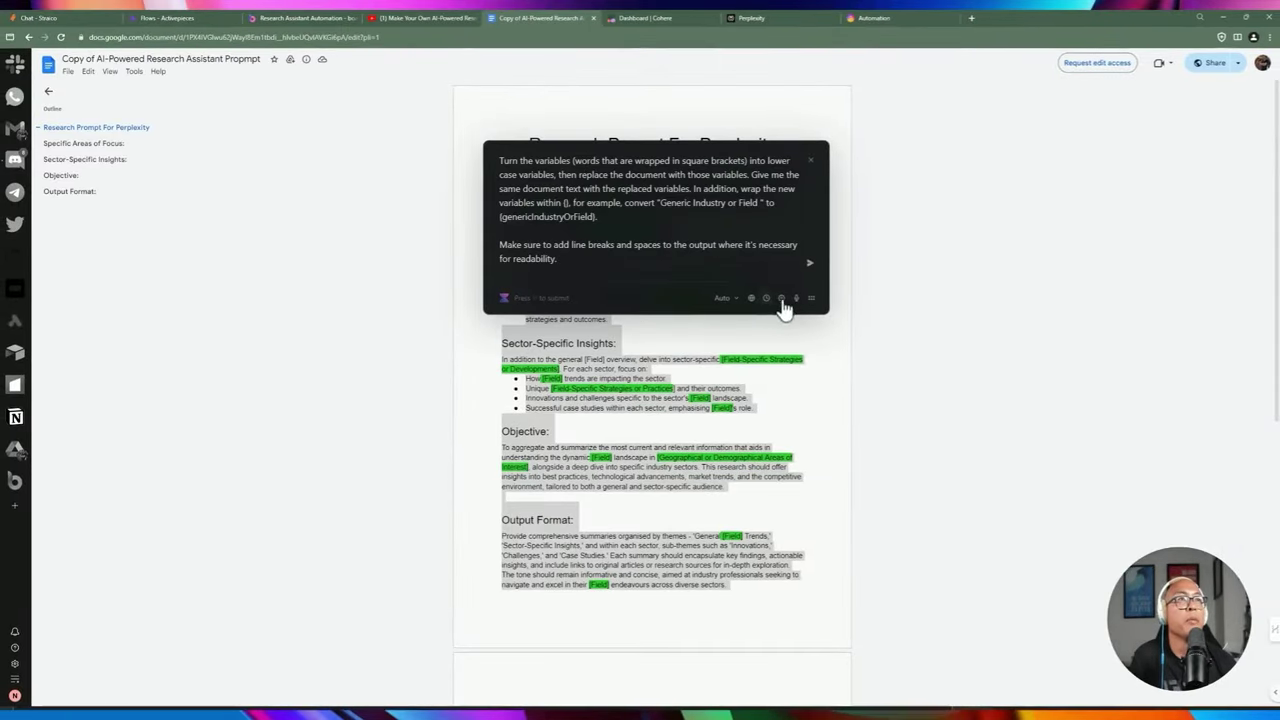
{"action": "left_click", "coordinate": [810, 263]}
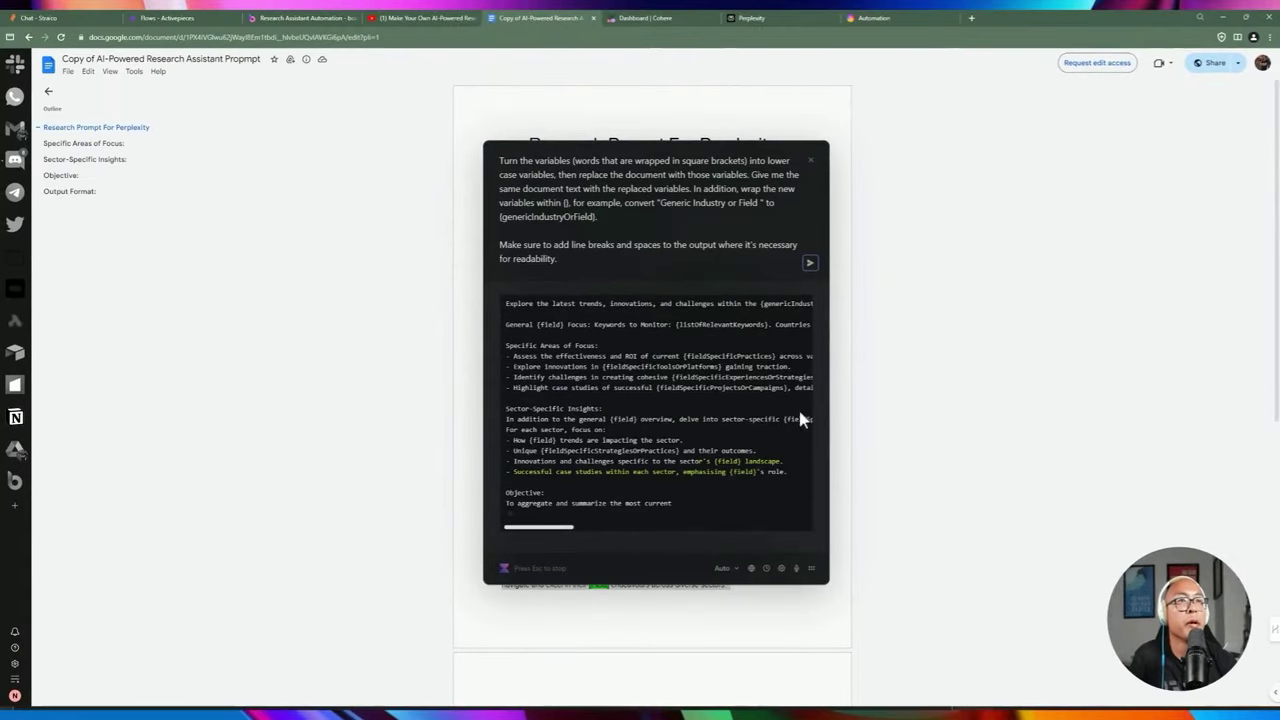
{"action": "left_click_drag", "start_coordinate": [805, 566], "coordinate": [1139, 556]}
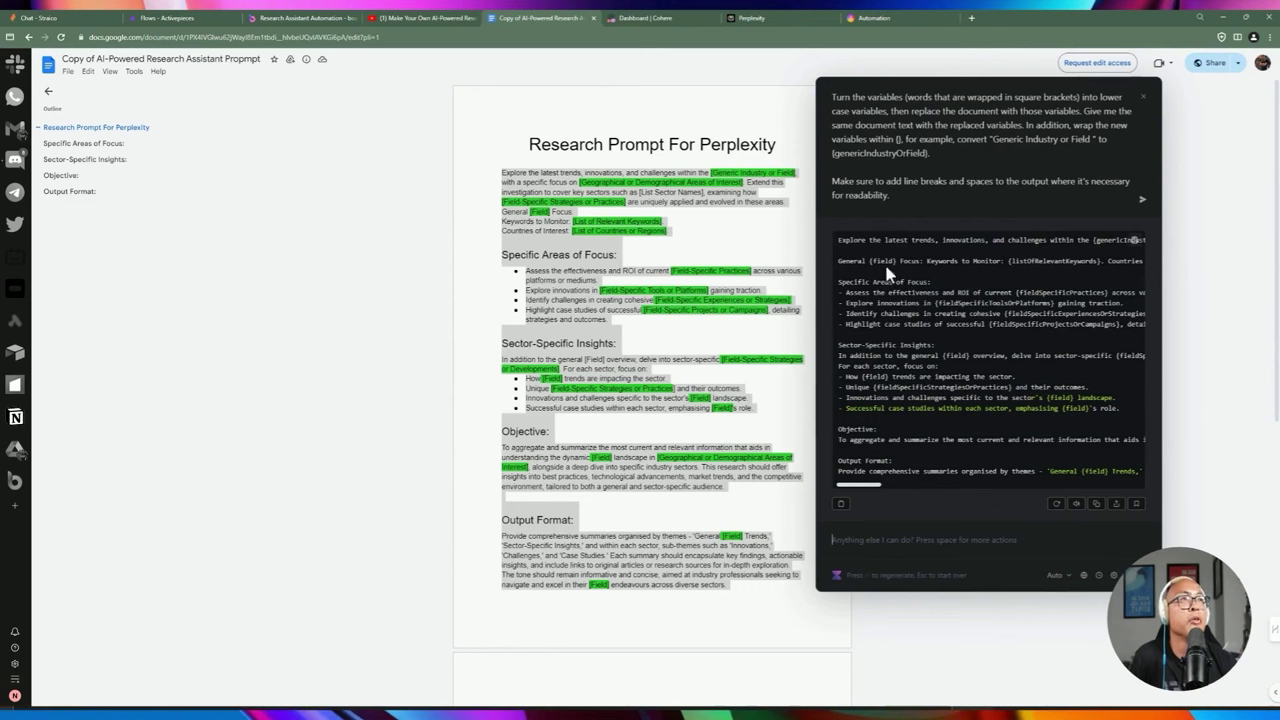
{"action": "left_click_drag", "start_coordinate": [1004, 261], "coordinate": [1083, 264]}
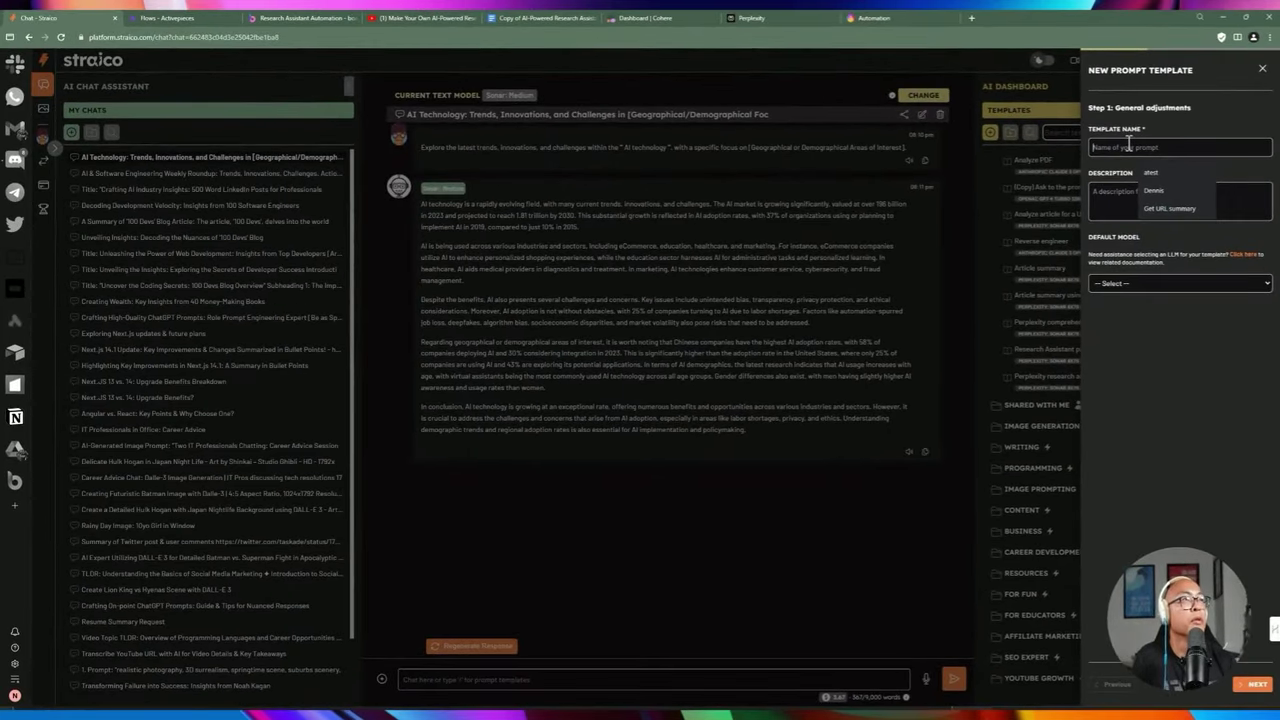
Switch to Straico and start another new prompt template named "Research assistant 2"
{"action": "type", "text": "Research assistan"}
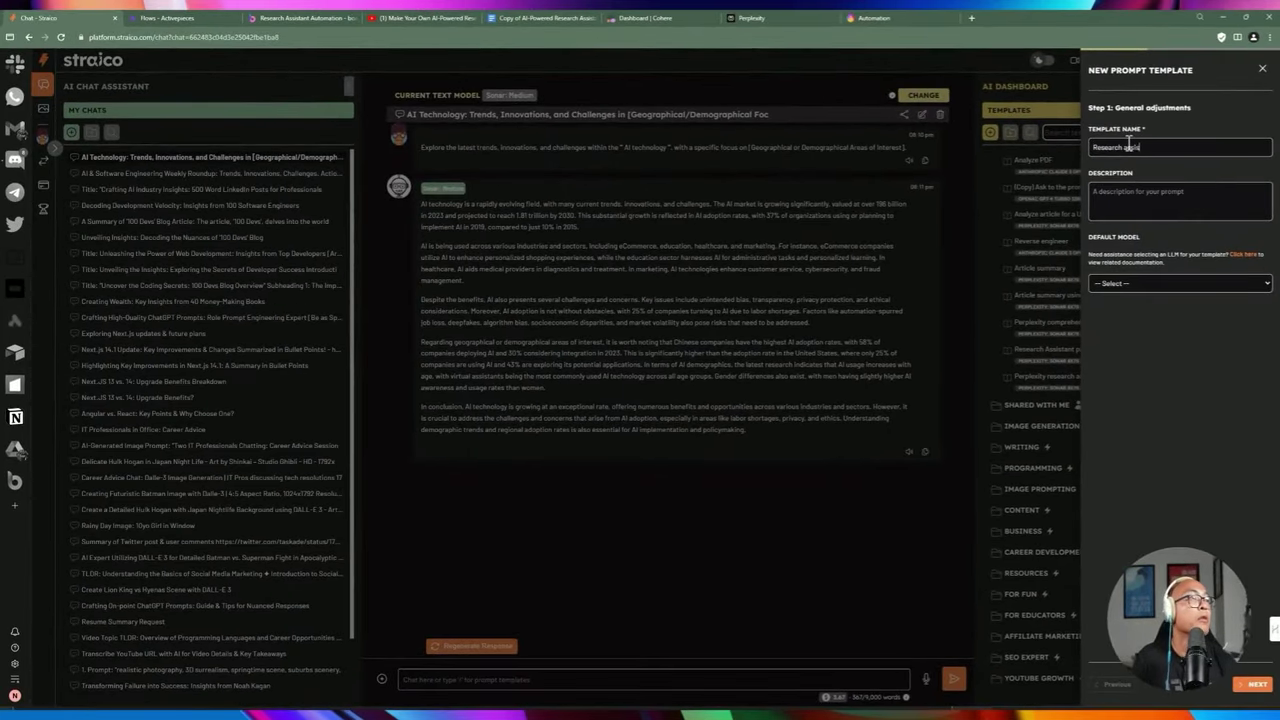
{"action": "type", "text": "t 2"}
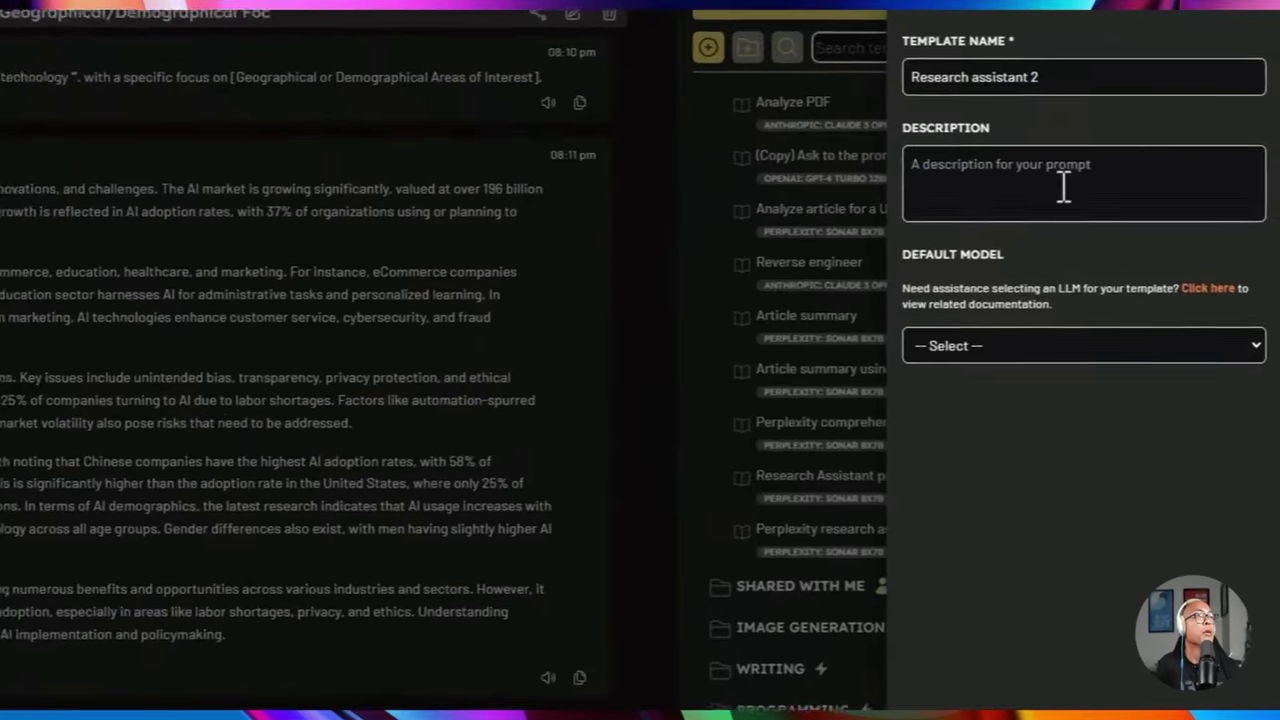
Describe the new template as "Research assistant 2" and set its default model to Perplexity: Sonar 8x7B Online
{"action": "left_click", "coordinate": [1064, 186]}
{"action": "type", "text": "Research"}
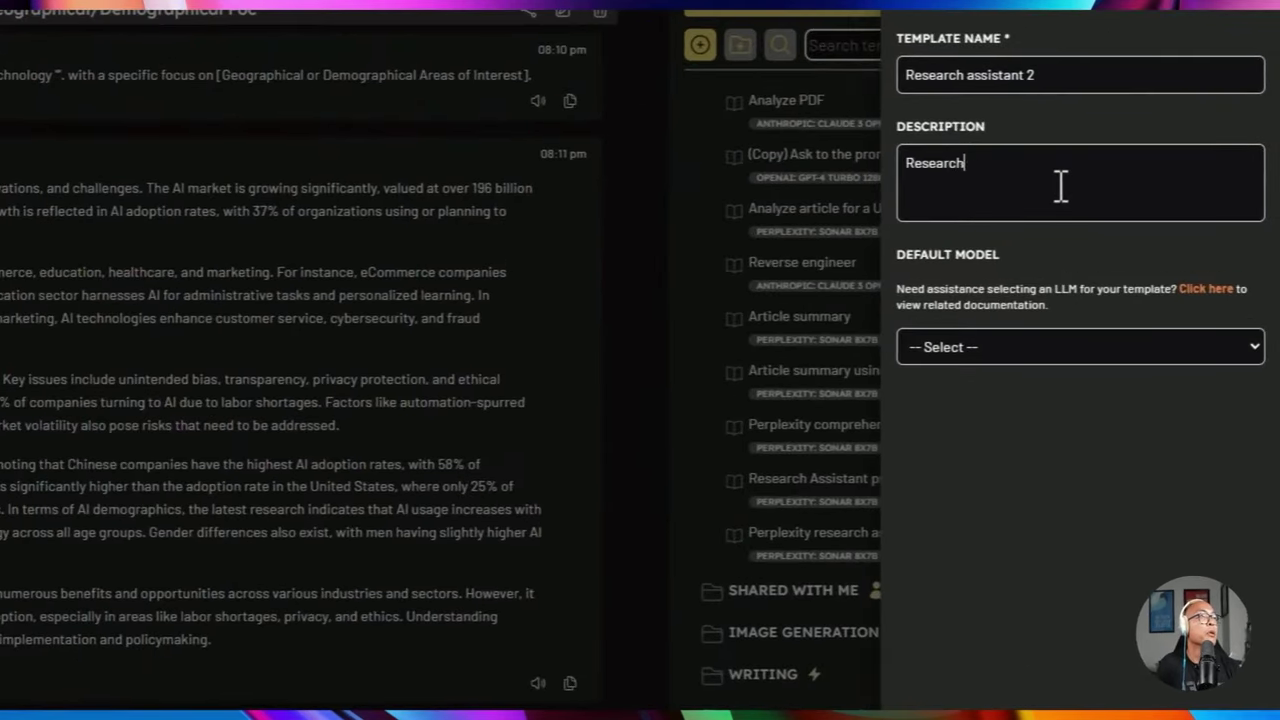
{"action": "type", "text": " assistant 3"}
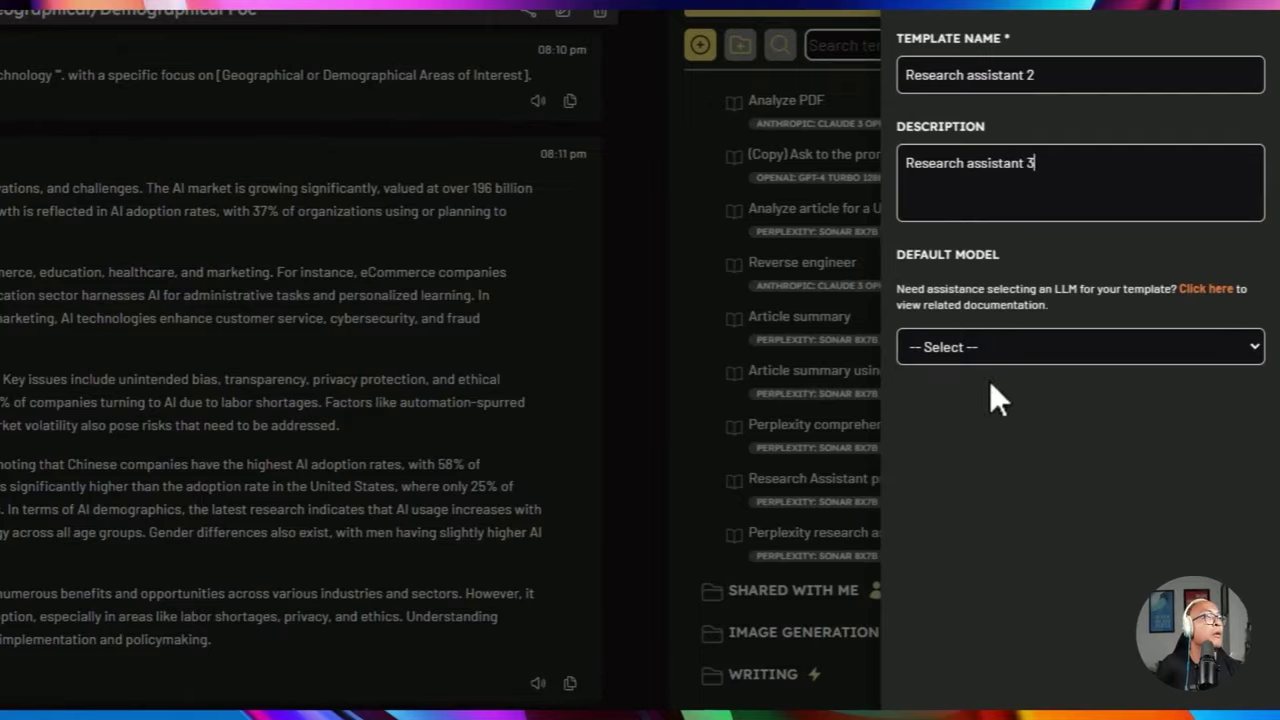
{"action": "key", "text": "BackSpace"}
{"action": "type", "text": "2"}
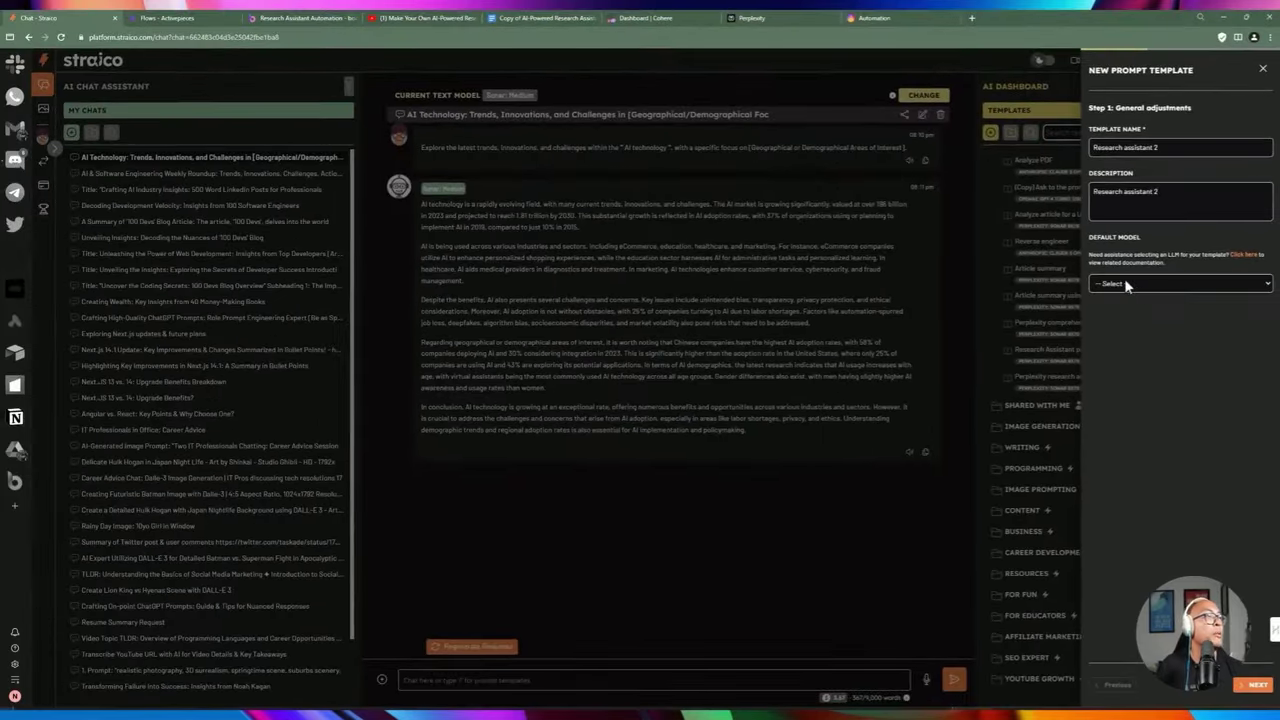
{"action": "left_click", "coordinate": [1030, 347]}
{"action": "left_click", "coordinate": [1030, 659]}
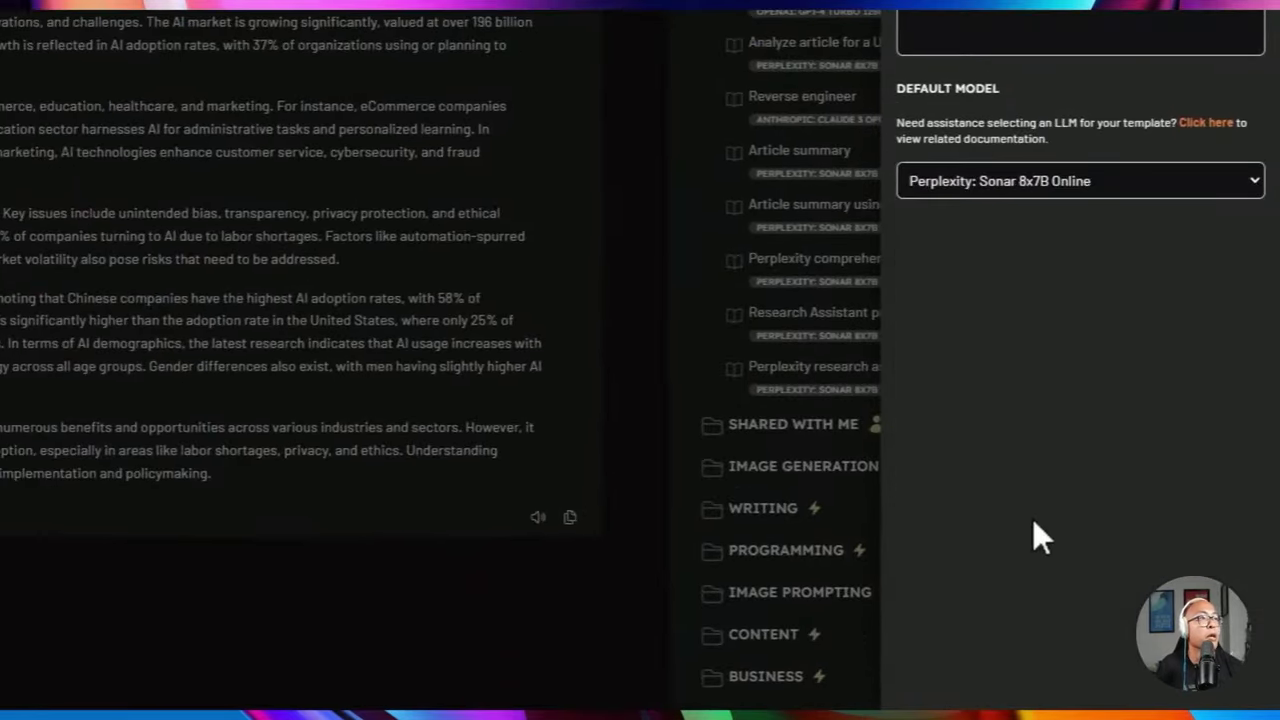
Paste the converted research prompt into the template and turn its {geographicalOrDemographicalAreasOfInterest} placeholder into a template variable
{"action": "scroll", "coordinate": [1001, 253], "scroll_direction": "down", "scroll_amount": 5}
{"action": "left_click", "coordinate": [1003, 258]}
{"action": "key", "text": "ctrl+v"}
{"action": "scroll", "coordinate": [1017, 288], "scroll_direction": "up", "scroll_amount": 15}
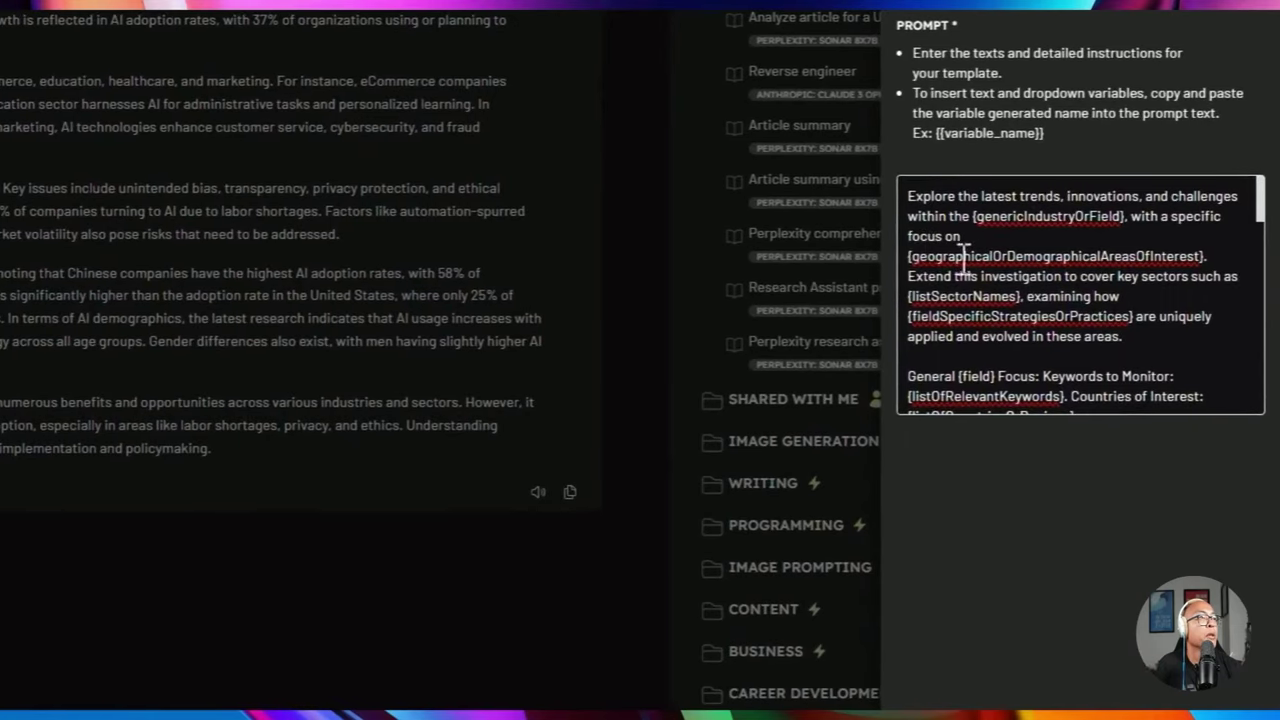
{"action": "left_click_drag", "start_coordinate": [1210, 254], "coordinate": [908, 256]}
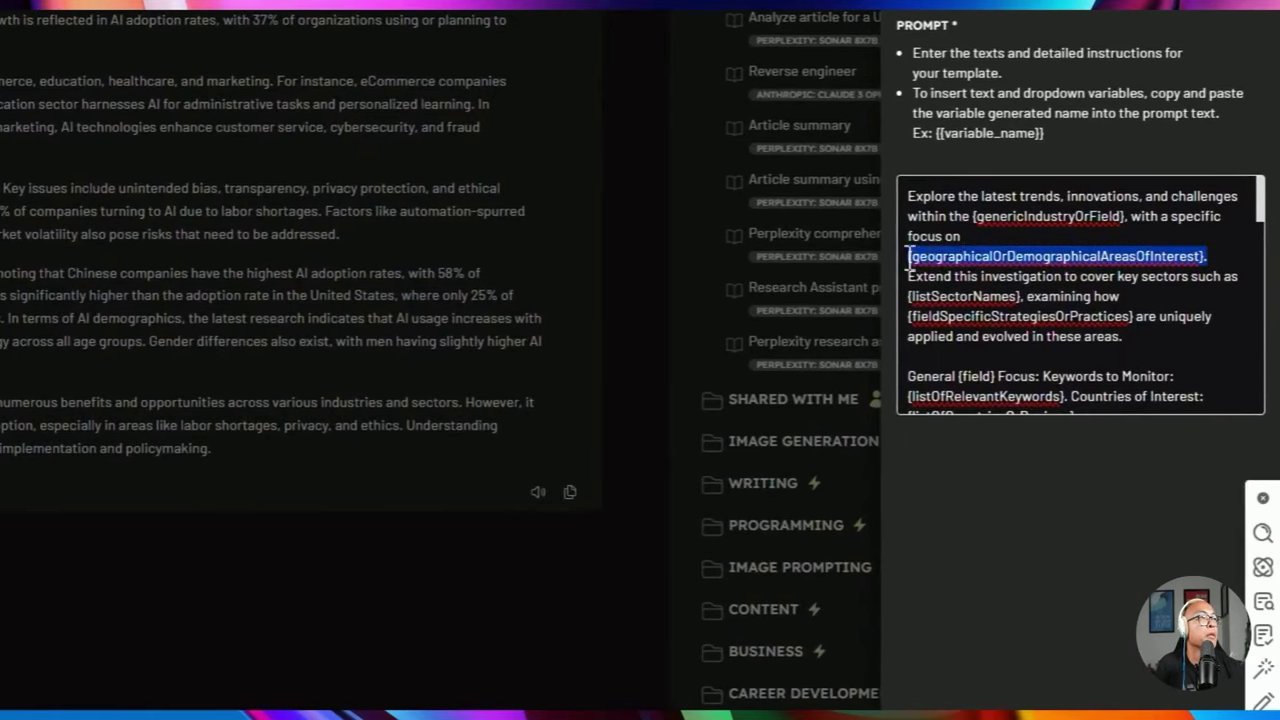
{"action": "left_click", "coordinate": [924, 248]}
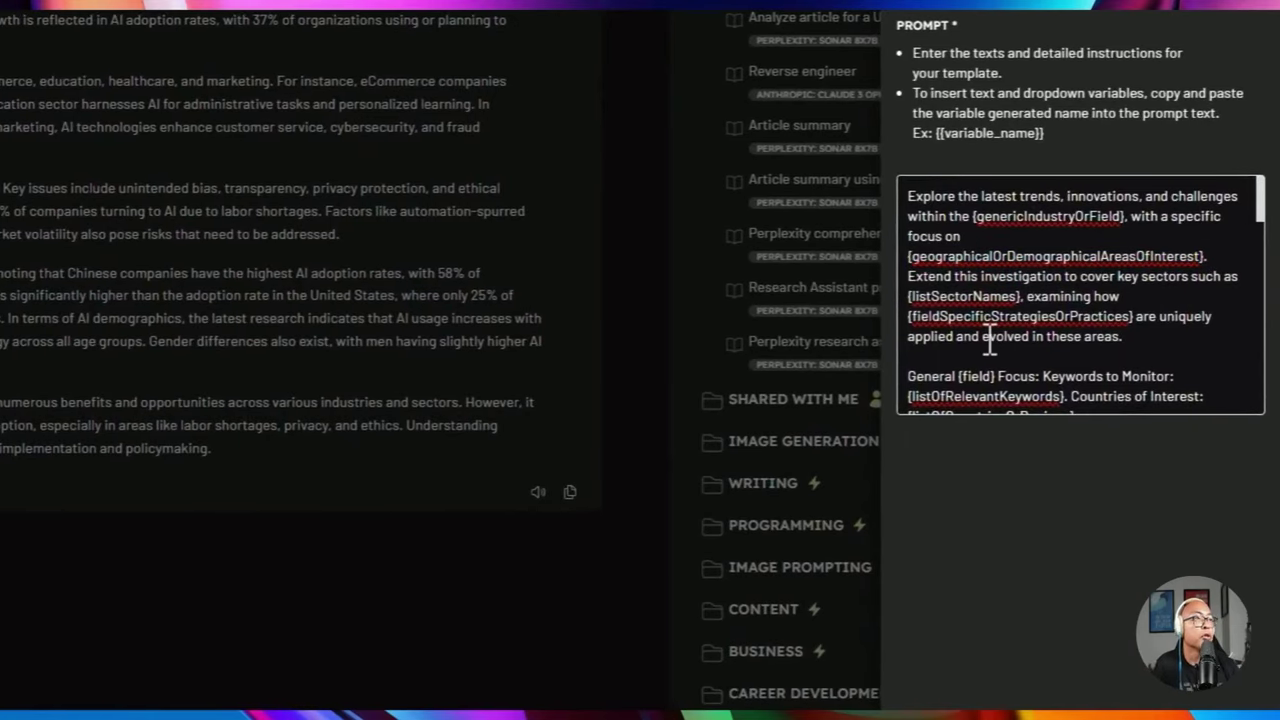
{"action": "type", "text": "{"}
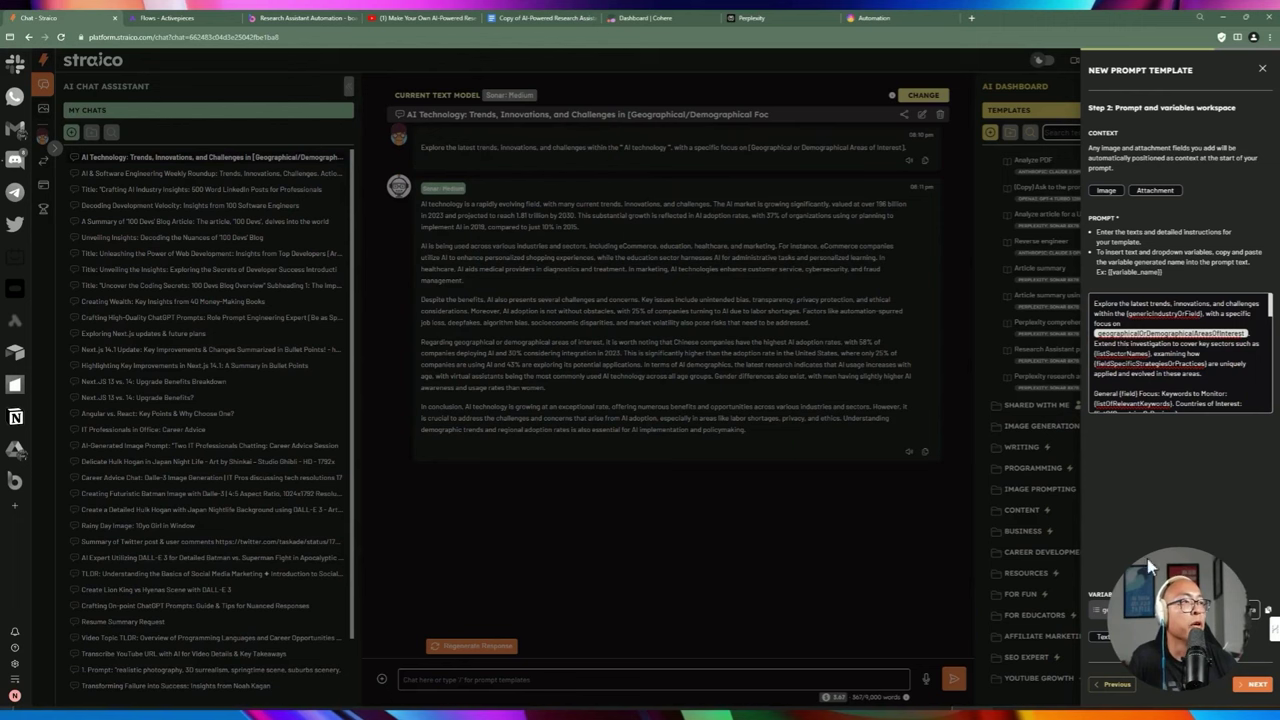
{"action": "scroll", "coordinate": [1187, 345], "scroll_direction": "down", "scroll_amount": 3}
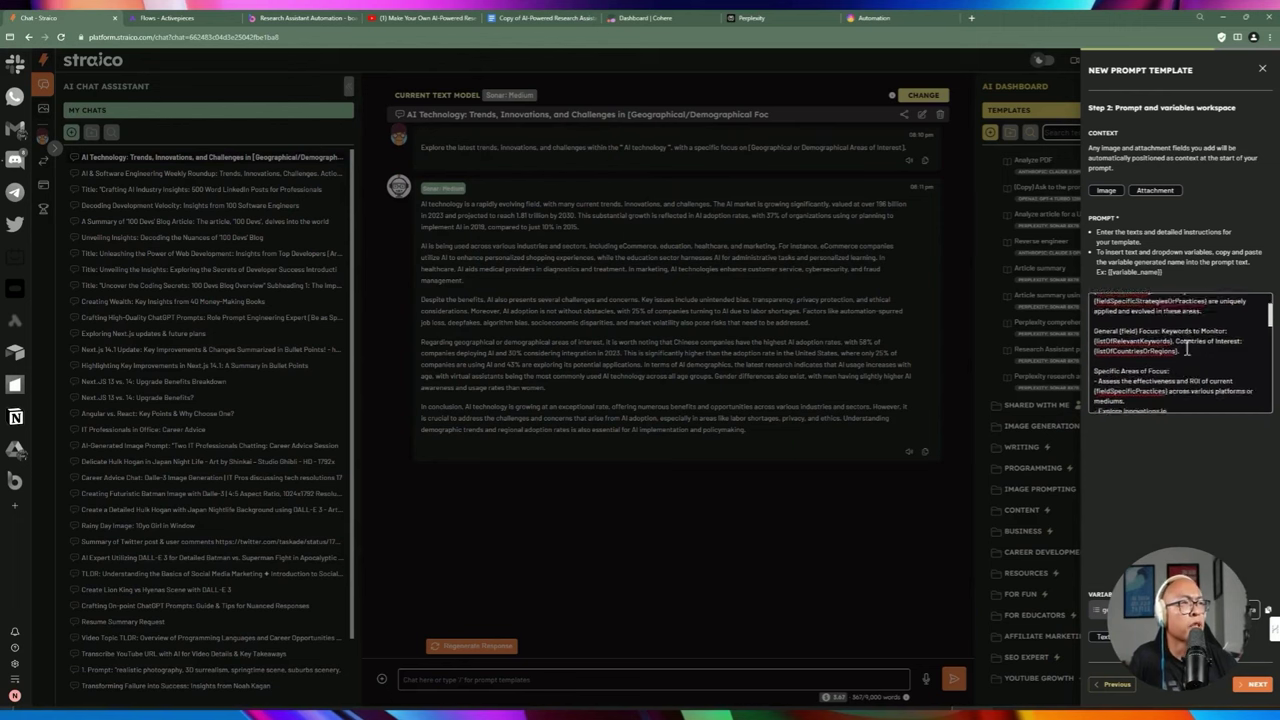
{"action": "scroll", "coordinate": [1187, 344], "scroll_direction": "down", "scroll_amount": 2}
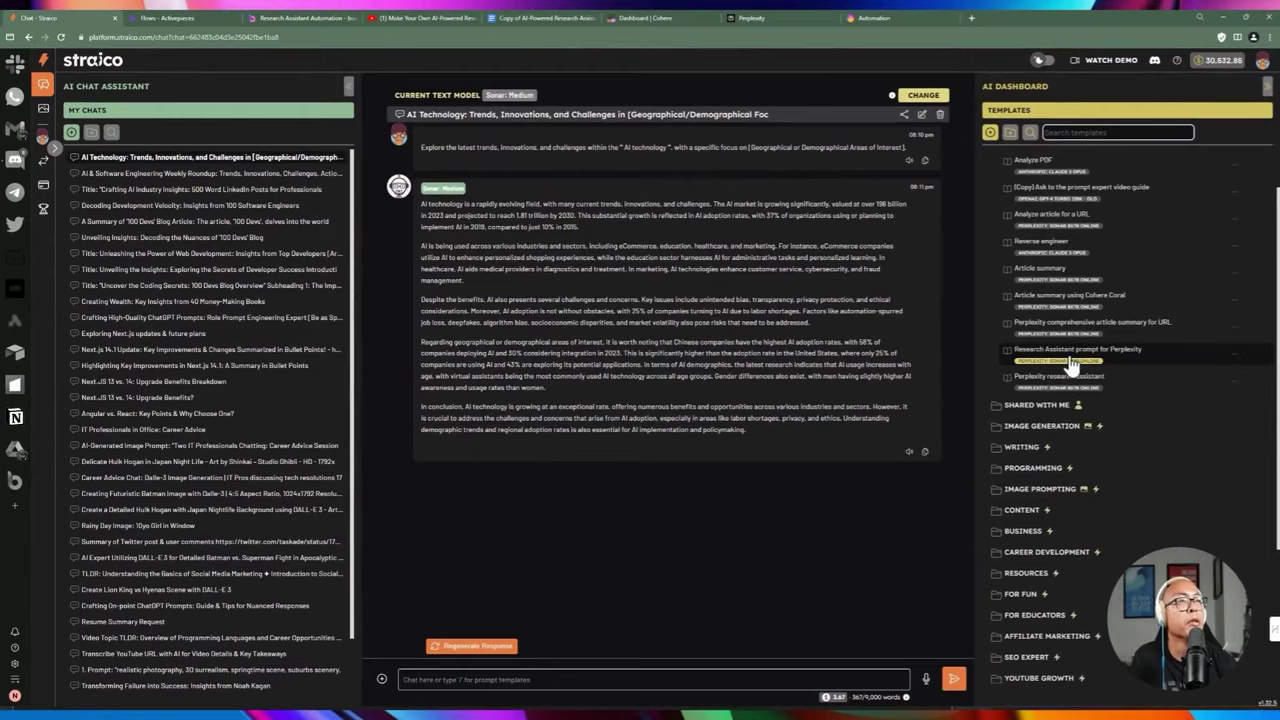
Open the existing "Research Assistant prompt for Perplexity" template and examine its variable fields and its full prompt text
{"action": "left_click", "coordinate": [1070, 365]}
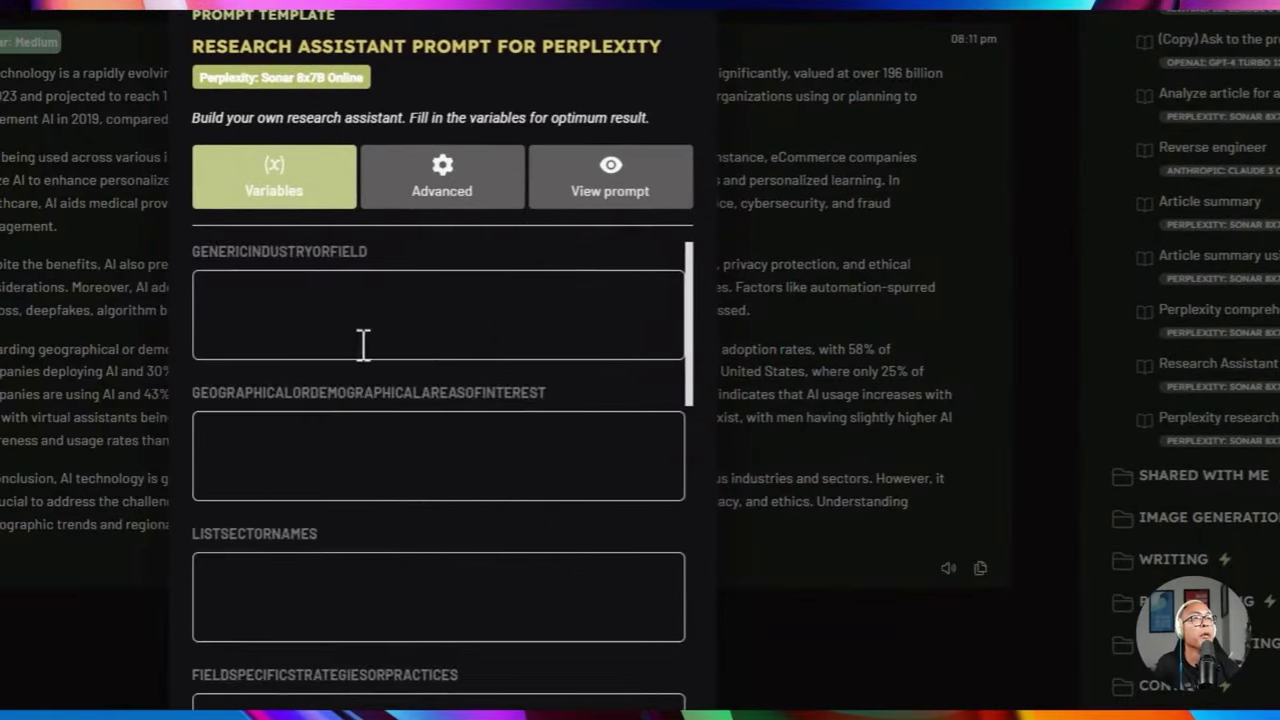
{"action": "scroll", "coordinate": [363, 345], "scroll_direction": "down", "scroll_amount": 7}
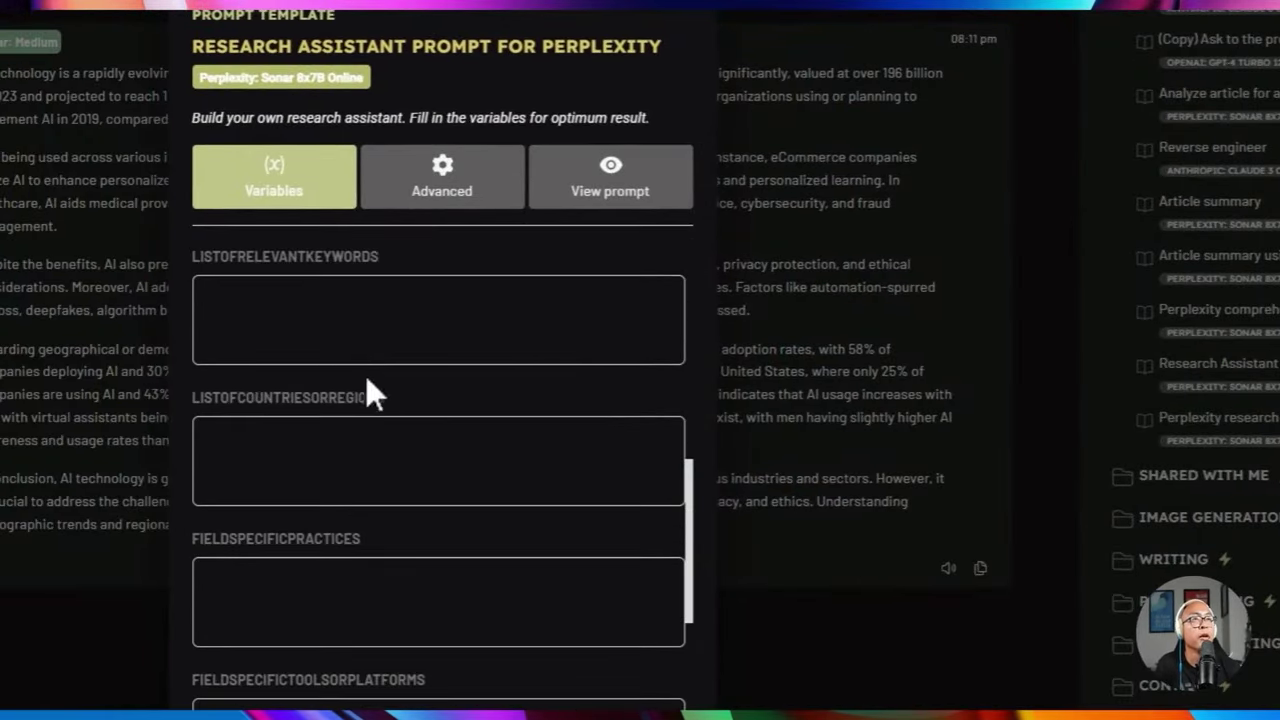
{"action": "left_click", "coordinate": [610, 185]}
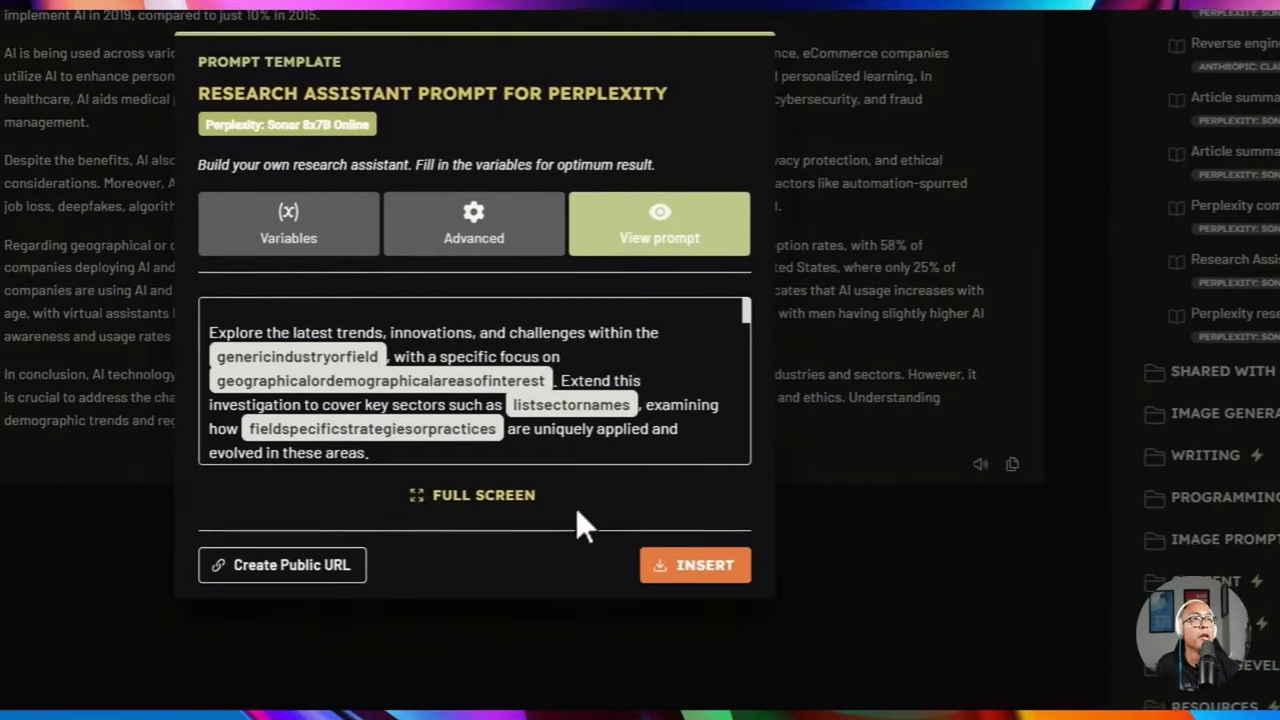
{"action": "left_click", "coordinate": [540, 498]}
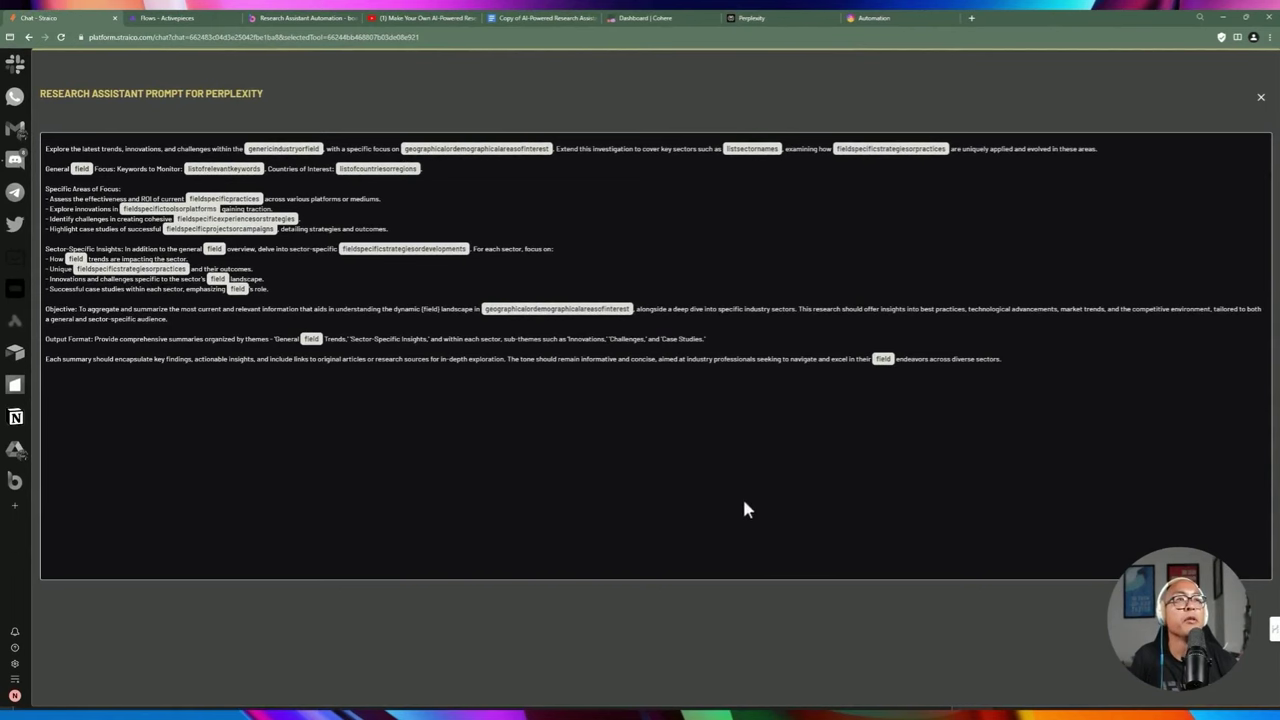
{"action": "left_click", "coordinate": [1262, 103]}
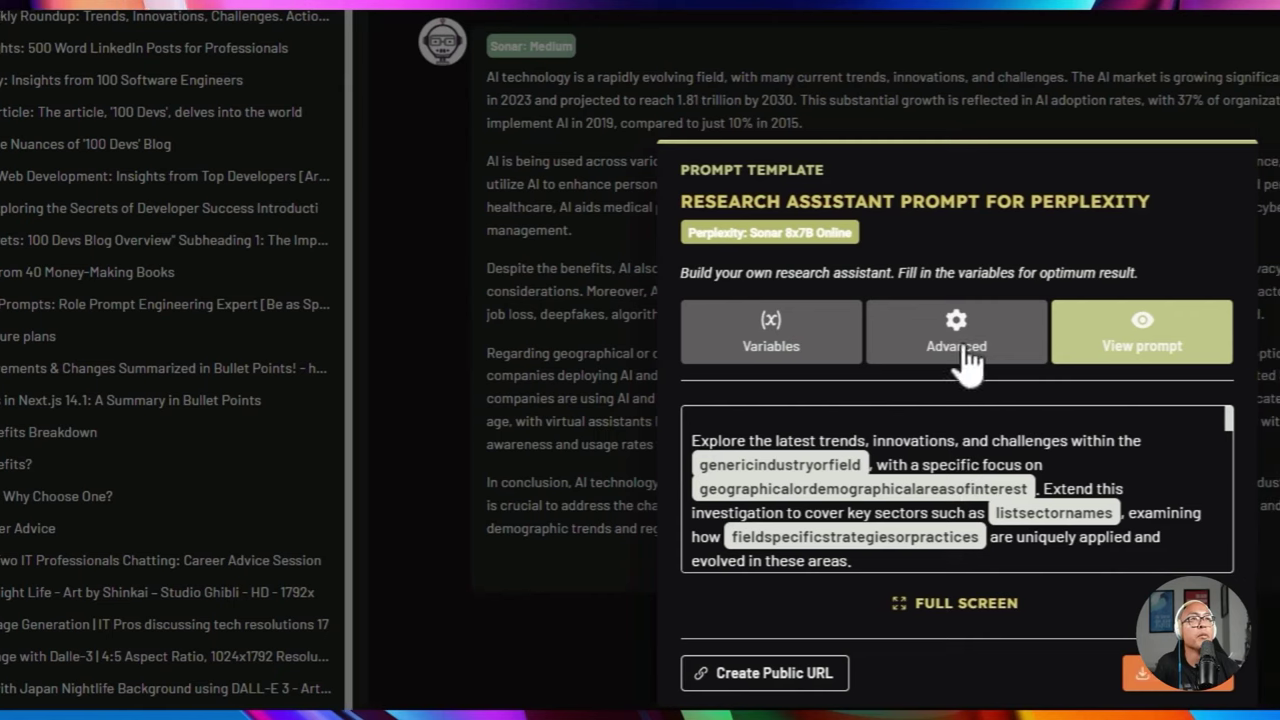
{"action": "left_click", "coordinate": [755, 335]}
{"action": "scroll", "coordinate": [889, 449], "scroll_direction": "down", "scroll_amount": 3}
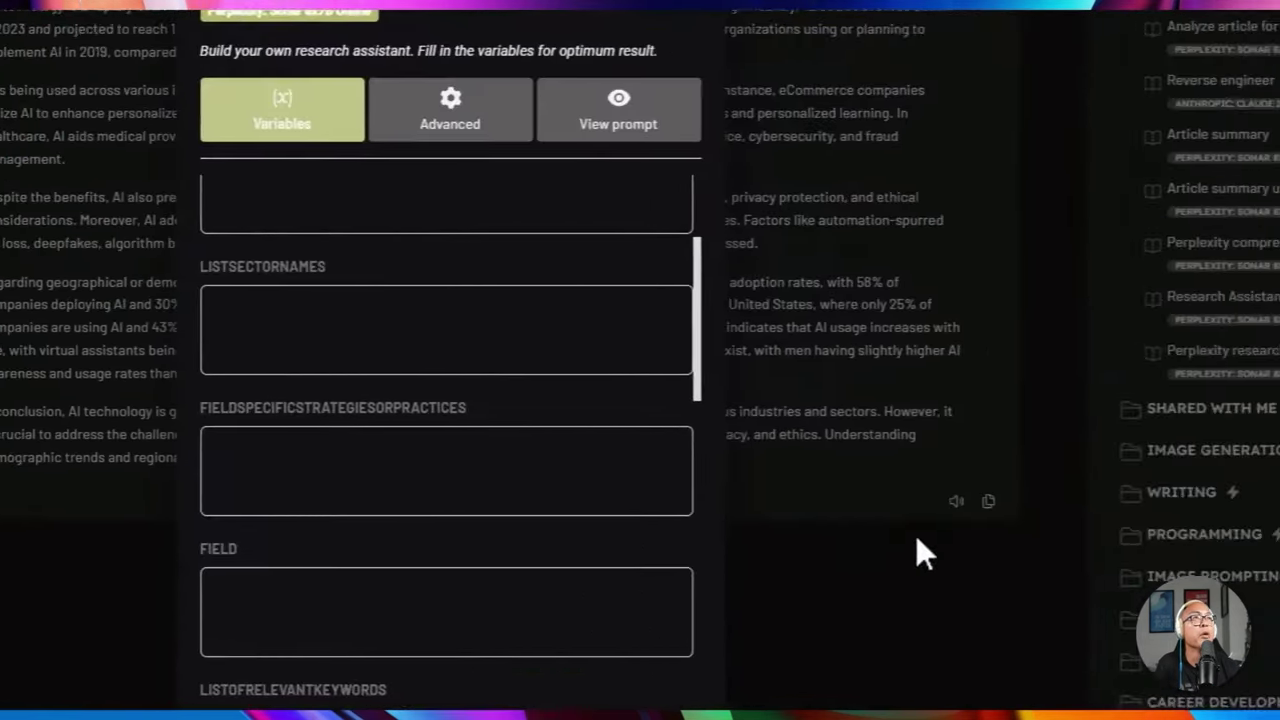
Fill the first three variables with "fds", "fdsf" and "fsad", field-specific experiences with "fdsf" and developments with "fsda", and insert the prompt
{"action": "left_click", "coordinate": [1264, 306]}
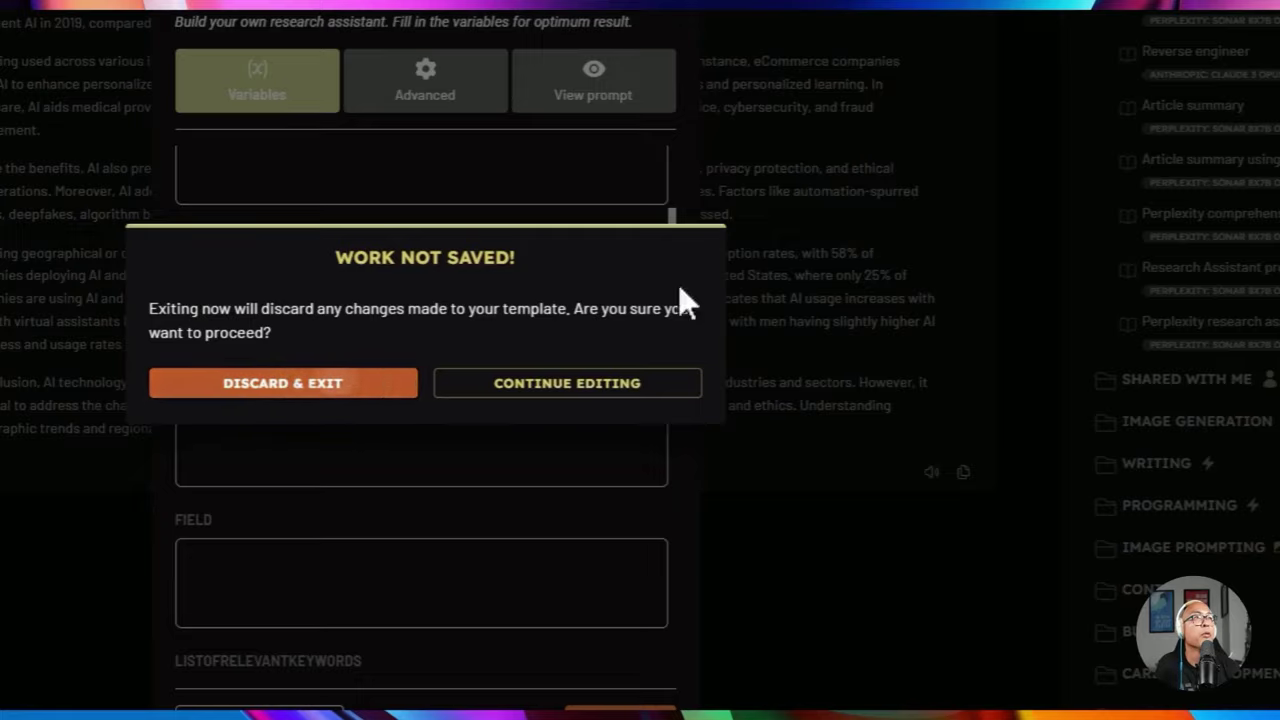
{"action": "left_click", "coordinate": [696, 137]}
{"action": "left_click", "coordinate": [890, 408]}
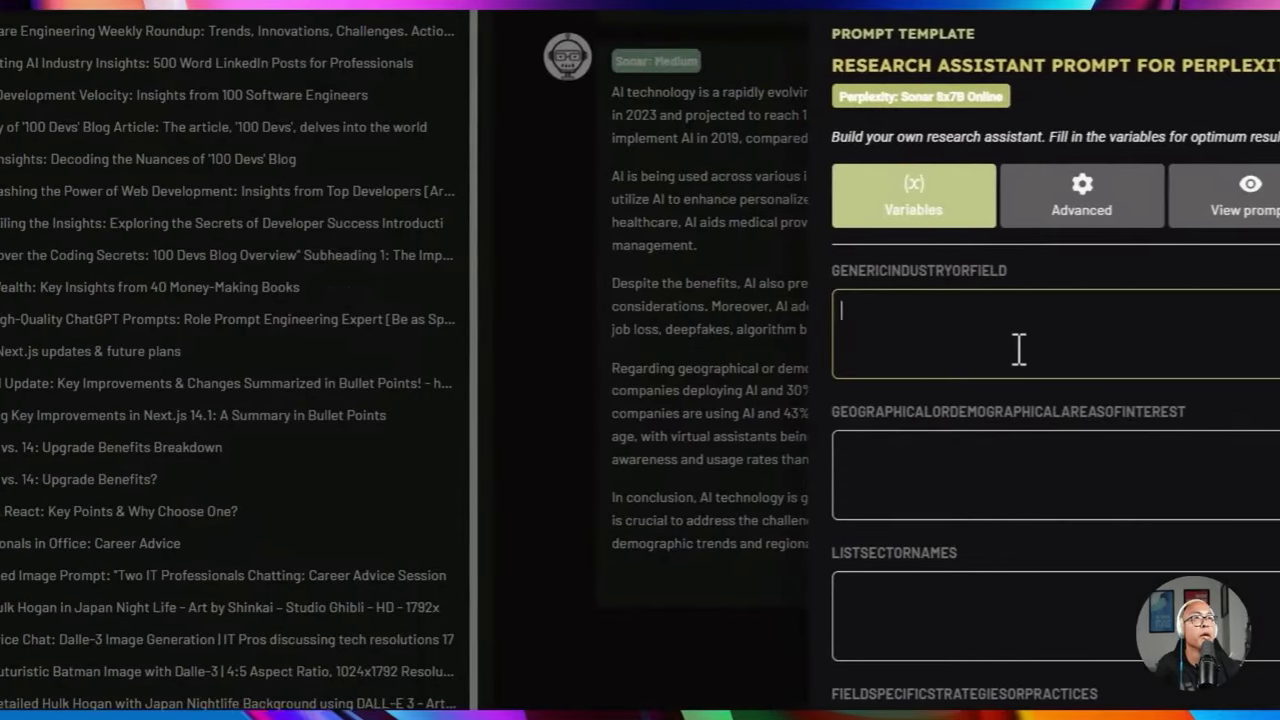
{"action": "type", "text": "fds"}
{"action": "left_click", "coordinate": [960, 457]}
{"action": "type", "text": "fdsf"}
{"action": "left_click", "coordinate": [950, 622]}
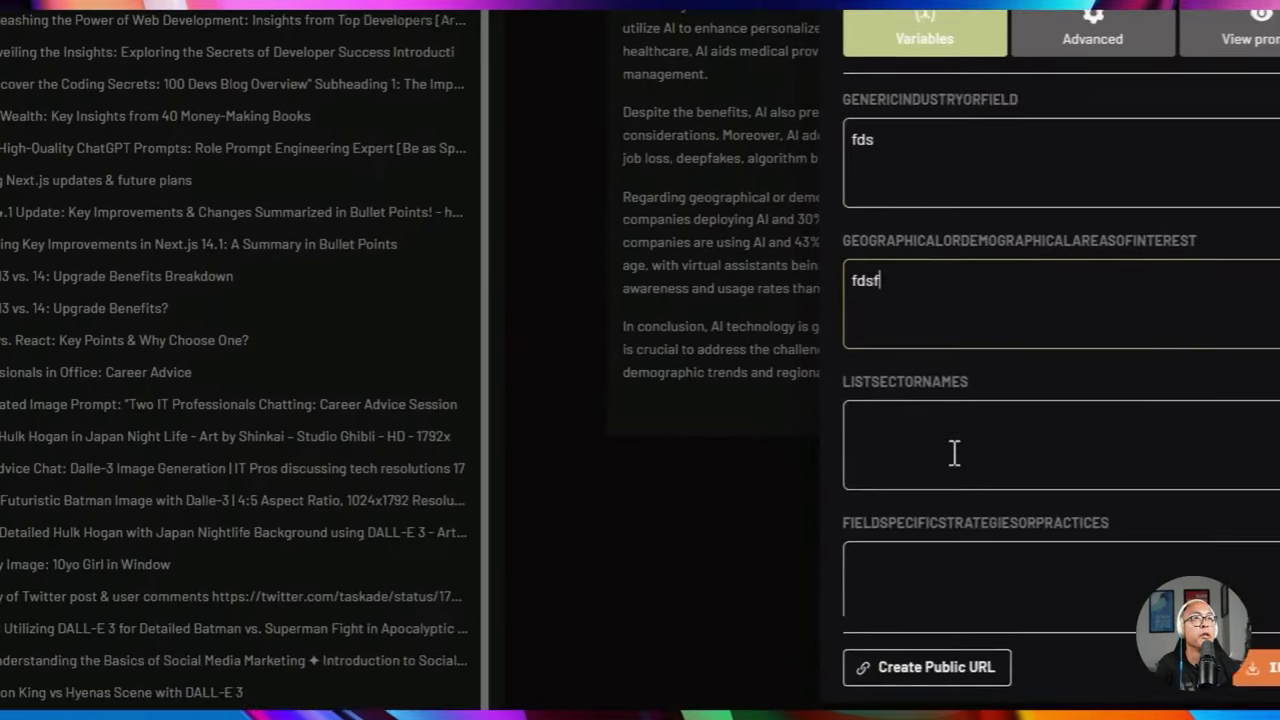
{"action": "type", "text": "fsad"}
{"action": "scroll", "coordinate": [966, 531], "scroll_direction": "down", "scroll_amount": 6}
{"action": "left_click", "coordinate": [915, 230]}
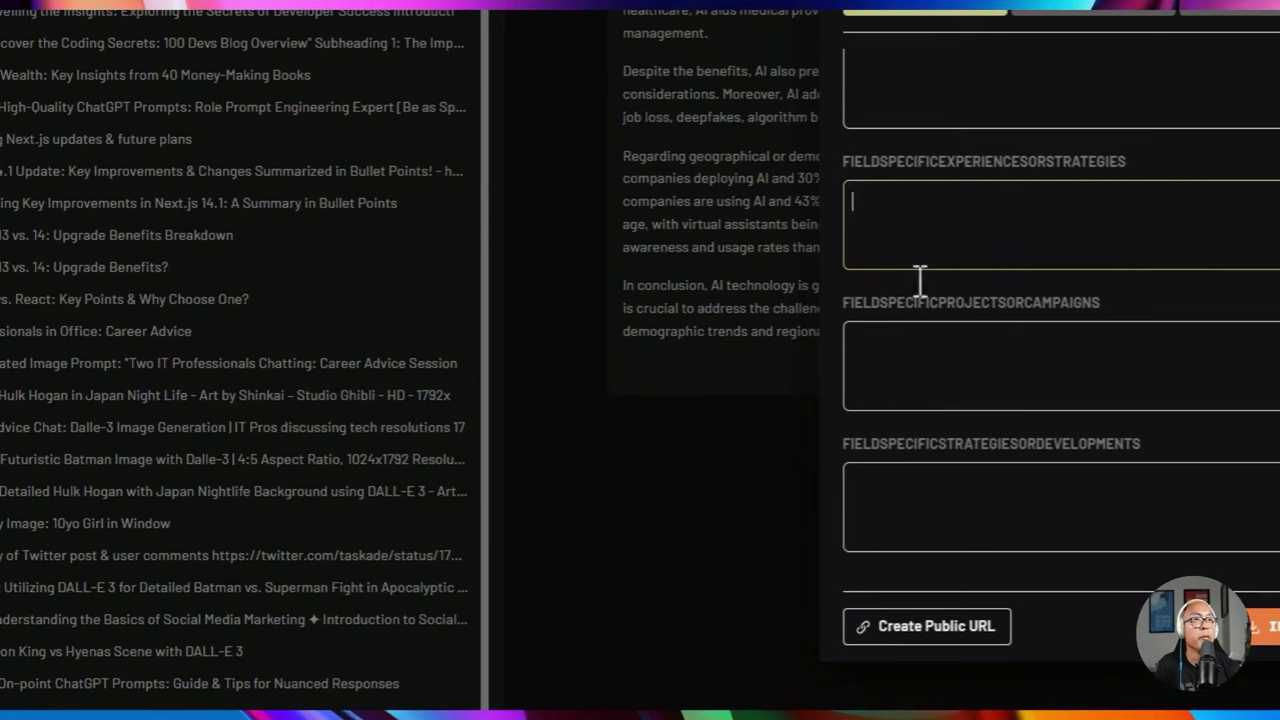
{"action": "left_click", "coordinate": [917, 480]}
{"action": "type", "text": "fsda"}
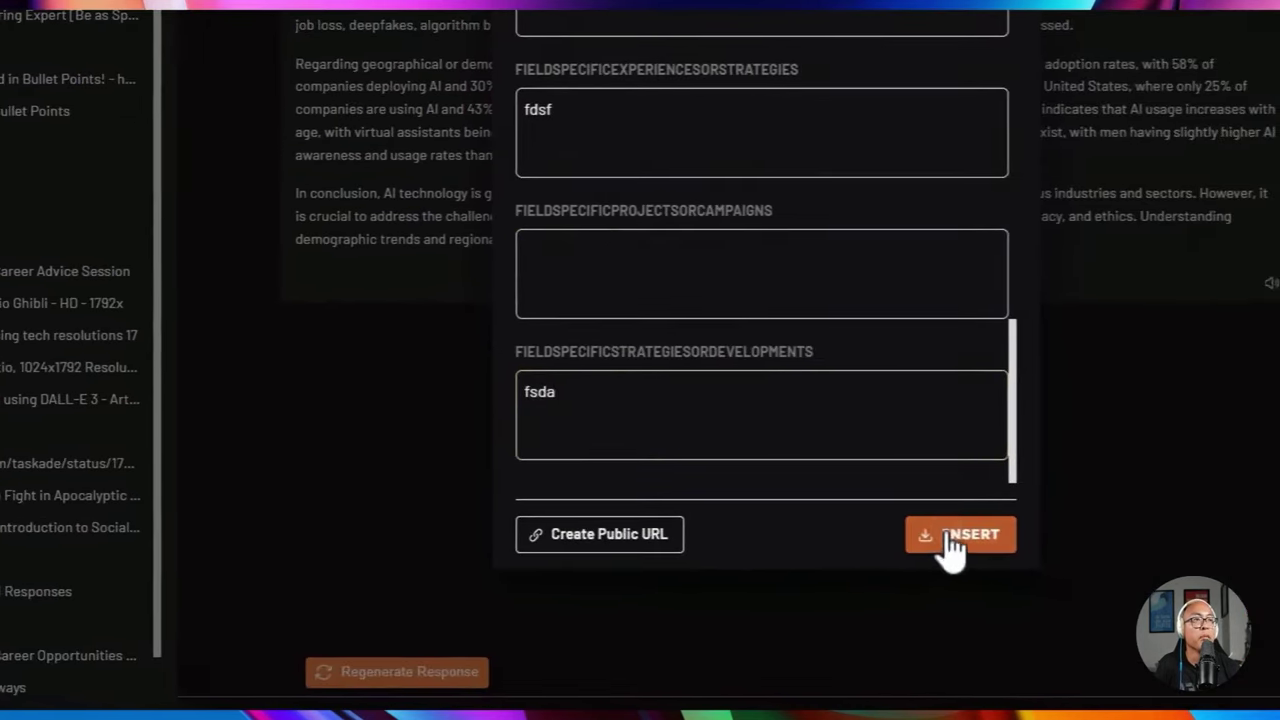
{"action": "left_click", "coordinate": [1266, 626]}
Copy the Boardmix prompt for pre-filling the information with "AI technology", and paste it into the AI assistant in Google Docs
{"action": "left_click", "coordinate": [875, 170]}
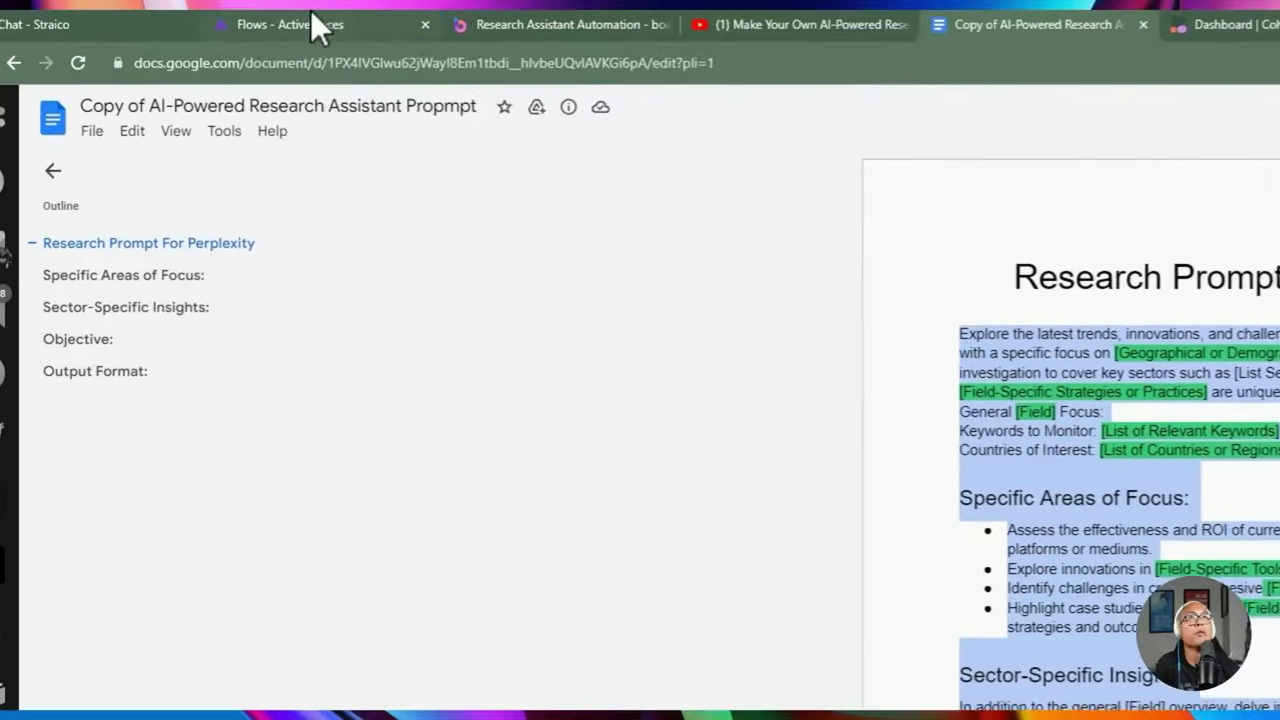
{"action": "left_click", "coordinate": [482, 11]}
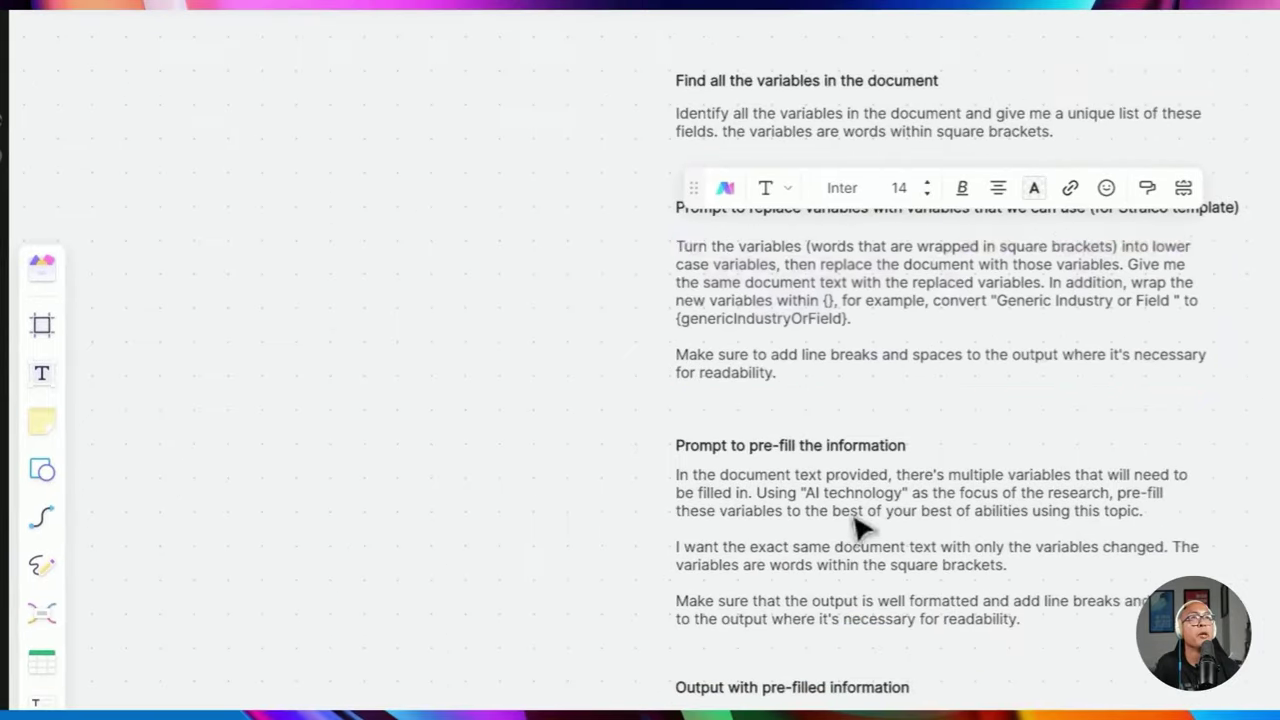
{"action": "left_click", "coordinate": [895, 690]}
{"action": "left_click", "coordinate": [775, 398]}
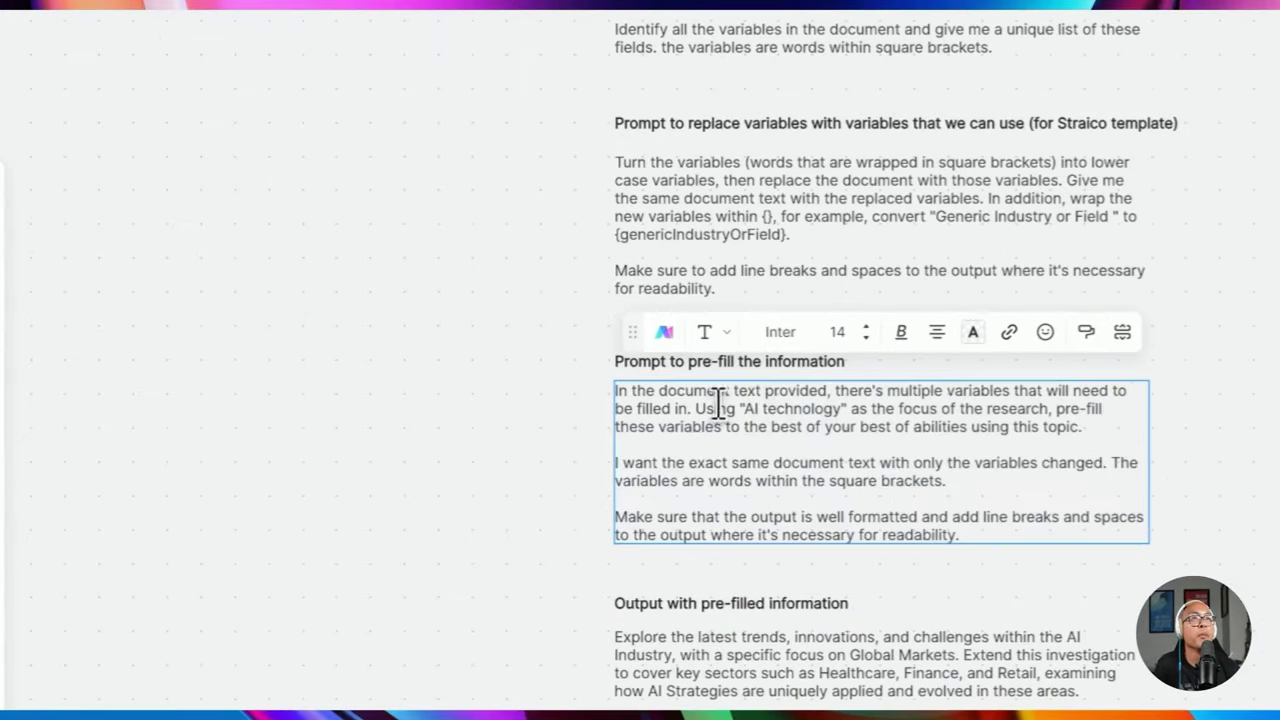
{"action": "left_click_drag", "start_coordinate": [697, 408], "coordinate": [838, 409]}
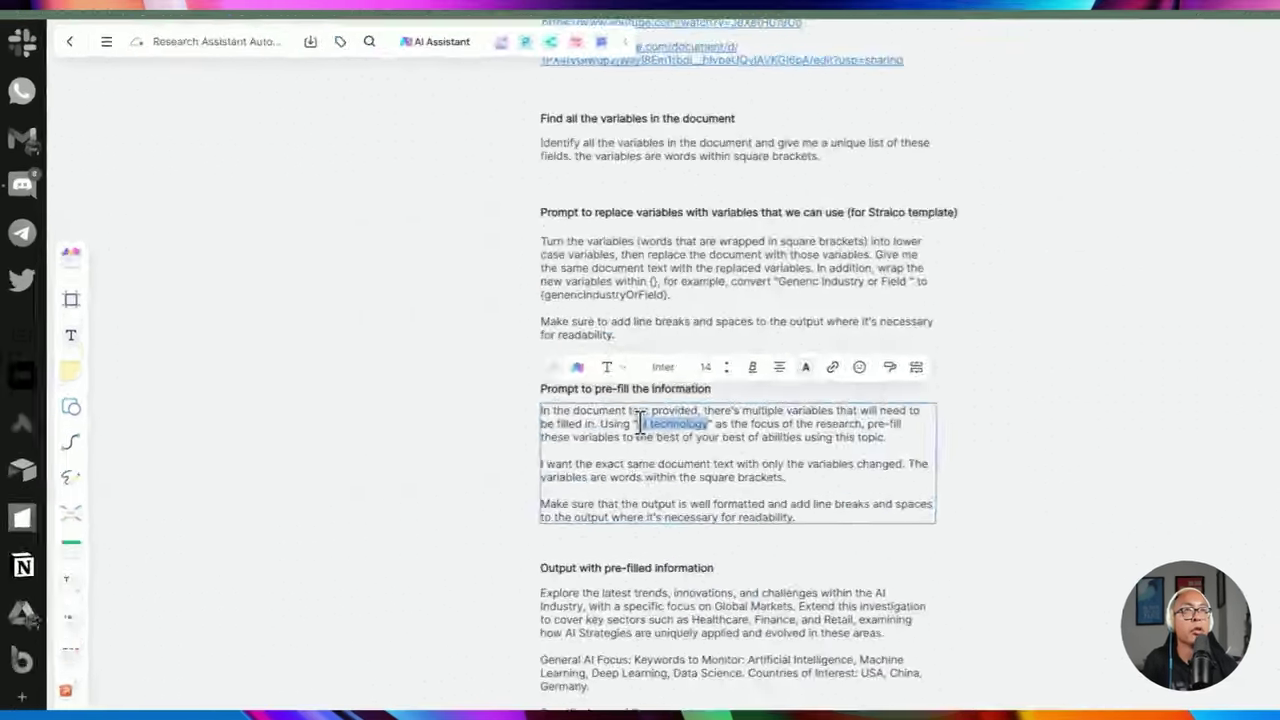
{"action": "left_click", "coordinate": [447, 283]}
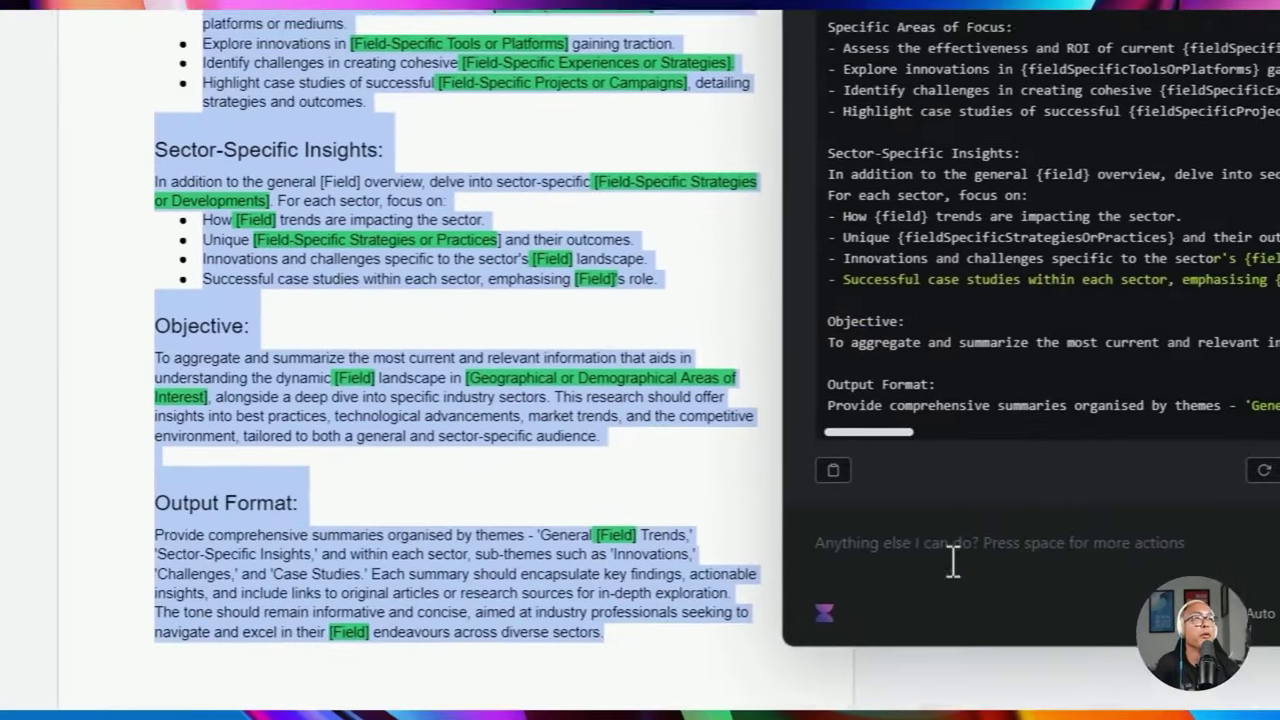
{"action": "type", "text": "In the document text provided, there's multiple variables that will need to be filled in. Using \"AI technology\" as the focus of the research, pre-fill these variables to the best of your best of abilities using this topic.  I want the exact same document text with only the variables changed. The variables are words within the square brackets.  Make sure that the output is well formatted and add line breaks and spaces to the output where it's necessary for readability."}
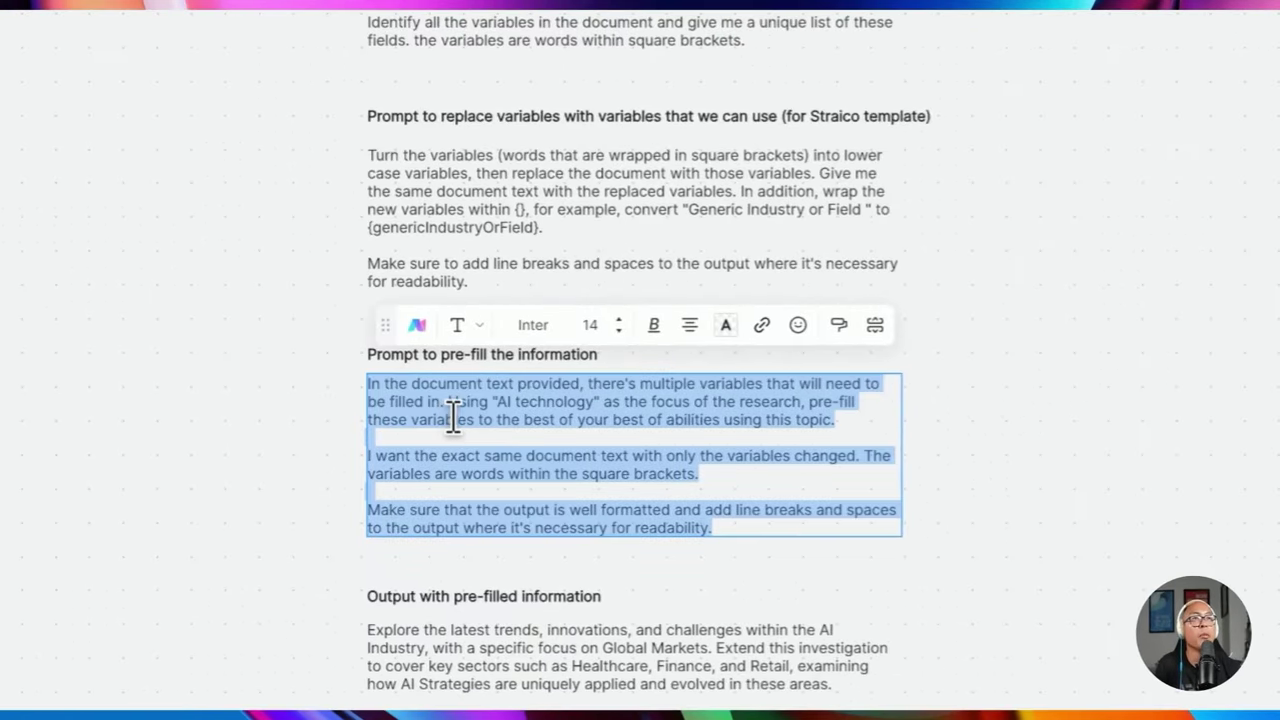
In Boardmix, review the pre-fill prompt's "AI technology" research focus and its instruction to fill in the variables
{"action": "left_click", "coordinate": [492, 408]}
{"action": "left_click_drag", "start_coordinate": [497, 401], "coordinate": [593, 401]}
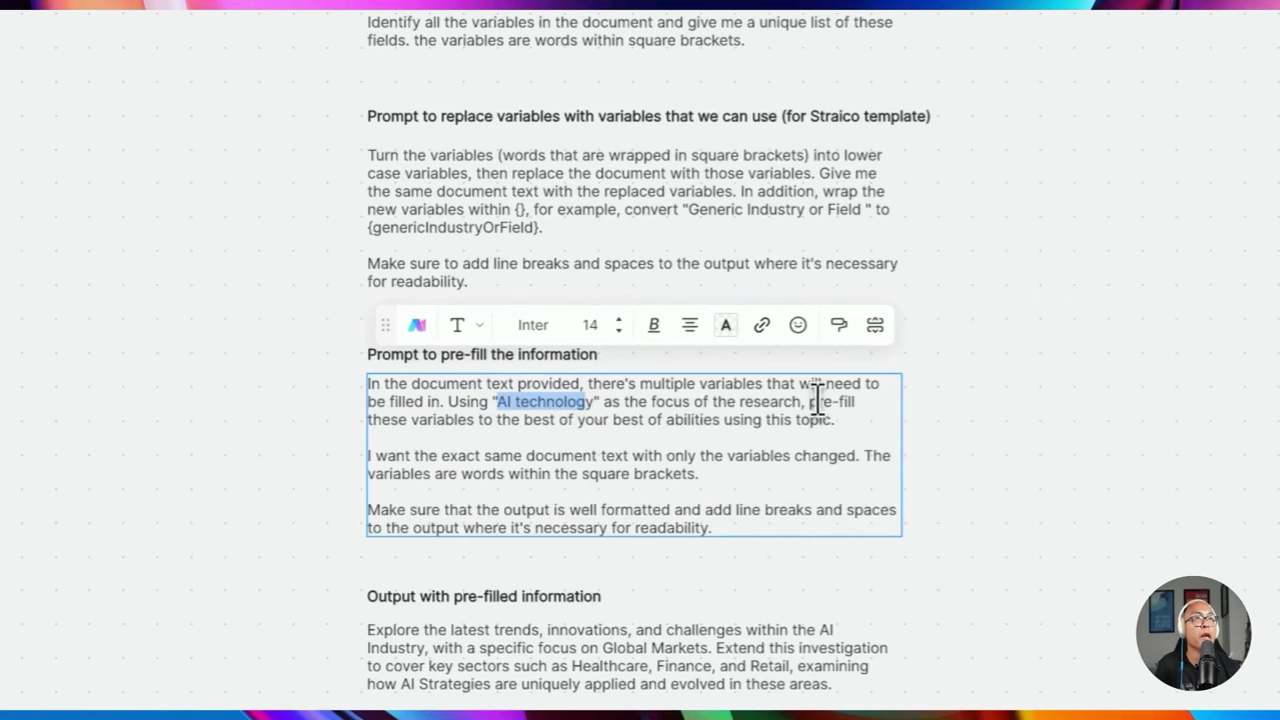
{"action": "left_click_drag", "start_coordinate": [810, 401], "coordinate": [836, 420]}
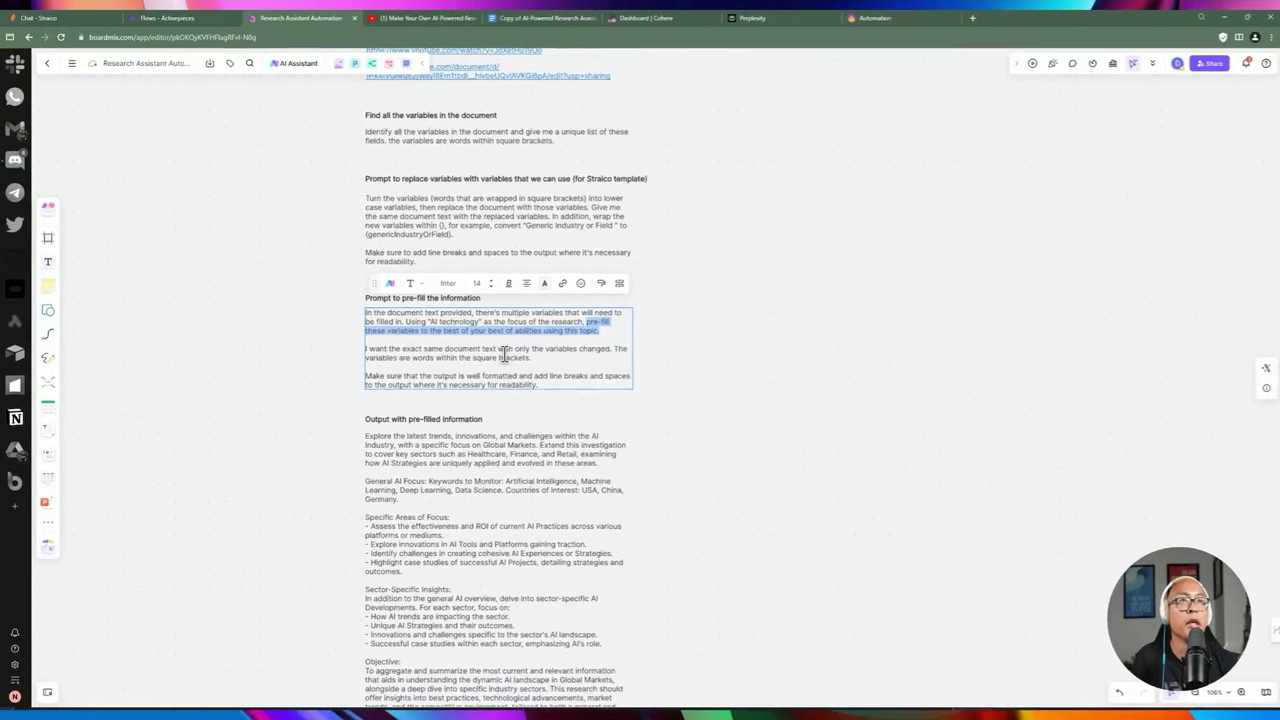
{"action": "left_click_drag", "start_coordinate": [406, 321], "coordinate": [472, 322]}
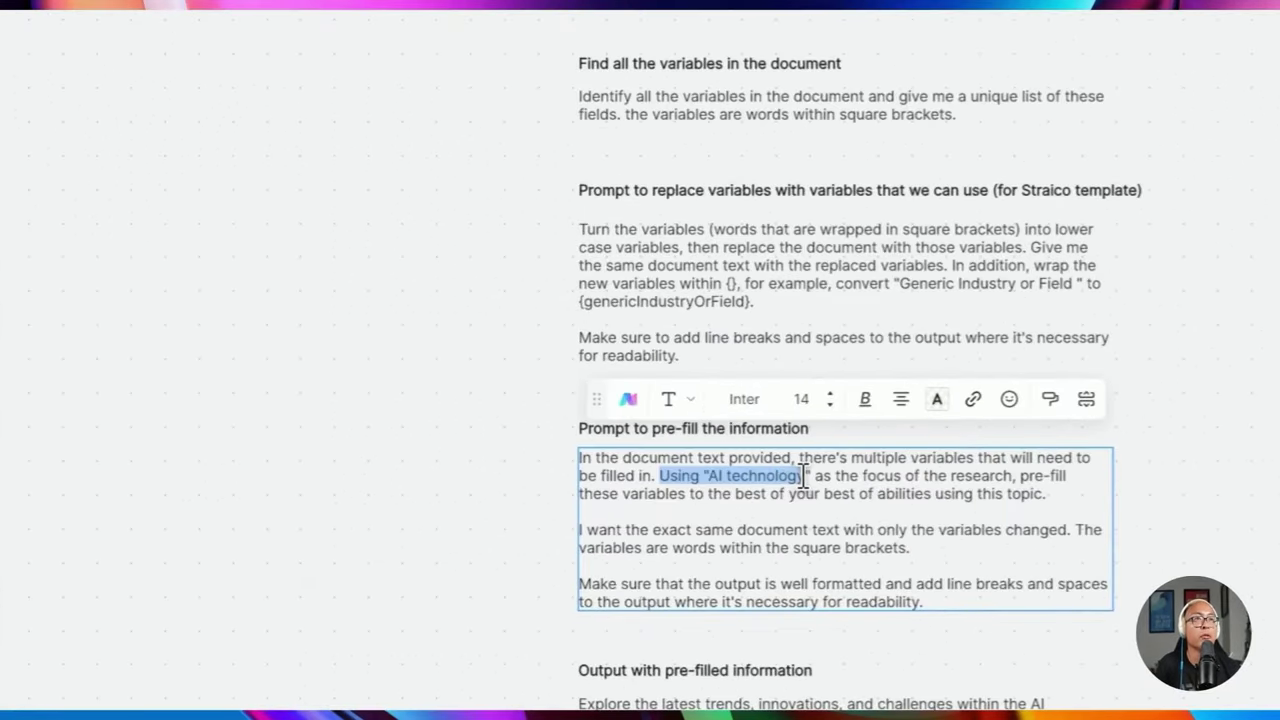
{"action": "left_click_drag", "start_coordinate": [803, 476], "coordinate": [806, 477]}
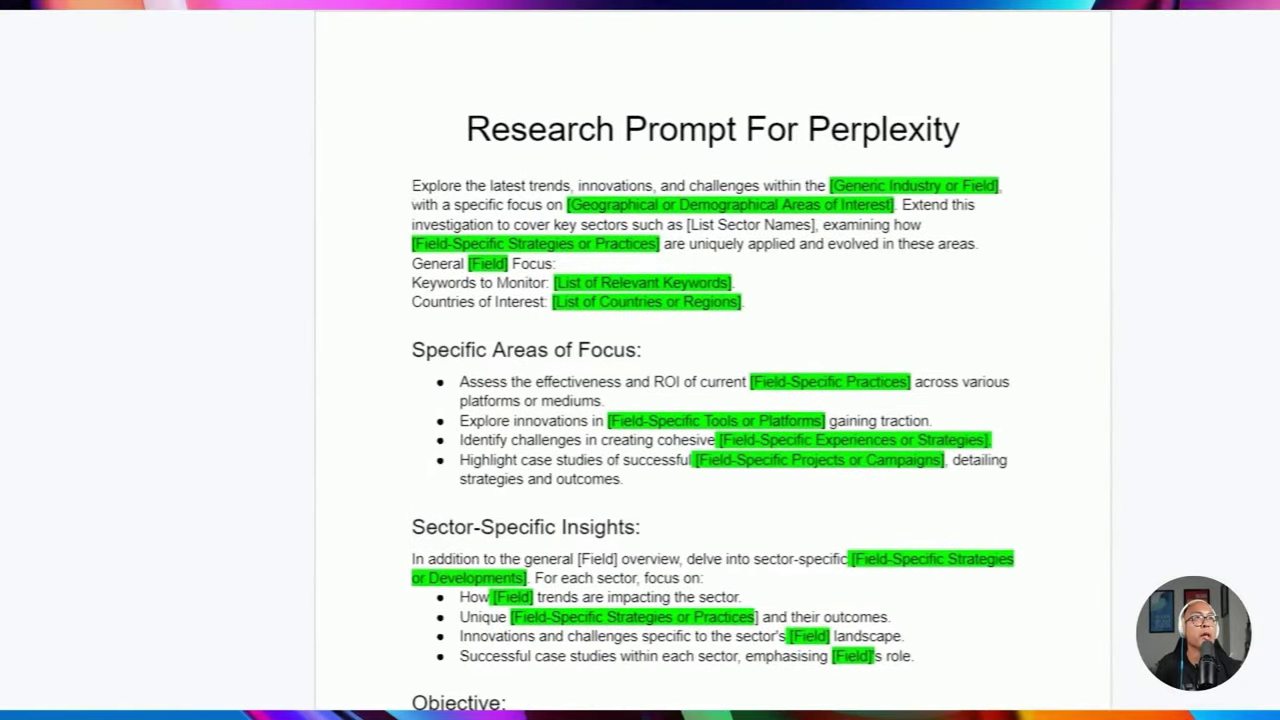
In Google Docs, select the full research prompt and run the copied "AI technology" pre-fill prompt on it with the AI assistant
{"action": "scroll", "coordinate": [685, 360], "scroll_direction": "down", "scroll_amount": 5}
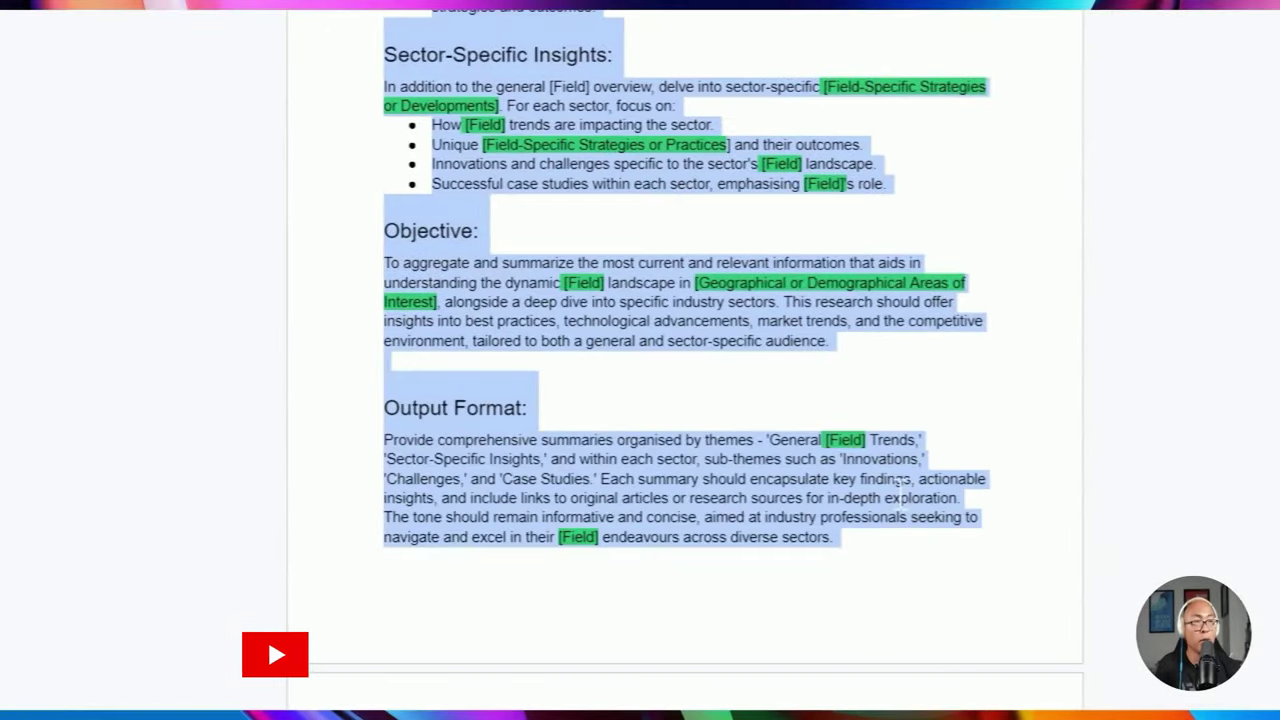
{"action": "key", "text": "ctrl+j"}
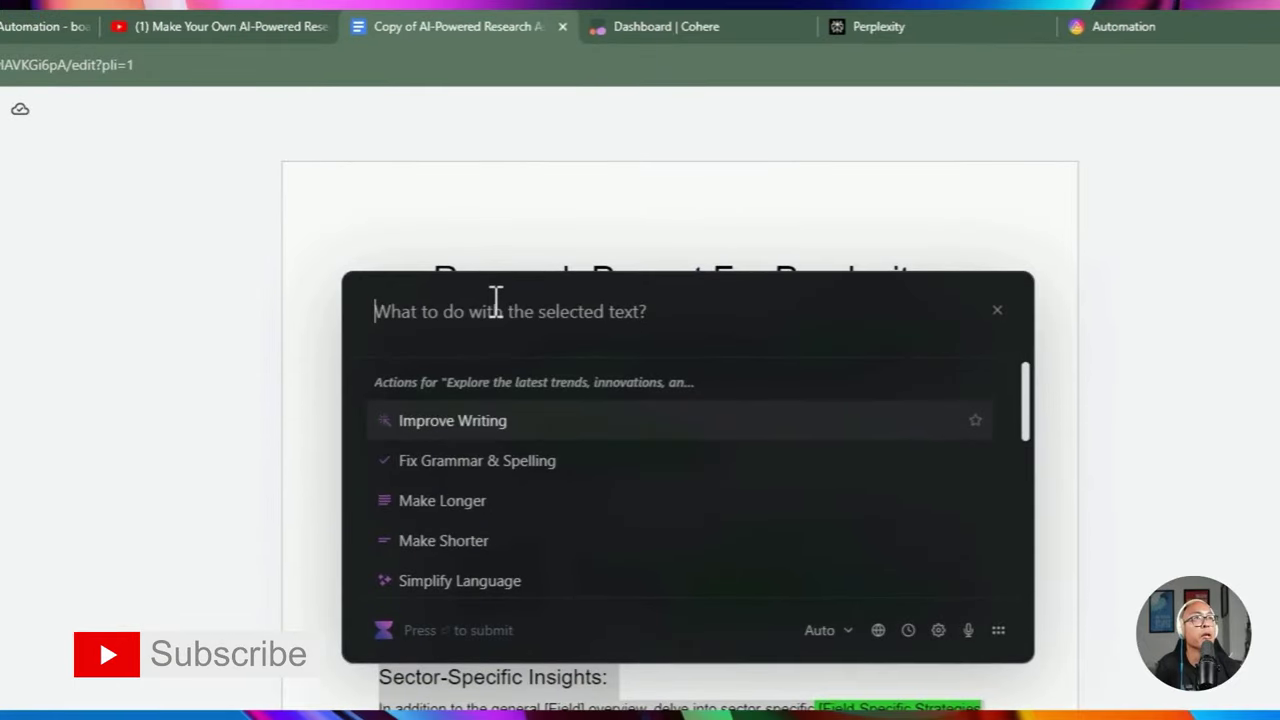
{"action": "type", "text": "In the document text provided, there's multiple variables that will need to be filled in. Using \"AI technology\" as the focus of the research, pre-fill these variables to the best of your best of abilities using this topic.  I want the exact same document text with only the variables changed. The variables are words within the square brackets.  Make sure that the output is well formatted and add line breaks and spaces to the output where it's necessary for readability."}
{"action": "left_click", "coordinate": [934, 449]}
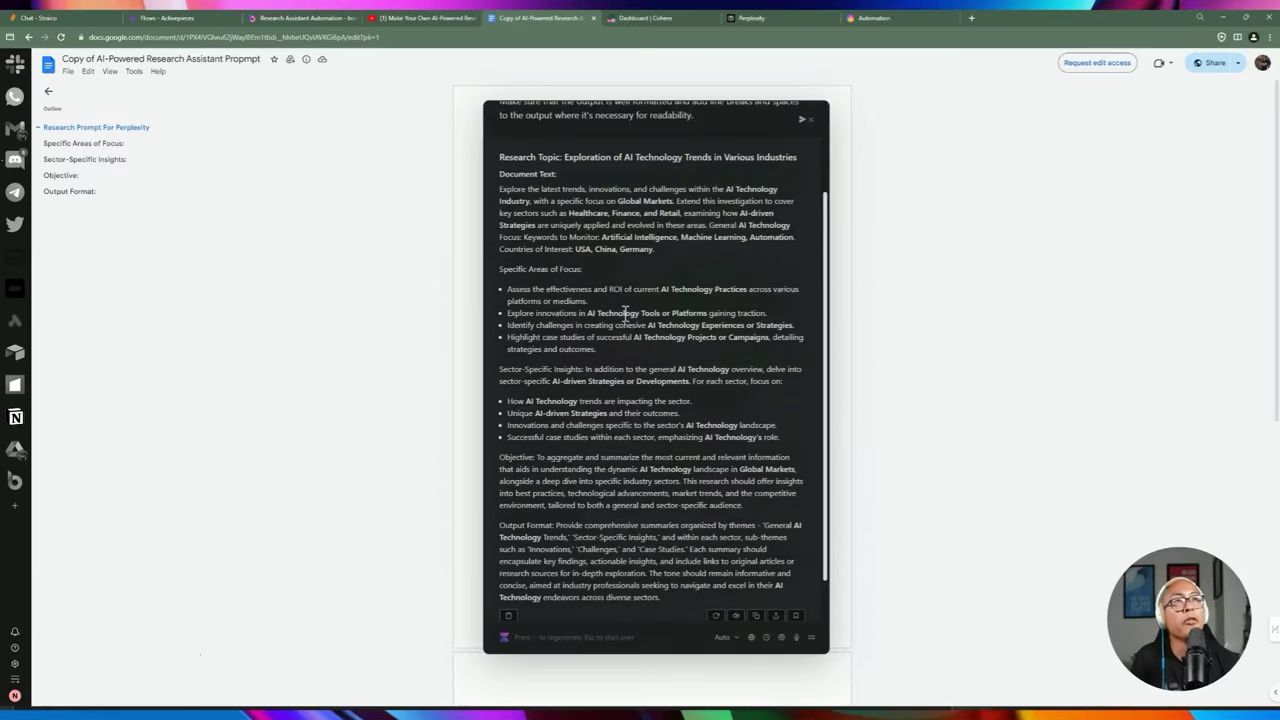
{"action": "scroll", "coordinate": [625, 313], "scroll_direction": "up", "scroll_amount": 3}
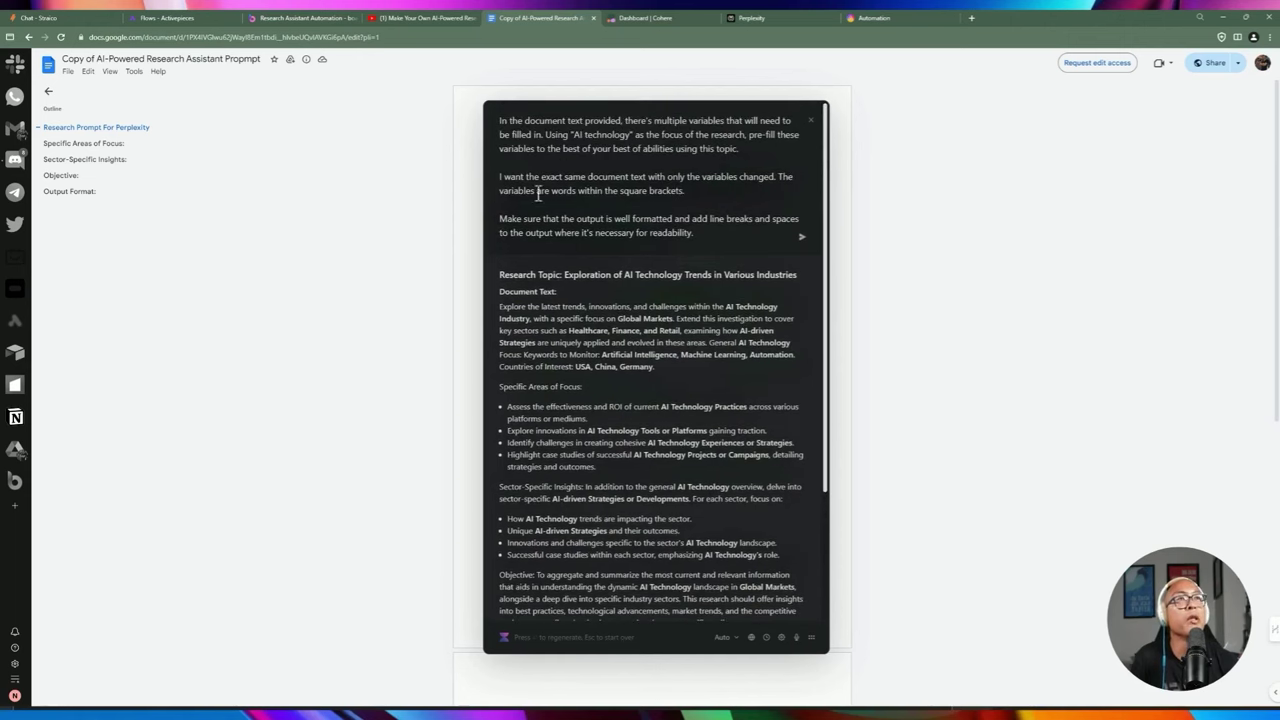
Review the AI-generated research prompt, checking the pre-filled industry, keywords to monitor and countries of interest
{"action": "scroll", "coordinate": [517, 222], "scroll_direction": "down", "scroll_amount": 3}
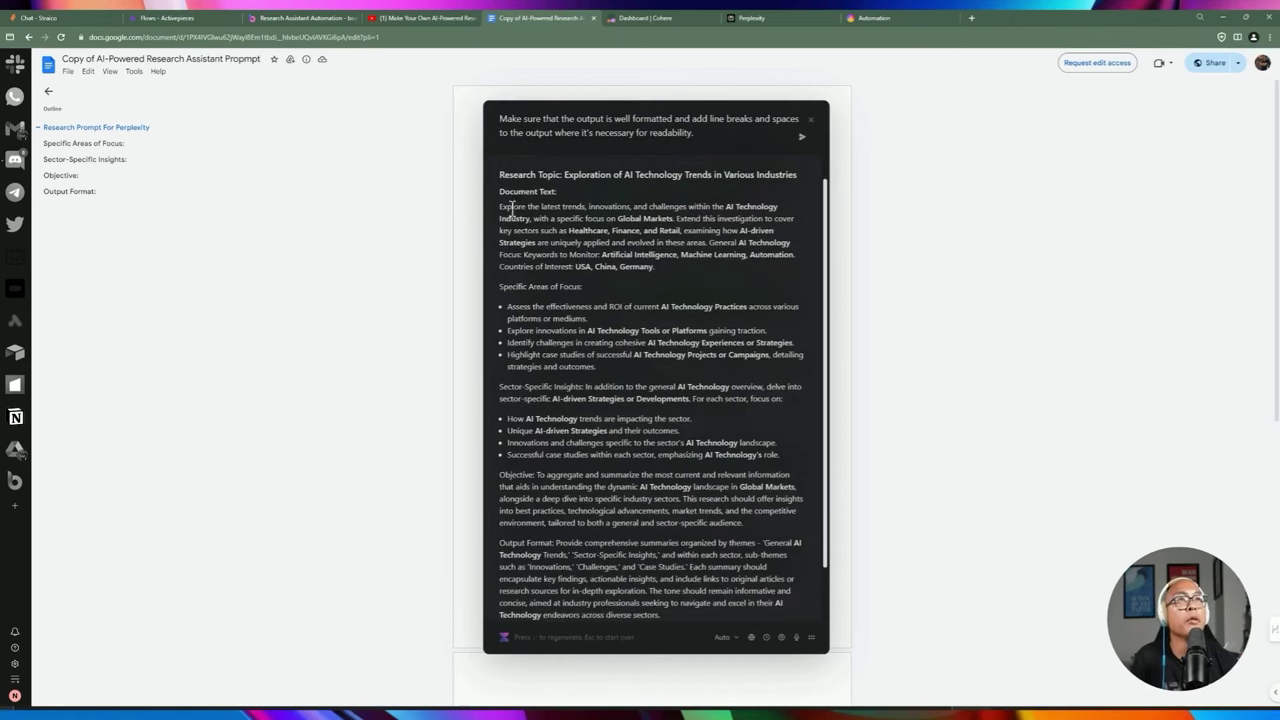
{"action": "left_click_drag", "start_coordinate": [538, 206], "coordinate": [583, 219]}
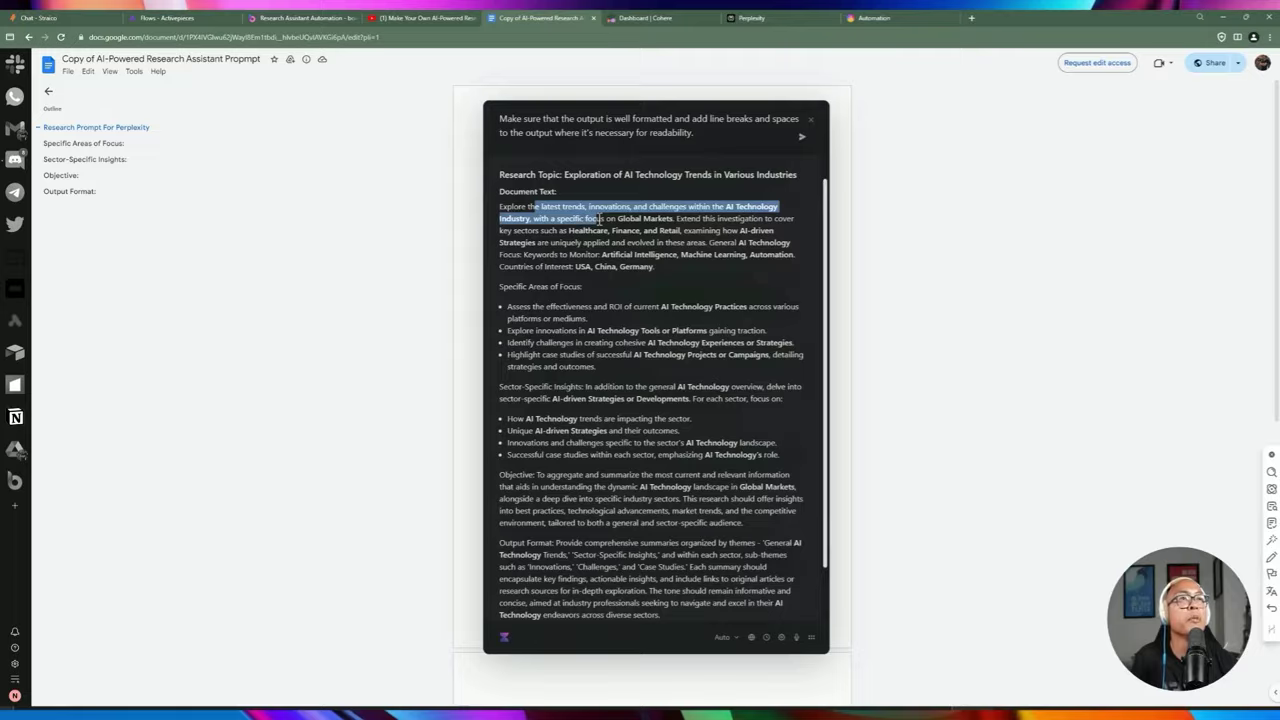
{"action": "left_click", "coordinate": [582, 243]}
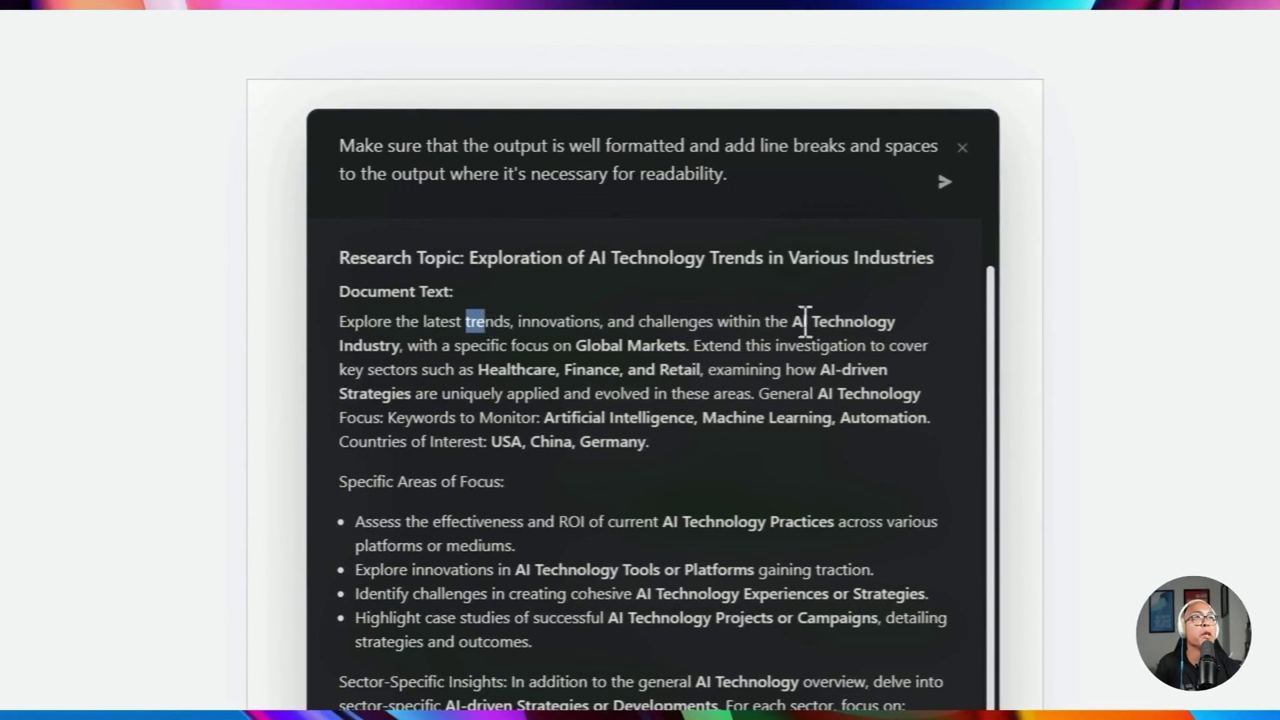
{"action": "left_click_drag", "start_coordinate": [792, 321], "coordinate": [896, 322]}
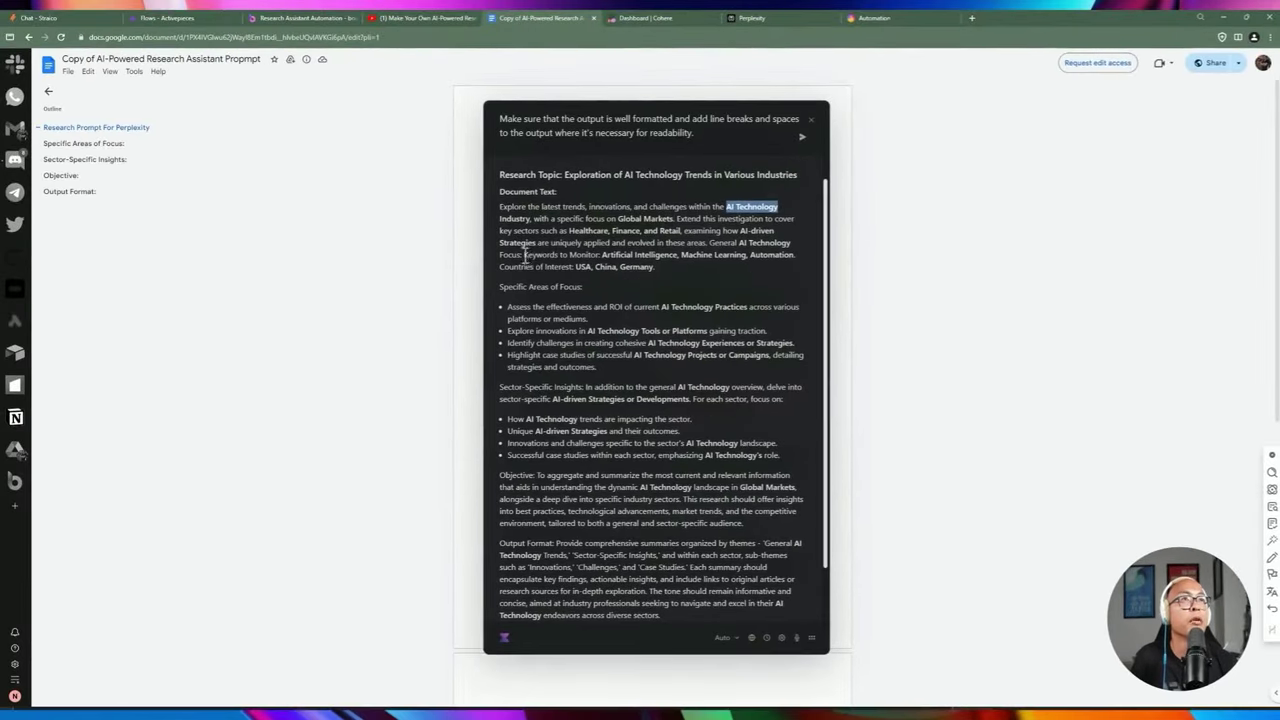
{"action": "left_click_drag", "start_coordinate": [532, 256], "coordinate": [605, 255]}
{"action": "left_click", "coordinate": [681, 255]}
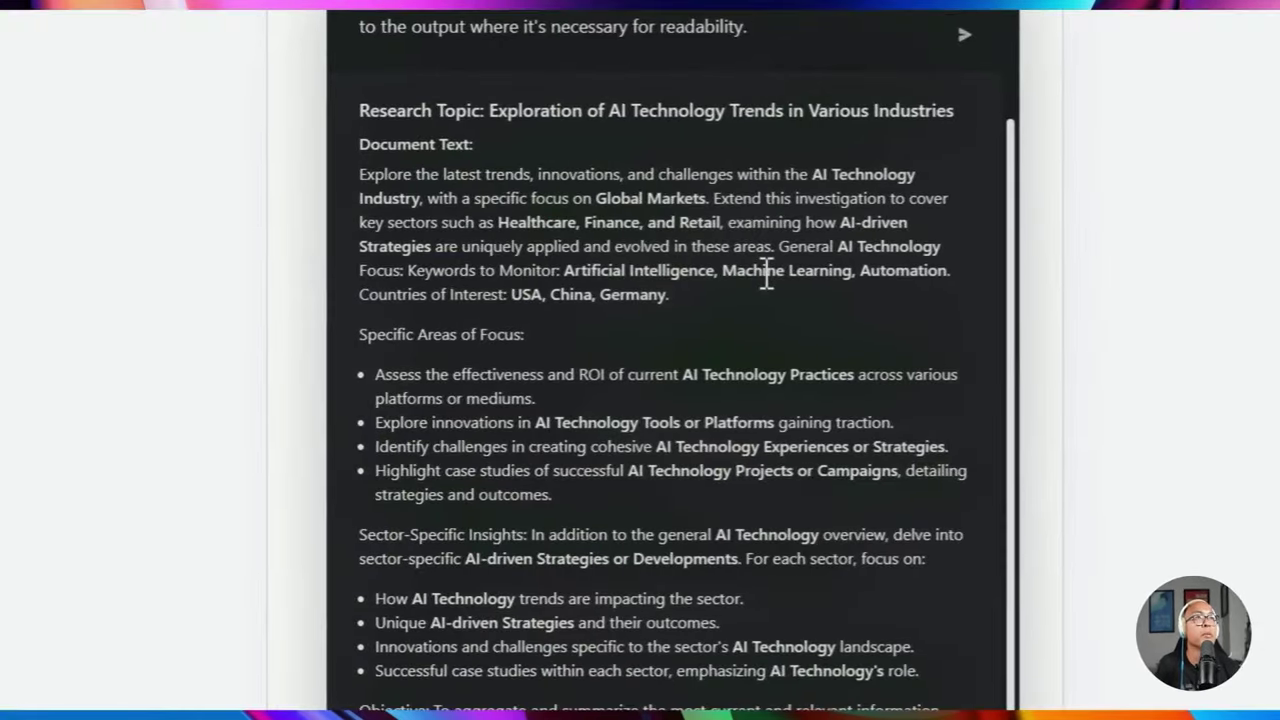
{"action": "left_click_drag", "start_coordinate": [766, 270], "coordinate": [878, 270]}
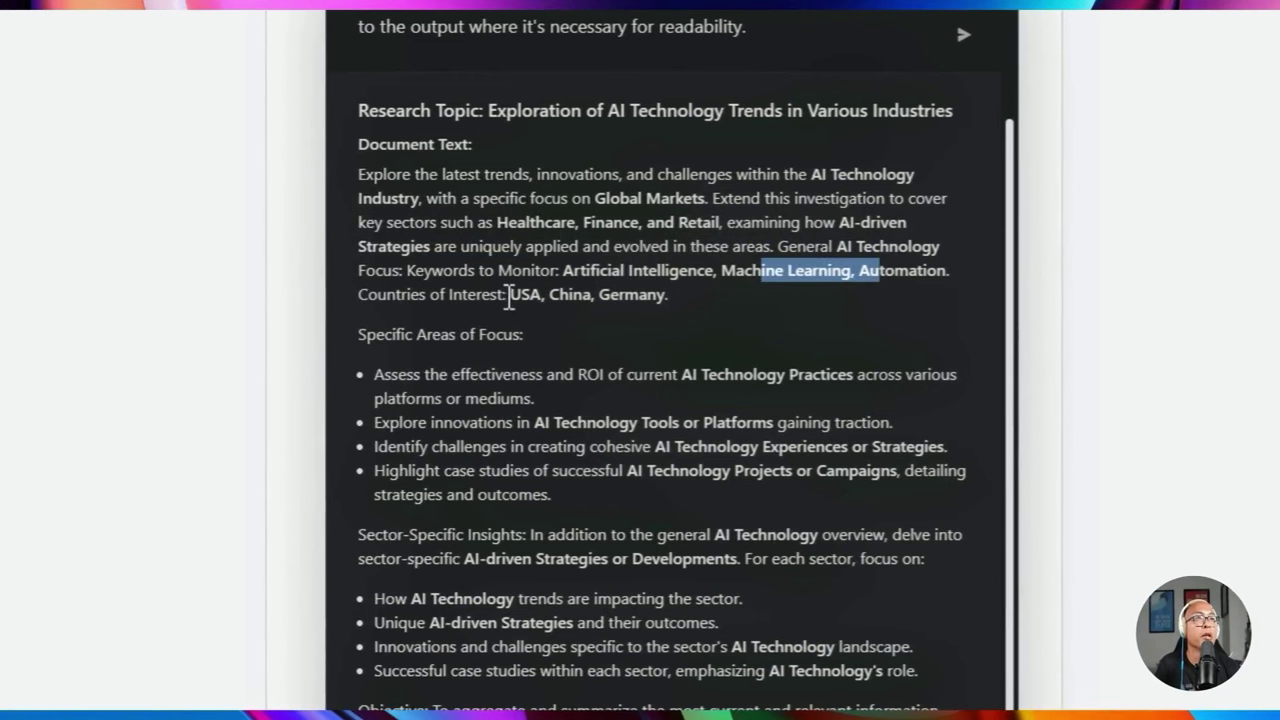
{"action": "left_click_drag", "start_coordinate": [509, 296], "coordinate": [627, 294]}
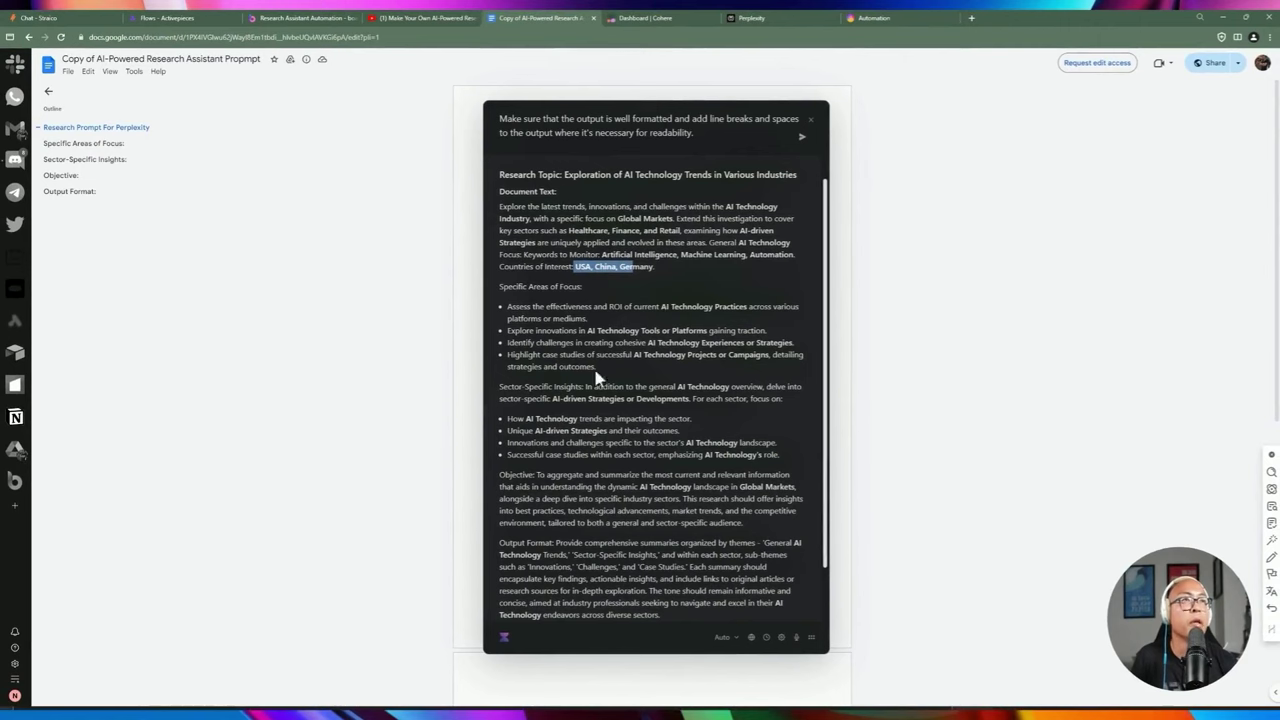
{"action": "scroll", "coordinate": [597, 377], "scroll_direction": "down", "scroll_amount": 1}
{"action": "scroll", "coordinate": [540, 310], "scroll_direction": "up", "scroll_amount": 3}
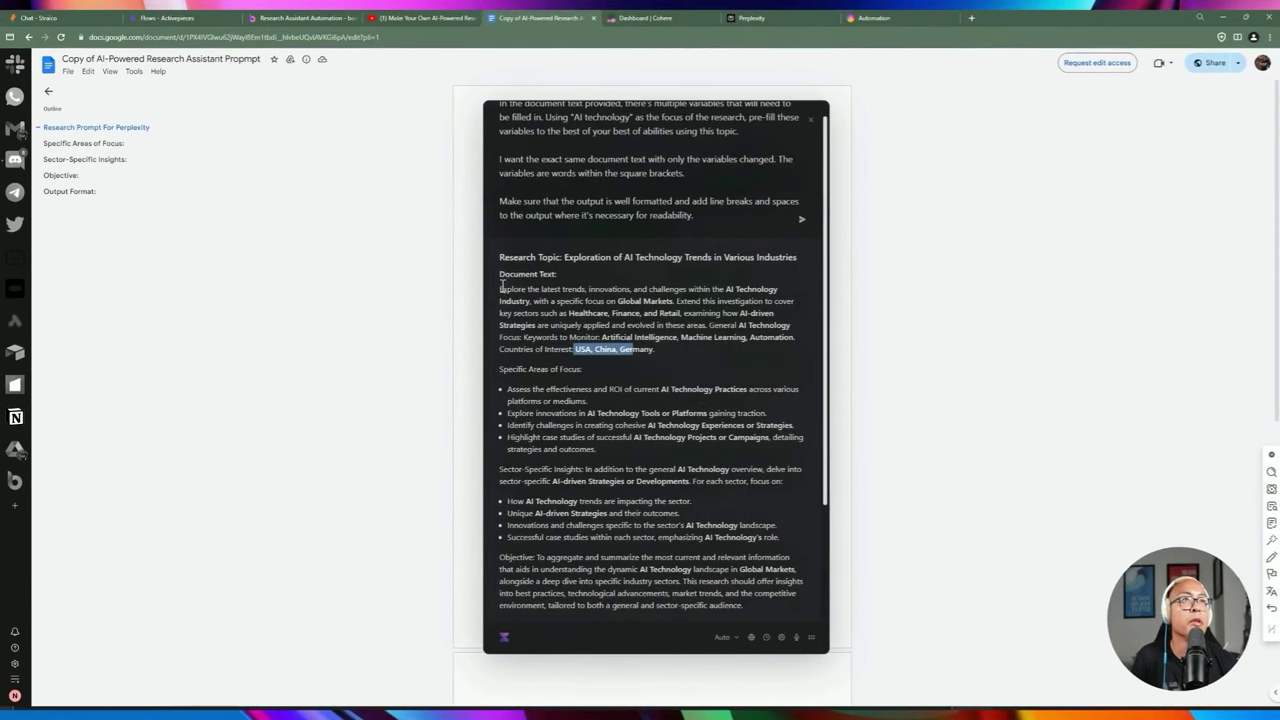
Copy the pre-filled research prompt from the AI output, and view the matching pre-filled output example in Boardmix
{"action": "left_click_drag", "start_coordinate": [502, 287], "coordinate": [734, 548]}
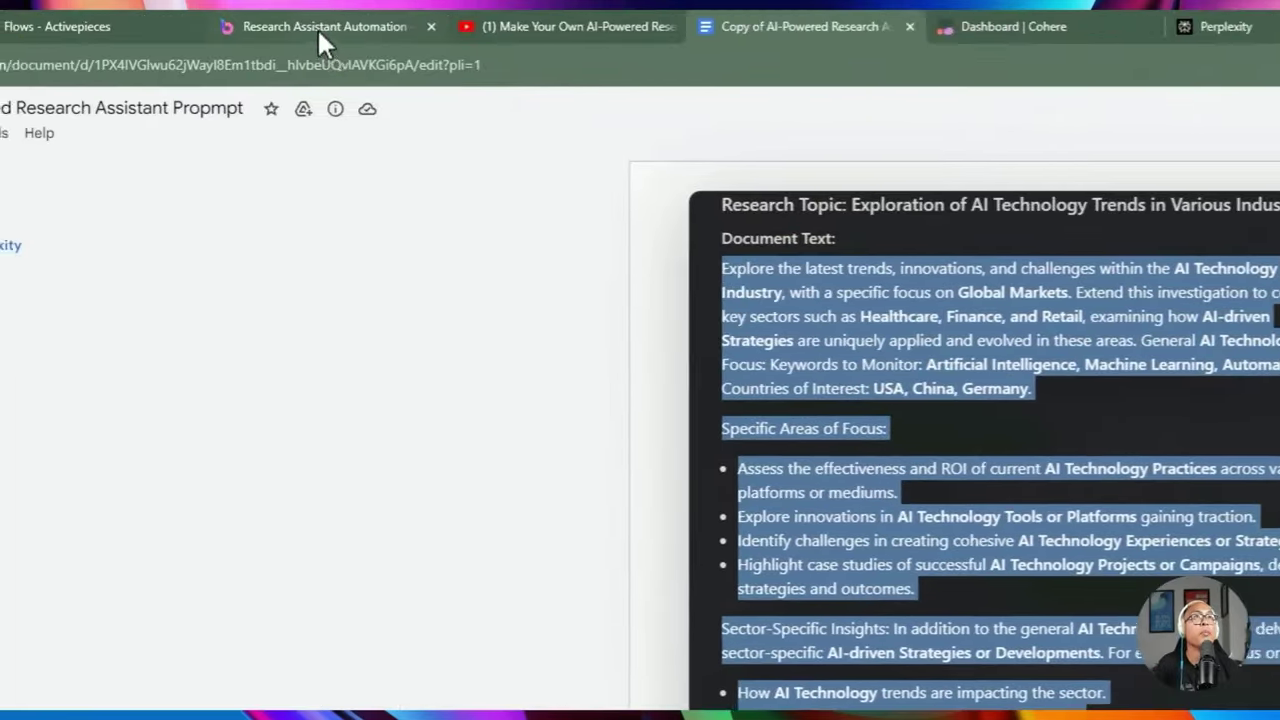
{"action": "left_click", "coordinate": [317, 27]}
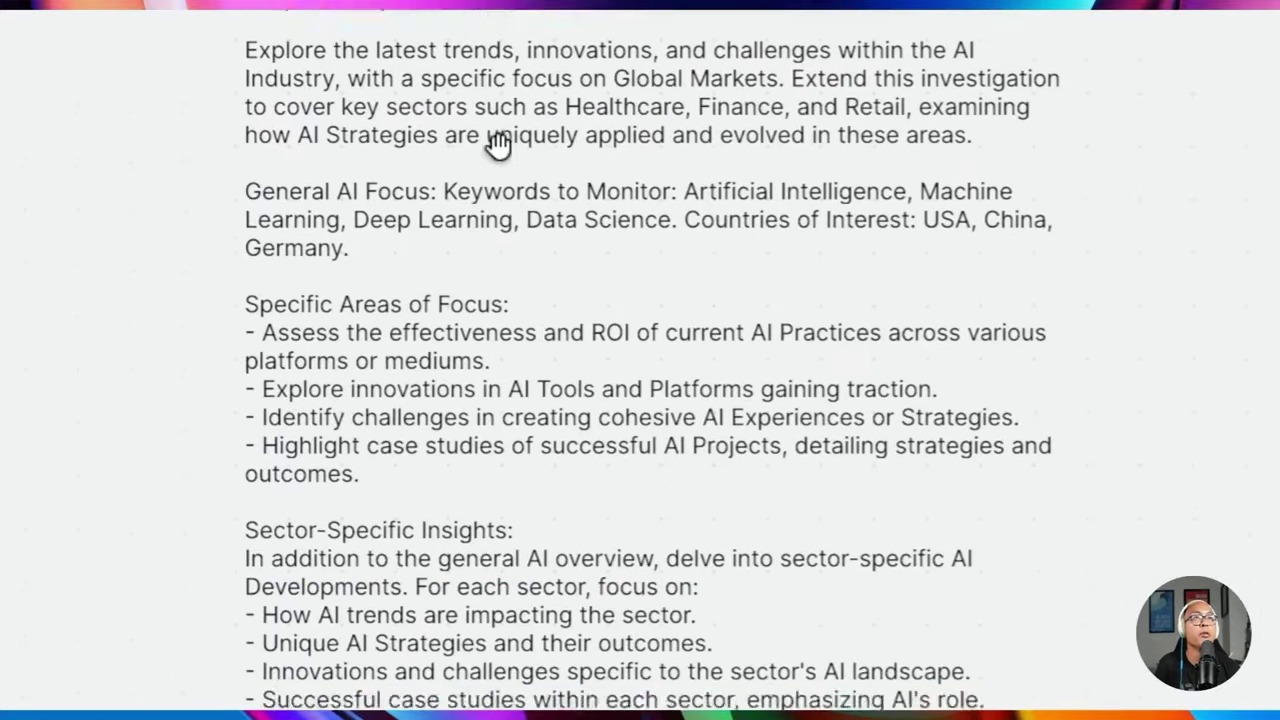
{"action": "scroll", "coordinate": [560, 300], "scroll_direction": "down", "scroll_amount": 2}
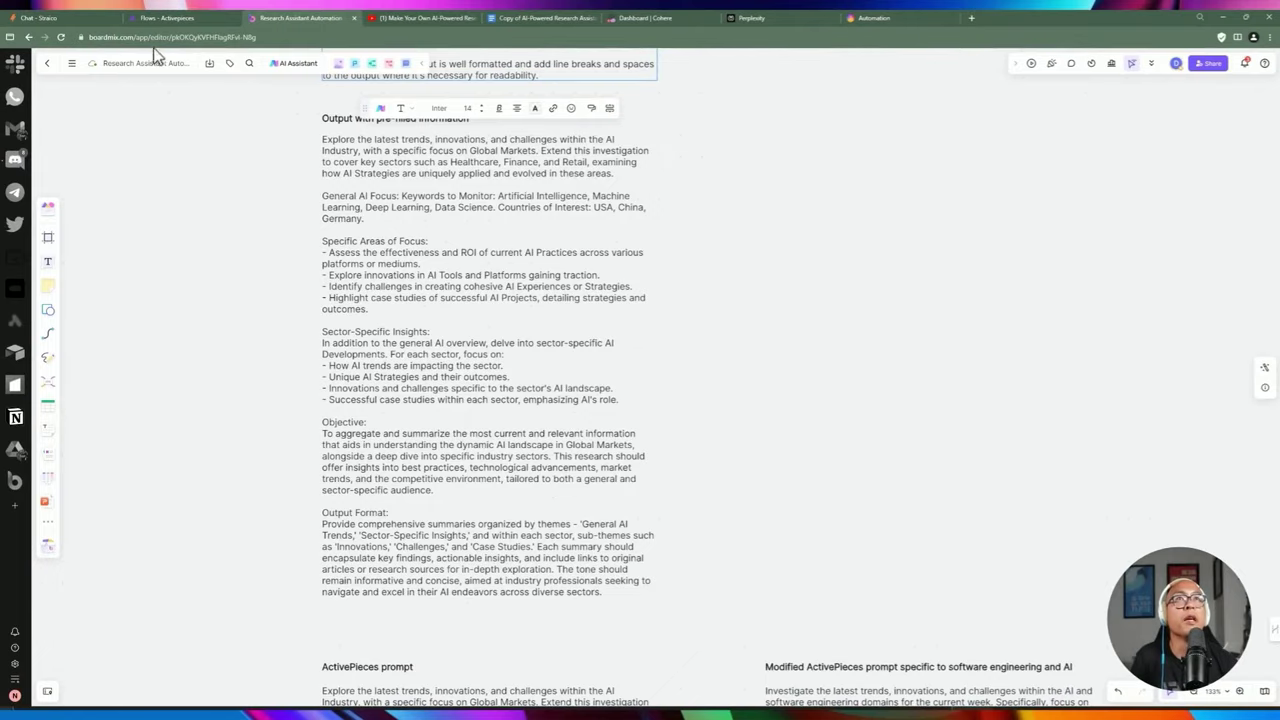
In Straico, start a new chat, paste the pre-filled AI technology research prompt, and send it to the Sonar: Medium model
{"action": "left_click", "coordinate": [71, 22]}
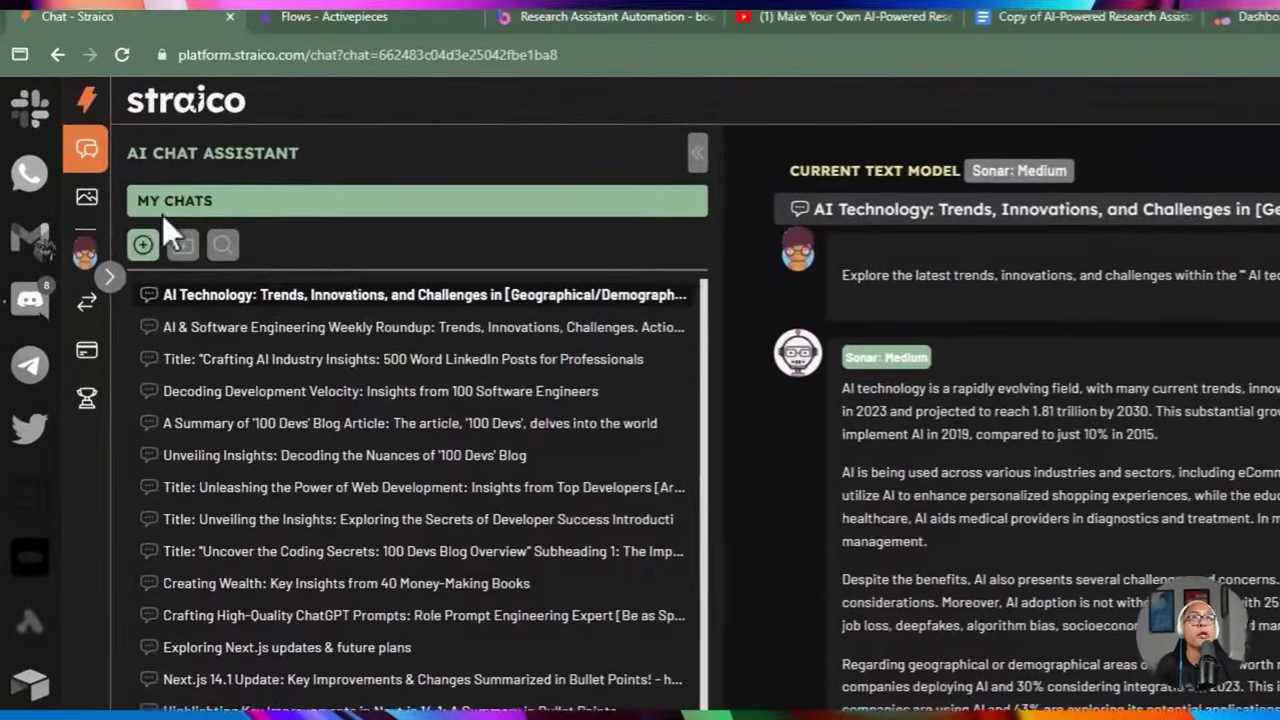
{"action": "left_click", "coordinate": [141, 250]}
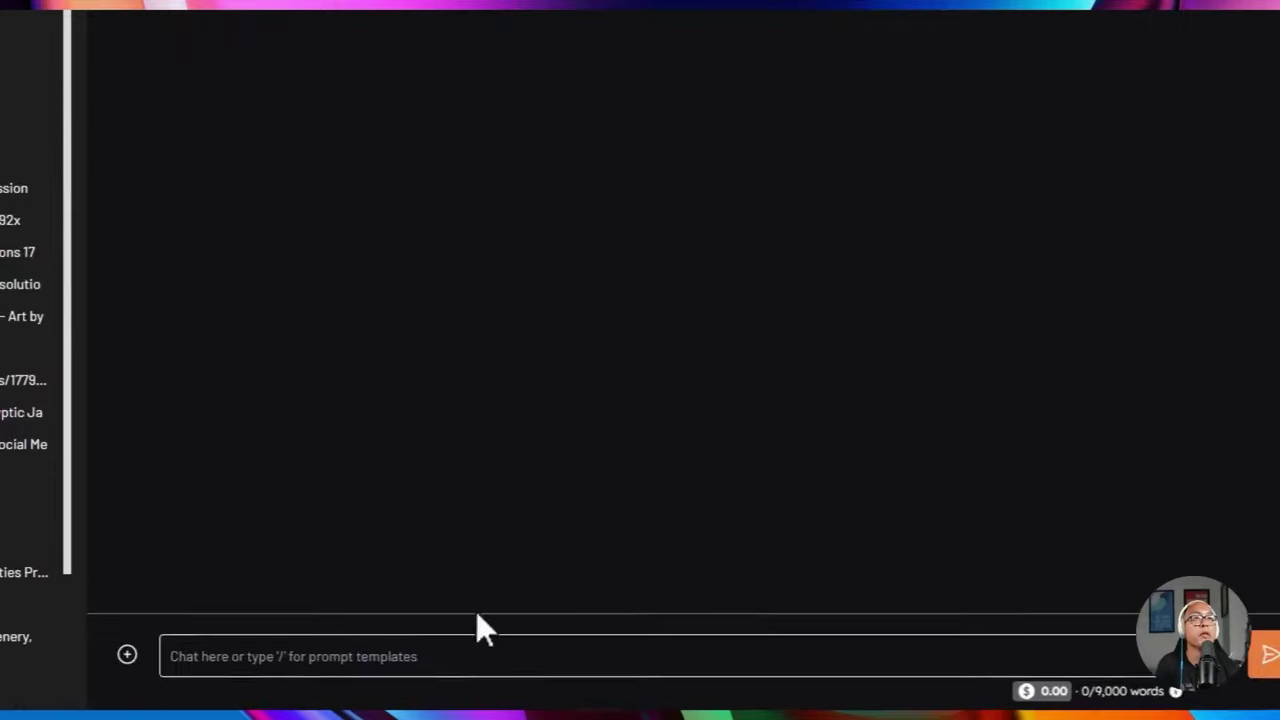
{"action": "key", "text": "ctrl+v"}
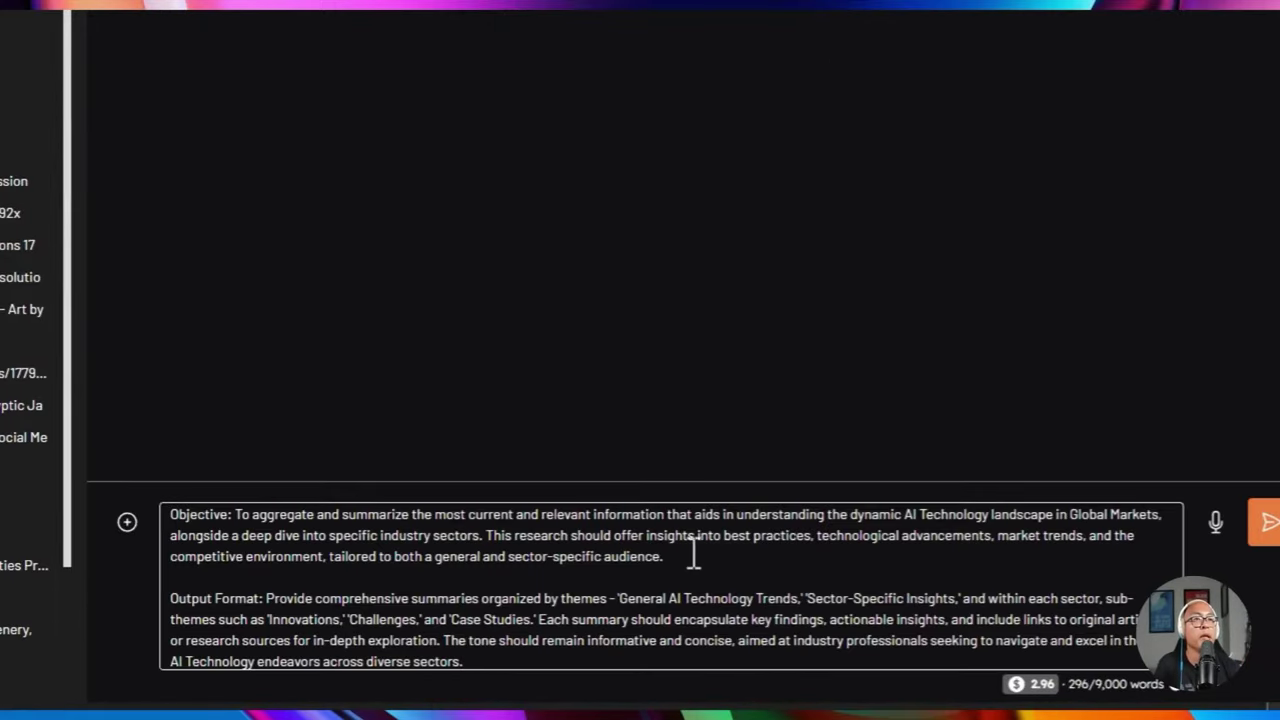
{"action": "scroll", "coordinate": [540, 597], "scroll_direction": "up", "scroll_amount": 5}
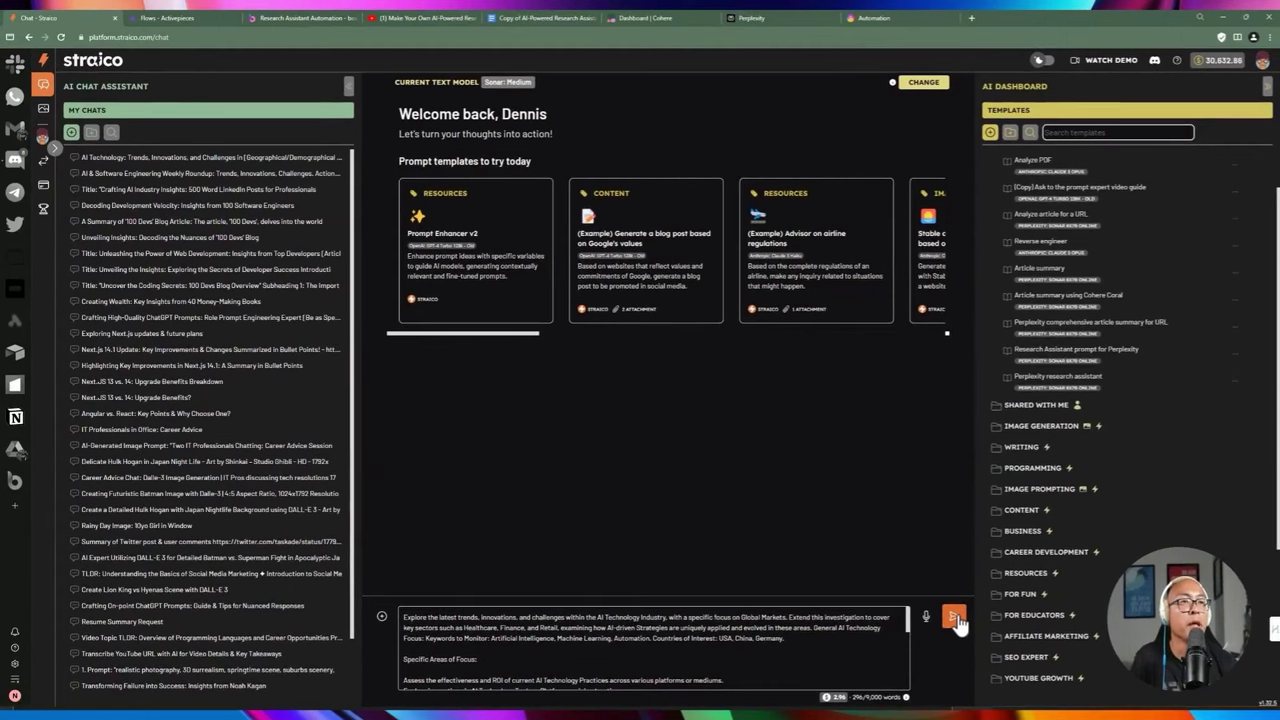
{"action": "left_click", "coordinate": [955, 619]}
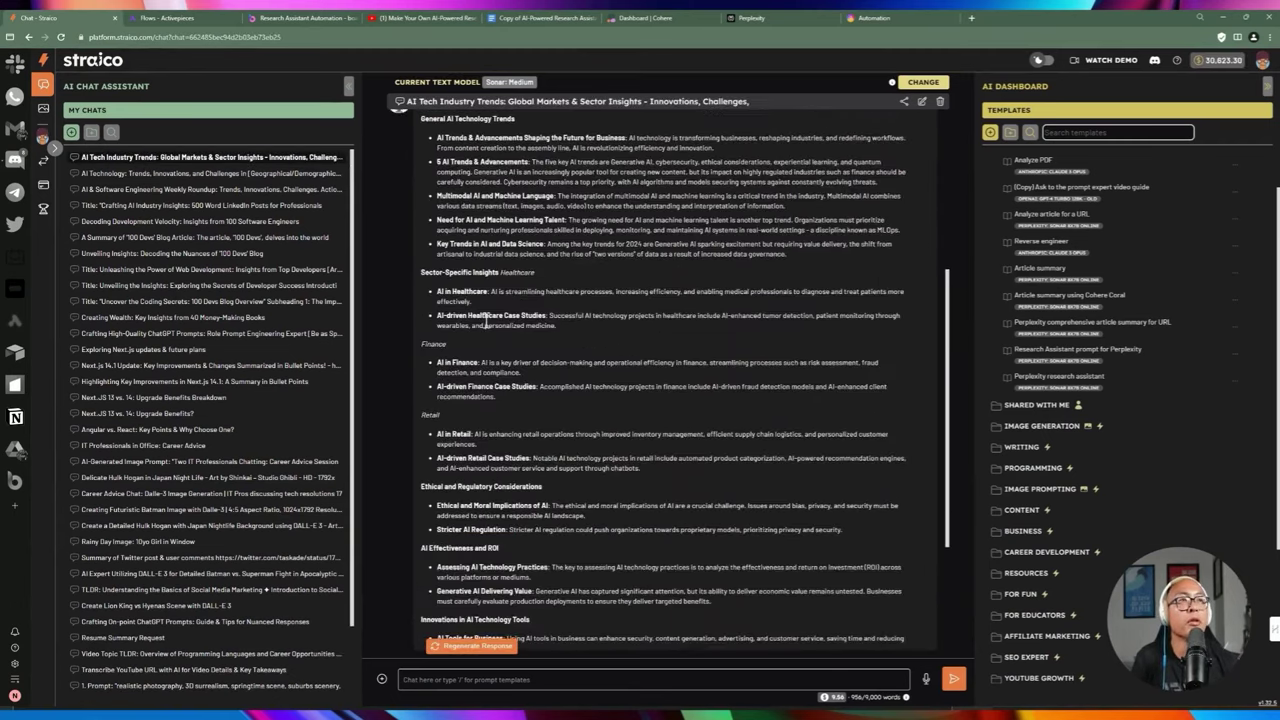
Examine the chat response from its general AI technology trends through the healthcare, finance and retail insights to the successful projects section
{"action": "scroll", "coordinate": [486, 334], "scroll_direction": "up", "scroll_amount": 5}
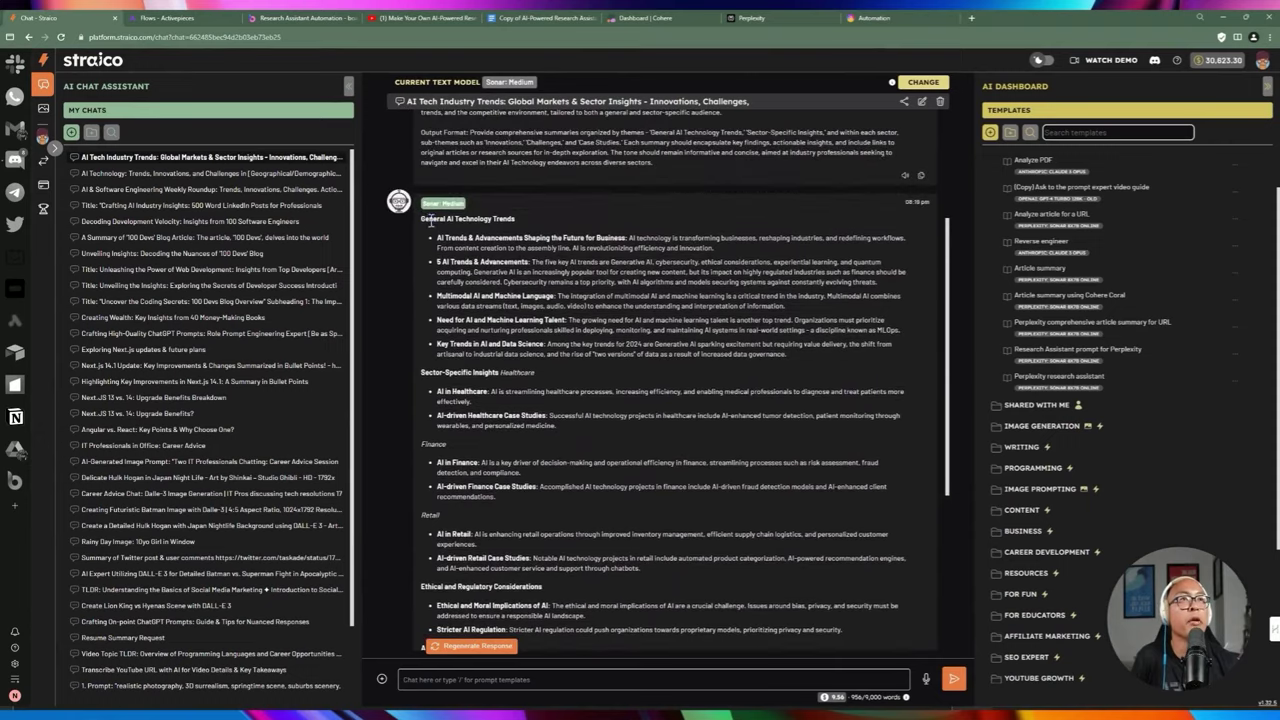
{"action": "left_click_drag", "start_coordinate": [427, 220], "coordinate": [497, 219]}
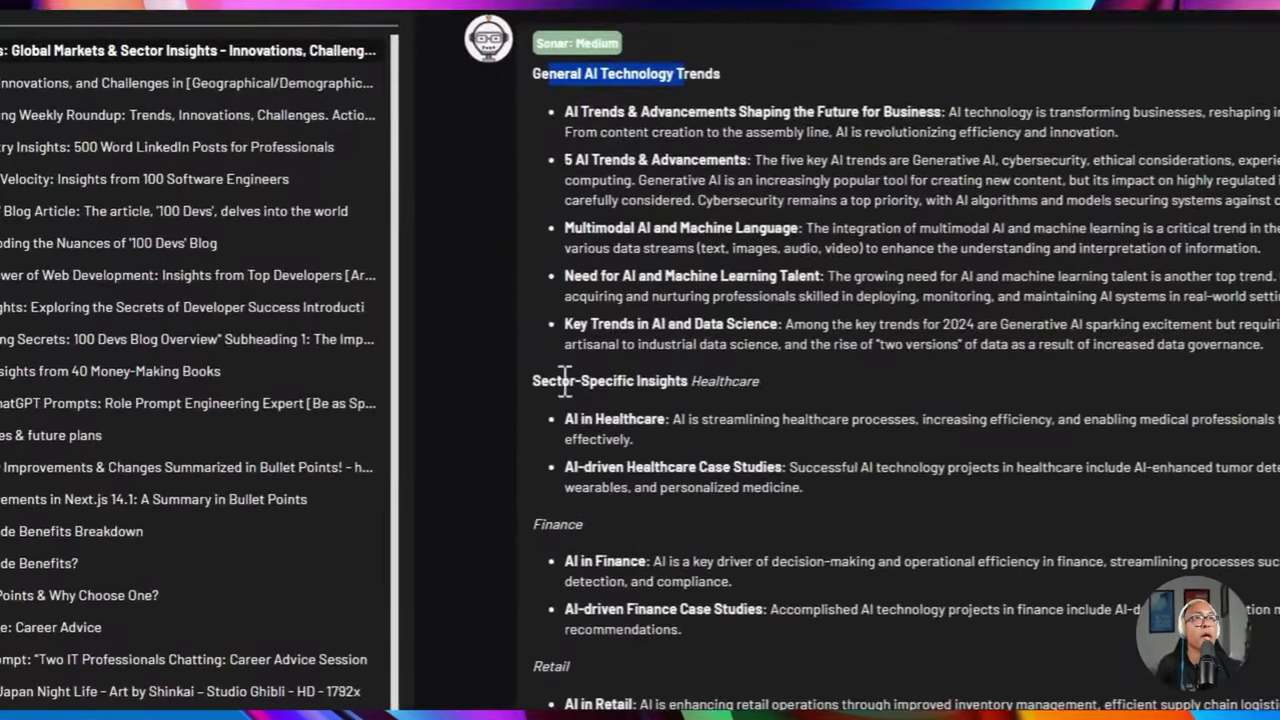
{"action": "left_click_drag", "start_coordinate": [557, 382], "coordinate": [622, 382]}
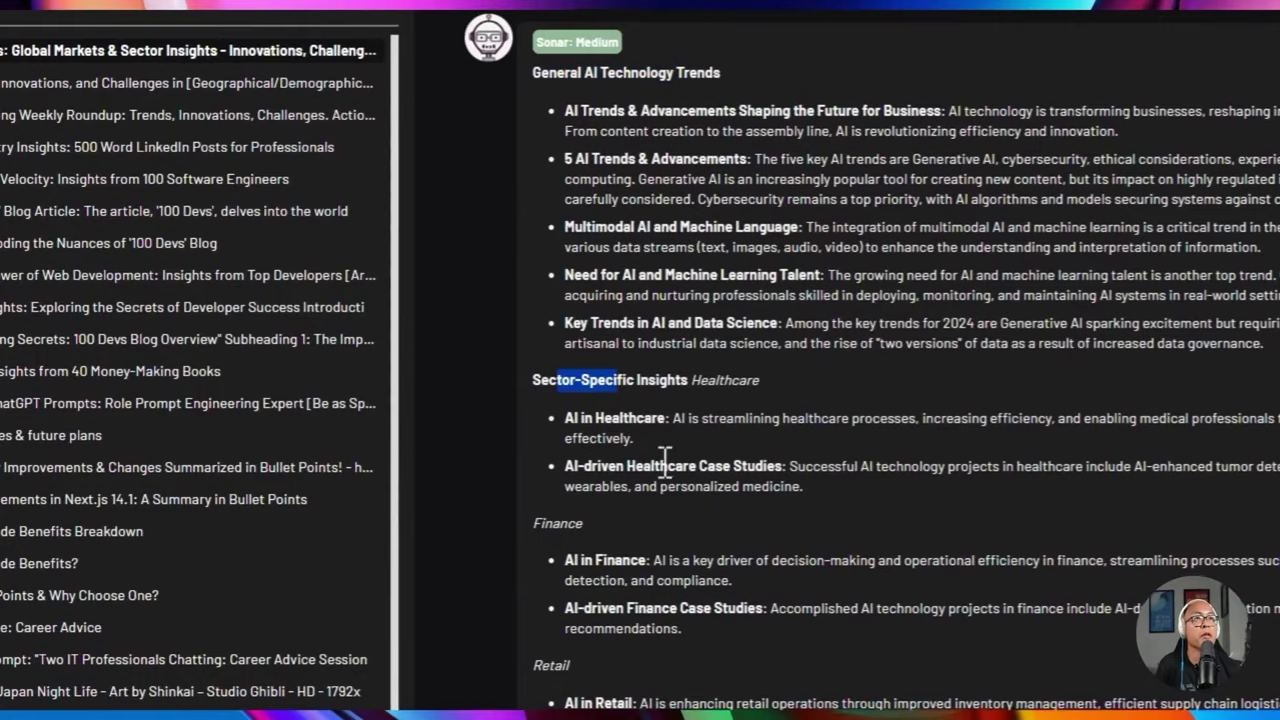
{"action": "scroll", "coordinate": [572, 390], "scroll_direction": "down", "scroll_amount": 3}
{"action": "left_click_drag", "start_coordinate": [549, 325], "coordinate": [565, 324]}
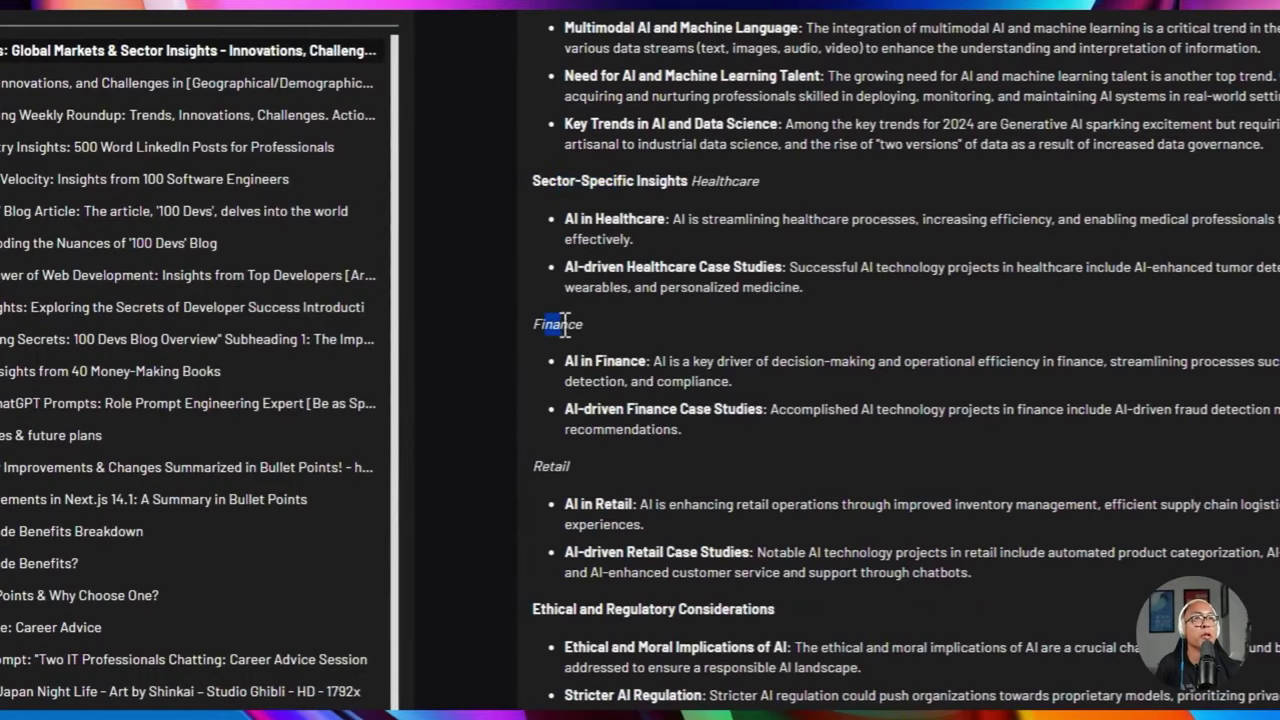
{"action": "left_click_drag", "start_coordinate": [548, 466], "coordinate": [563, 466]}
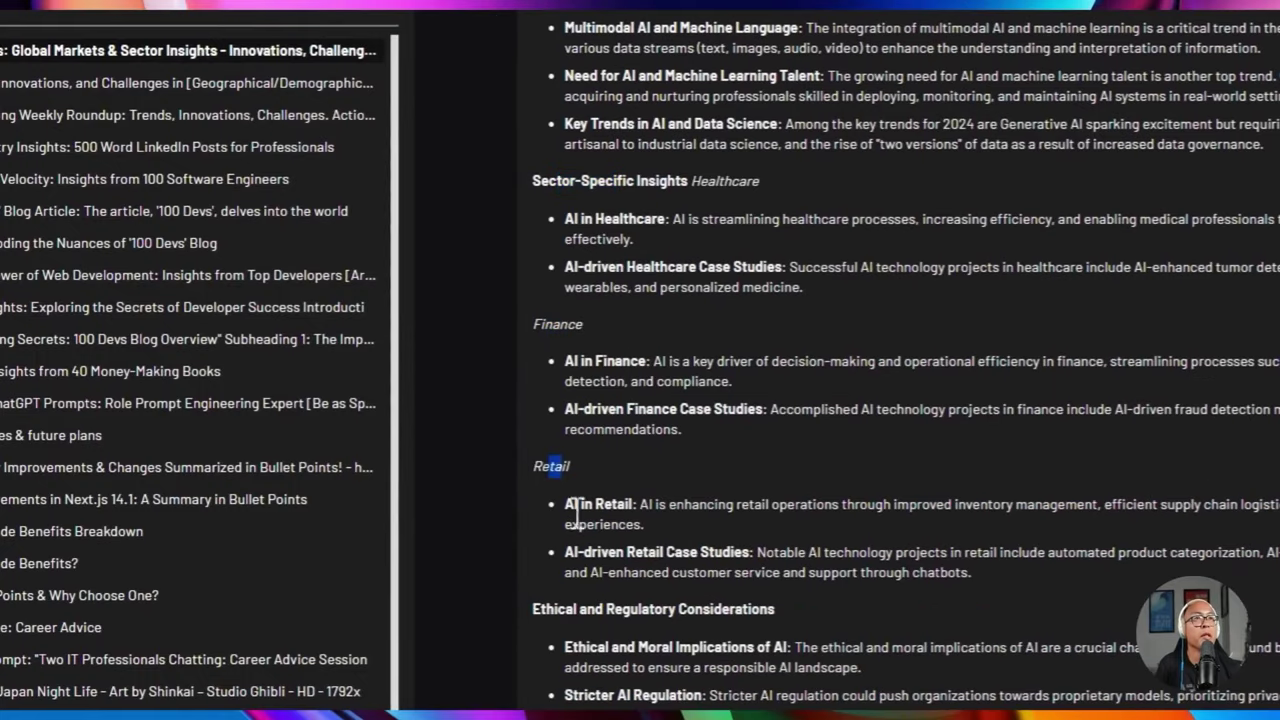
{"action": "scroll", "coordinate": [590, 510], "scroll_direction": "down", "scroll_amount": 3}
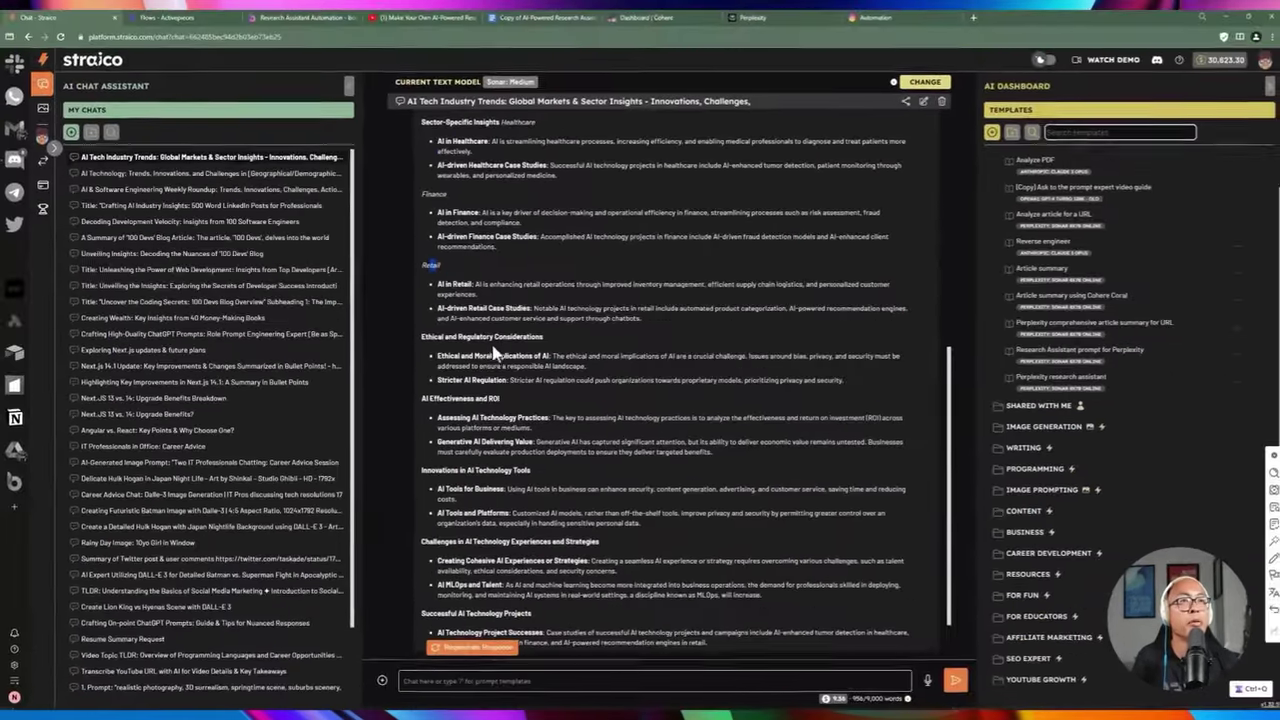
{"action": "scroll", "coordinate": [491, 401], "scroll_direction": "down", "scroll_amount": 1}
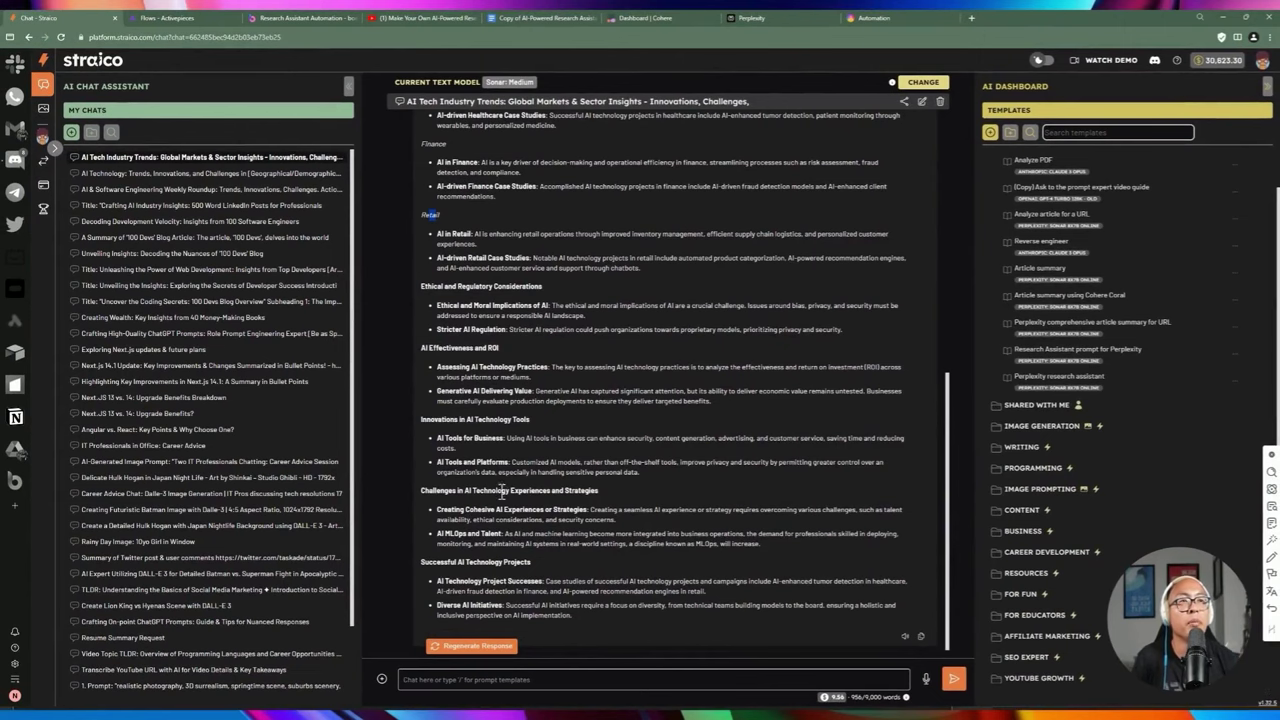
{"action": "scroll", "coordinate": [485, 352], "scroll_direction": "up", "scroll_amount": 4}
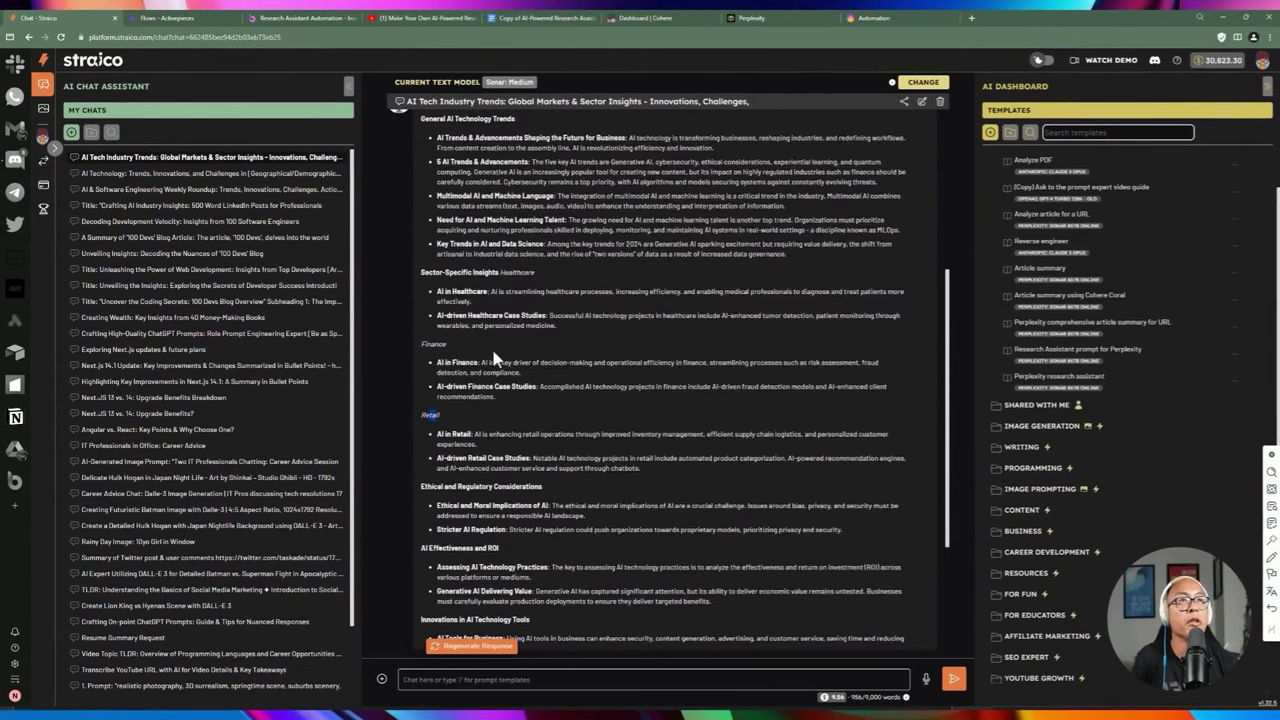
{"action": "scroll", "coordinate": [493, 357], "scroll_direction": "up", "scroll_amount": 2}
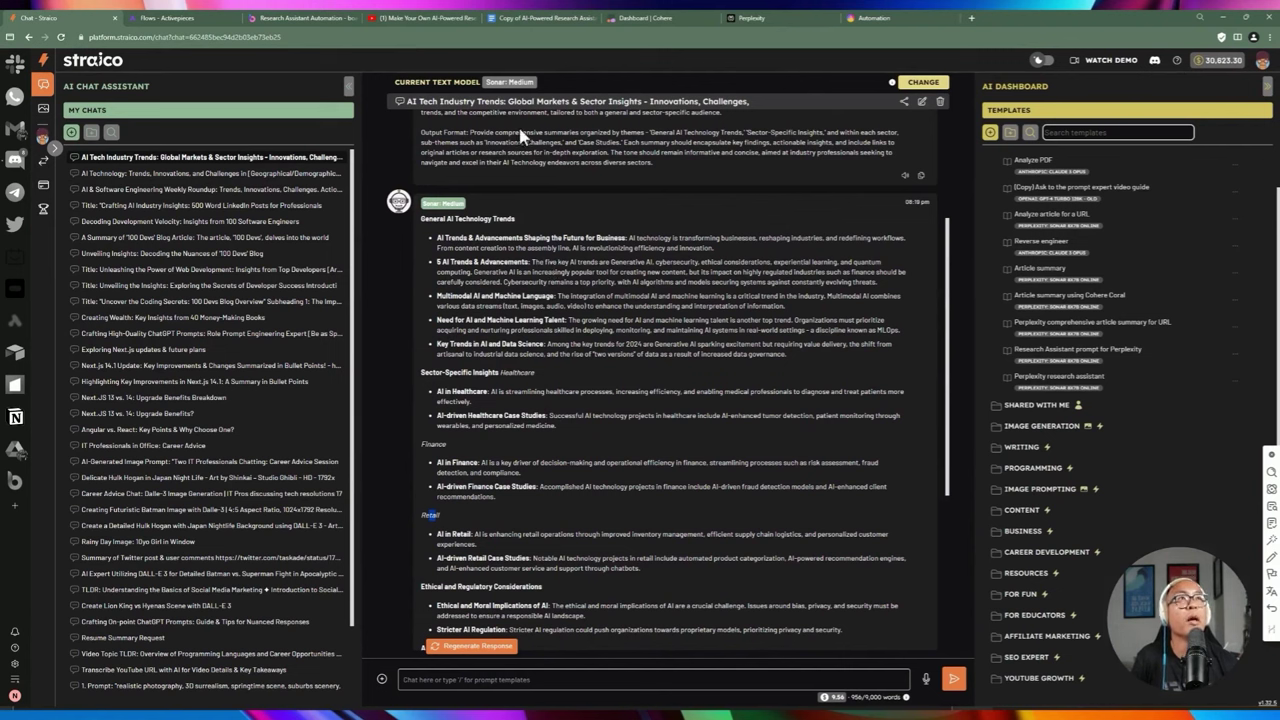
Switch to AITable and create a datasheet named "Research Ideas" in the Automation folder
{"action": "mouse_move", "coordinate": [897, 24]}
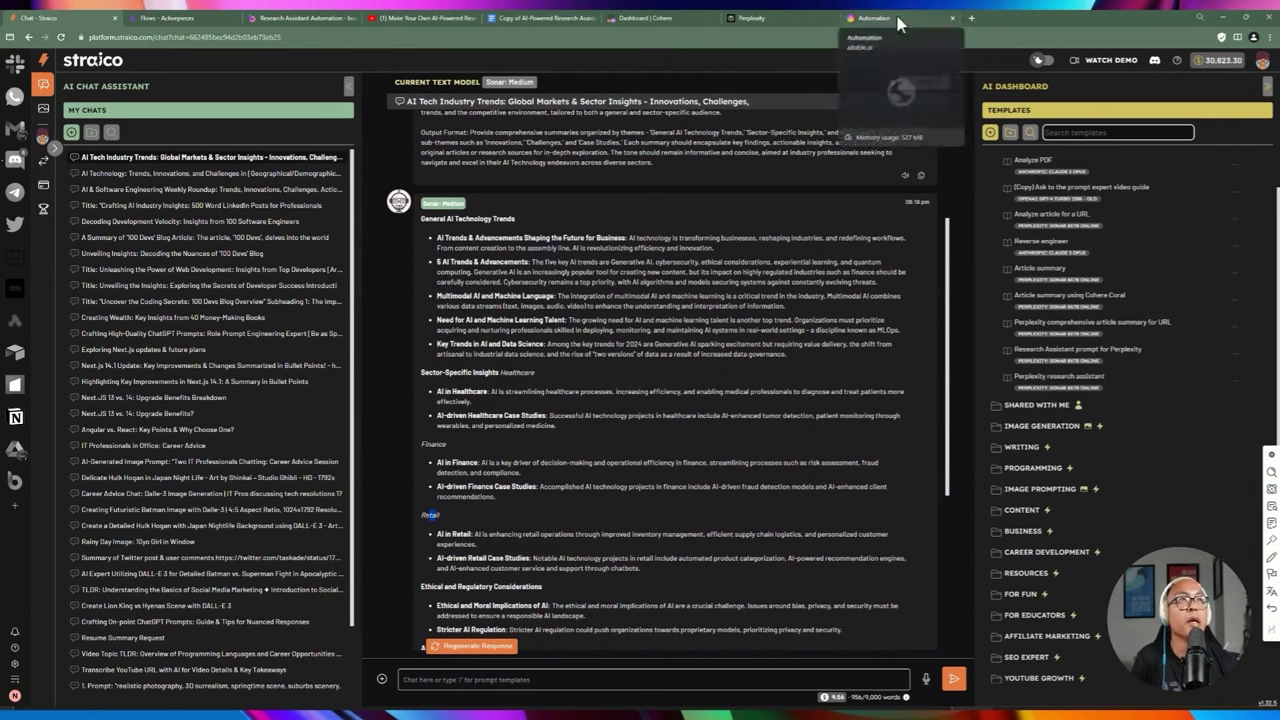
{"action": "left_click", "coordinate": [896, 16]}
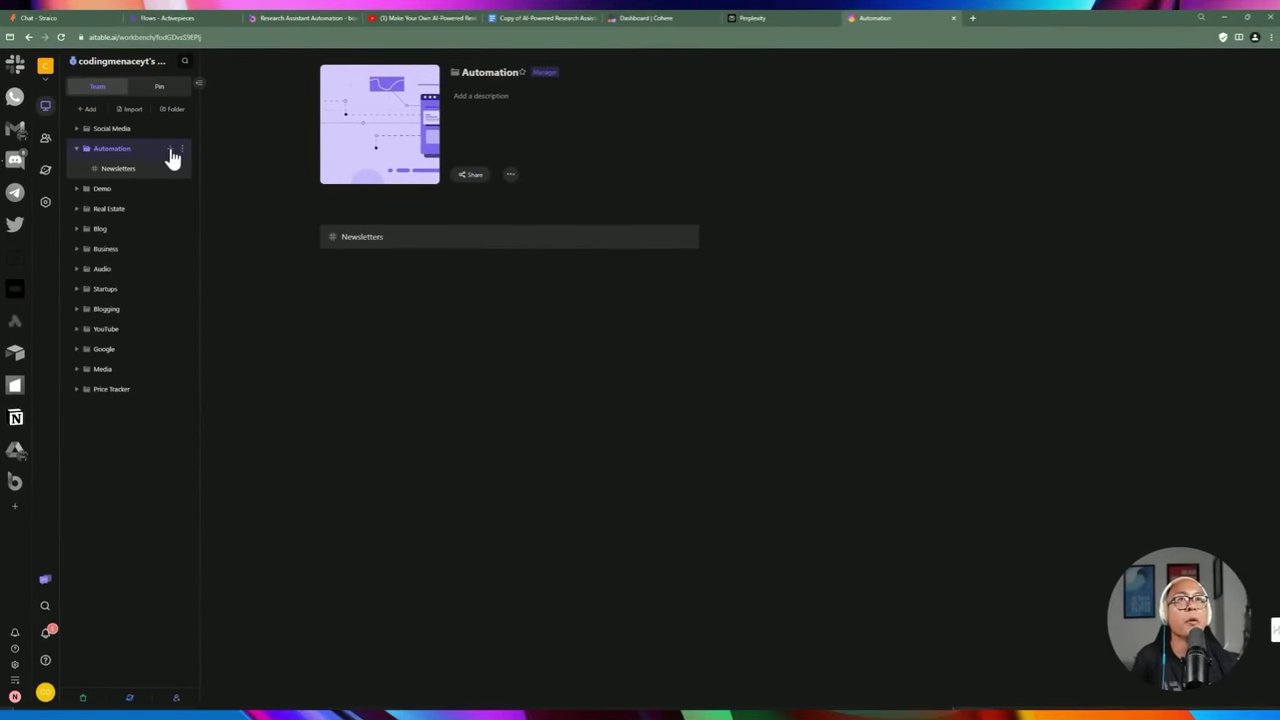
{"action": "left_click", "coordinate": [181, 152]}
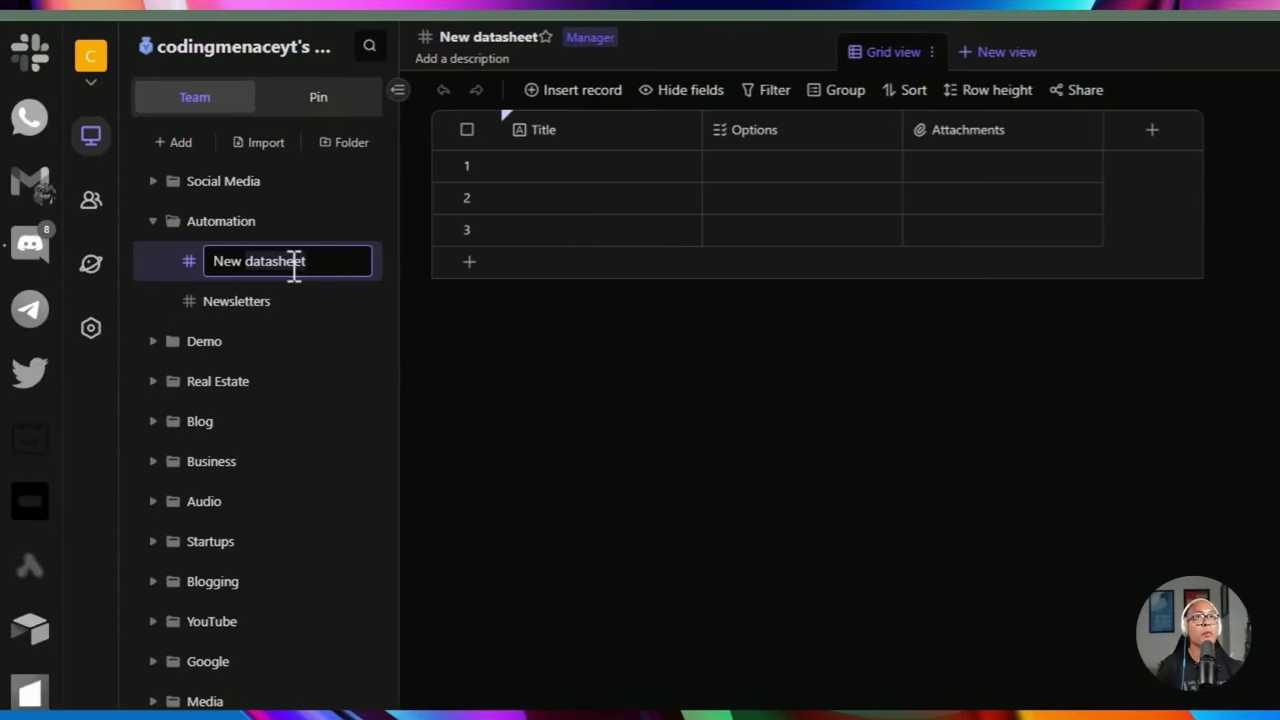
{"action": "key", "text": "ctrl+a"}
{"action": "type", "text": "Research Id"}
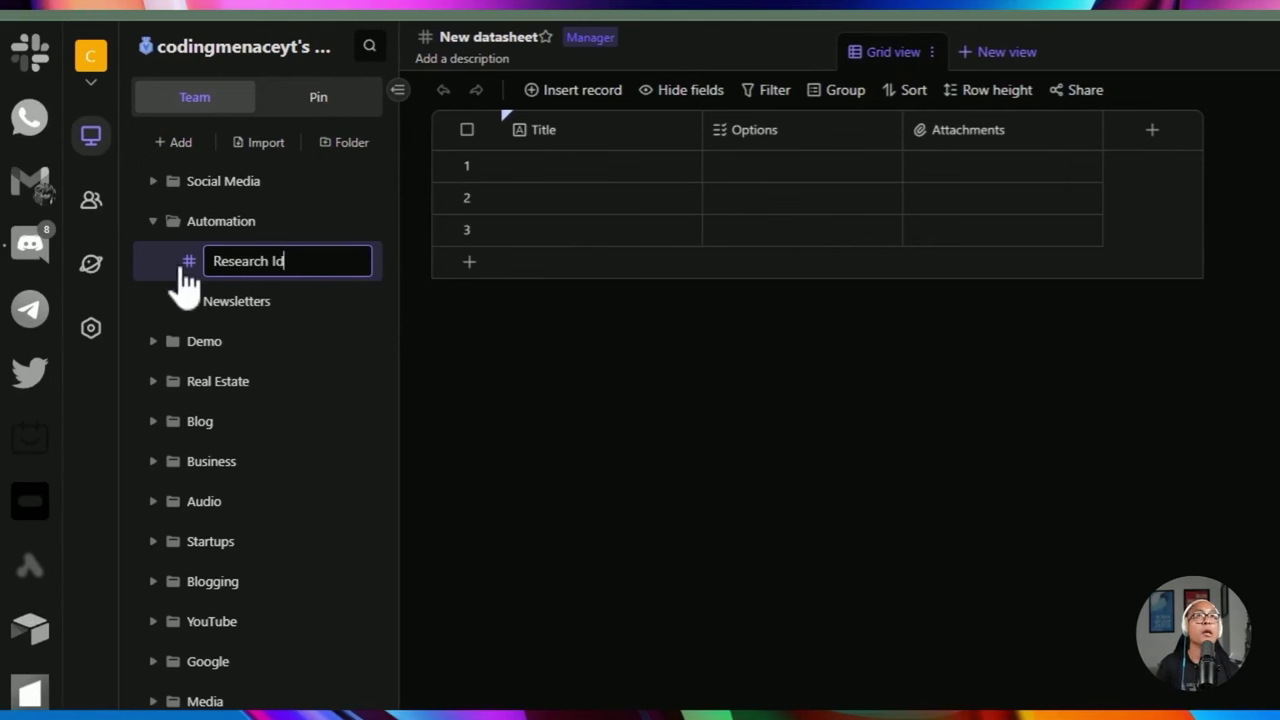
{"action": "type", "text": "eas"}
{"action": "key", "text": "Return"}
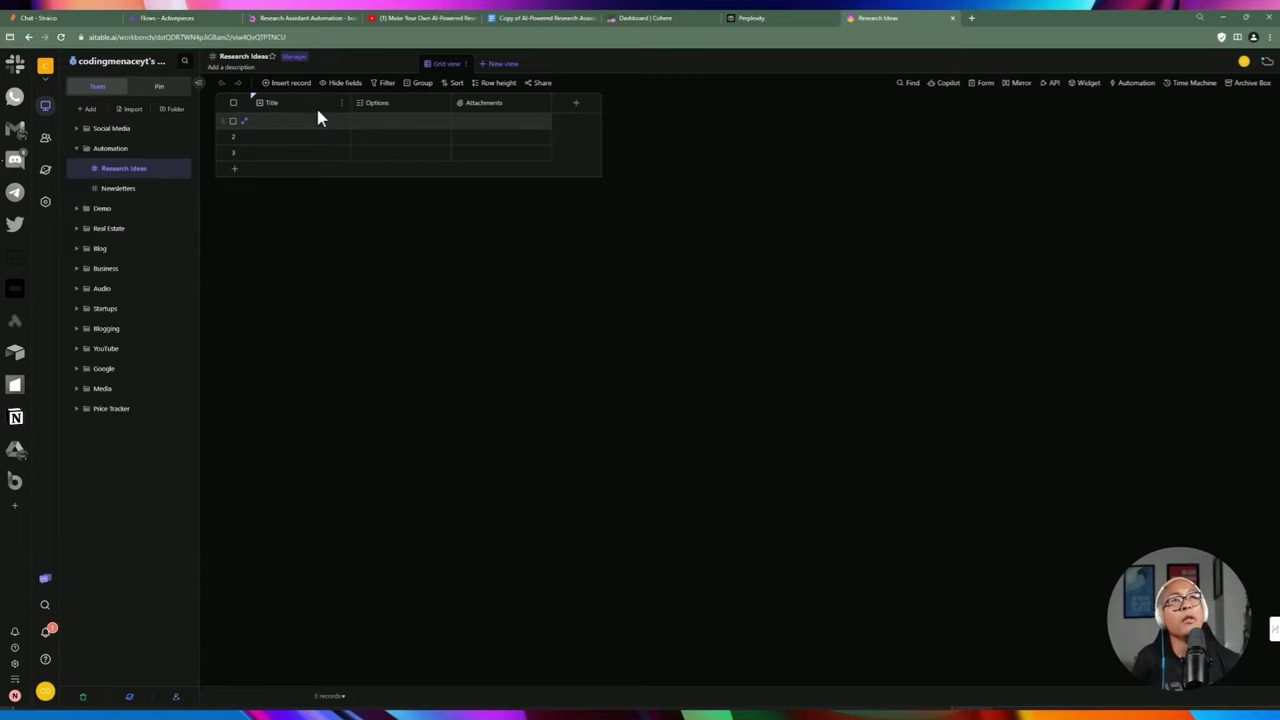
Rename the Research Ideas datasheet's Title field to "Idea" and its Options field to "Prompt"
{"action": "double_click", "coordinate": [292, 102]}
{"action": "key", "text": "ctrl+a"}
{"action": "key", "text": "BackSpace"}
{"action": "type", "text": "Idea"}
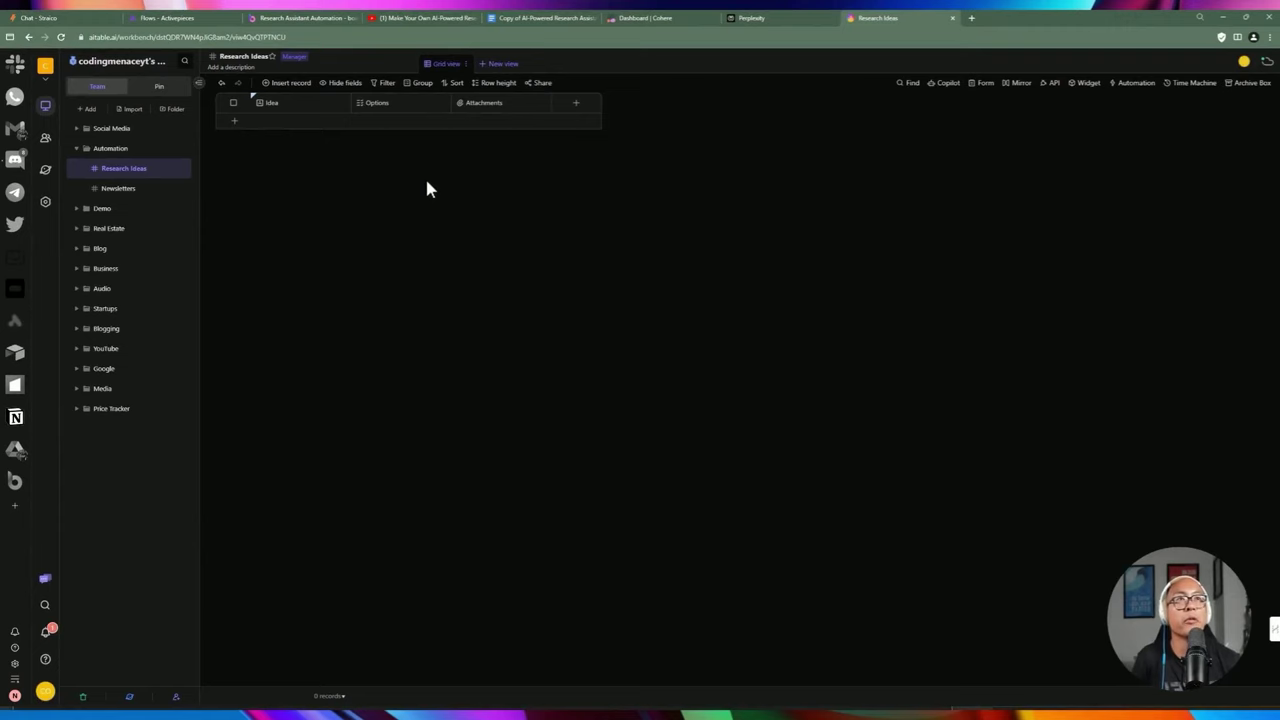
{"action": "left_click", "coordinate": [369, 106]}
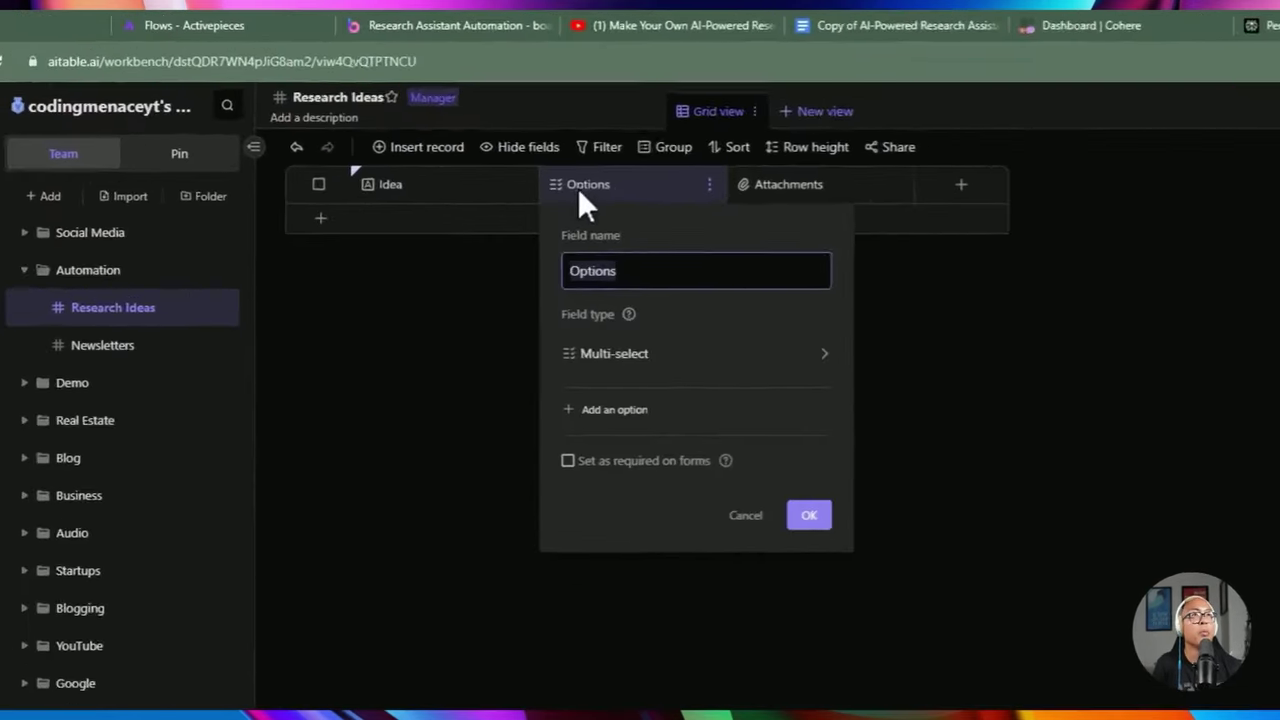
{"action": "type", "text": "Prompt"}
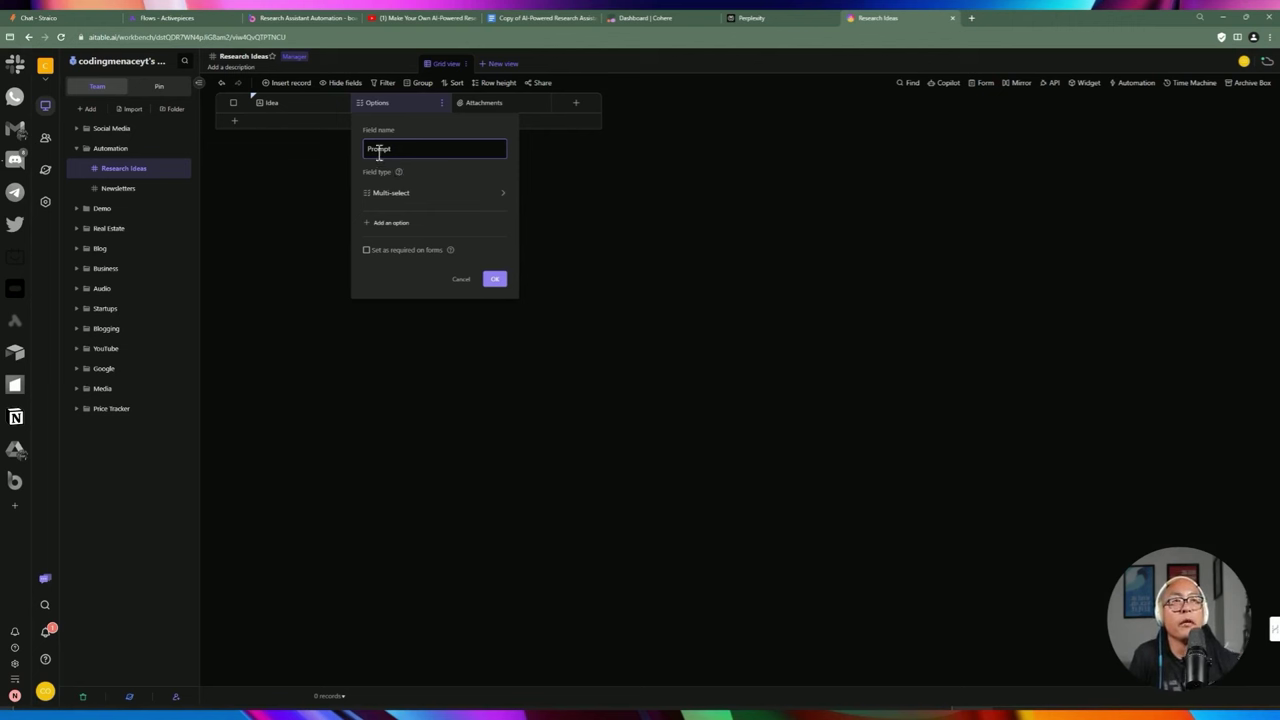
{"action": "key", "text": "Return"}
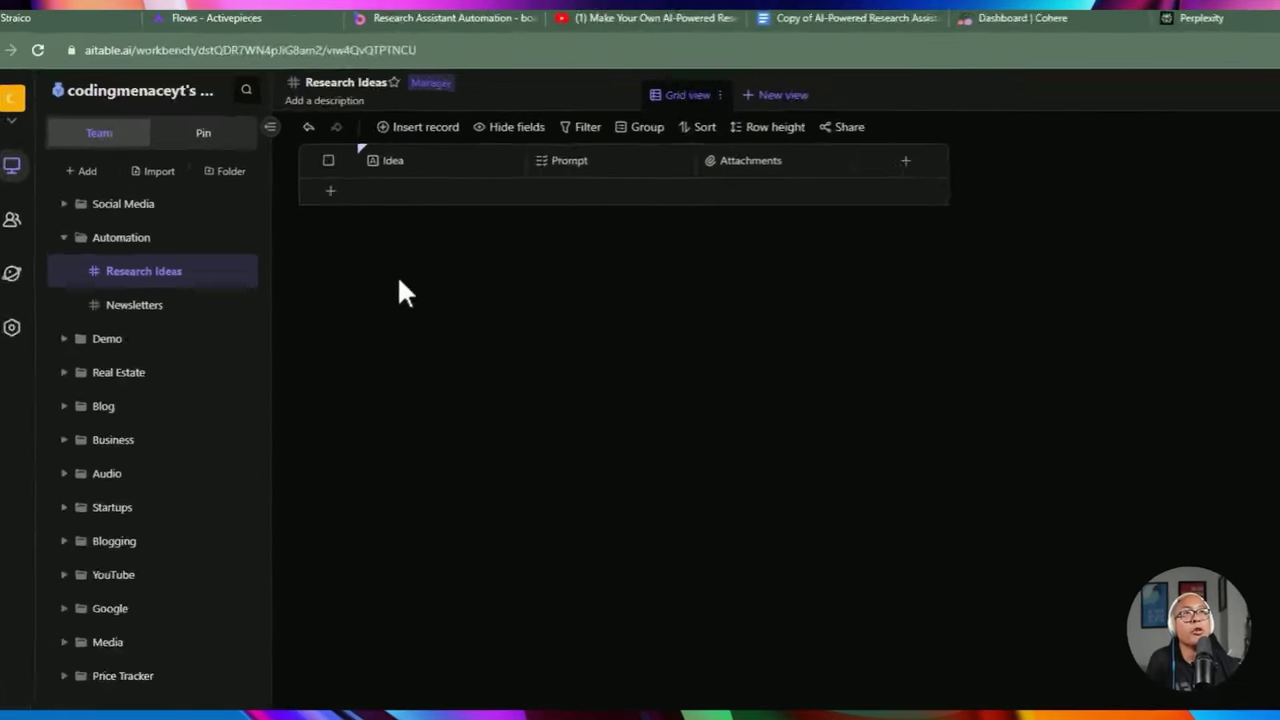
Add two records to the Research Ideas datasheet with the ideas "AI technology" and "Real estate"
{"action": "double_click", "coordinate": [553, 163]}
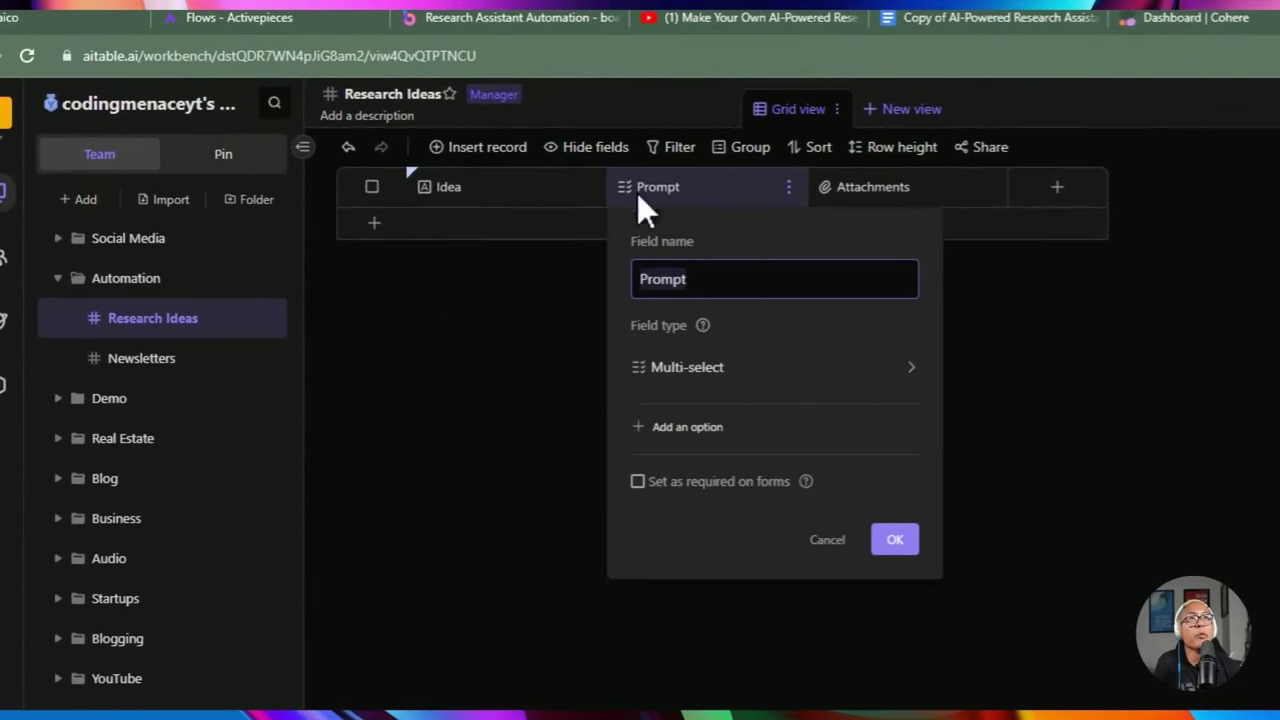
{"action": "left_click", "coordinate": [508, 462]}
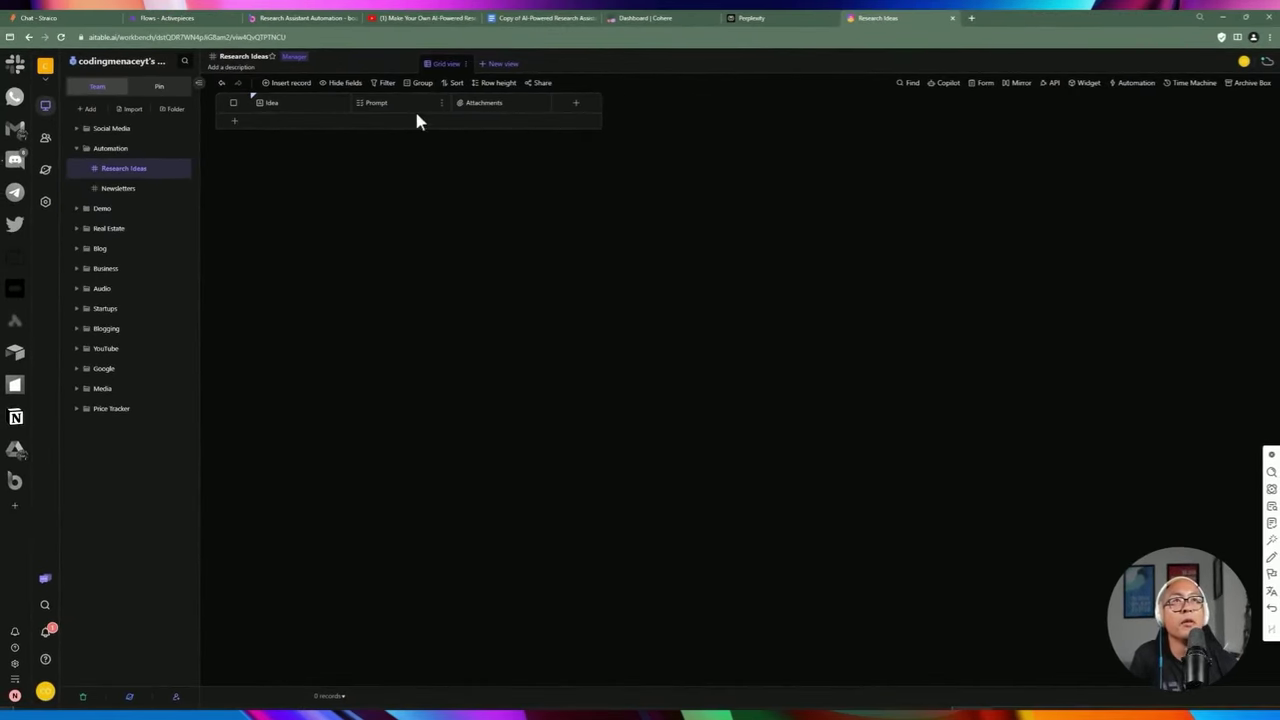
{"action": "left_click", "coordinate": [279, 122]}
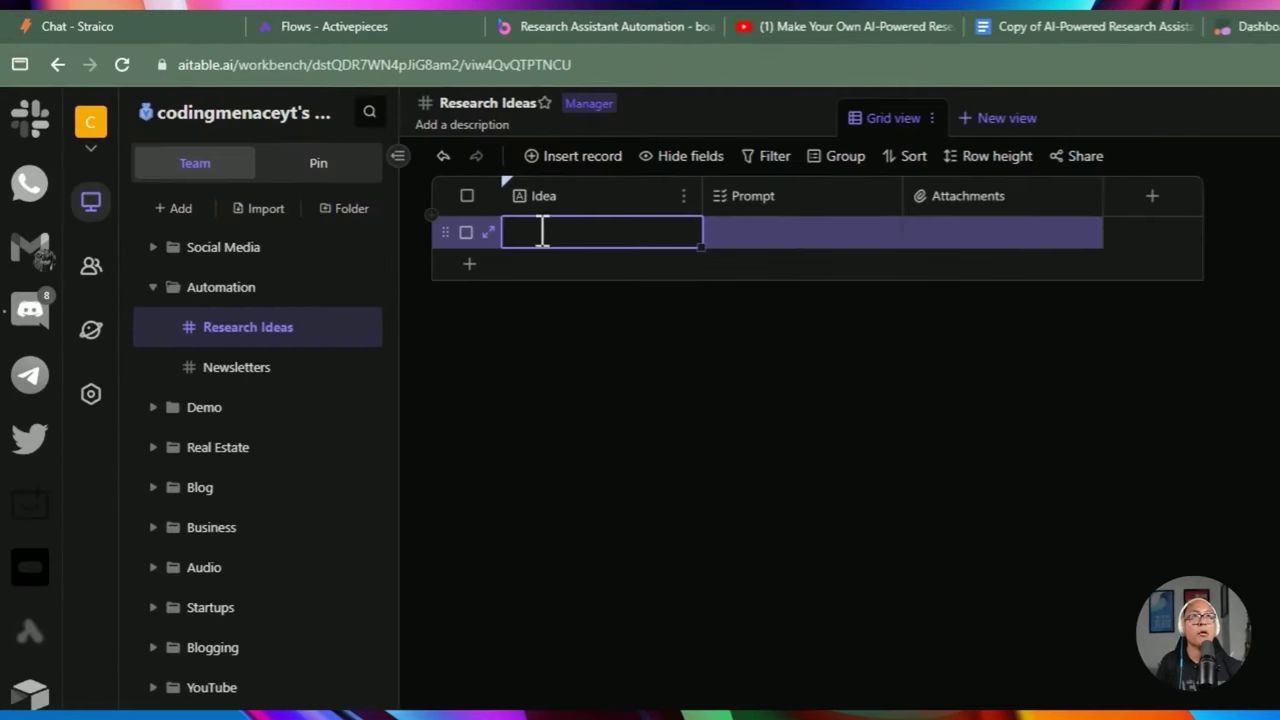
{"action": "left_click", "coordinate": [541, 231]}
{"action": "type", "text": "AI techn"}
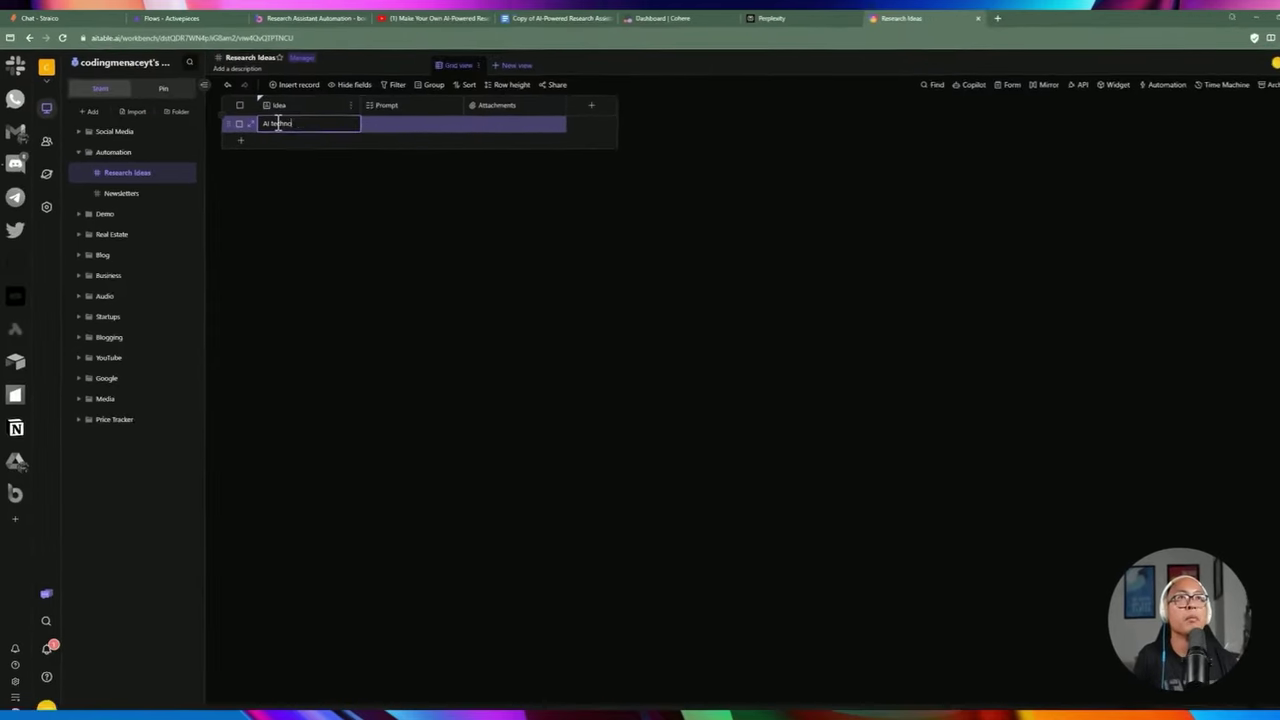
{"action": "type", "text": "ology"}
{"action": "key", "text": "Return"}
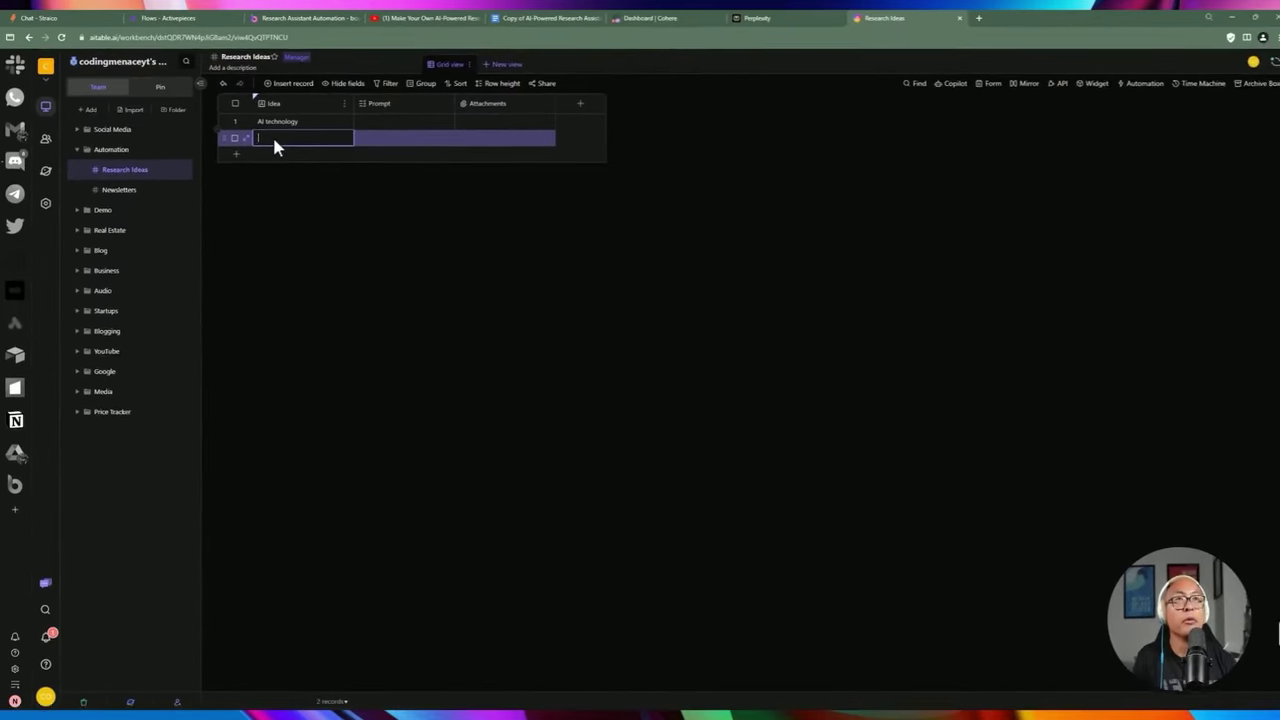
{"action": "type", "text": "Real estate"}
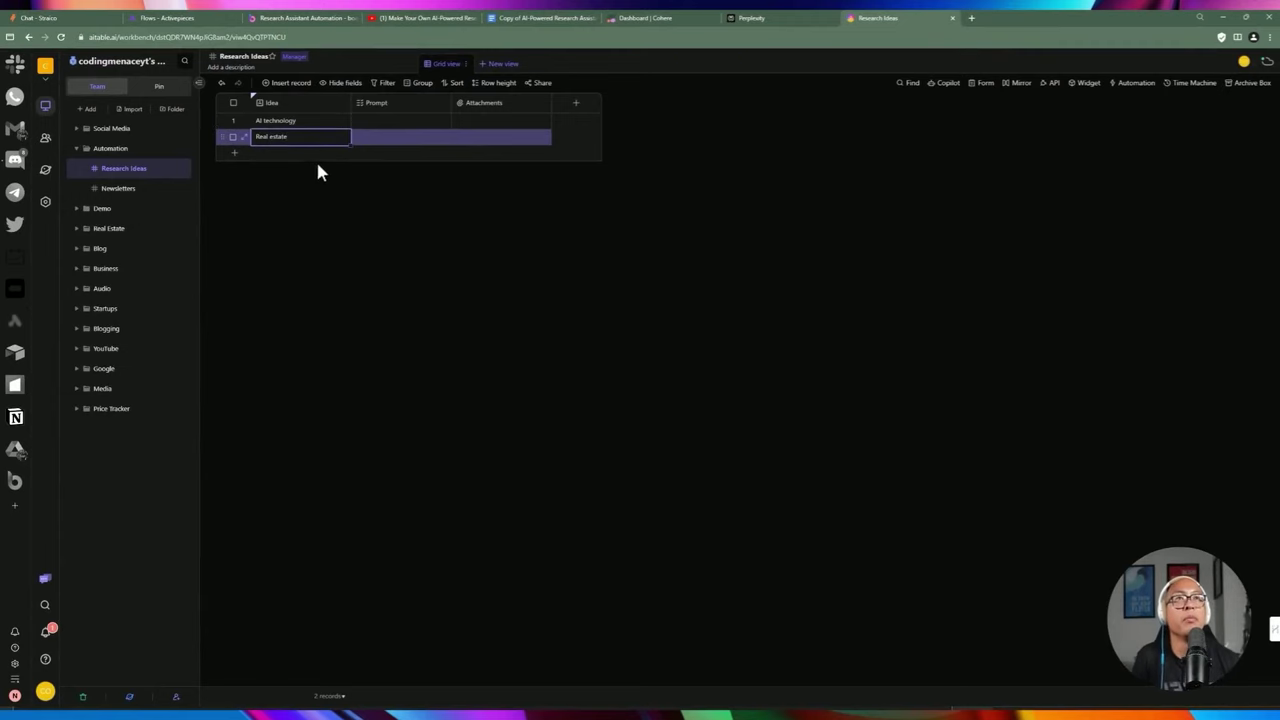
Delete the Prompt and Attachments fields from the Research Ideas datasheet
{"action": "left_click", "coordinate": [439, 103]}
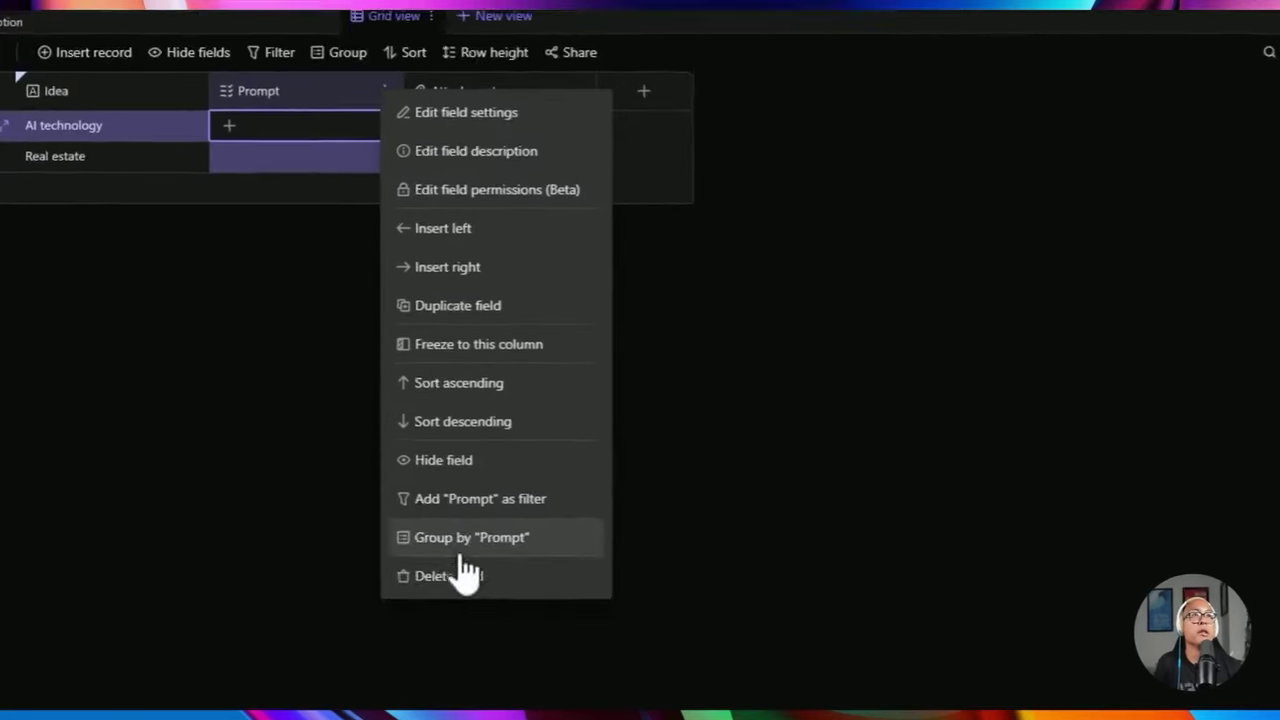
{"action": "left_click", "coordinate": [483, 353]}
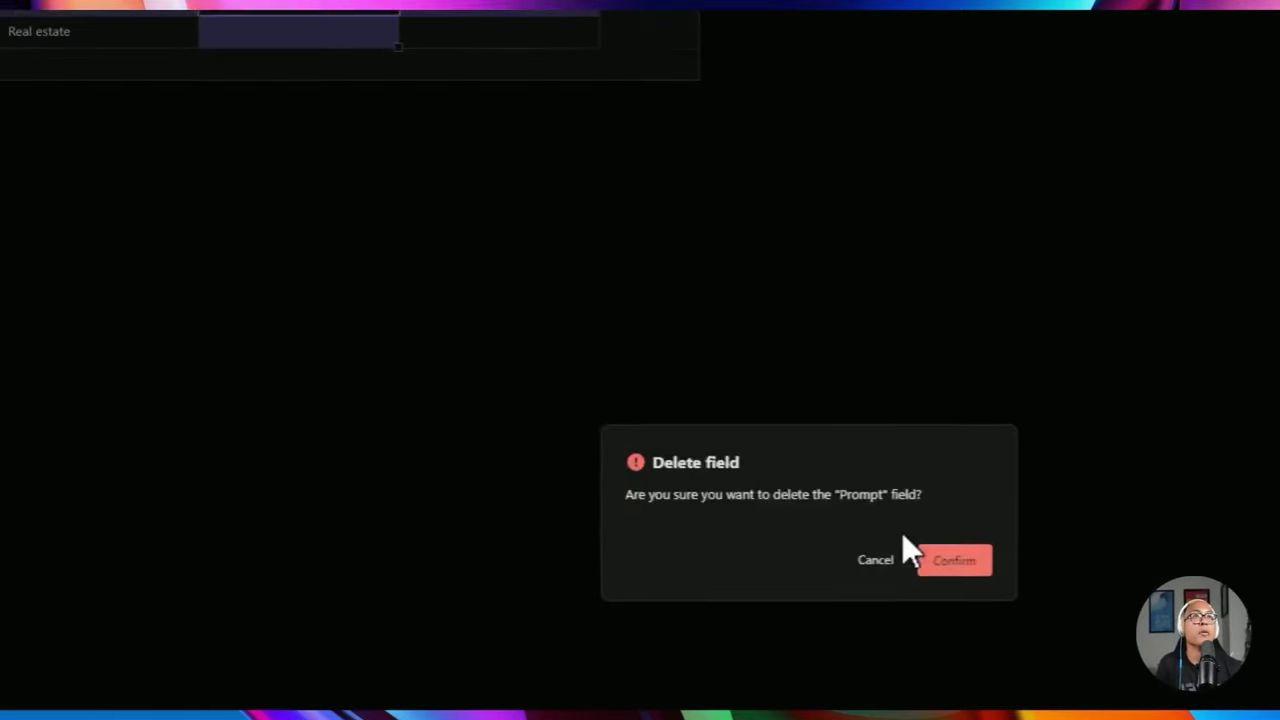
{"action": "left_click", "coordinate": [910, 550]}
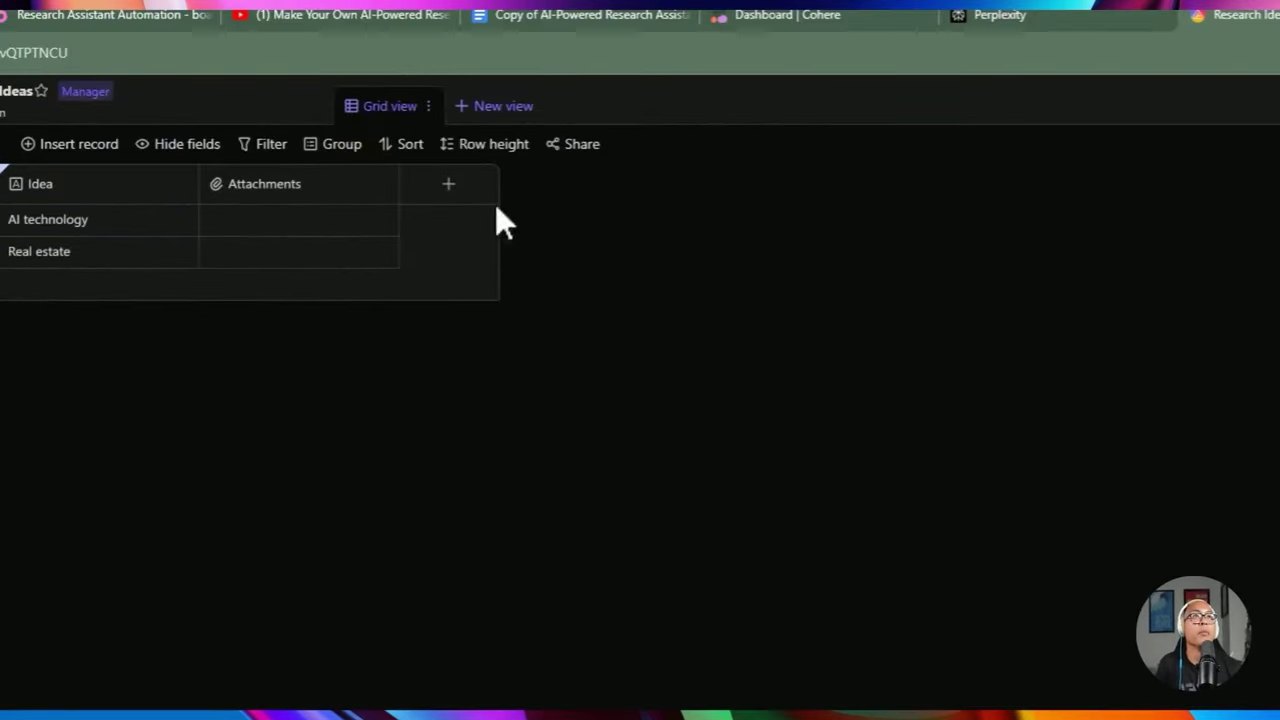
{"action": "left_click", "coordinate": [380, 191]}
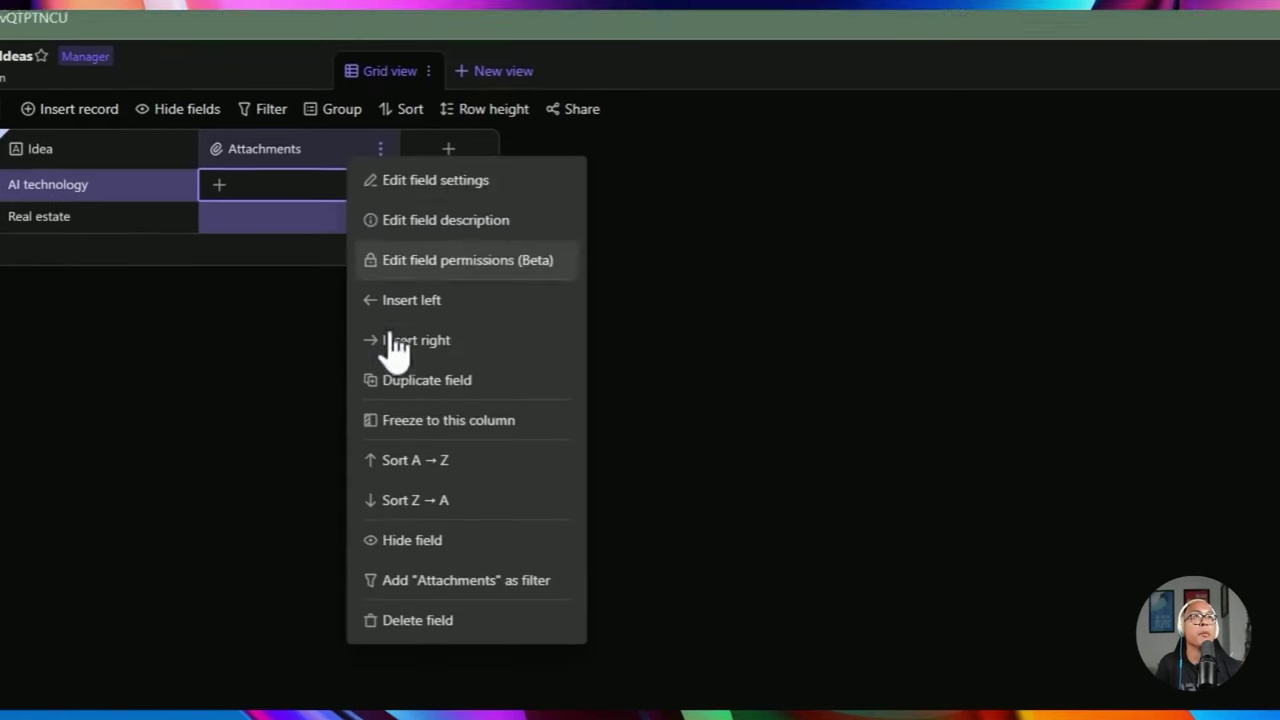
{"action": "left_click", "coordinate": [446, 668]}
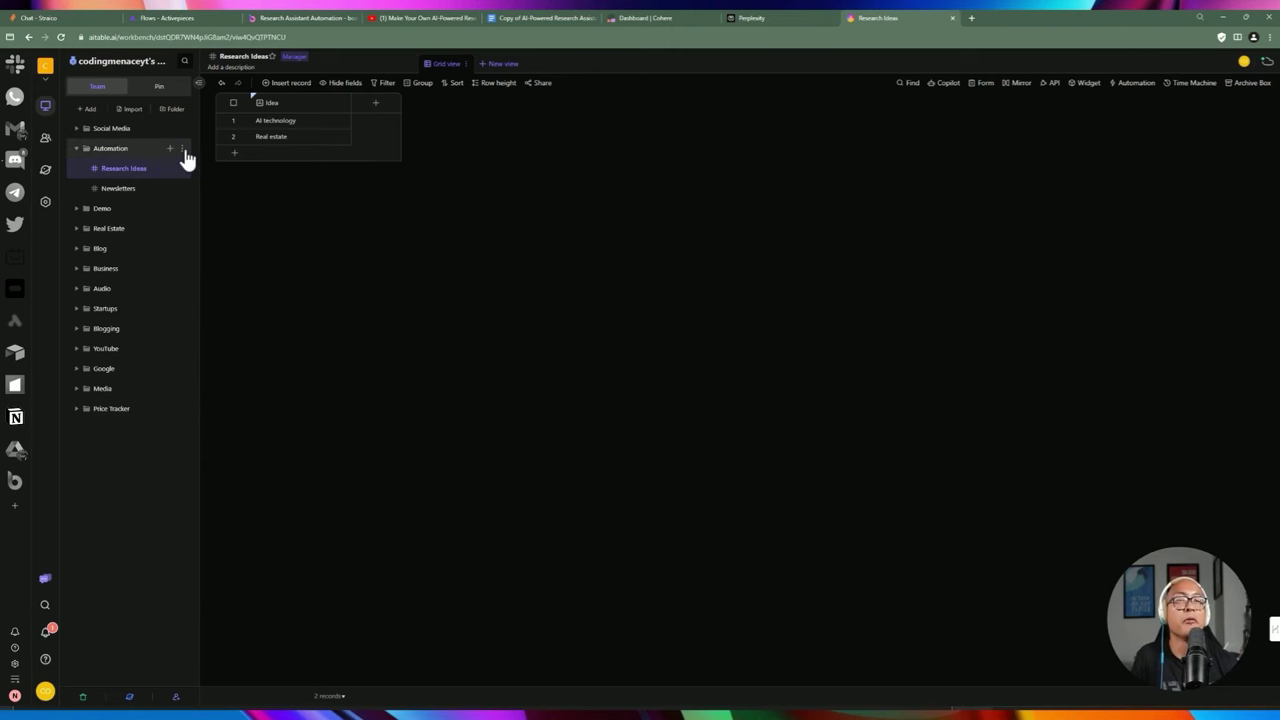
Create another datasheet in the Automation folder and name it "Research Results"
{"action": "left_click", "coordinate": [170, 149]}
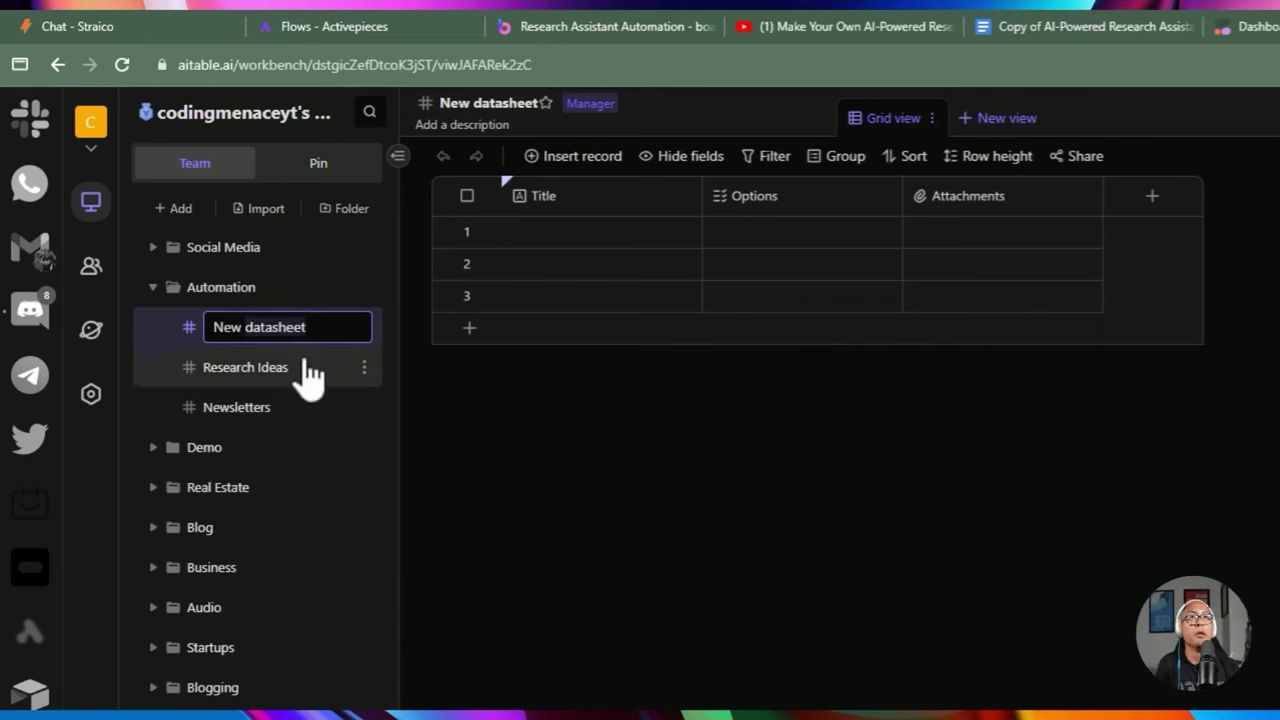
{"action": "key", "text": "BackSpace"}
{"action": "key", "text": "BackSpace"}
{"action": "key", "text": "BackSpace"}
{"action": "key", "text": "BackSpace"}
{"action": "key", "text": "BackSpace"}
{"action": "key", "text": "BackSpace"}
{"action": "key", "text": "BackSpace"}
{"action": "key", "text": "BackSpace"}
{"action": "key", "text": "BackSpace"}
{"action": "type", "text": "Re"}
{"action": "key", "text": "BackSpace"}
{"action": "key", "text": "BackSpace"}
{"action": "key", "text": "BackSpace"}
{"action": "key", "text": "BackSpace"}
{"action": "key", "text": "BackSpace"}
{"action": "key", "text": "BackSpace"}
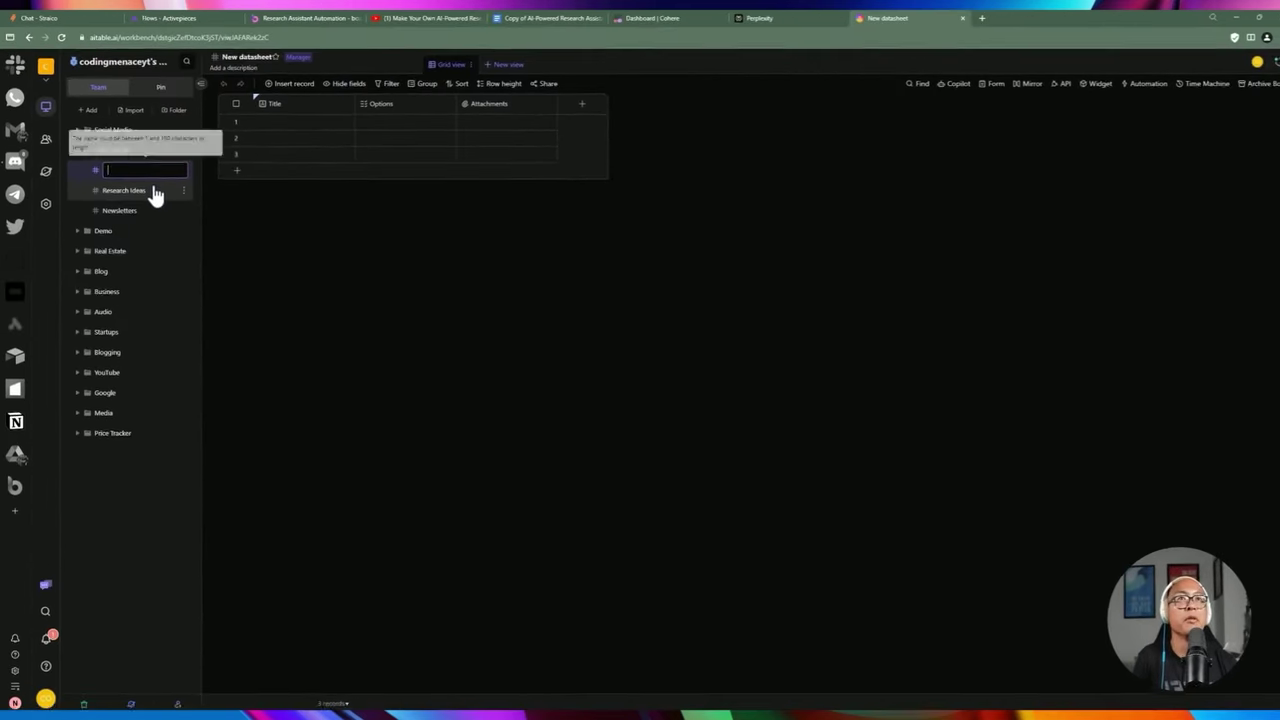
{"action": "type", "text": "Research"}
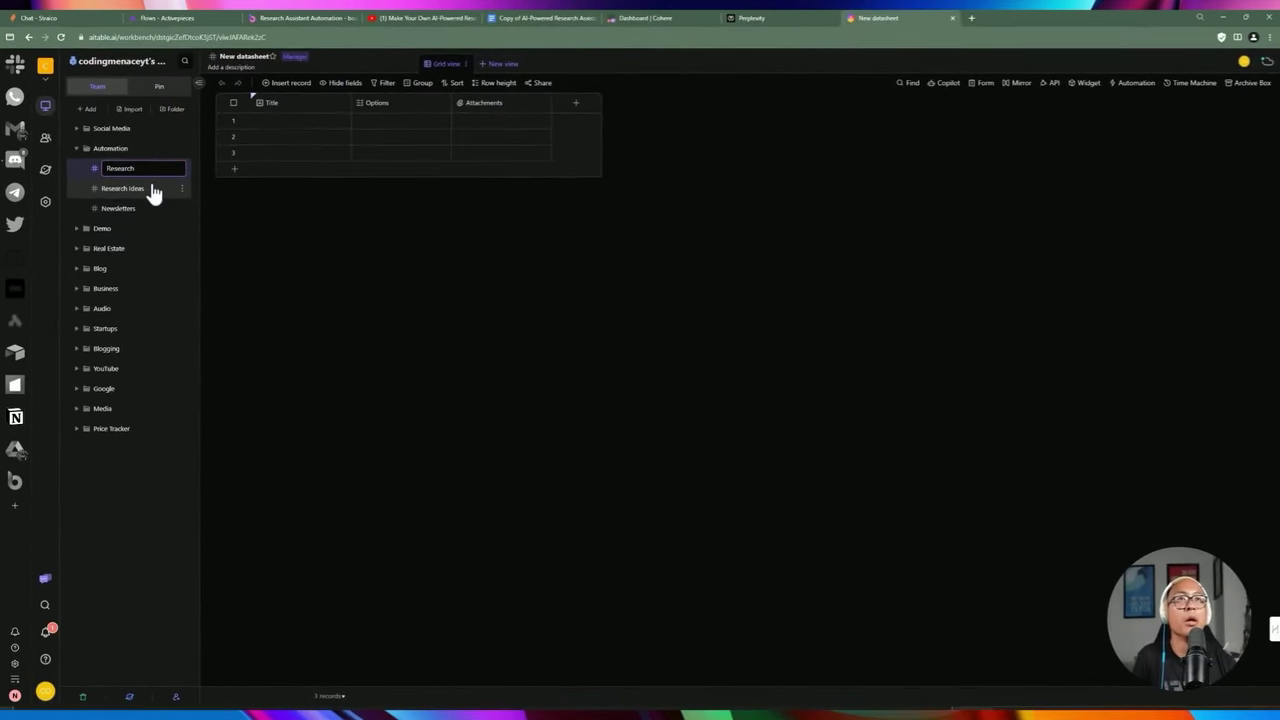
{"action": "type", "text": " Results"}
{"action": "key", "text": "Return"}
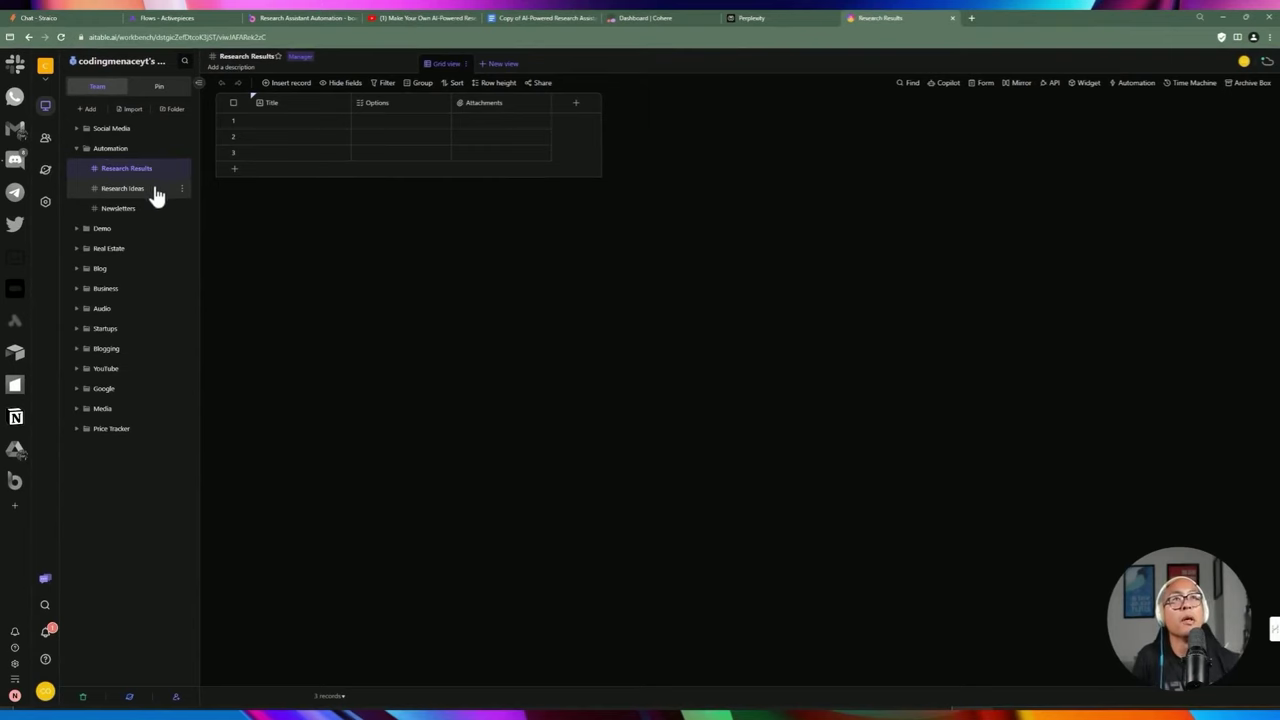
Delete the three empty records from the Research Results datasheet
{"action": "left_click", "coordinate": [233, 121]}
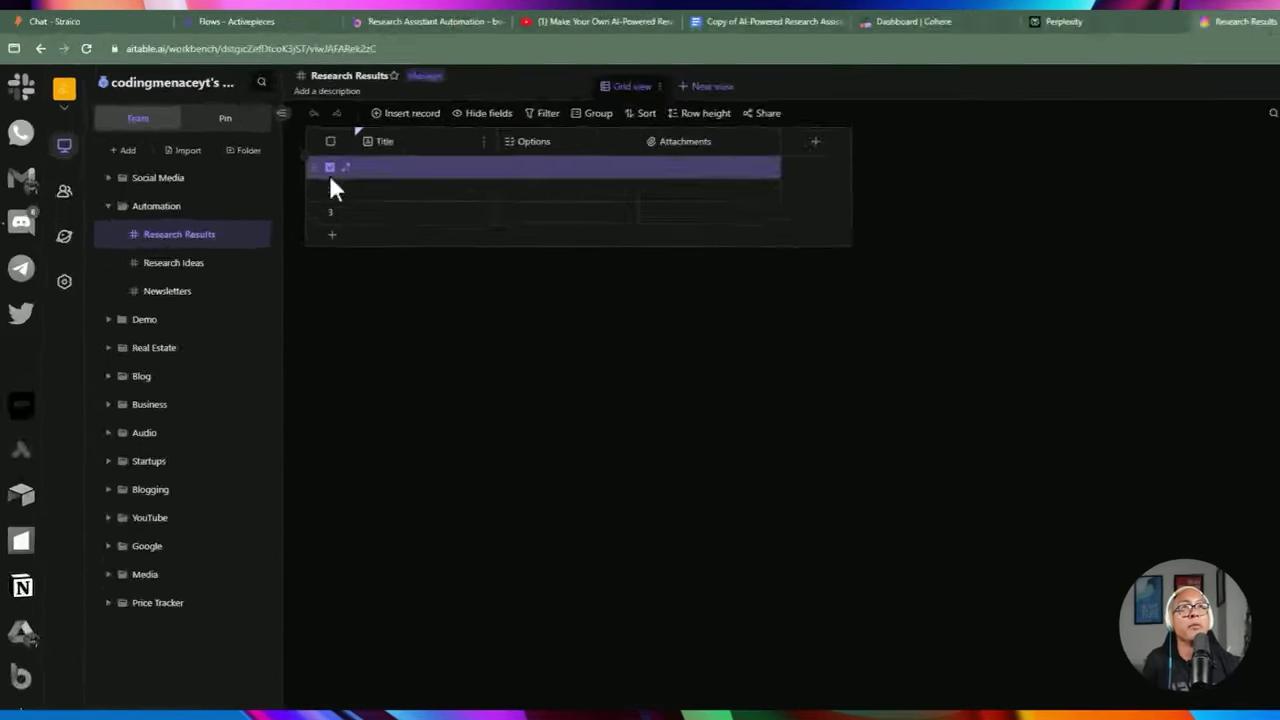
{"action": "left_click", "coordinate": [233, 136]}
{"action": "left_click", "coordinate": [233, 152]}
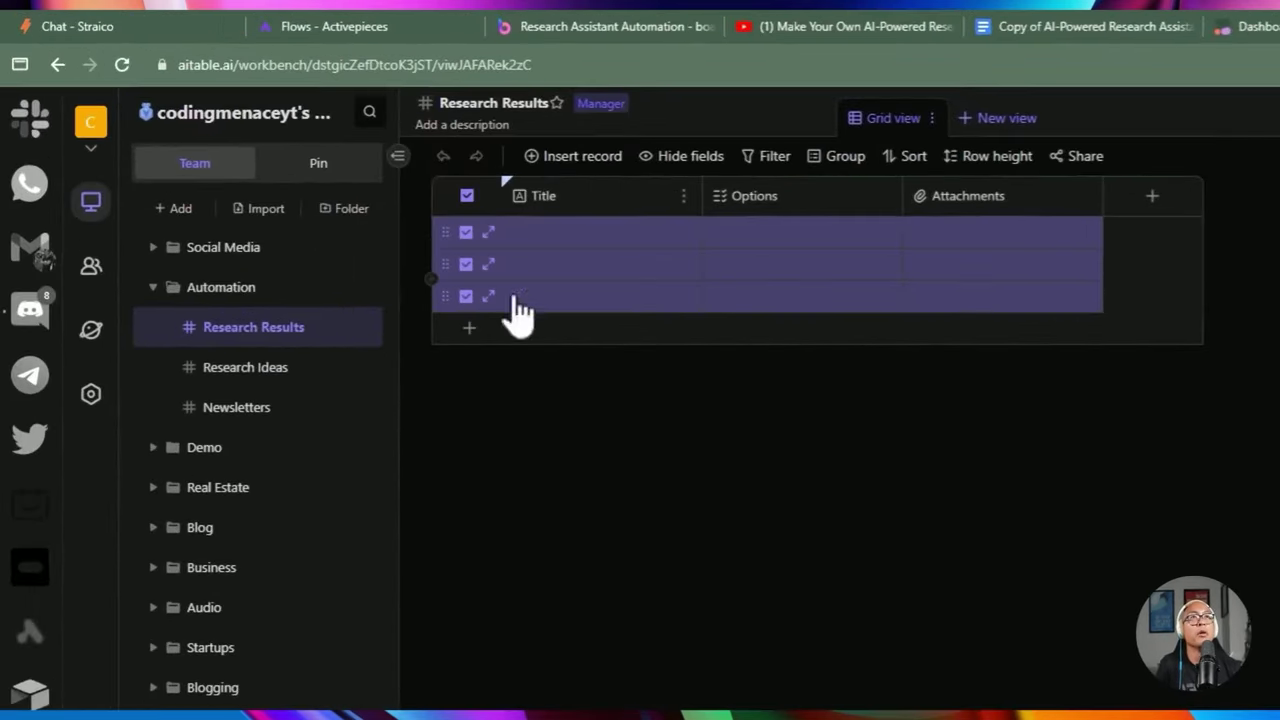
{"action": "right_click", "coordinate": [614, 278]}
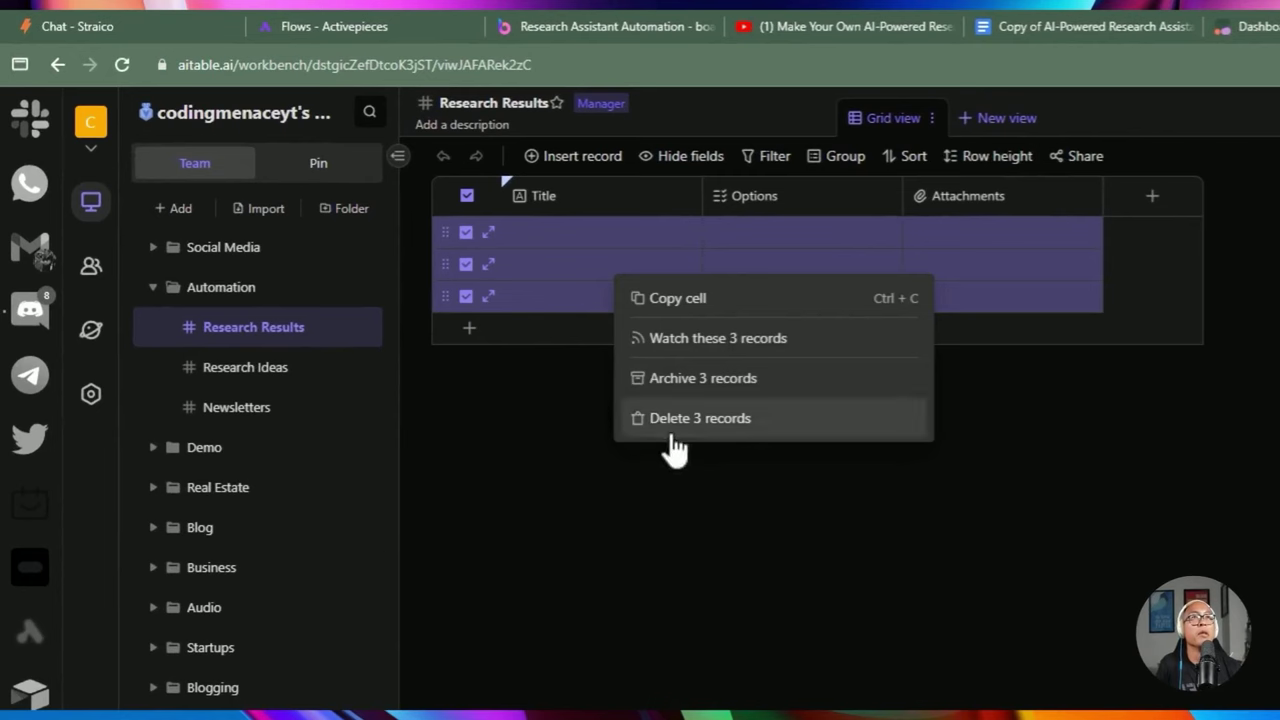
{"action": "left_click", "coordinate": [666, 420]}
Turn the Title field into a Date field named "Date Added" with time, displayed time zone and autofilled creation time enabled
{"action": "double_click", "coordinate": [560, 196]}
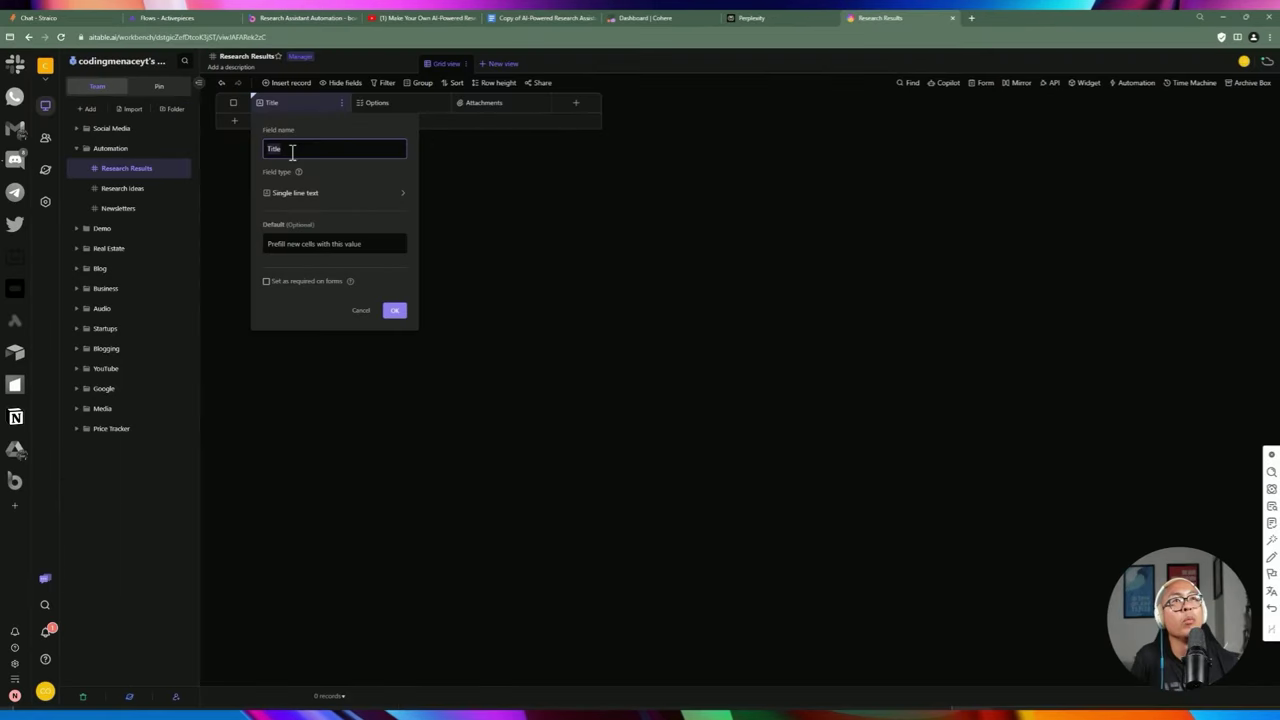
{"action": "left_click", "coordinate": [297, 192]}
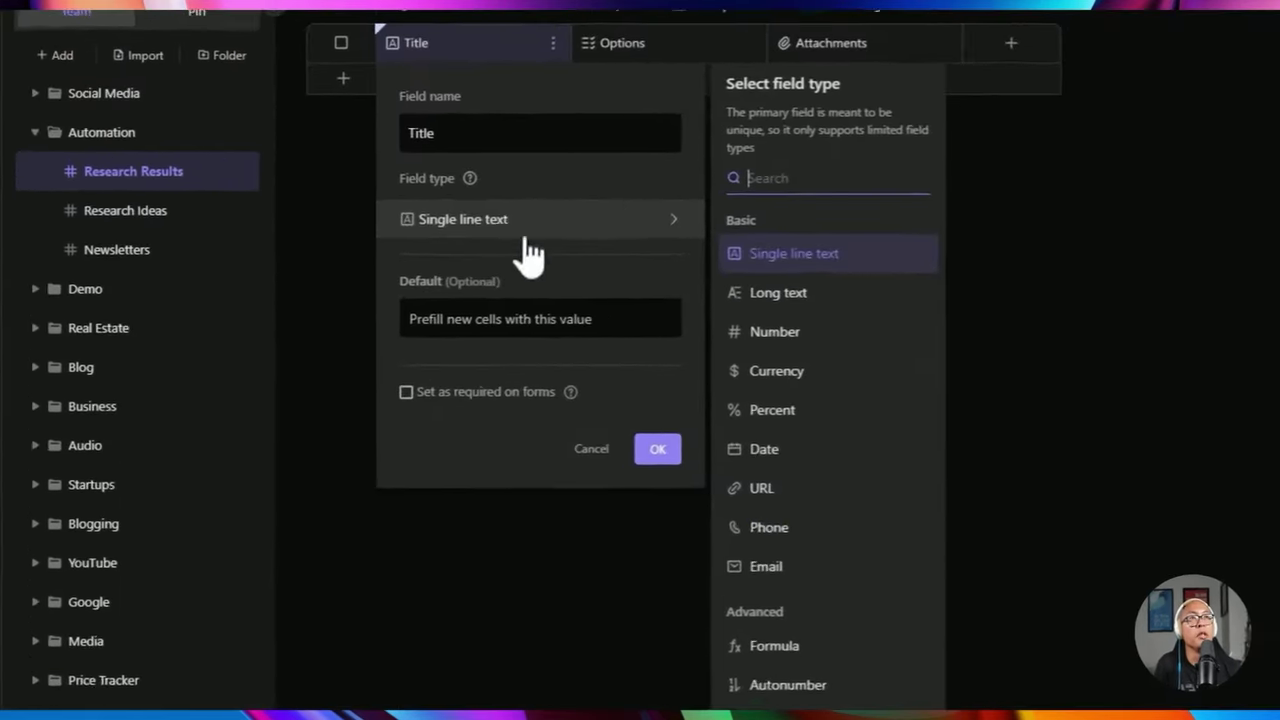
{"action": "left_click", "coordinate": [464, 309]}
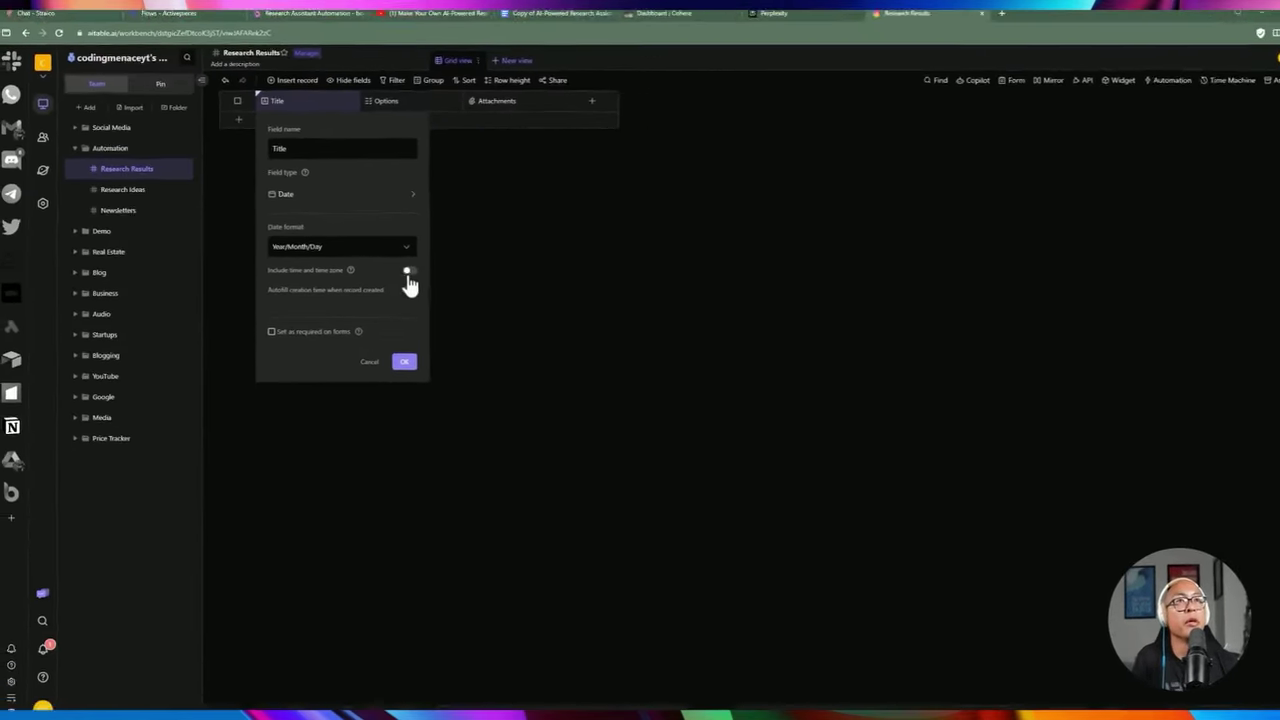
{"action": "left_click", "coordinate": [408, 271]}
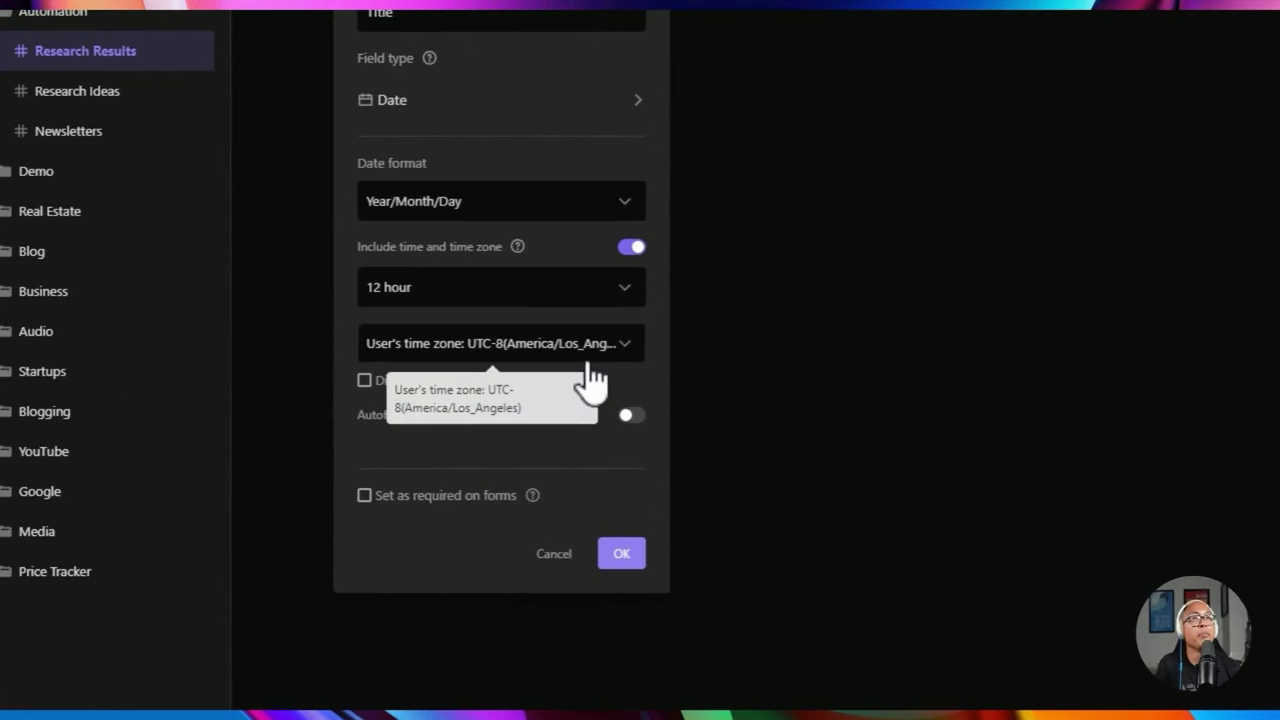
{"action": "left_click", "coordinate": [402, 385]}
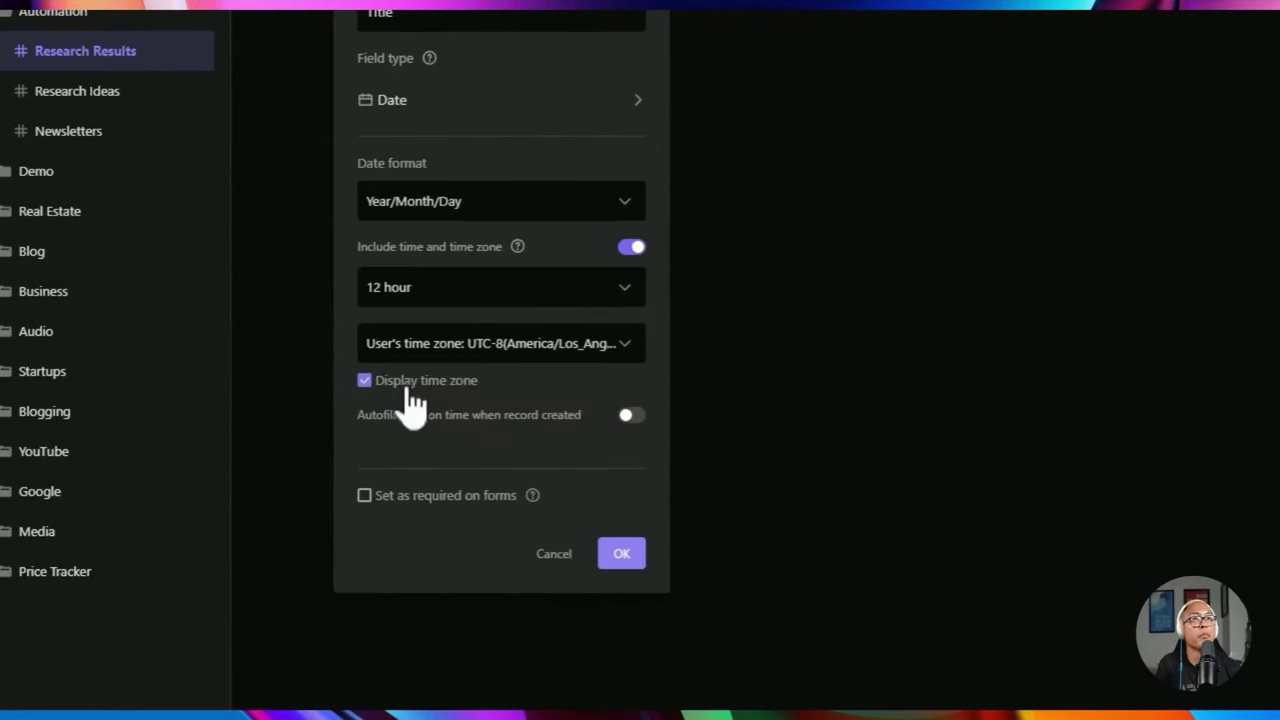
{"action": "left_click", "coordinate": [626, 415]}
{"action": "scroll", "coordinate": [560, 380], "scroll_direction": "up", "scroll_amount": 3}
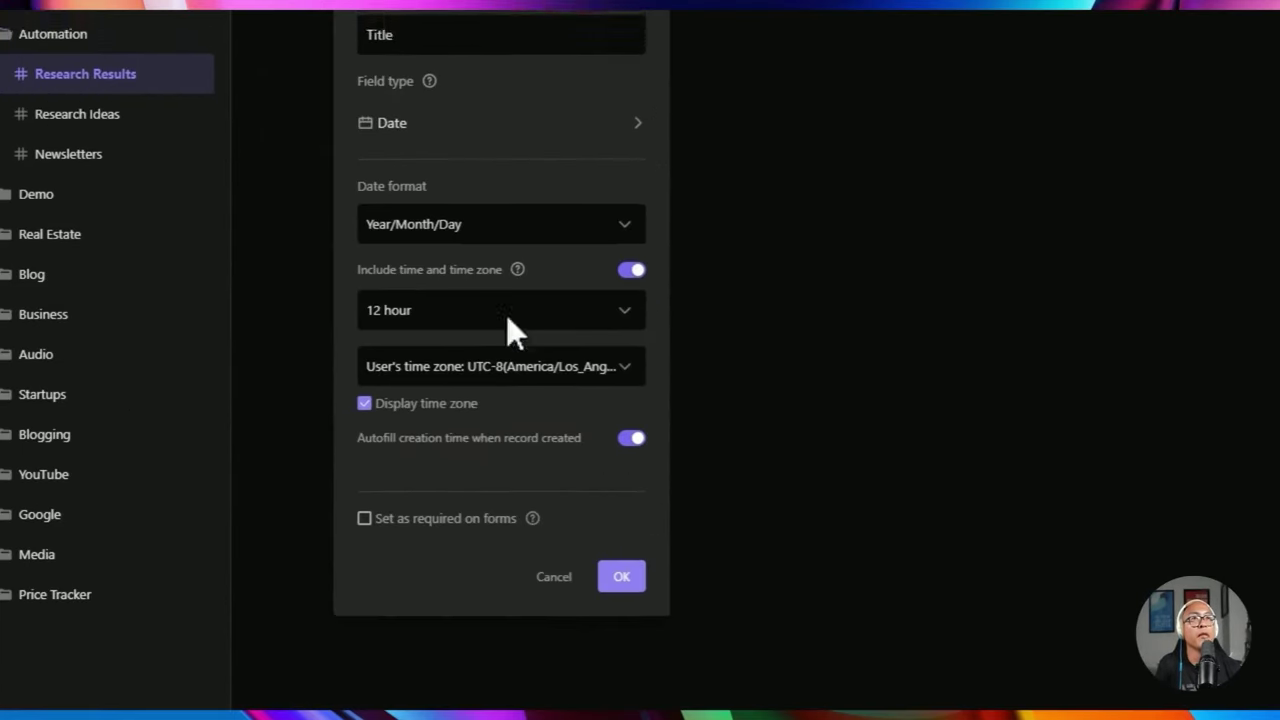
{"action": "type", "text": "Add"}
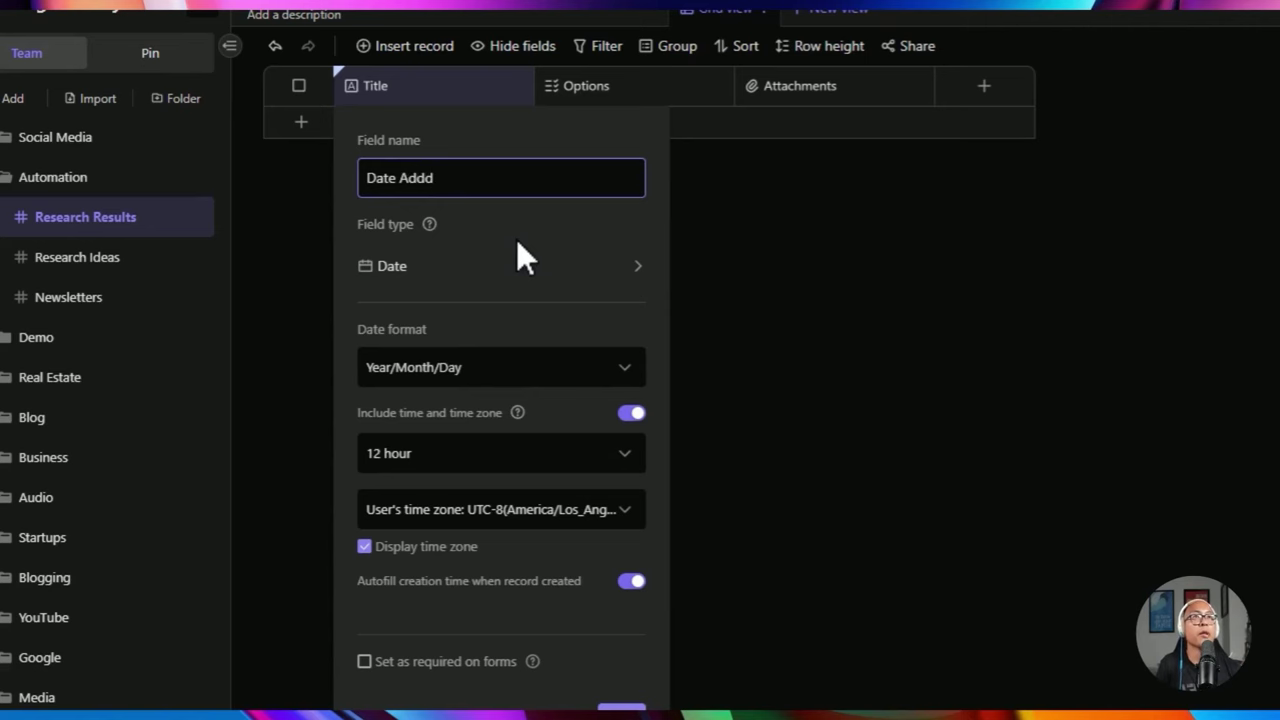
{"action": "type", "text": "ed"}
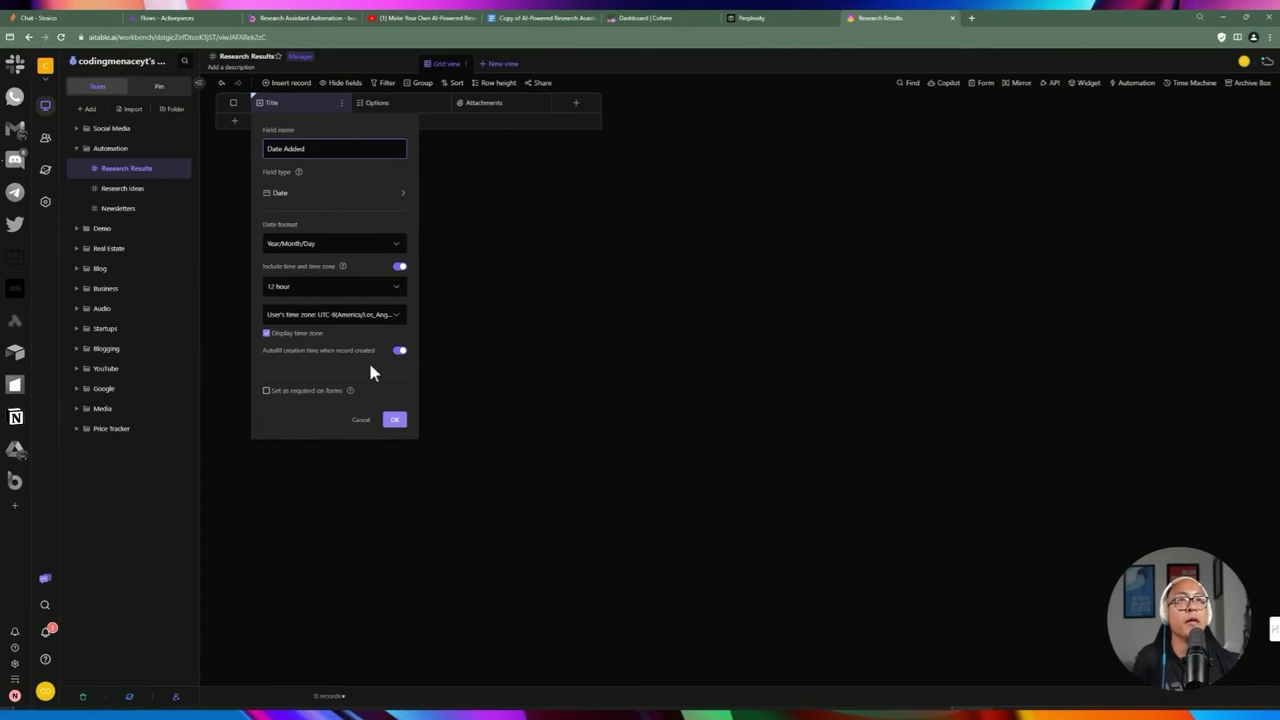
{"action": "left_click", "coordinate": [395, 420]}
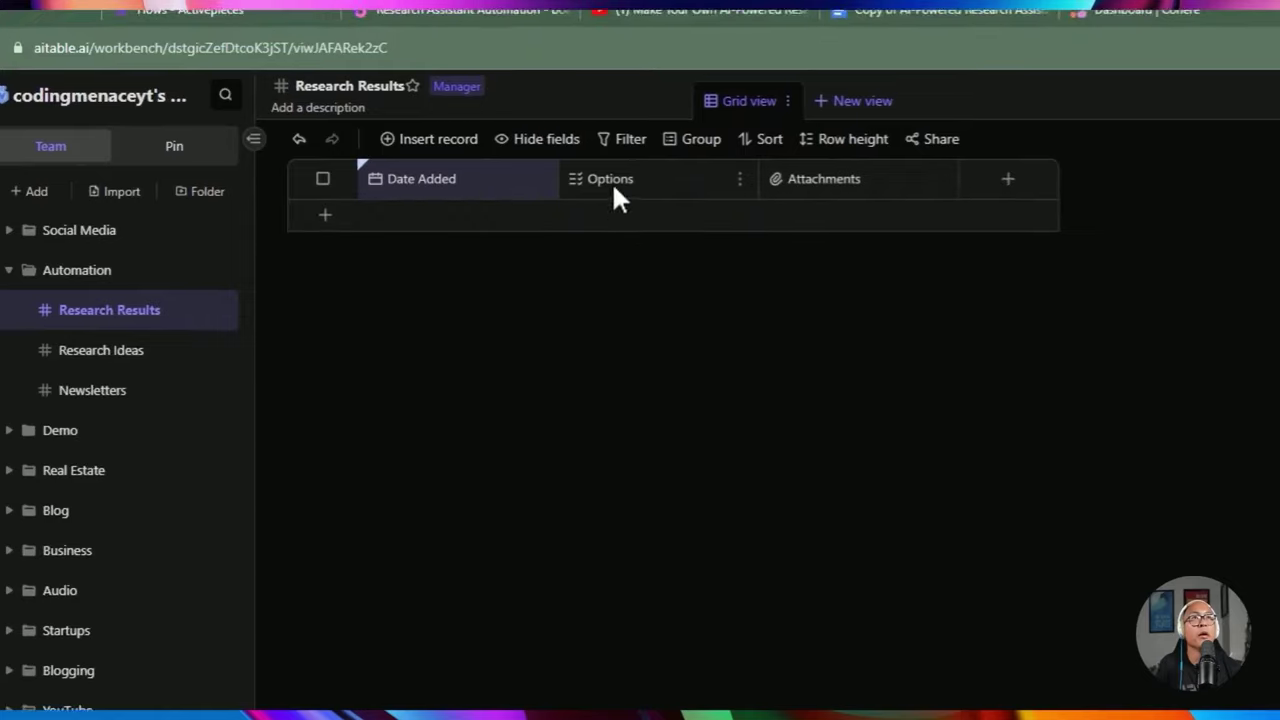
Rename the Options field of Research Results to "Summary" and change its type to Long text
{"action": "left_click", "coordinate": [379, 103]}
{"action": "type", "text": "Summary"}
{"action": "left_click", "coordinate": [720, 363]}
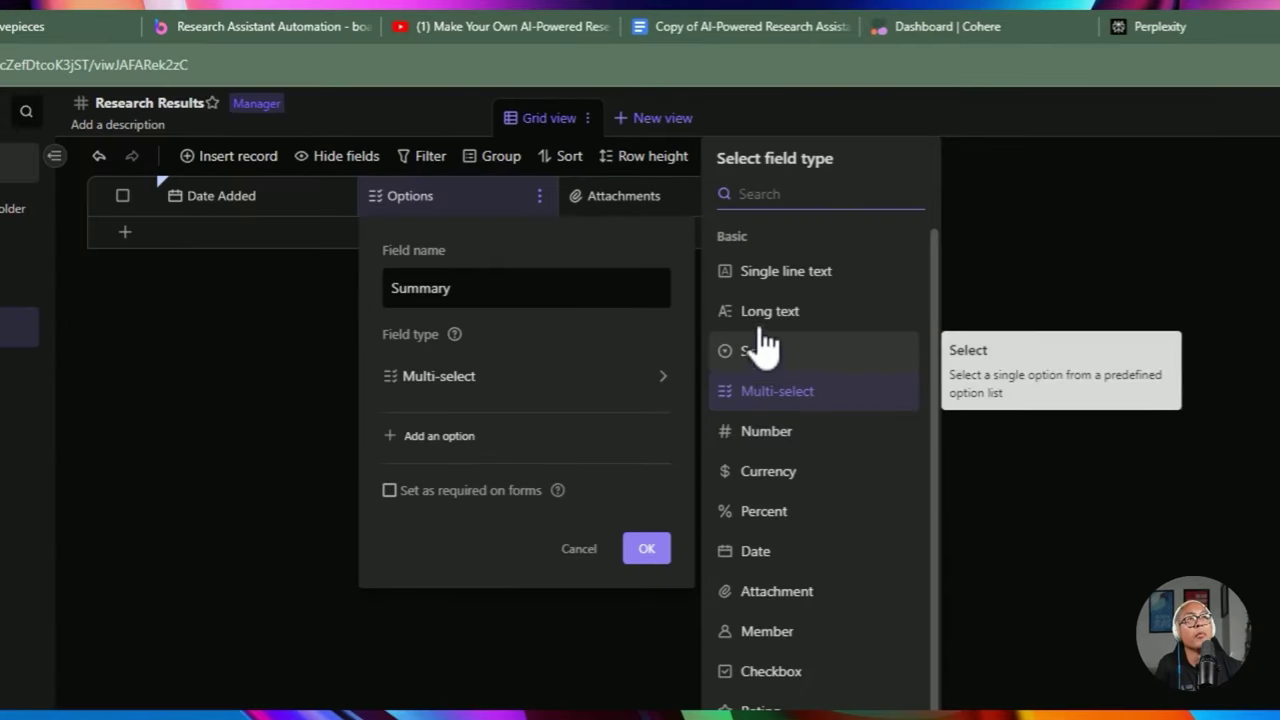
{"action": "left_click", "coordinate": [762, 318]}
{"action": "left_click", "coordinate": [646, 548]}
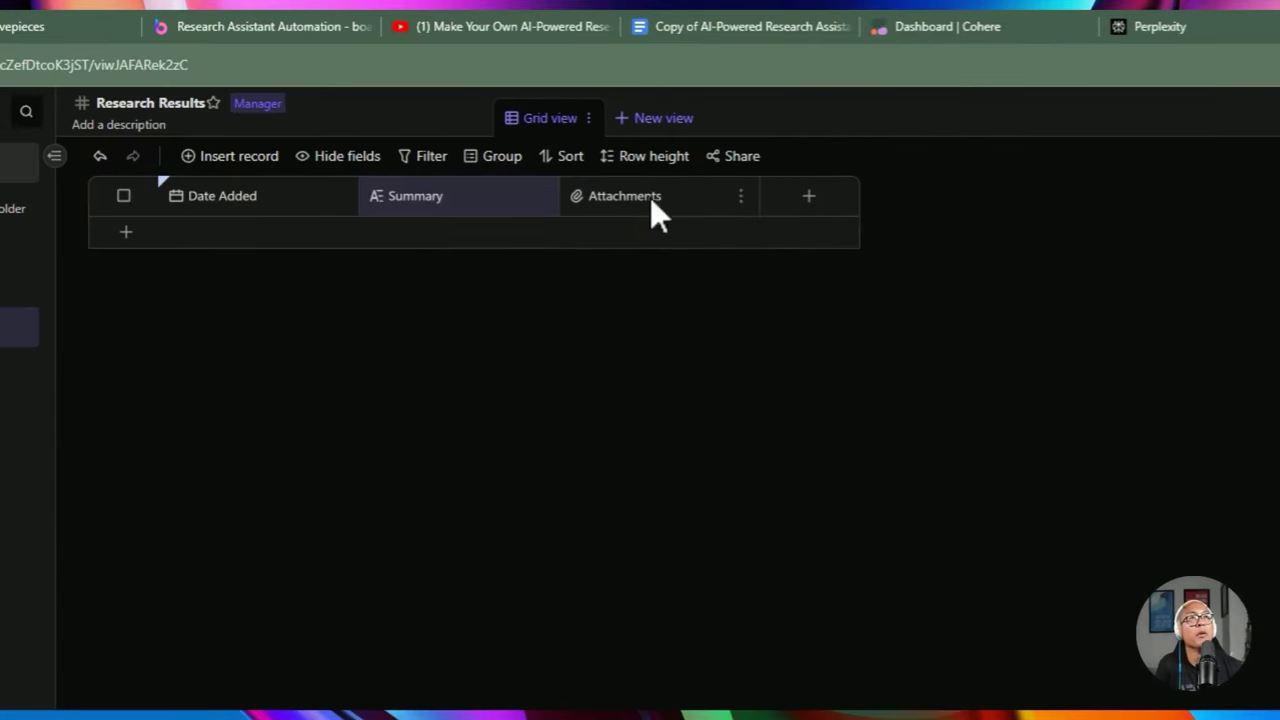
Rename the Attachments field of Research Results to "Idea" and change its type to Single line text
{"action": "left_click", "coordinate": [635, 200]}
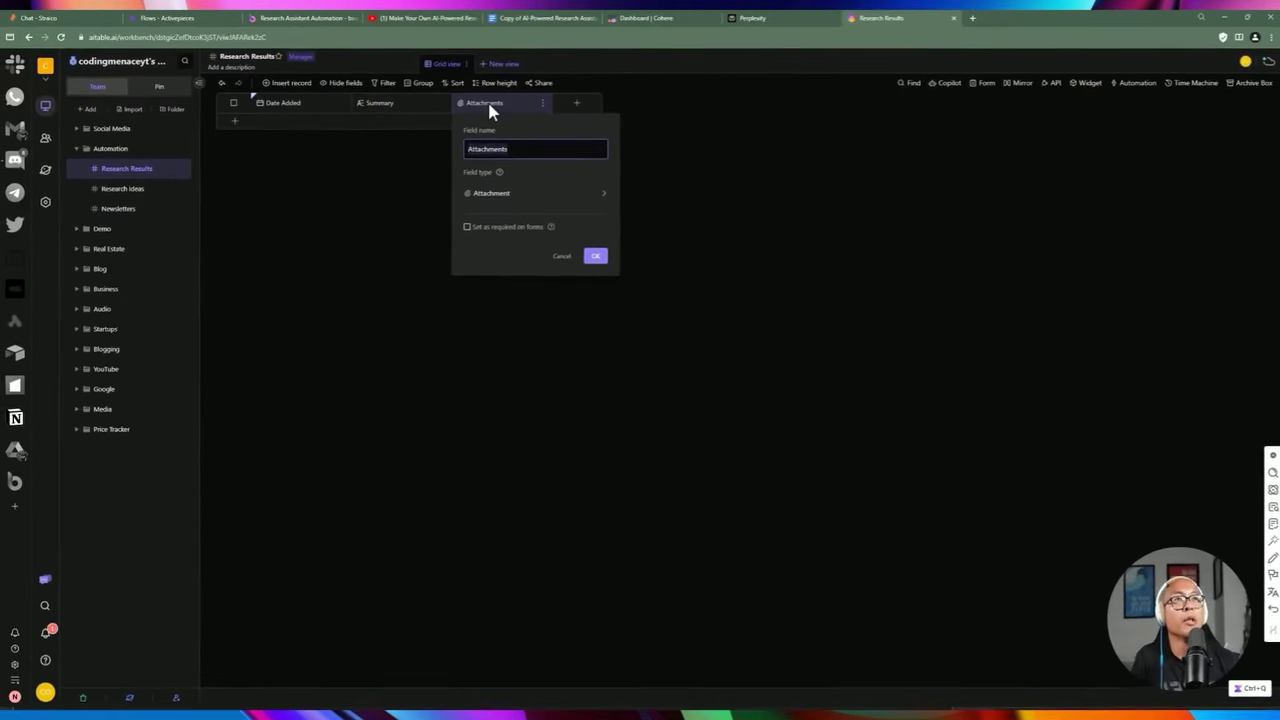
{"action": "type", "text": "Idea"}
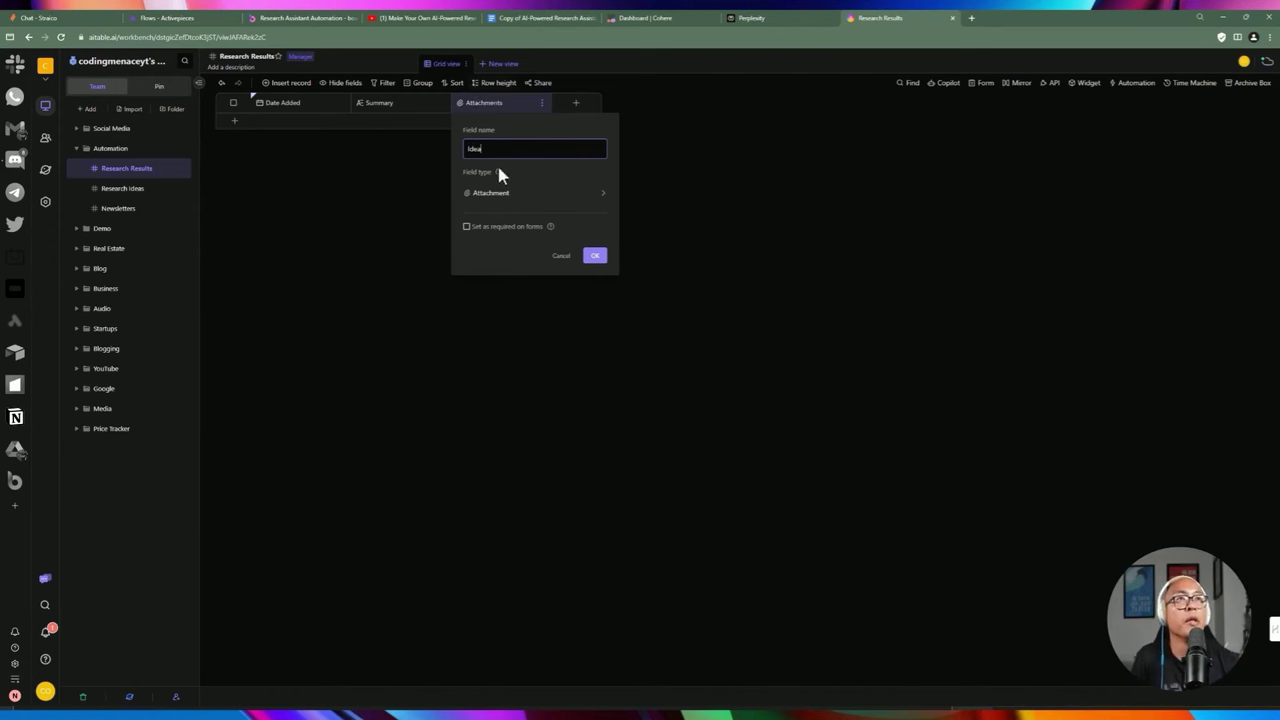
{"action": "left_click", "coordinate": [508, 195]}
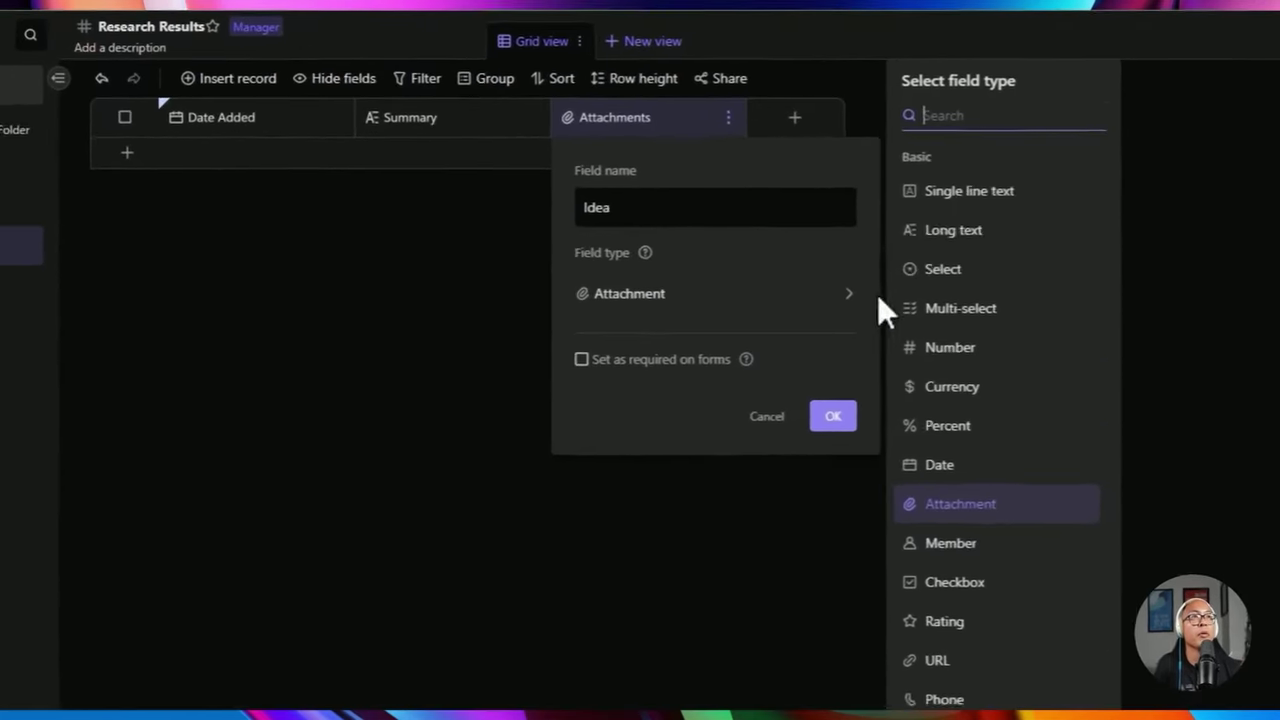
{"action": "left_click", "coordinate": [650, 143]}
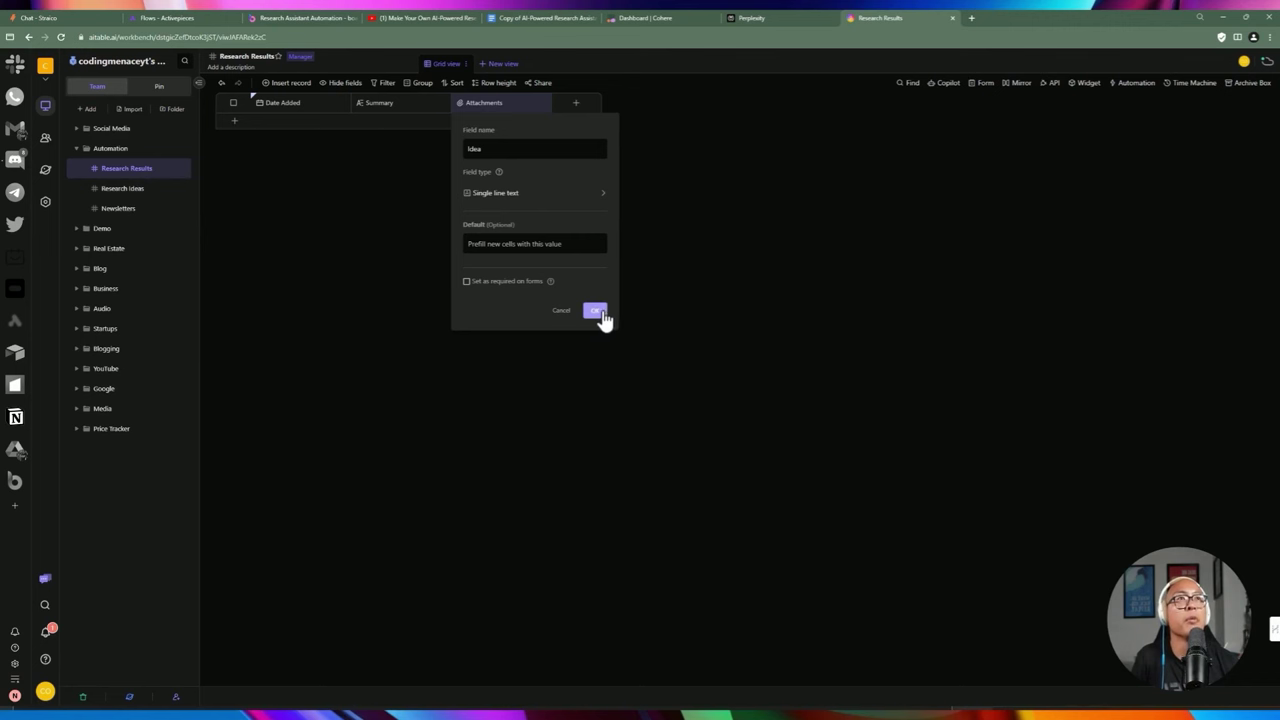
{"action": "left_click", "coordinate": [482, 150]}
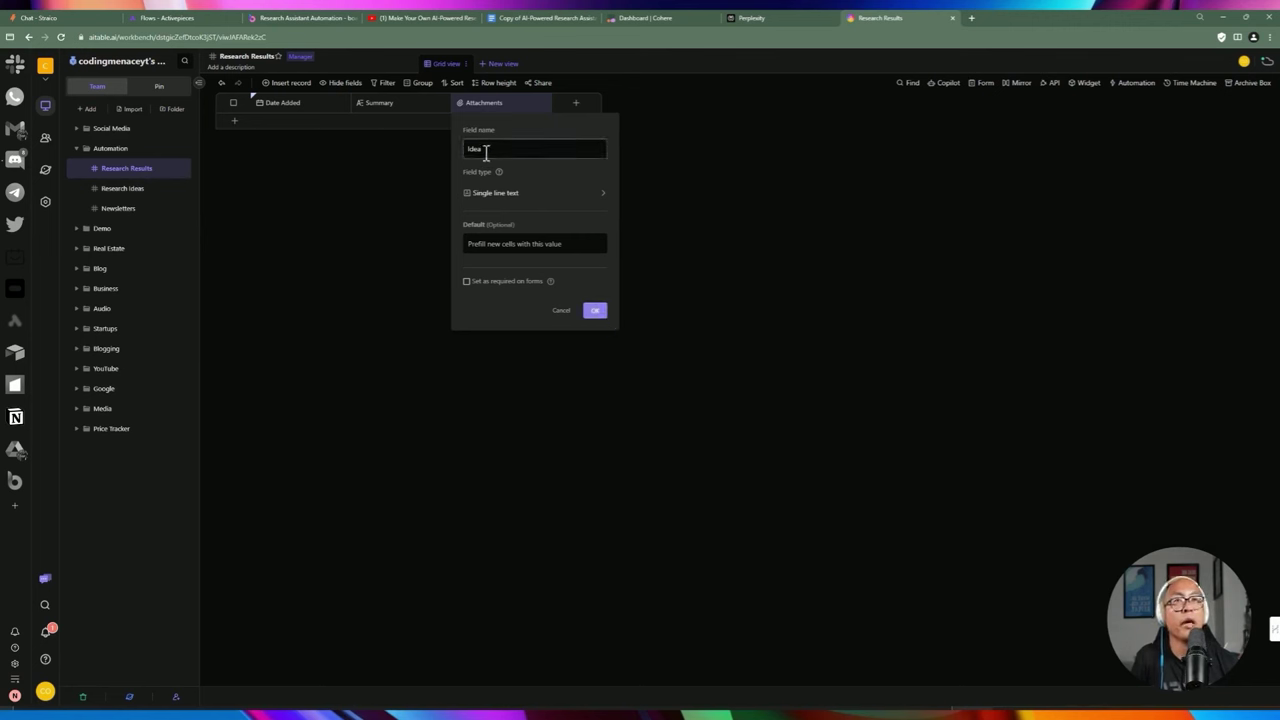
{"action": "left_click", "coordinate": [594, 310]}
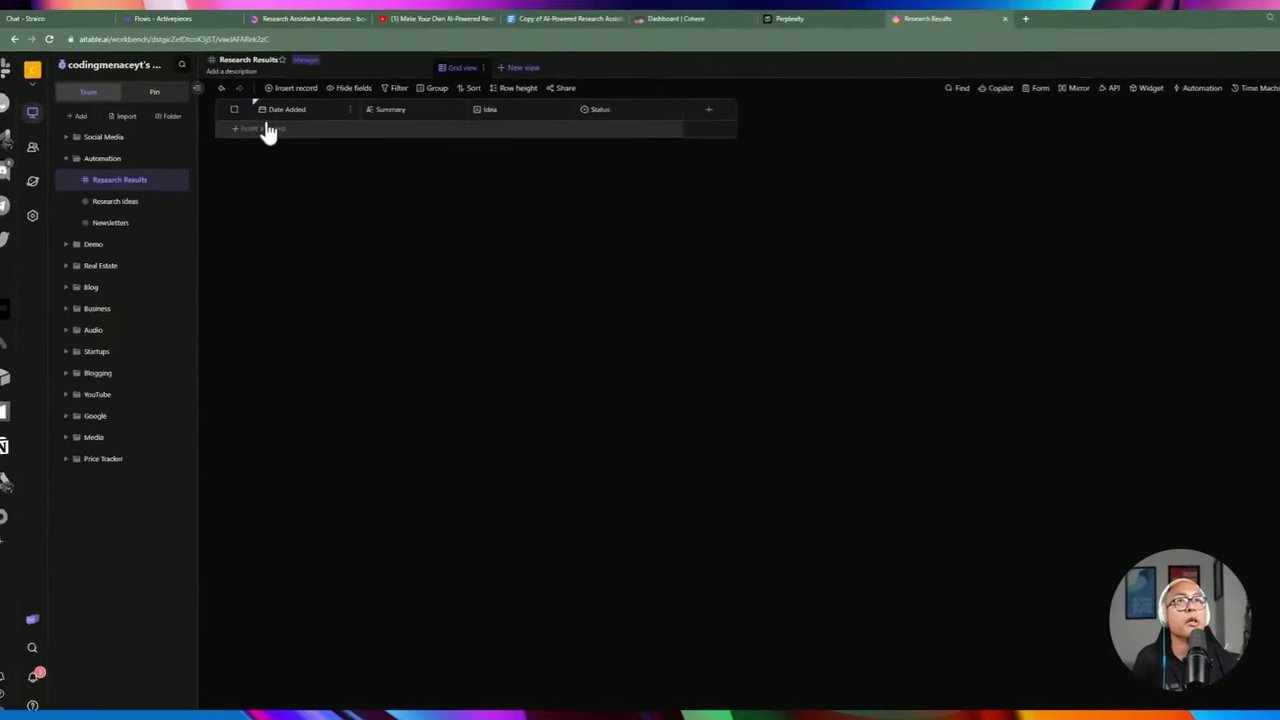
Review the fields of the Research Ideas and Research Results datasheets
{"action": "left_click", "coordinate": [124, 189]}
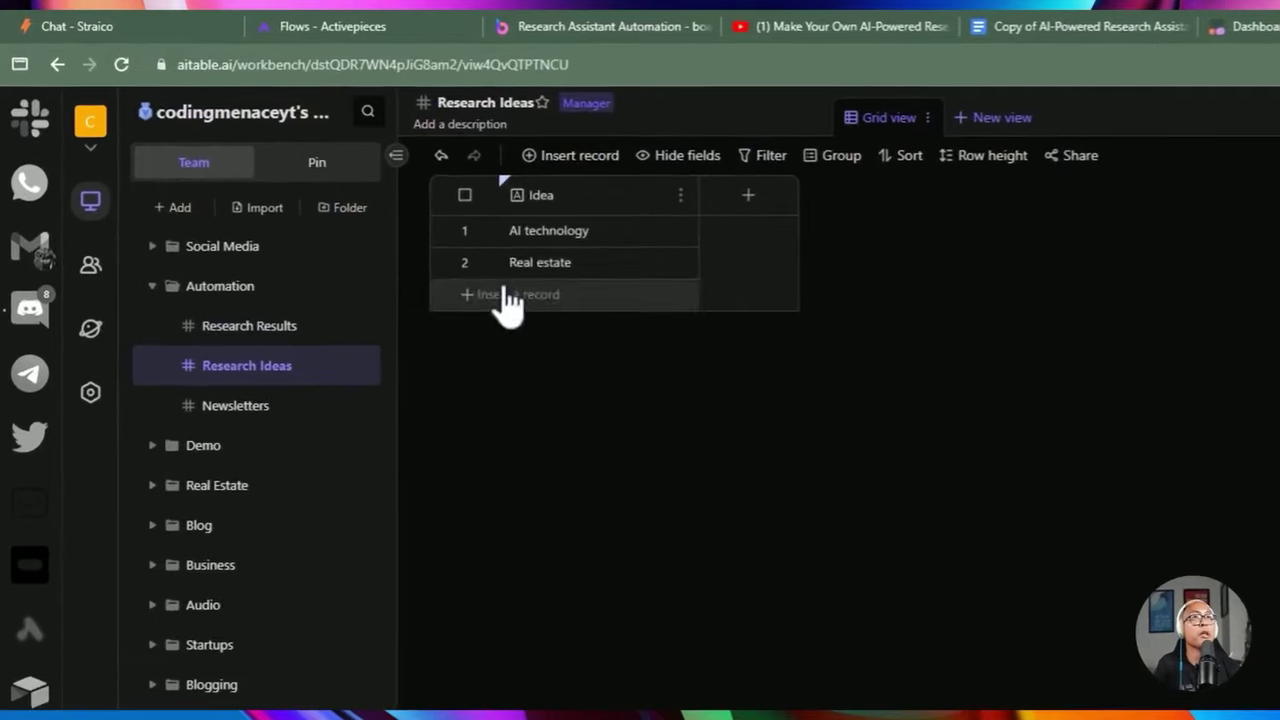
{"action": "left_click", "coordinate": [320, 330]}
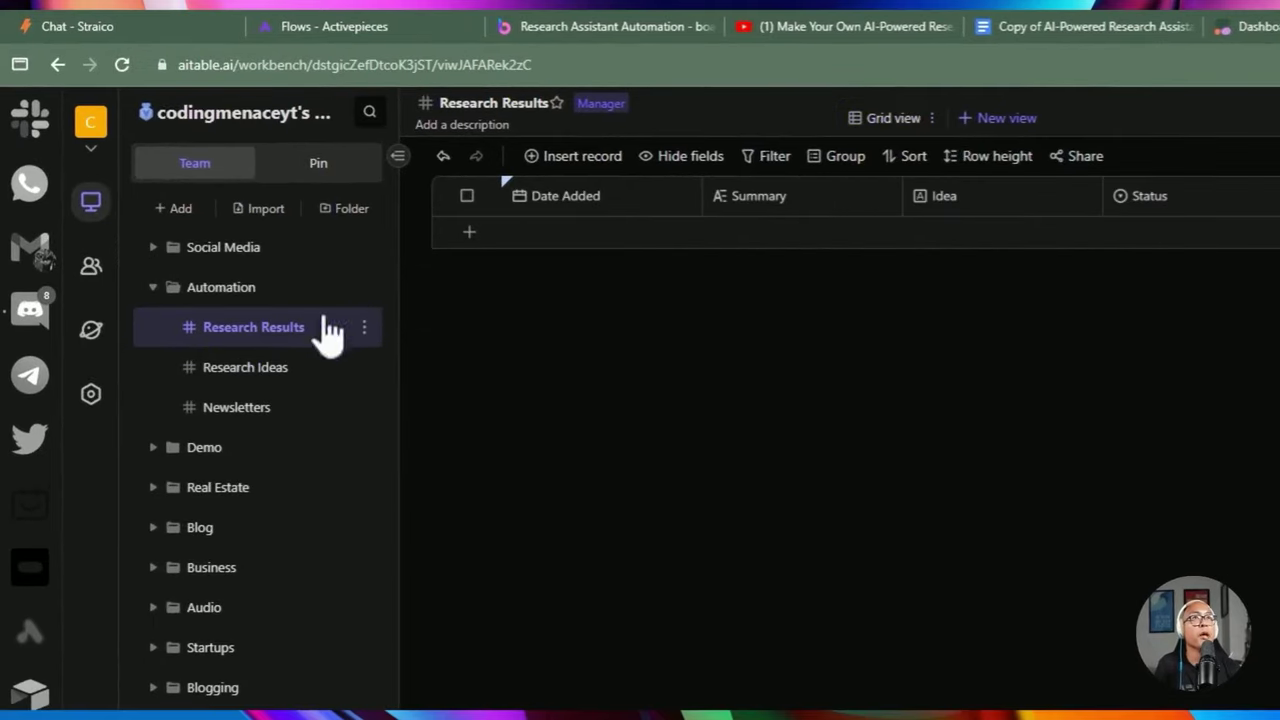
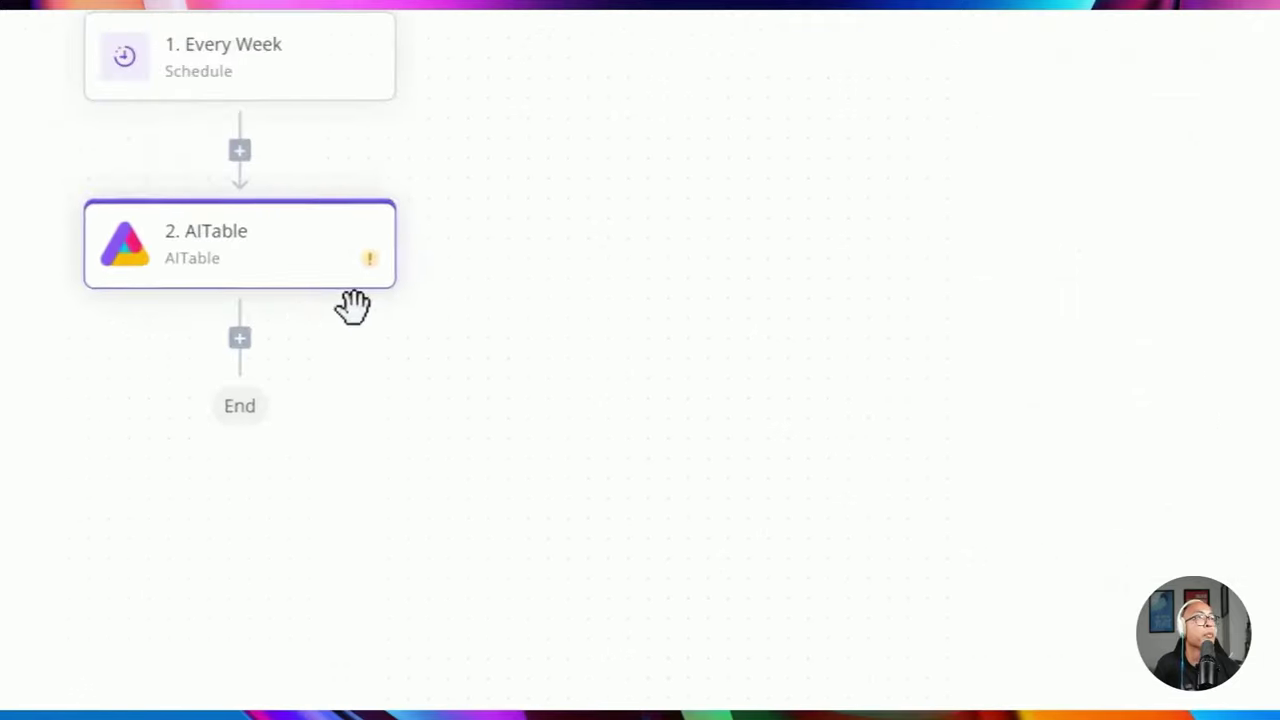
Configure the AITable step in Activepieces with the Find Records action, the apitable connection and the workspace's space
{"action": "left_click", "coordinate": [1067, 116]}
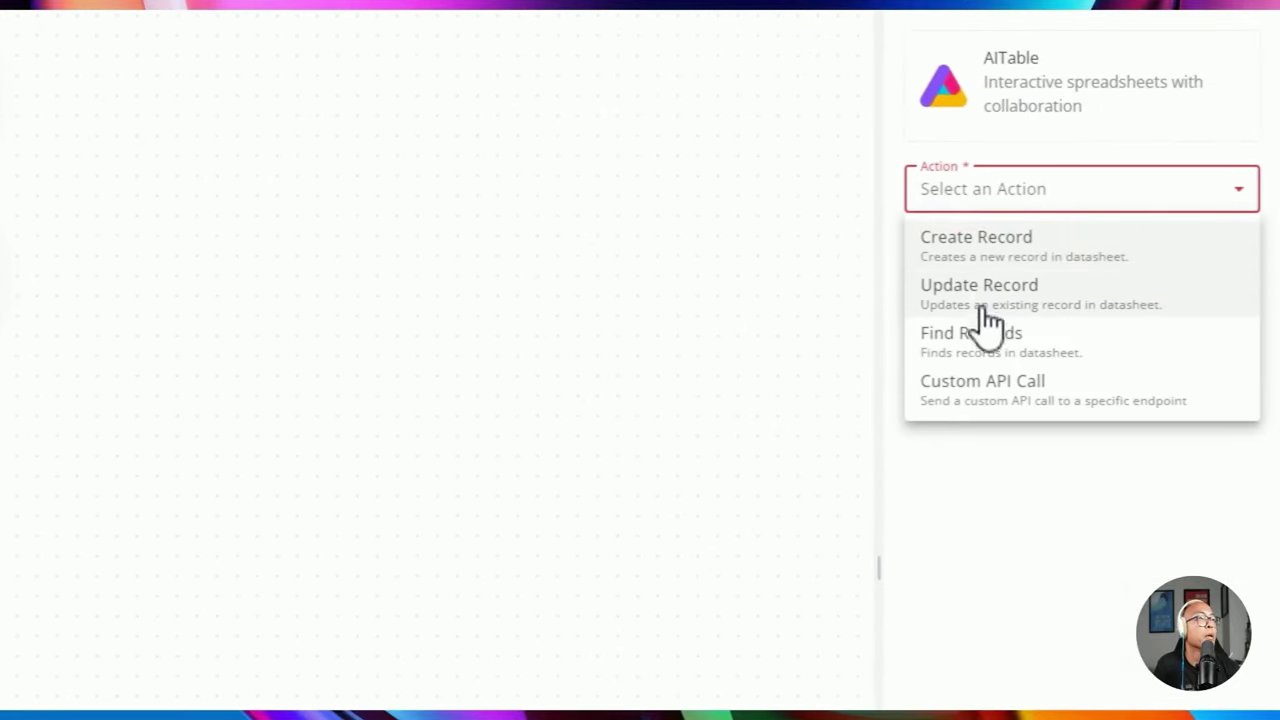
{"action": "left_click", "coordinate": [982, 342]}
{"action": "left_click", "coordinate": [1008, 292]}
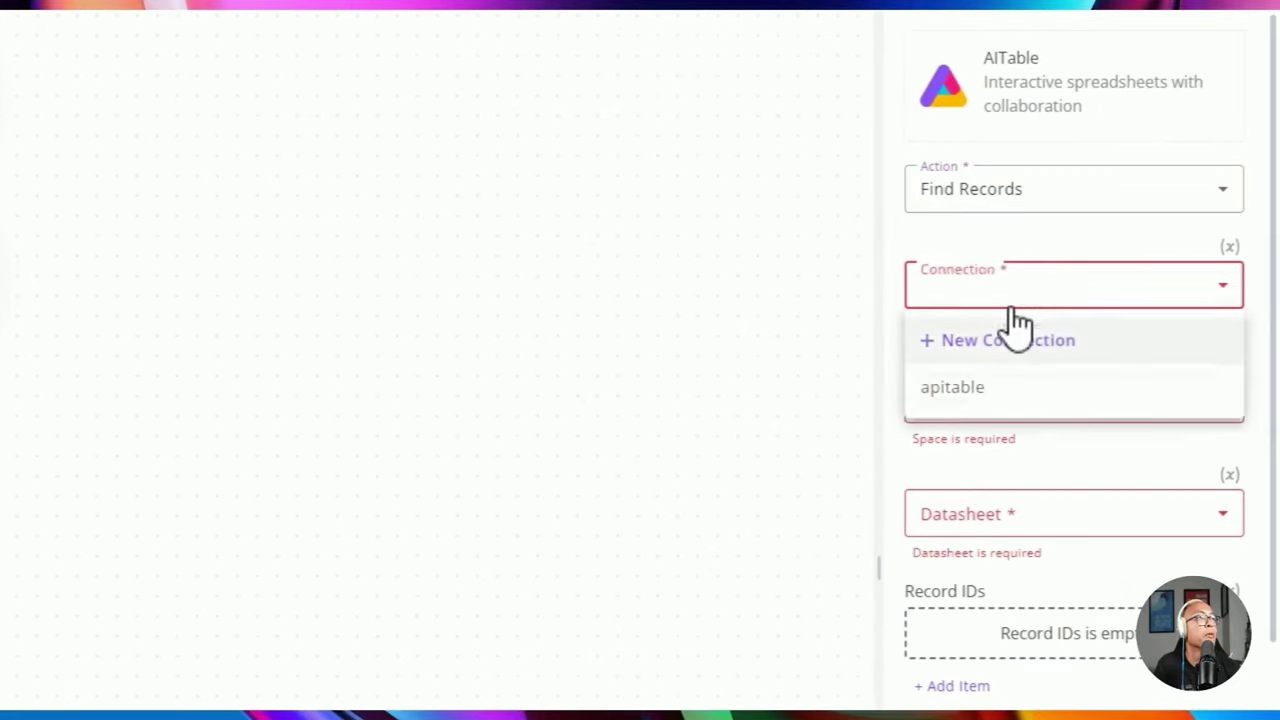
{"action": "left_click", "coordinate": [986, 388]}
{"action": "left_click", "coordinate": [1001, 398]}
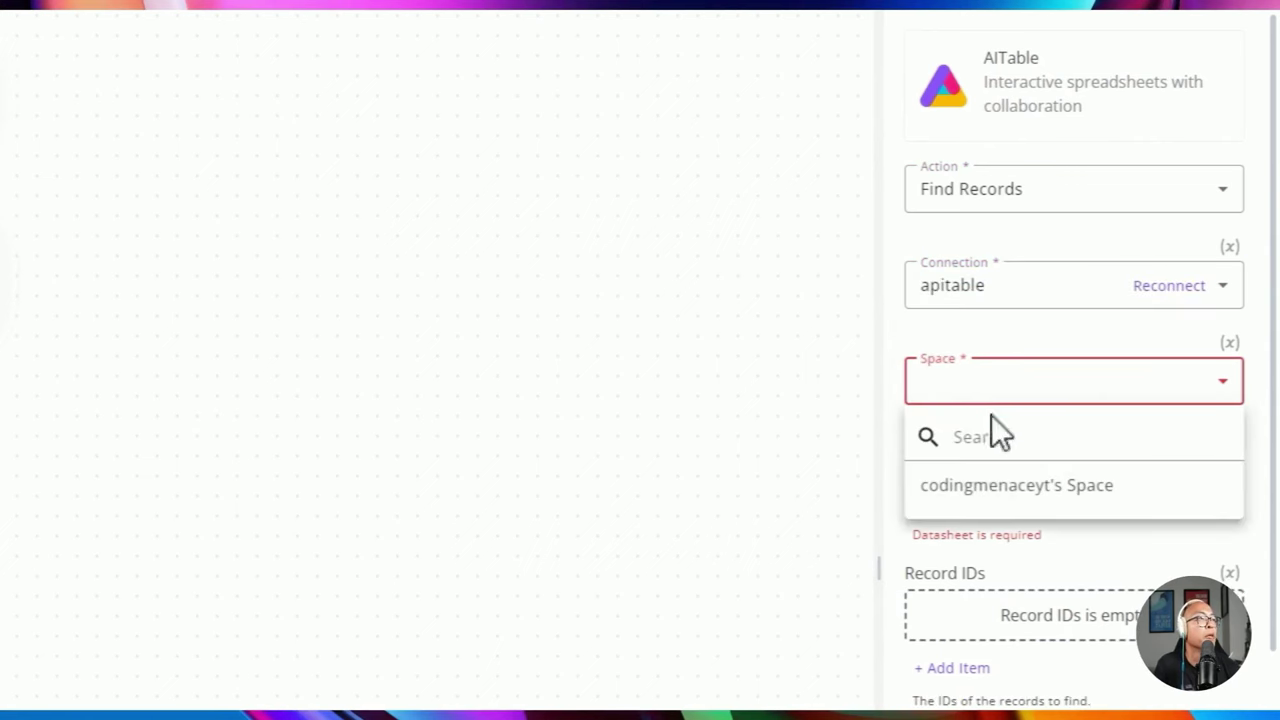
{"action": "left_click", "coordinate": [986, 492]}
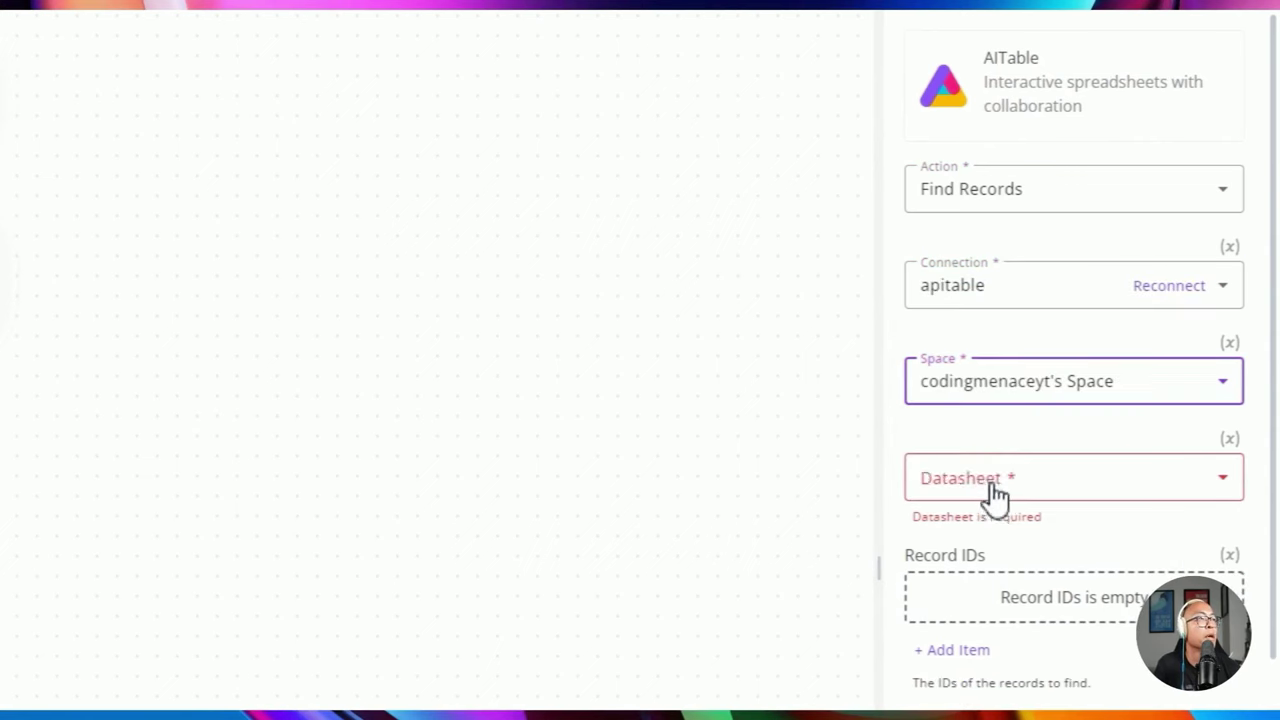
Set the AITable step's datasheet to Research Ideas and rename the step "Get research ideas"
{"action": "left_click", "coordinate": [995, 485]}
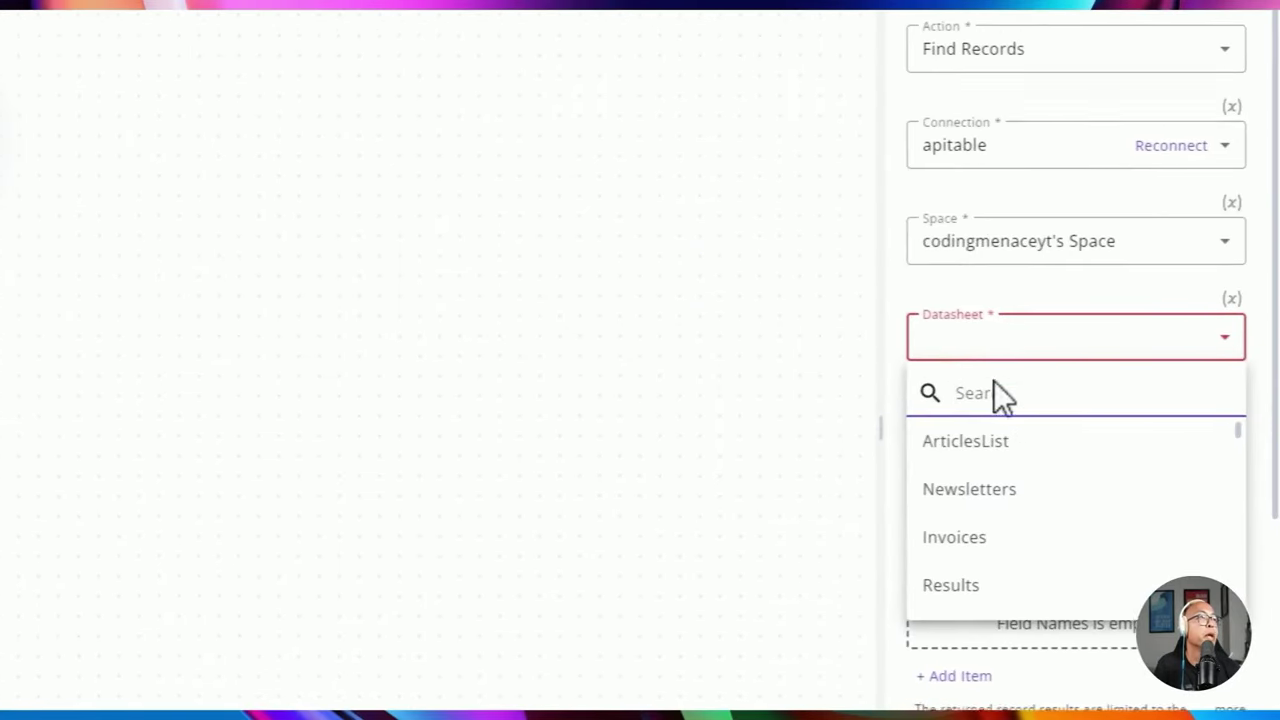
{"action": "left_click", "coordinate": [1057, 418]}
{"action": "left_click", "coordinate": [1060, 410]}
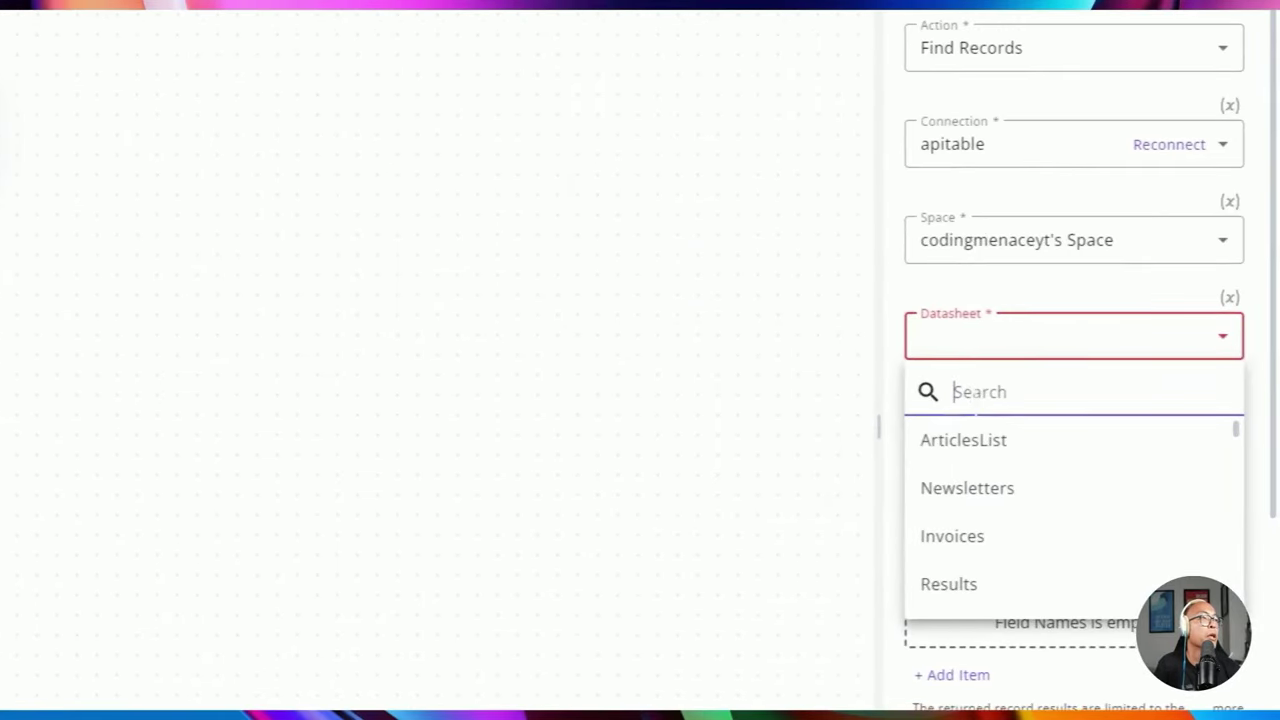
{"action": "type", "text": "res"}
{"action": "left_click", "coordinate": [1016, 541]}
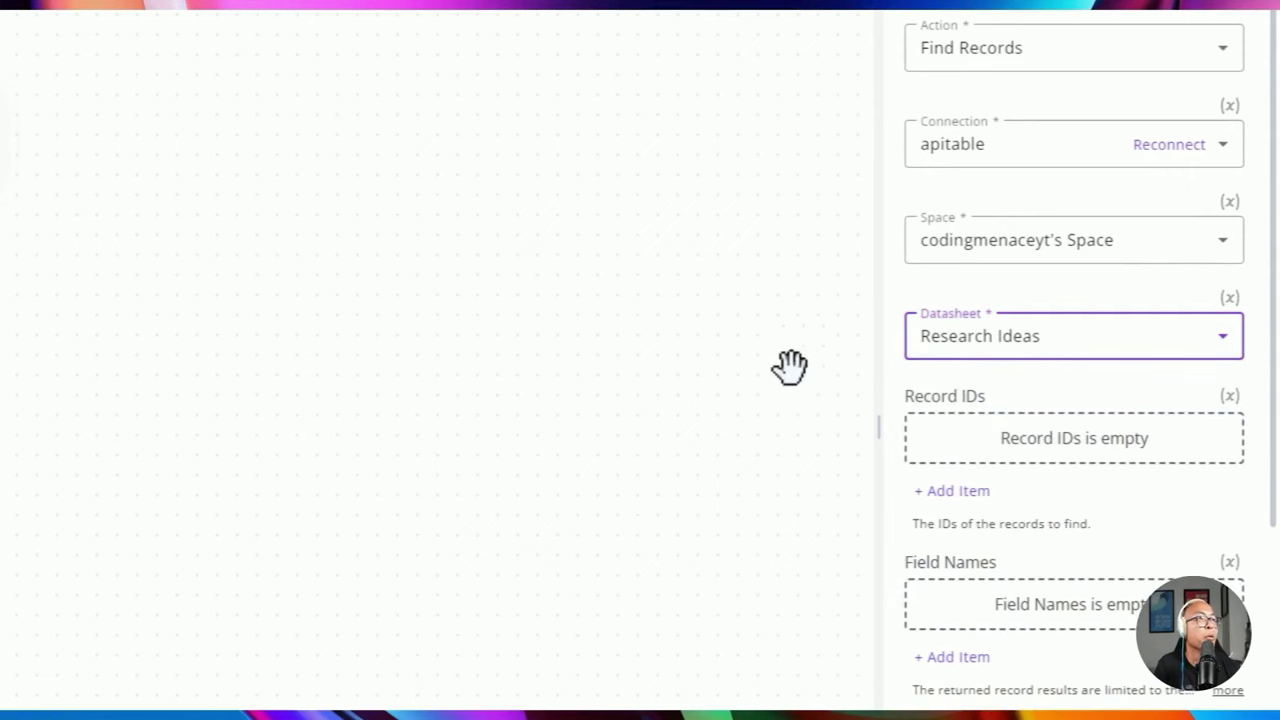
{"action": "left_click", "coordinate": [944, 186]}
{"action": "type", "text": "Get research ideas"}
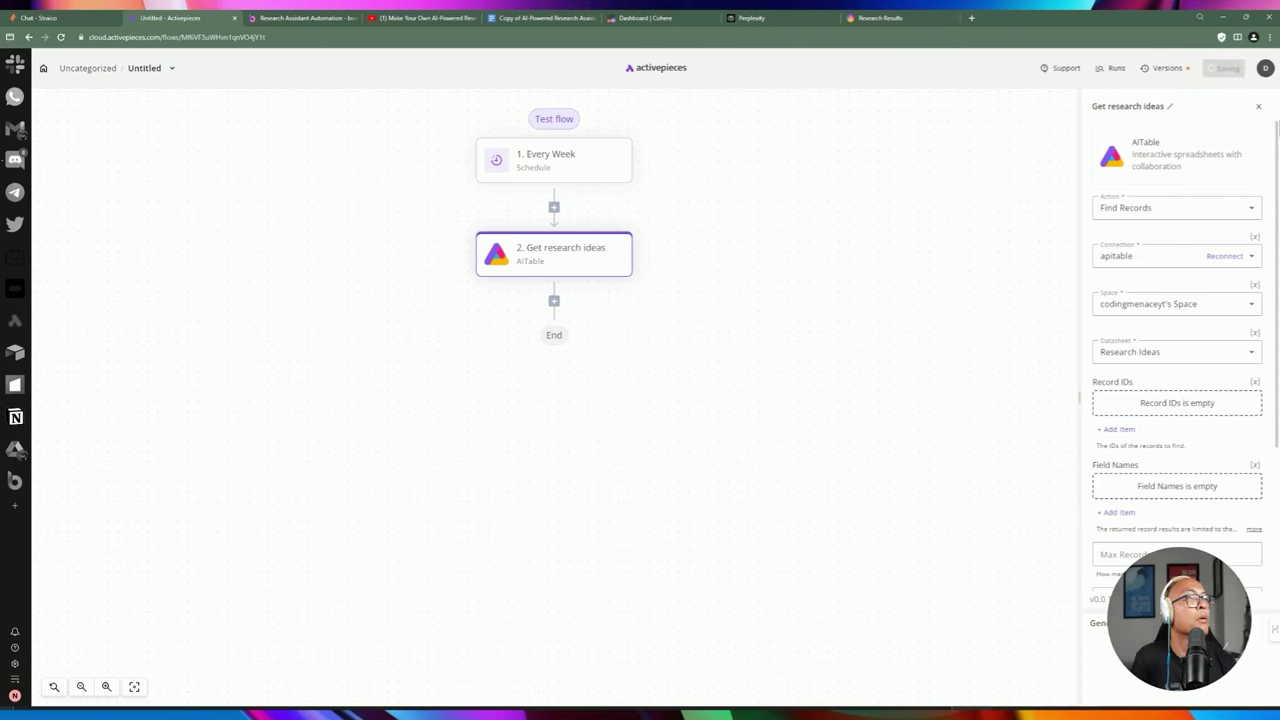
Test the Get research ideas step and examine the Idea values in its sample output
{"action": "scroll", "coordinate": [1177, 450], "scroll_direction": "down", "scroll_amount": 3}
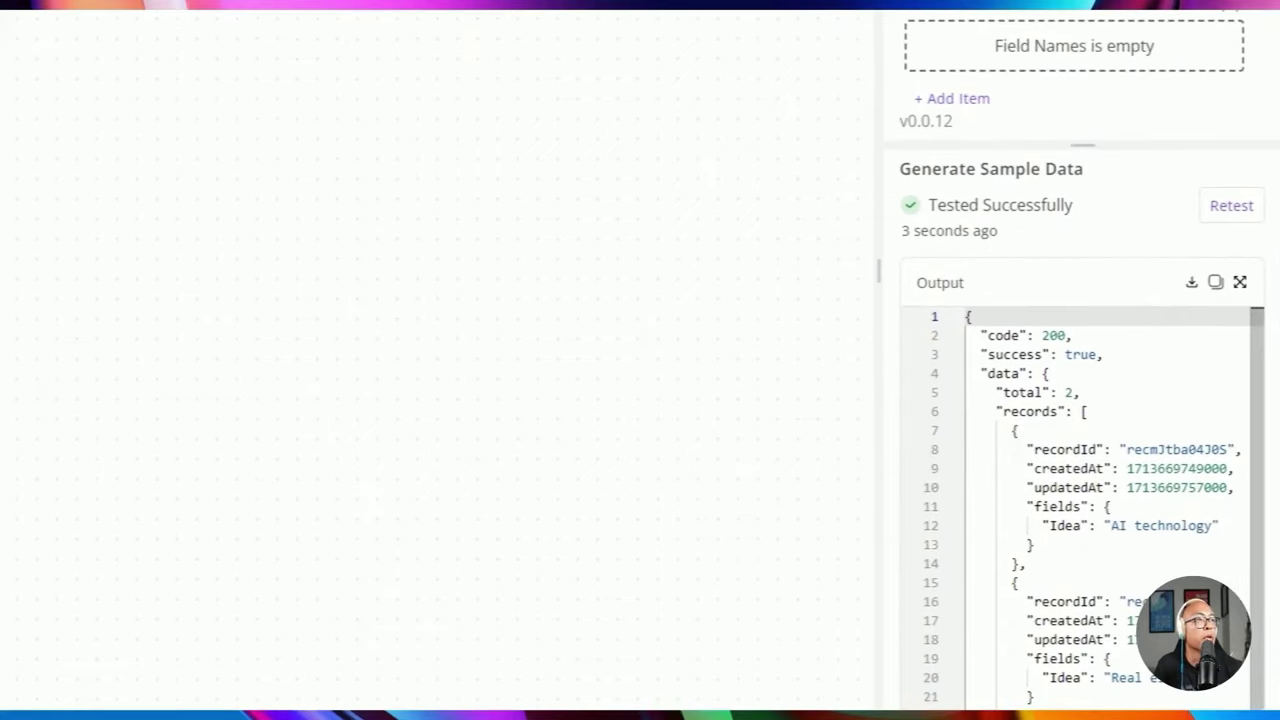
{"action": "left_click_drag", "start_coordinate": [1106, 525], "coordinate": [1214, 525]}
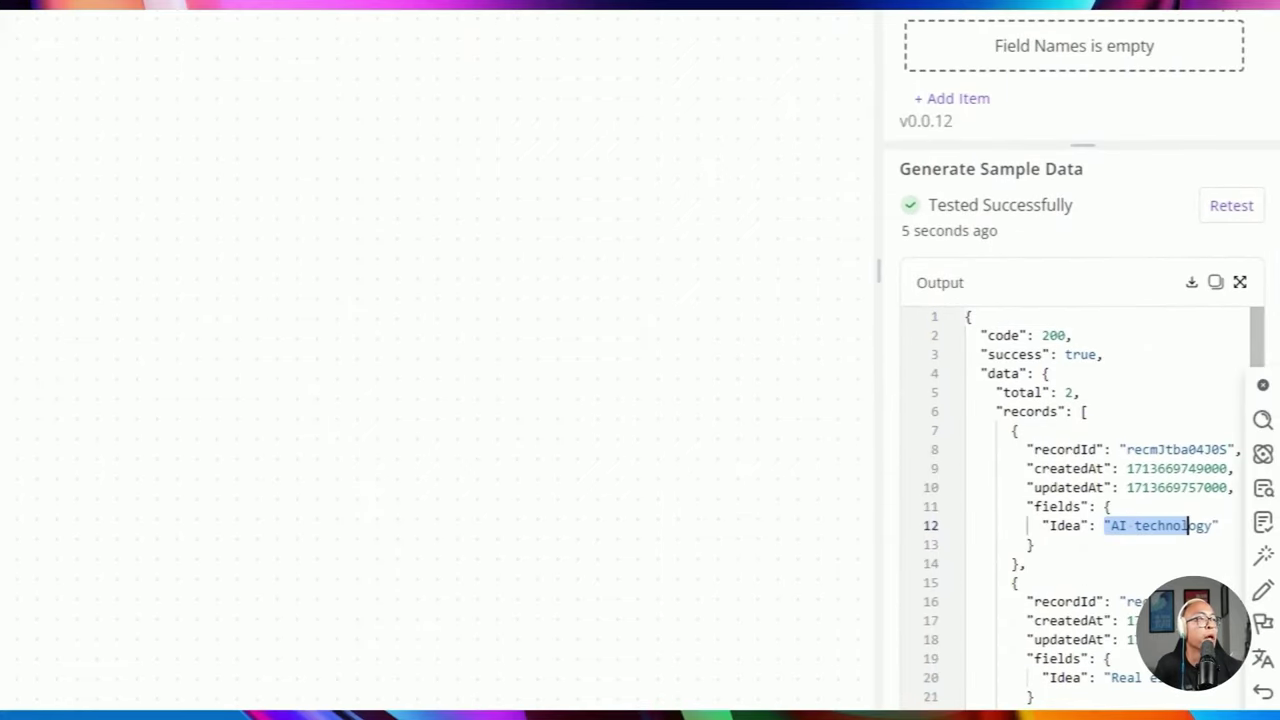
{"action": "scroll", "coordinate": [1180, 460], "scroll_direction": "down", "scroll_amount": 2}
{"action": "left_click_drag", "start_coordinate": [1102, 536], "coordinate": [1172, 536]}
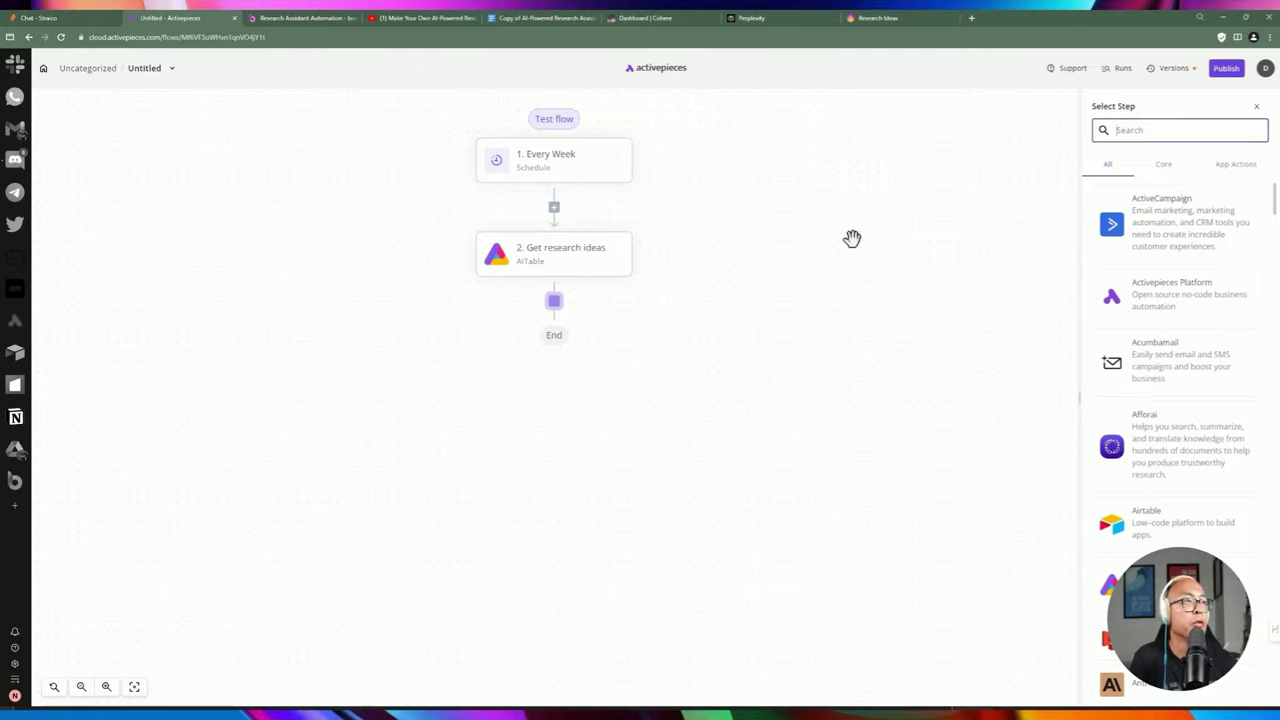
Switch to the research prompt document in Google Docs and close the AI answer covering it
{"action": "left_click", "coordinate": [500, 18]}
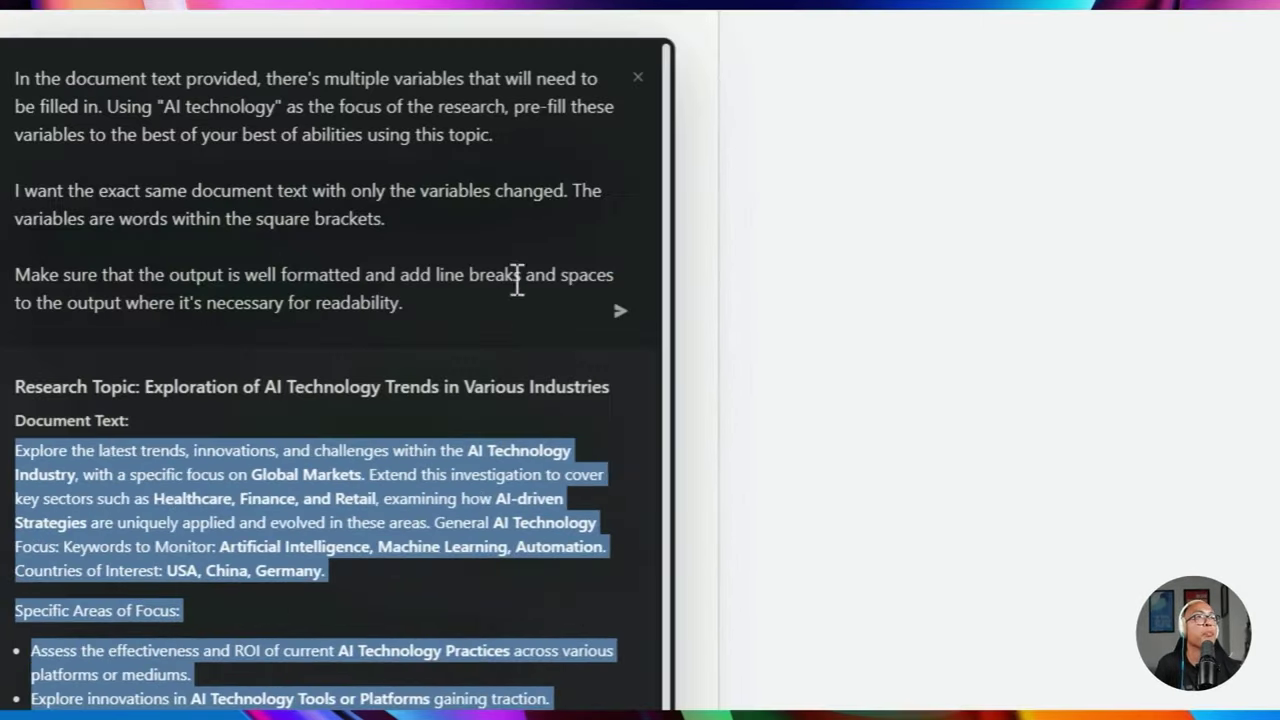
{"action": "left_click", "coordinate": [637, 77]}
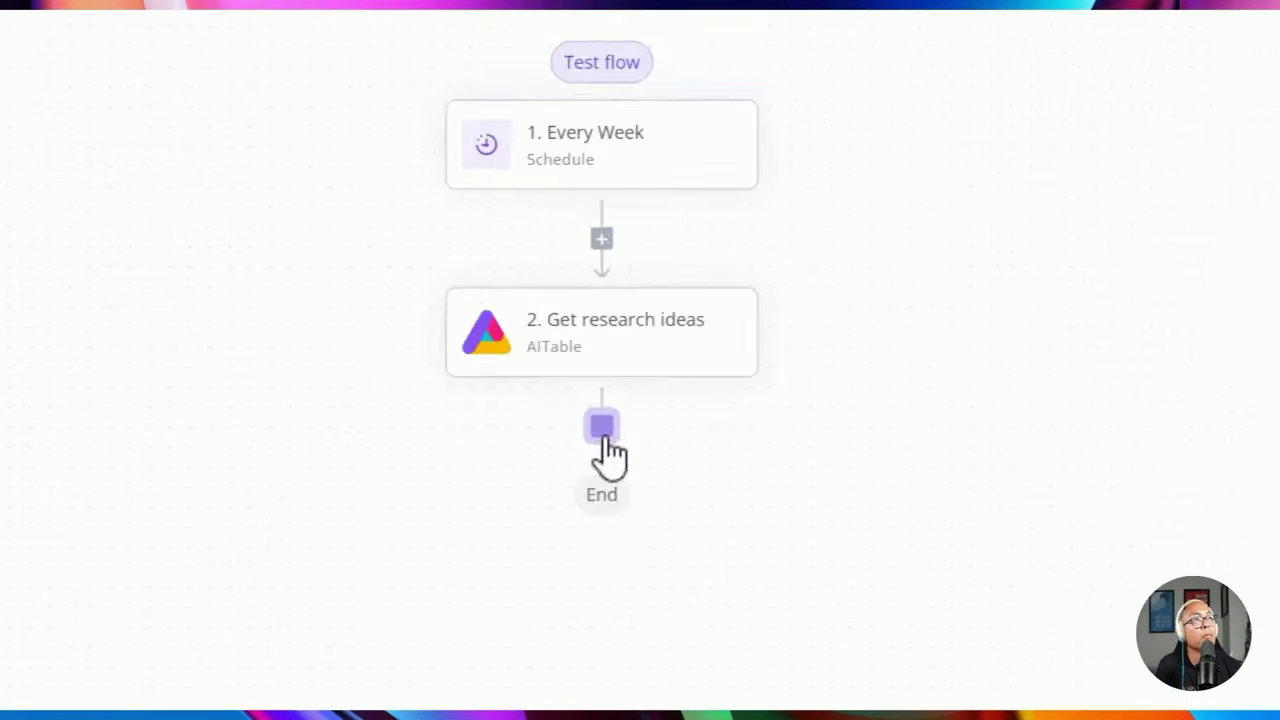
Add a Straico Ask AI step after Get research ideas, using the straico connection and the Anthropic: Claude 3 Haiku model
{"action": "left_click", "coordinate": [549, 300]}
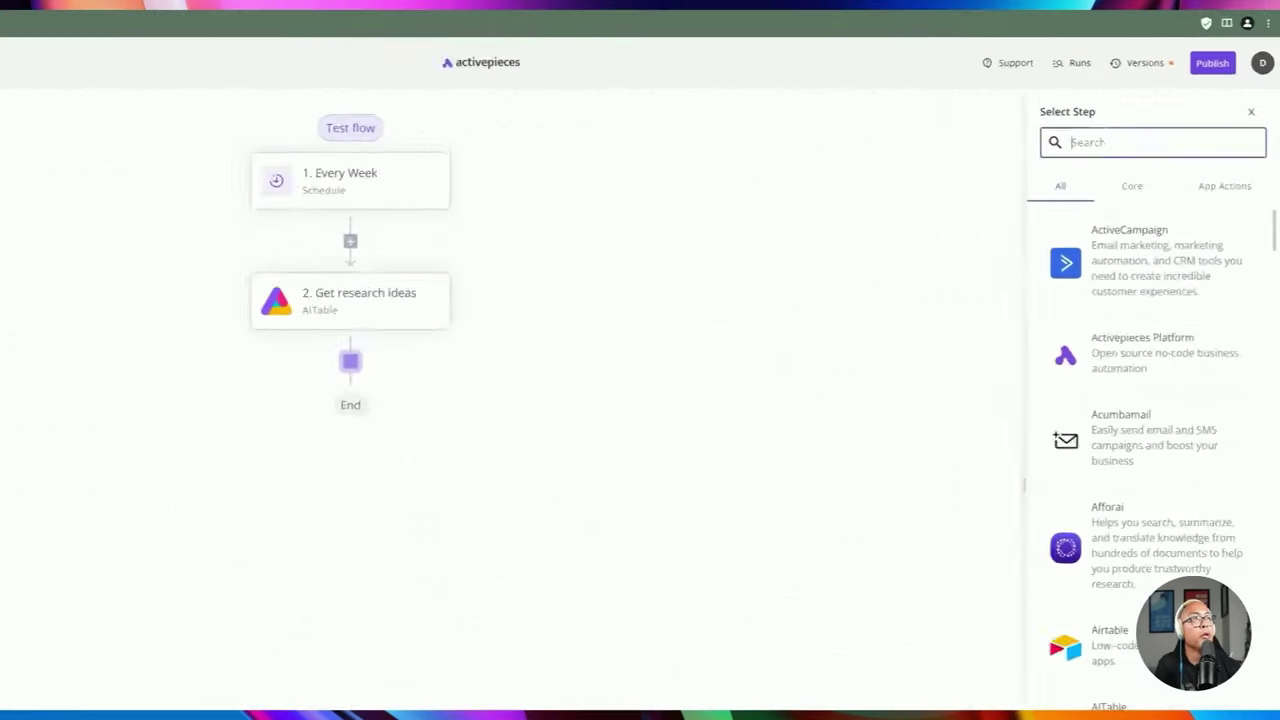
{"action": "type", "text": "strai"}
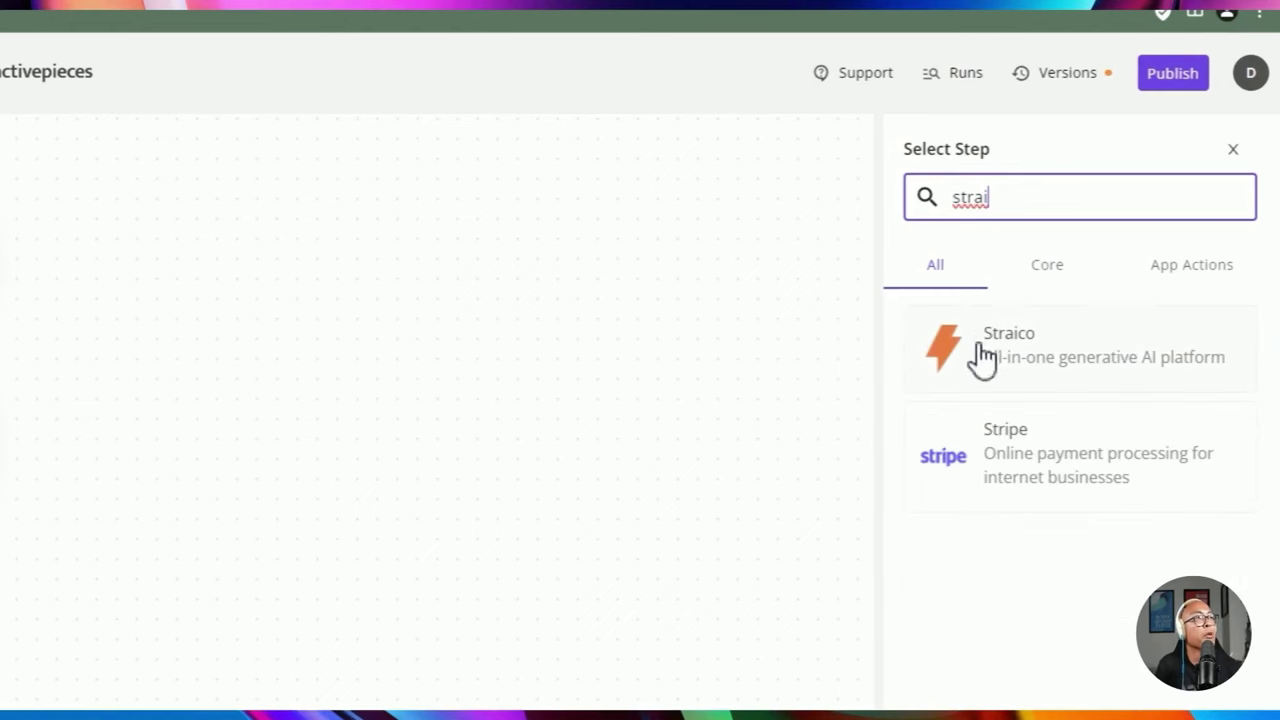
{"action": "left_click", "coordinate": [983, 357]}
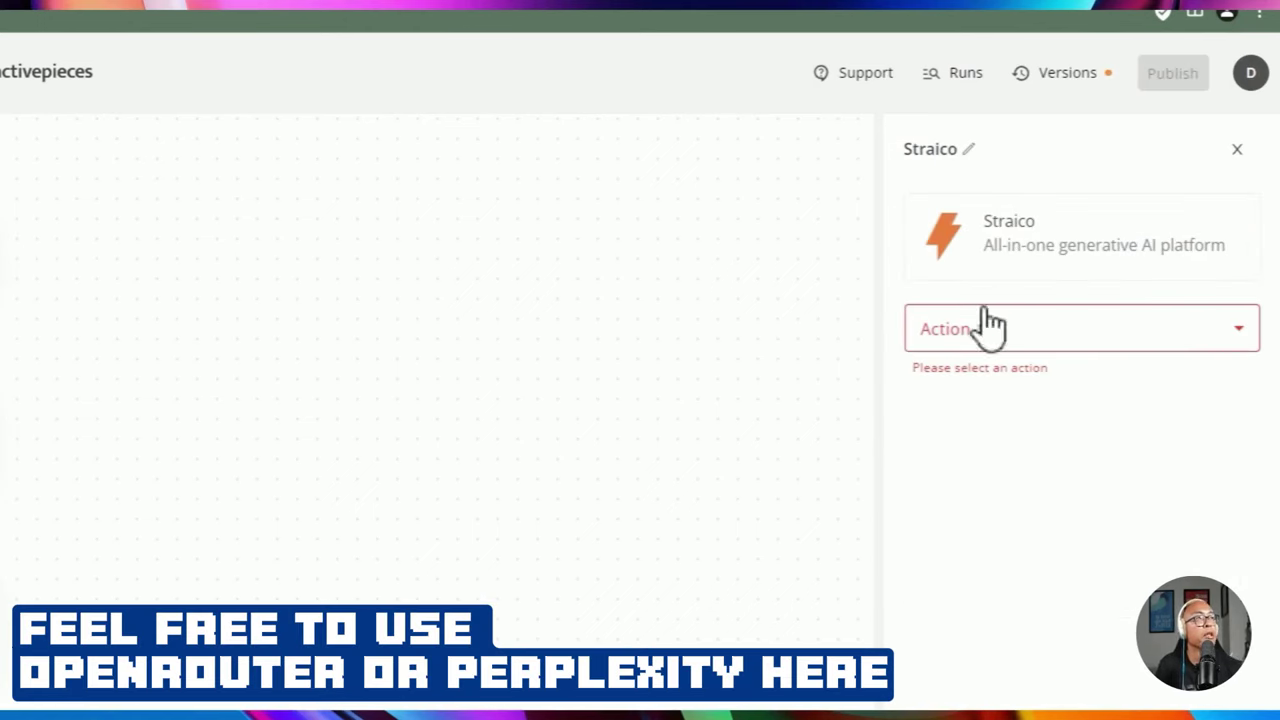
{"action": "left_click", "coordinate": [990, 325]}
{"action": "left_click", "coordinate": [978, 413]}
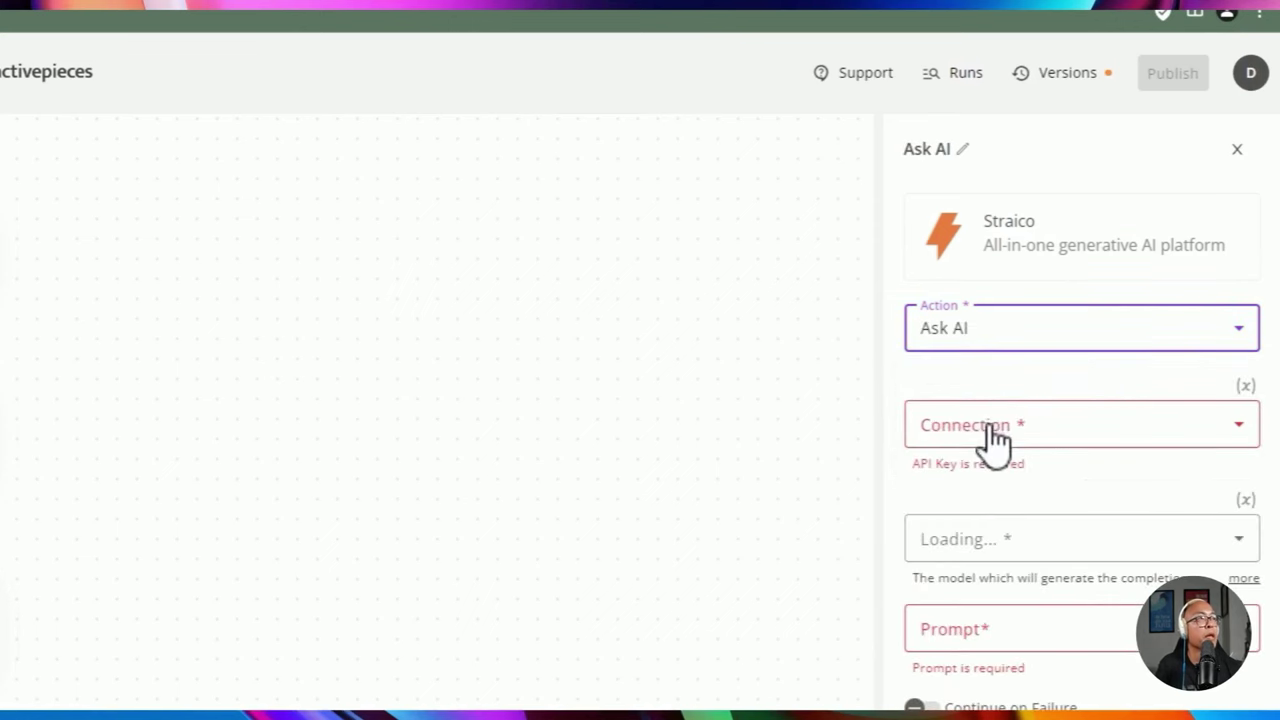
{"action": "left_click", "coordinate": [985, 440]}
{"action": "left_click", "coordinate": [974, 543]}
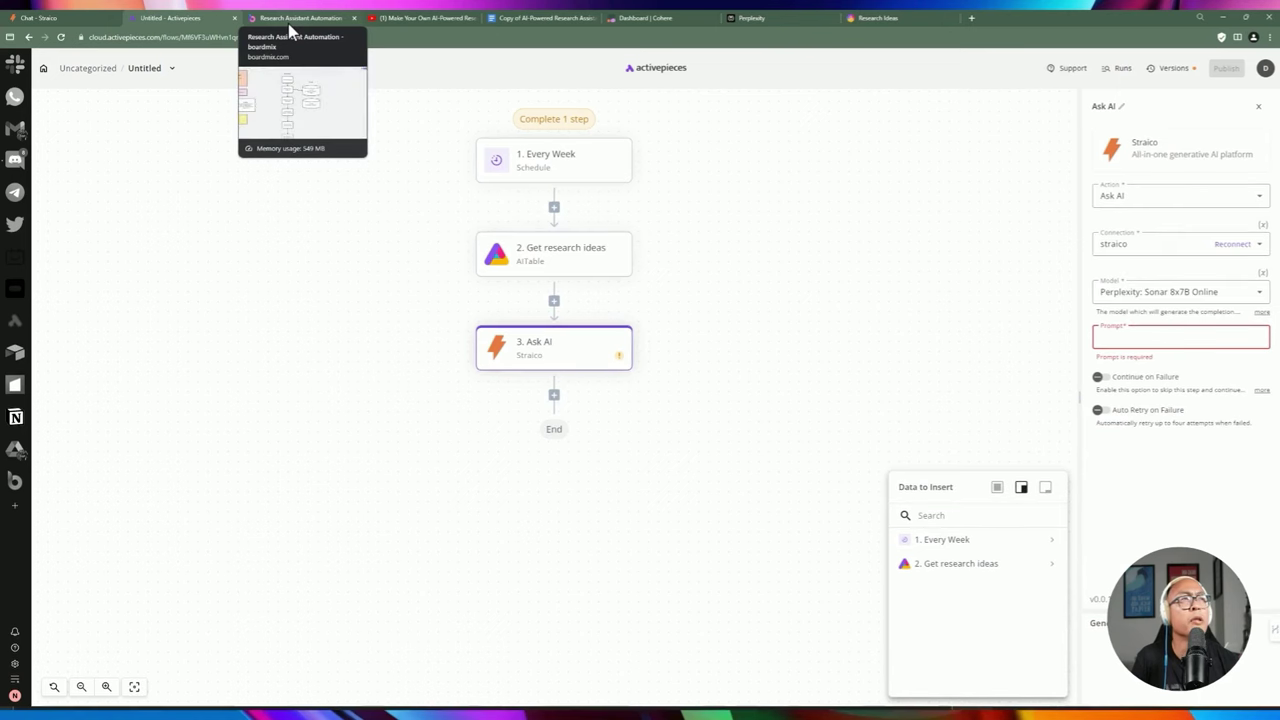
{"action": "left_click", "coordinate": [1194, 291]}
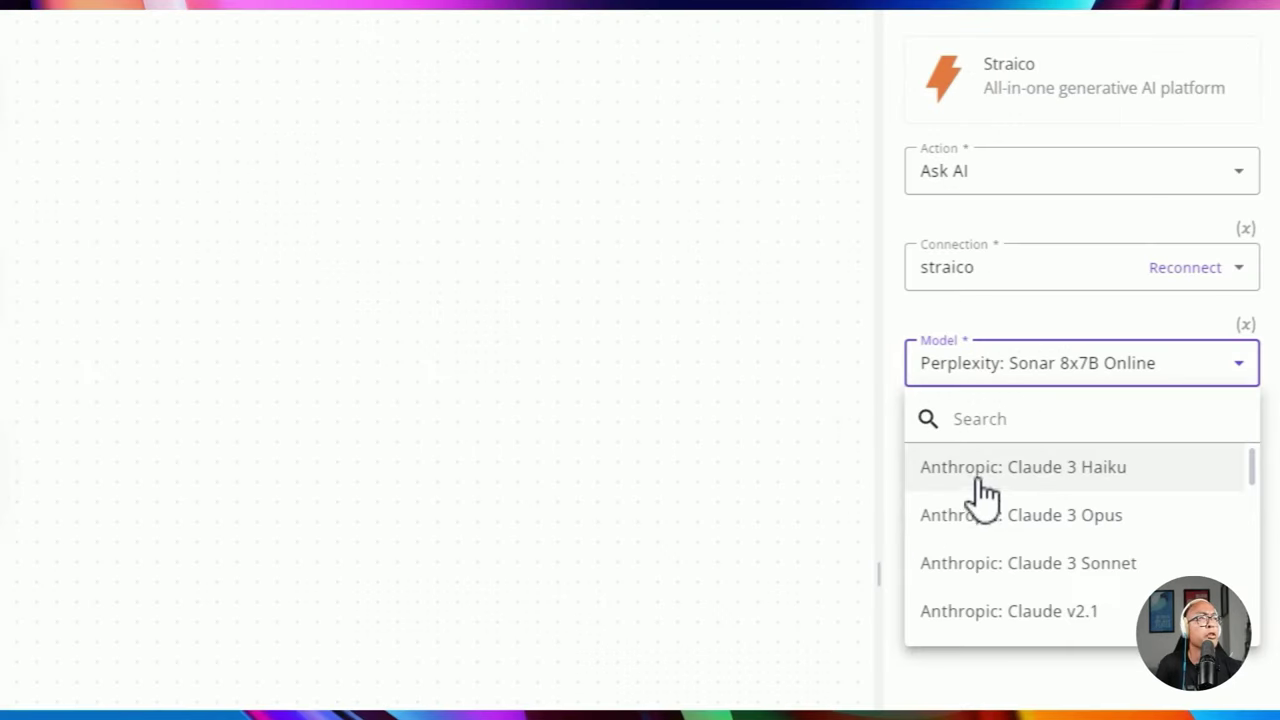
{"action": "left_click", "coordinate": [985, 470]}
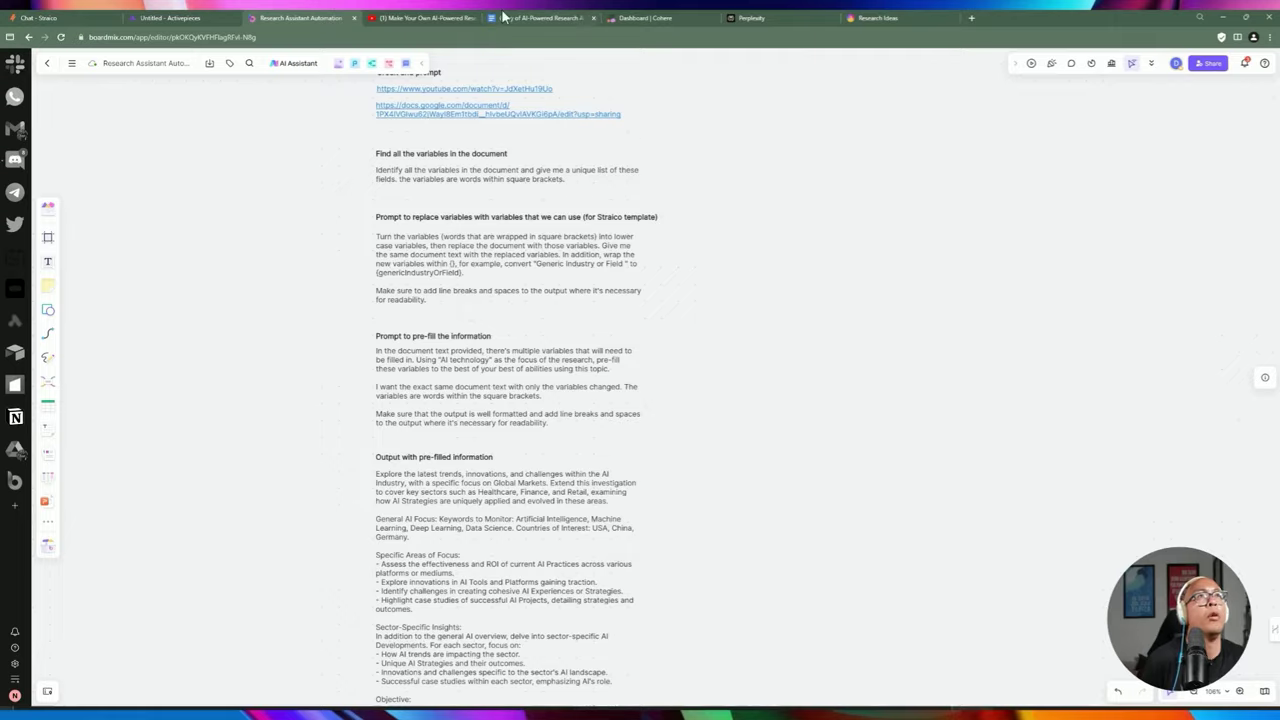
Copy the full research prompt text from the Google Docs document
{"action": "left_click", "coordinate": [503, 17]}
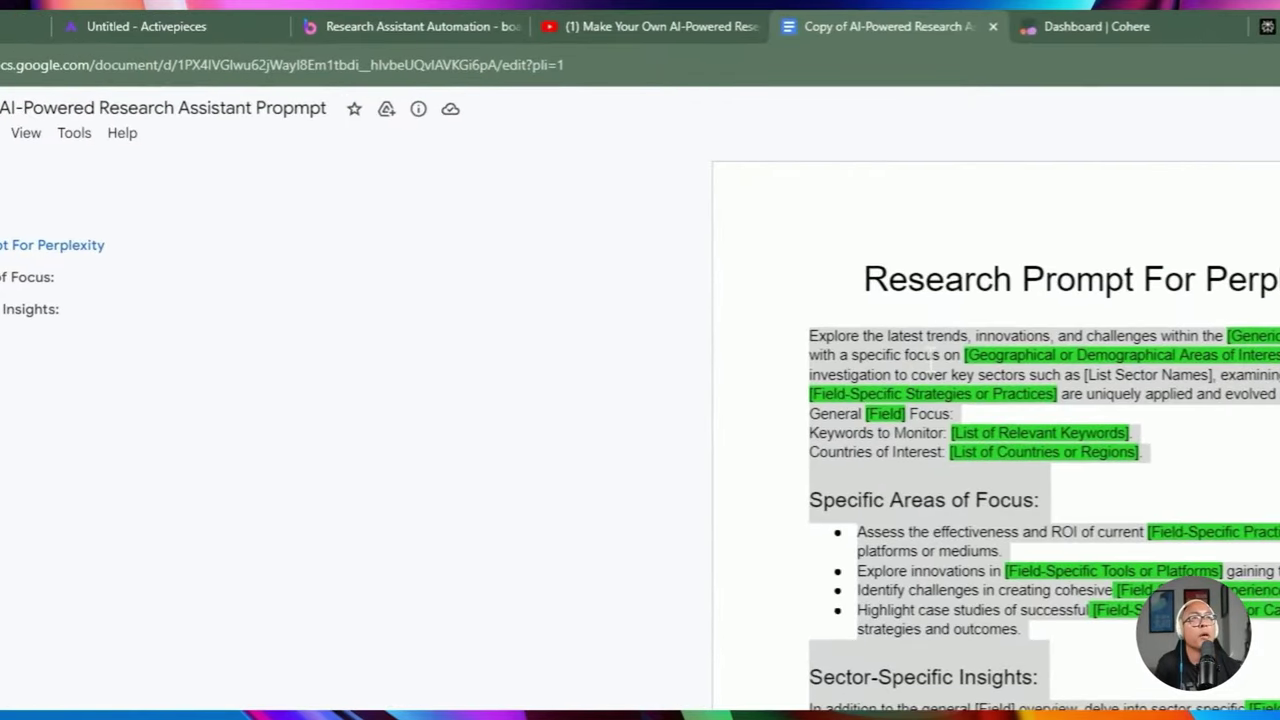
{"action": "right_click", "coordinate": [957, 360]}
{"action": "left_click", "coordinate": [960, 380]}
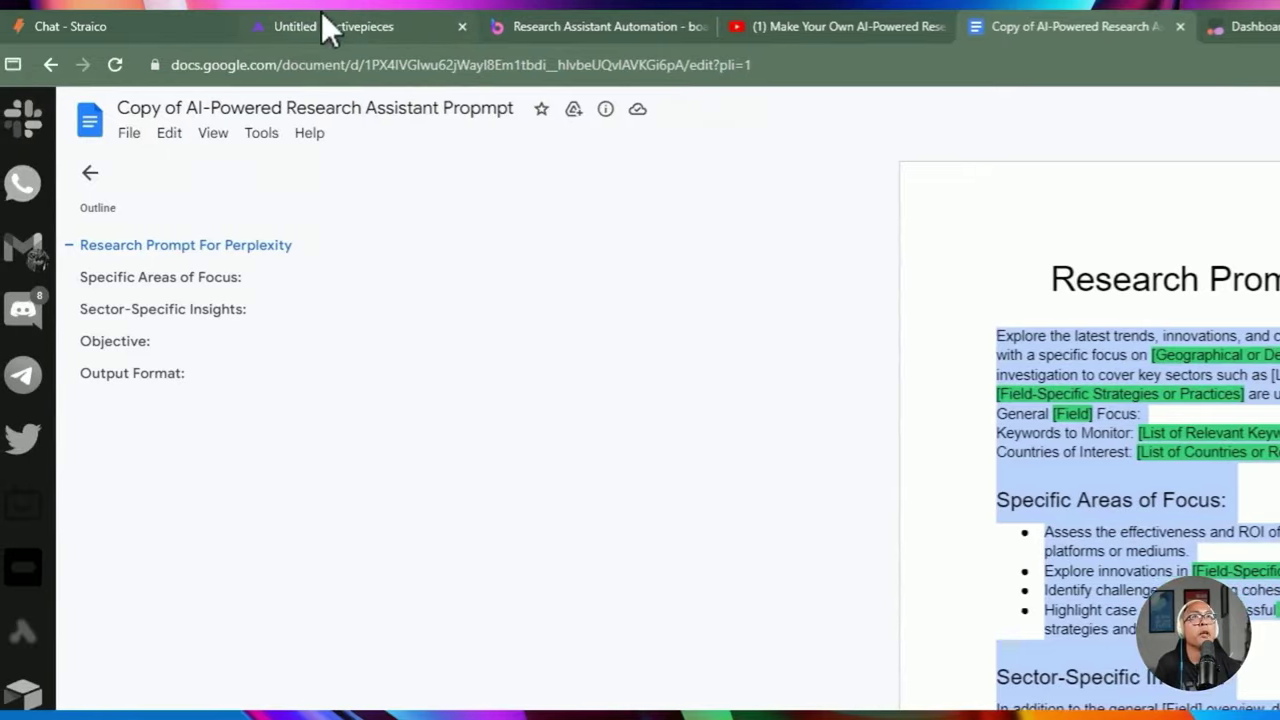
Back in Activepieces, enter "Use the text below as a context" as the Ask AI prompt, followed by the copied research prompt
{"action": "left_click", "coordinate": [330, 26]}
{"action": "left_click", "coordinate": [629, 549]}
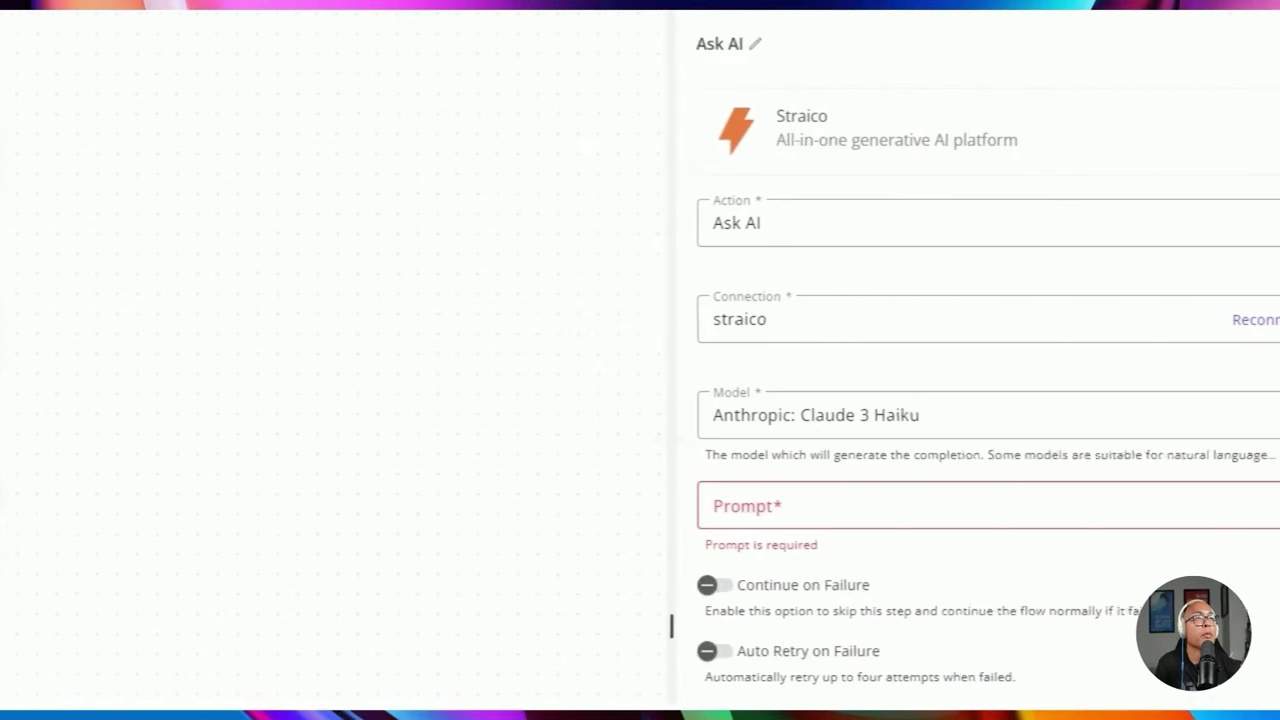
{"action": "left_click", "coordinate": [649, 513]}
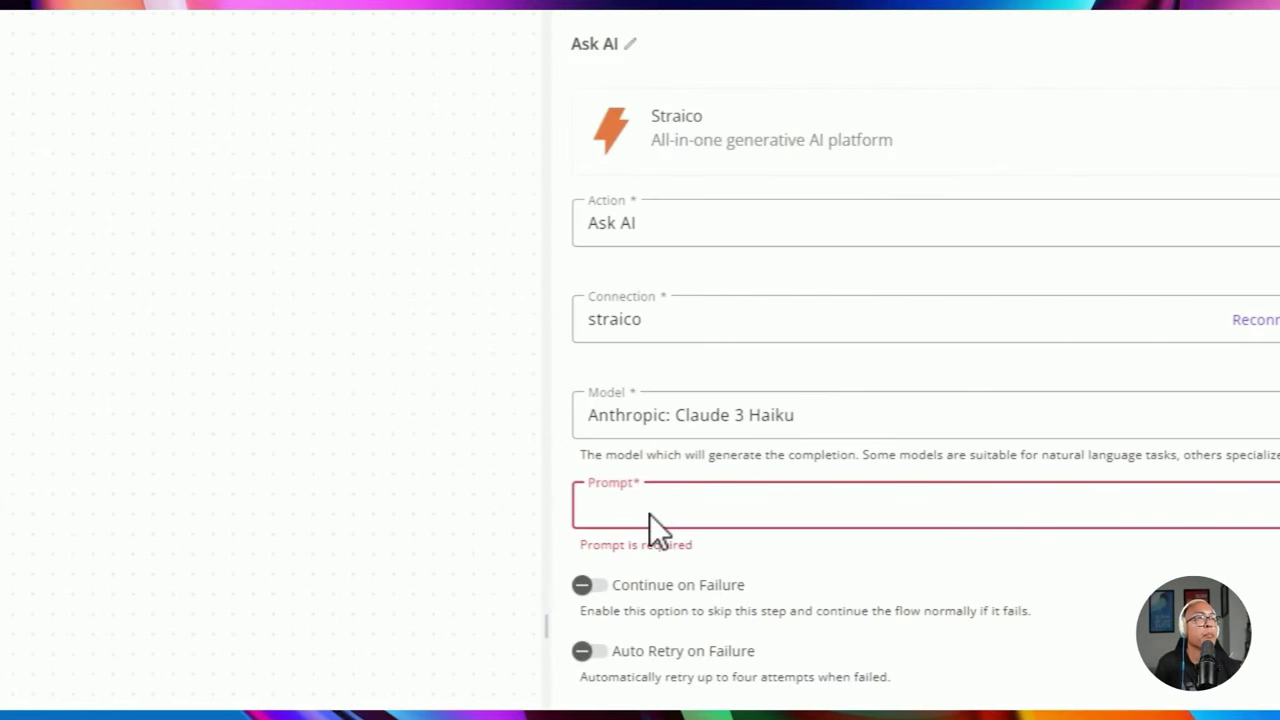
{"action": "type", "text": "Use the text as a"}
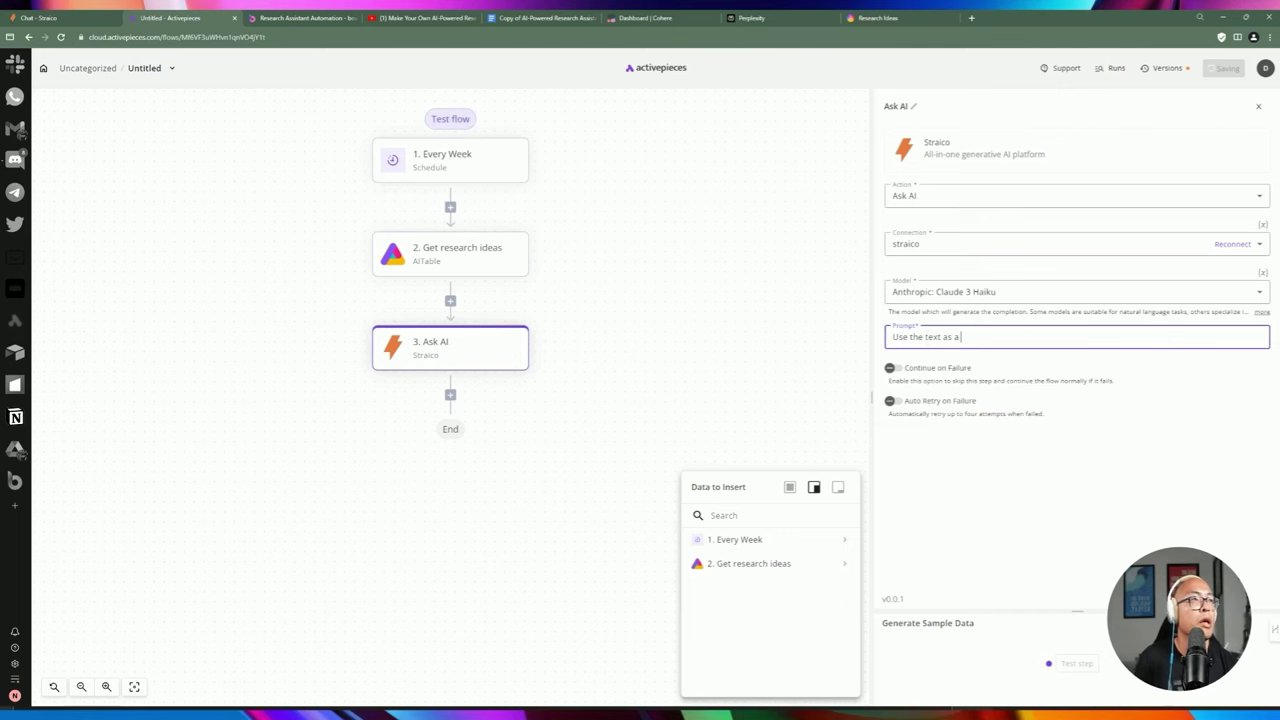
{"action": "type", "text": " context"}
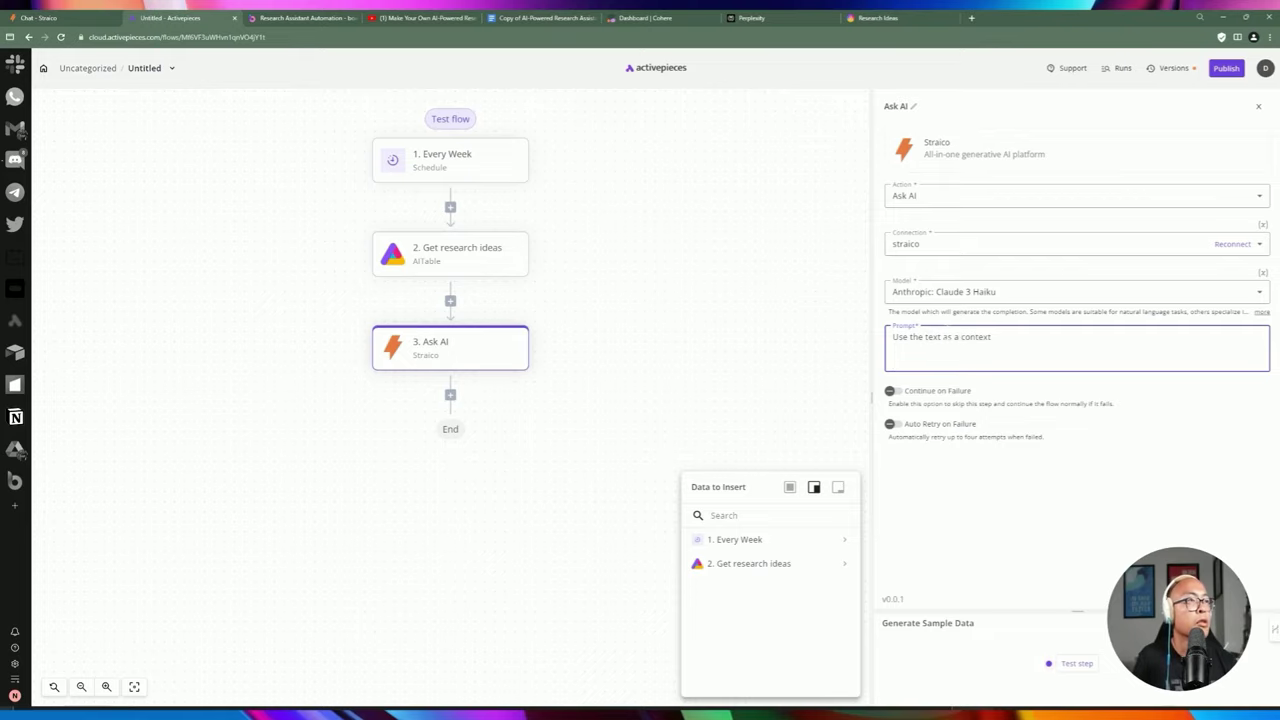
{"action": "left_click", "coordinate": [942, 337]}
{"action": "type", "text": "below"}
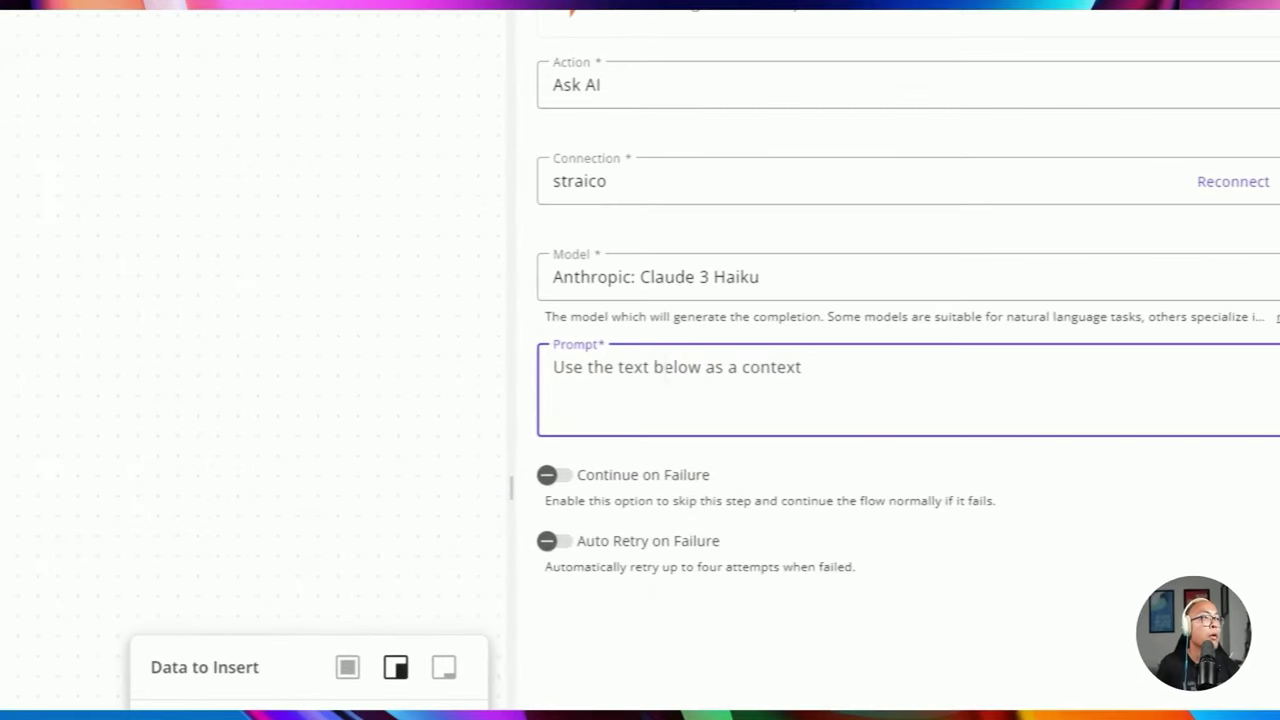
{"action": "key", "text": "ctrl+v"}
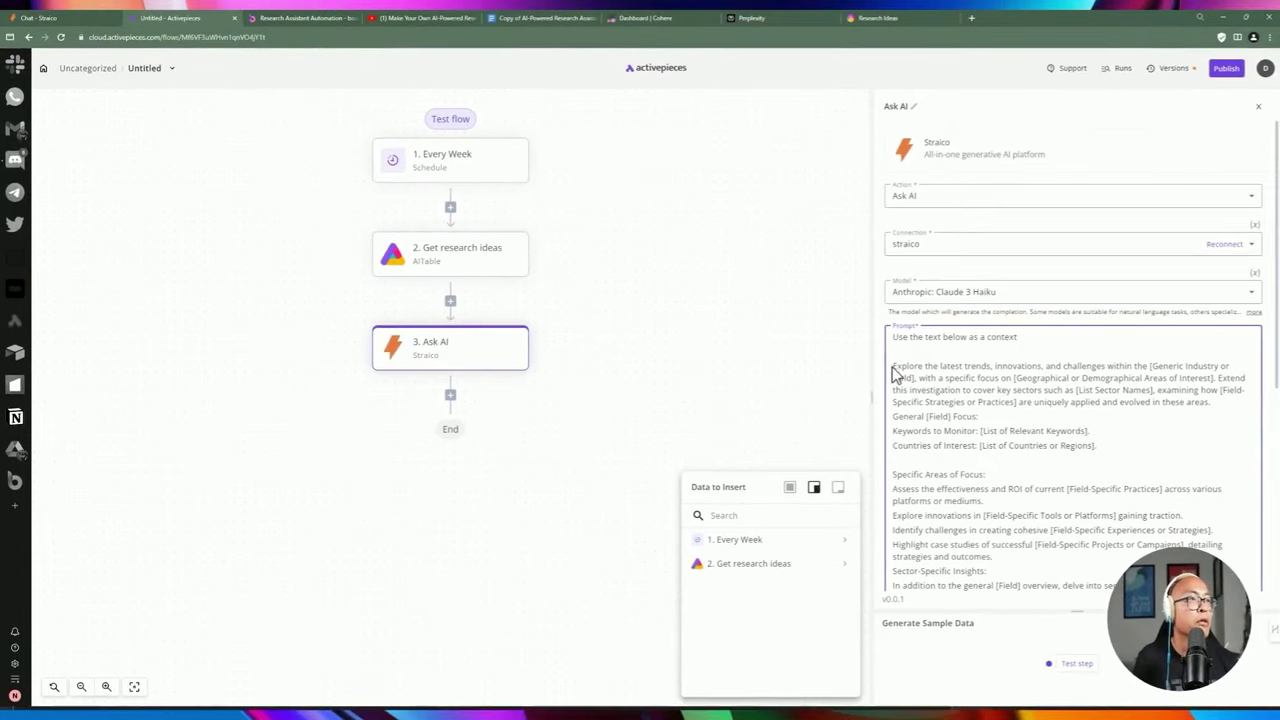
Prefix the pasted research prompt with "[text]="
{"action": "left_click", "coordinate": [895, 370]}
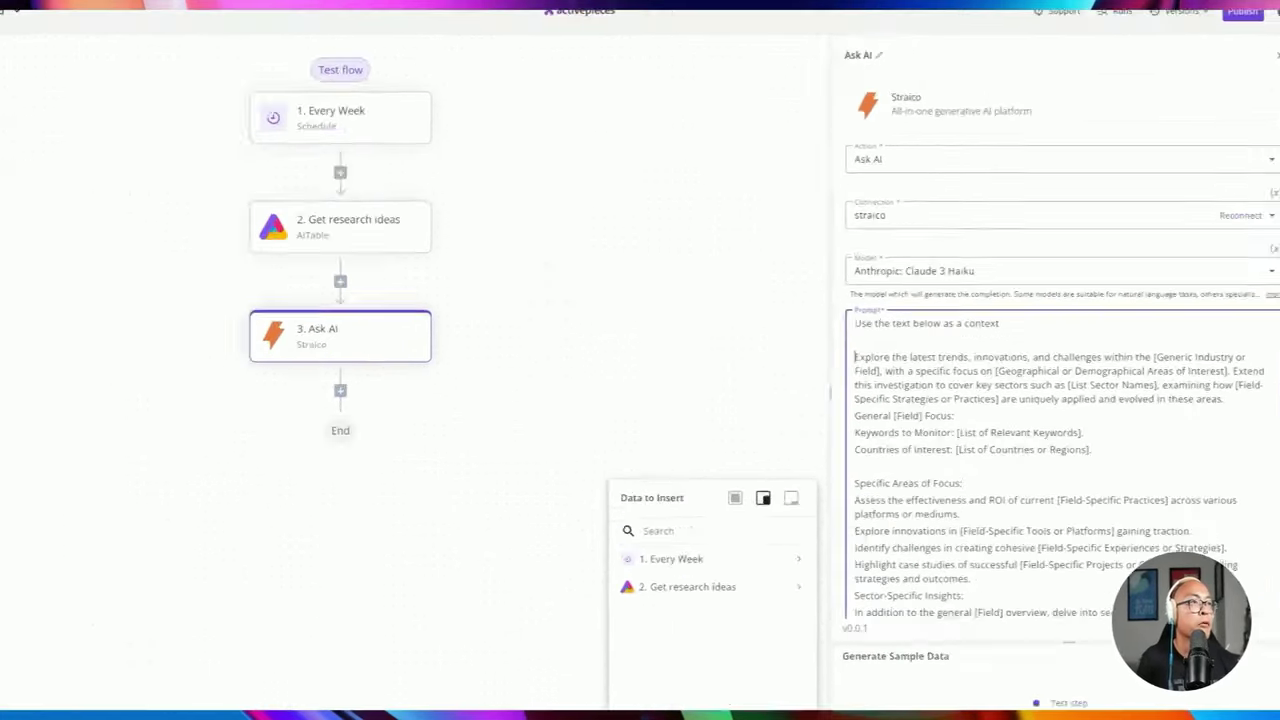
{"action": "type", "text": "[]"}
{"action": "type", "text": "text]="}
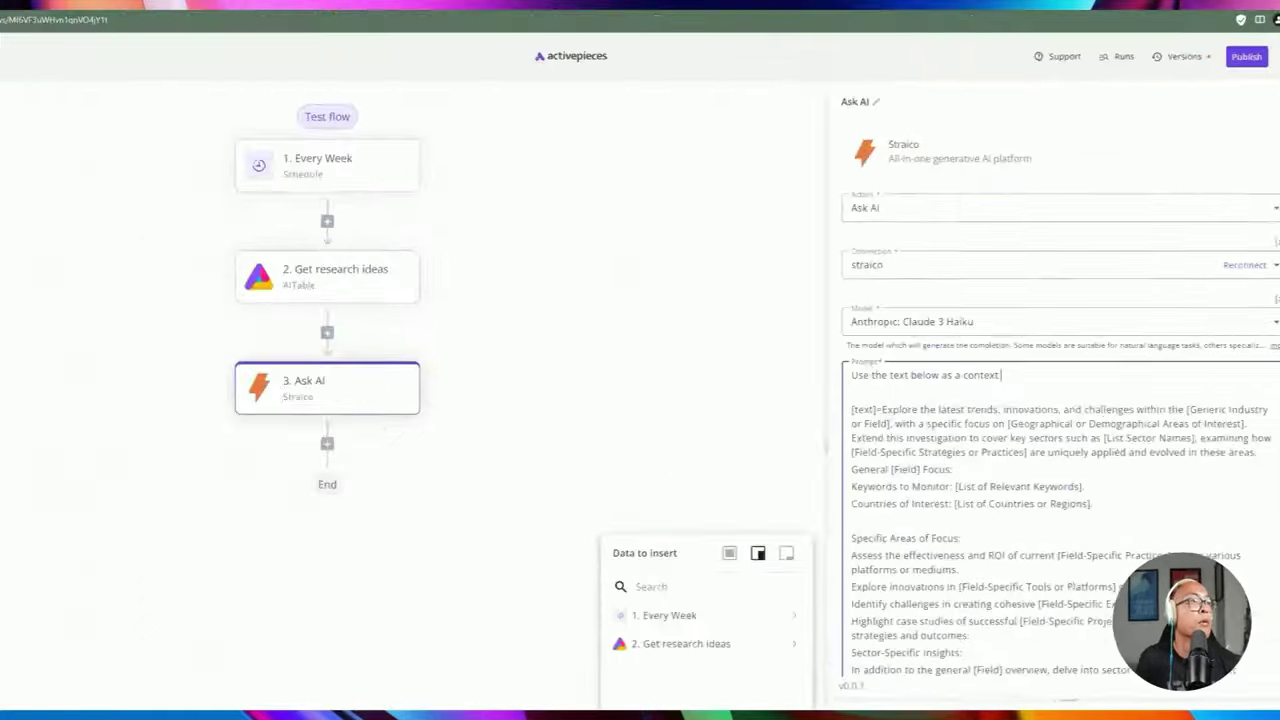
Add the variable-filling and formatting instructions to the Ask AI prompt, then remove the quoted "AI technology" topic after "Using"
{"action": "left_click", "coordinate": [320, 28]}
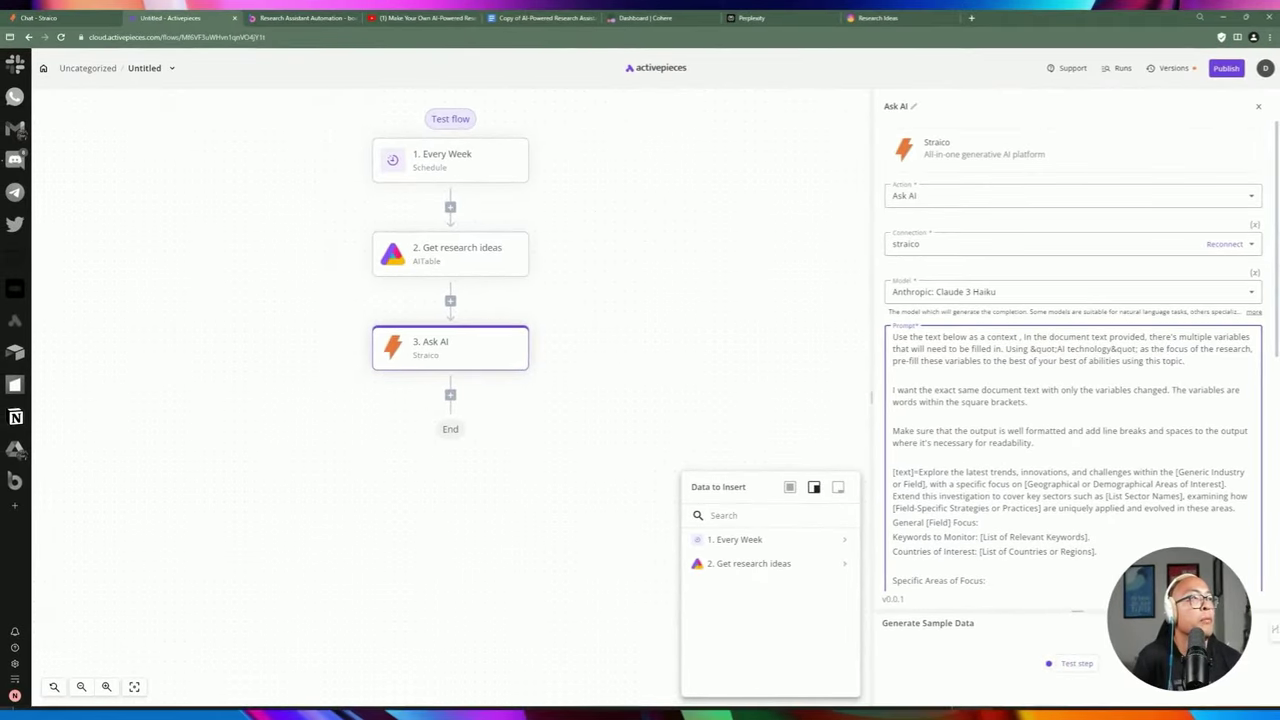
{"action": "left_click_drag", "start_coordinate": [1046, 349], "coordinate": [1030, 349]}
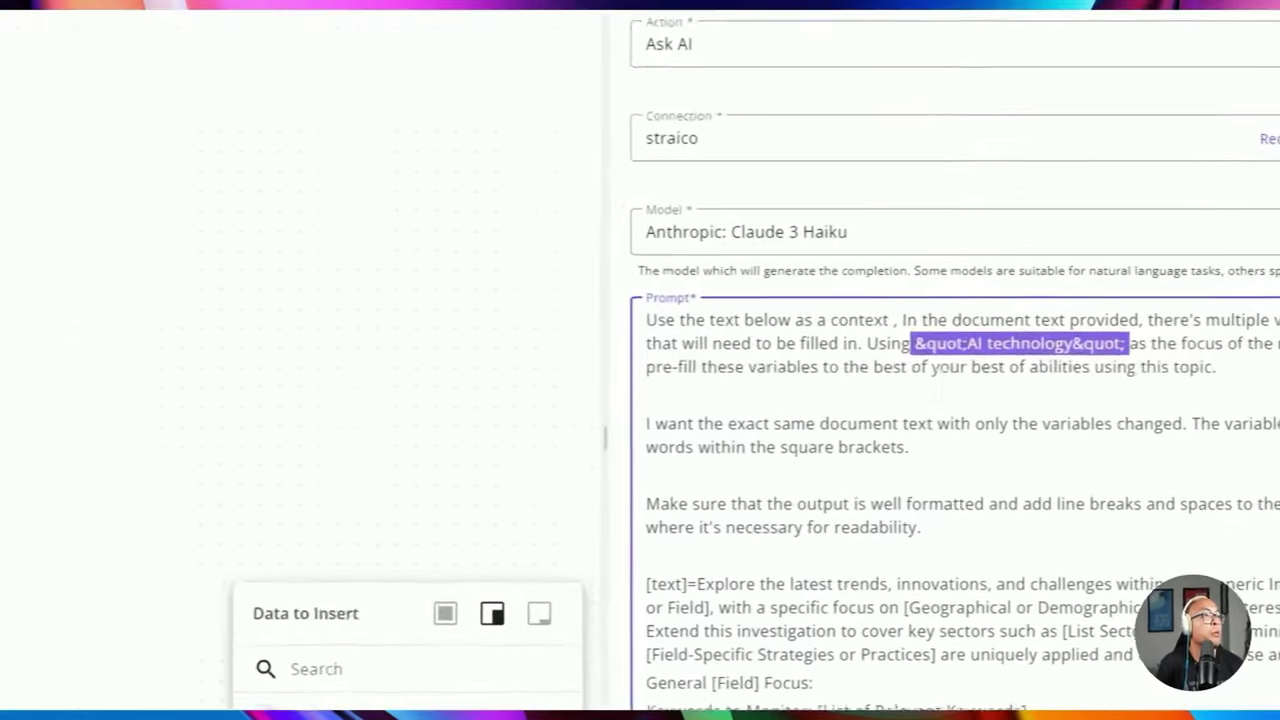
{"action": "key", "text": "BackSpace"}
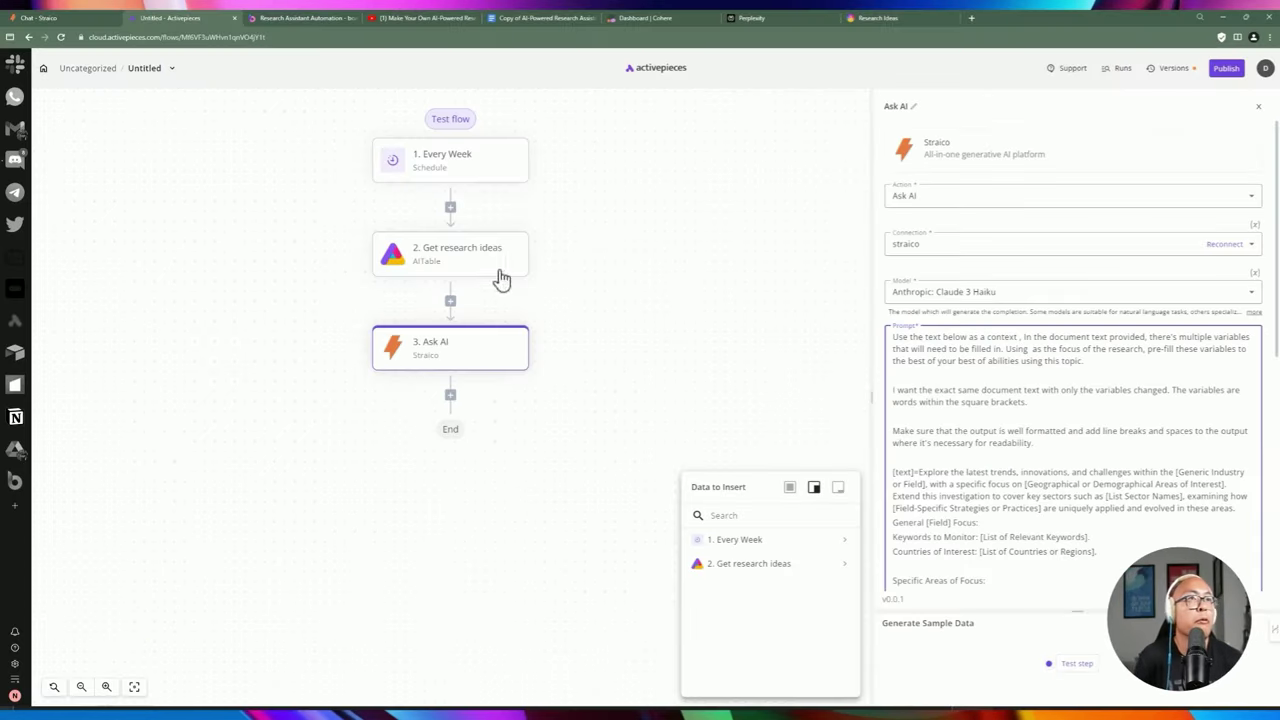
Insert a Loop on Items step between Get research ideas and Ask AI, with the Get research ideas data records as its items
{"action": "left_click", "coordinate": [452, 302]}
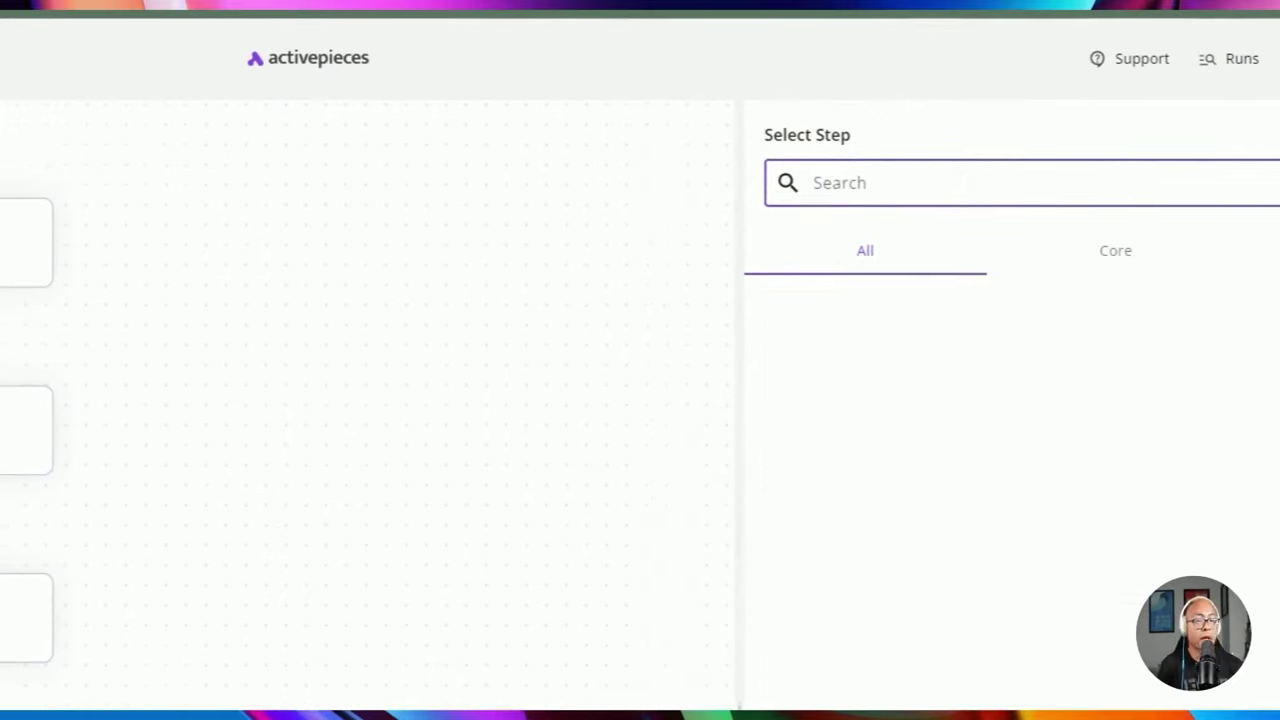
{"action": "type", "text": "loop"}
{"action": "left_click", "coordinate": [900, 340]}
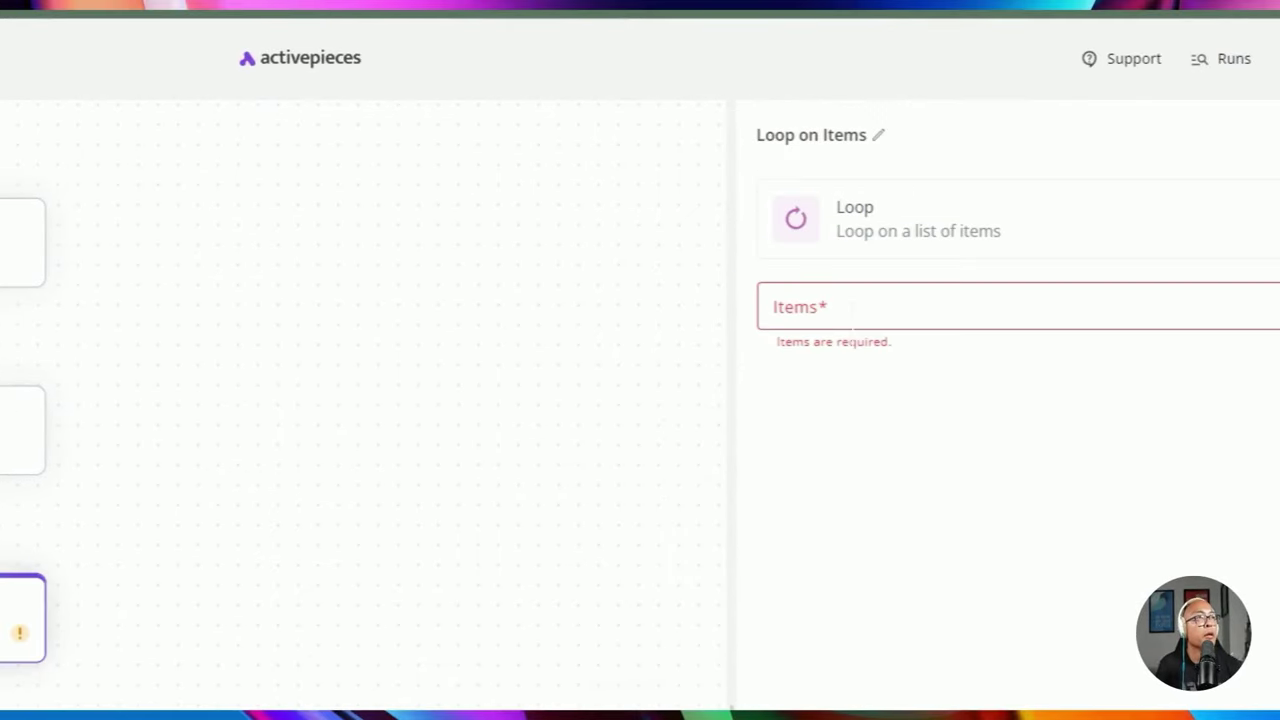
{"action": "left_click", "coordinate": [850, 306]}
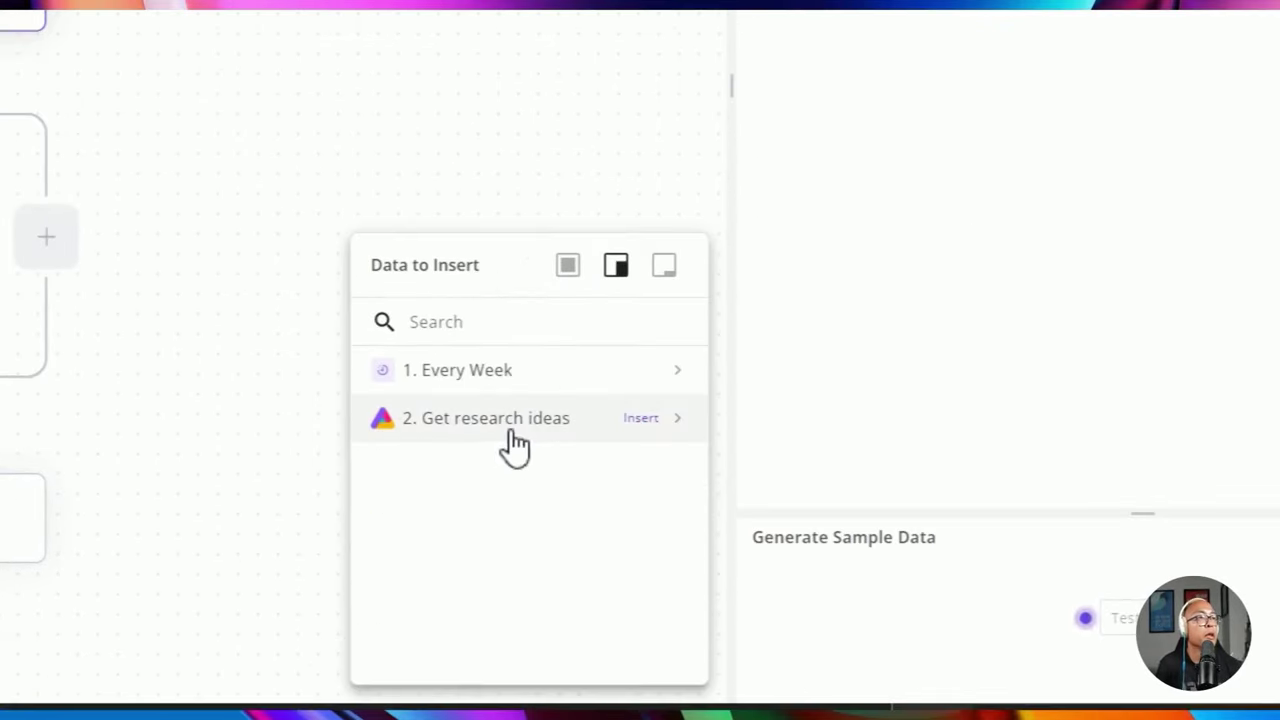
{"action": "left_click", "coordinate": [514, 435]}
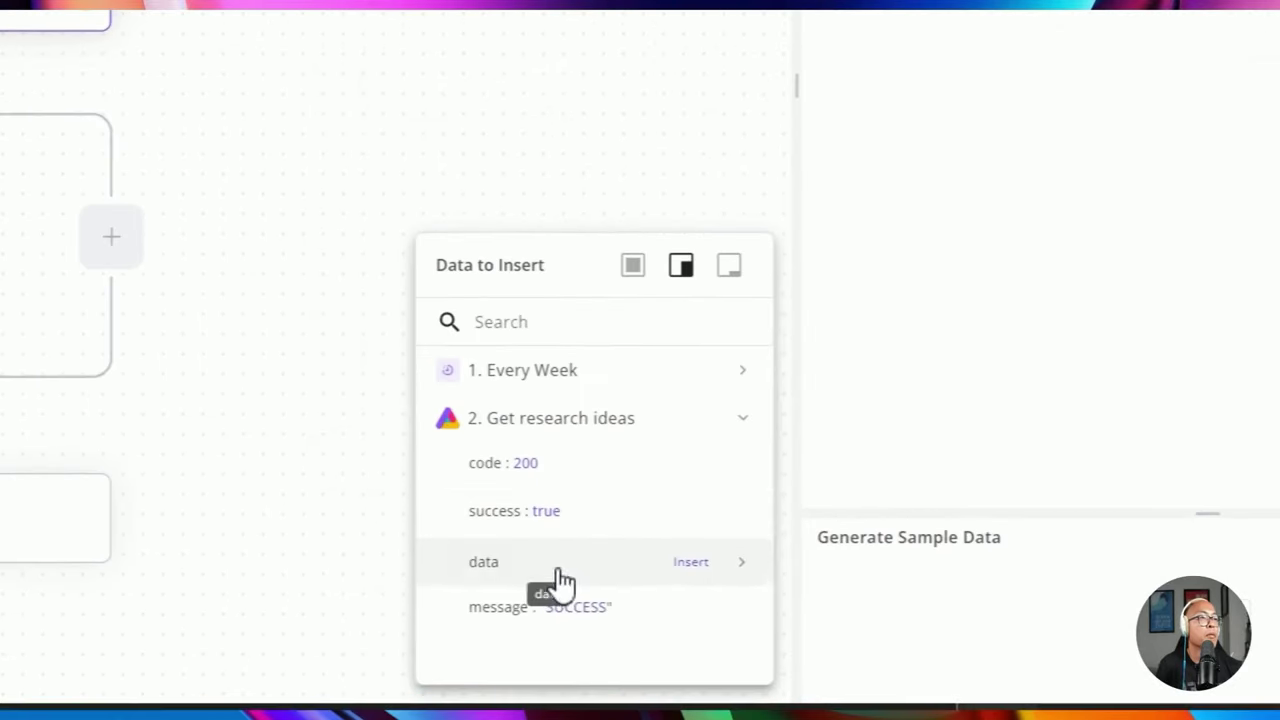
{"action": "left_click", "coordinate": [580, 560]}
{"action": "scroll", "coordinate": [600, 540], "scroll_direction": "down", "scroll_amount": 2}
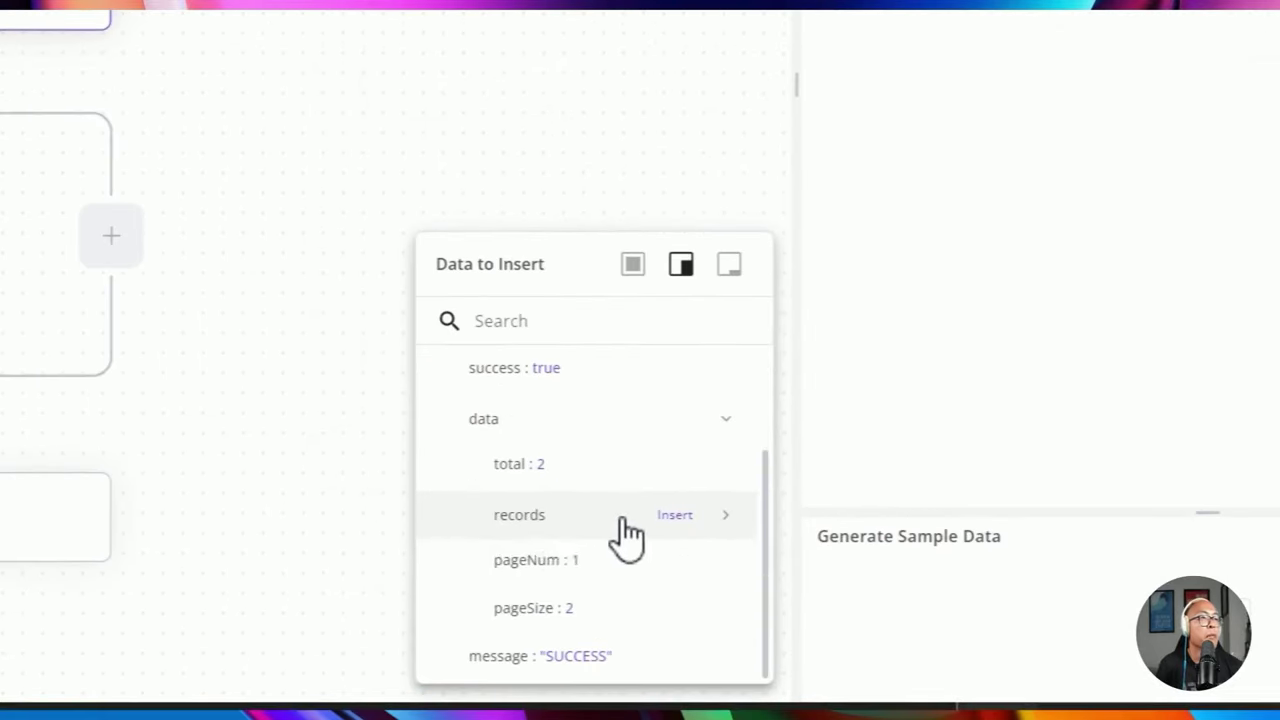
{"action": "left_click", "coordinate": [571, 512]}
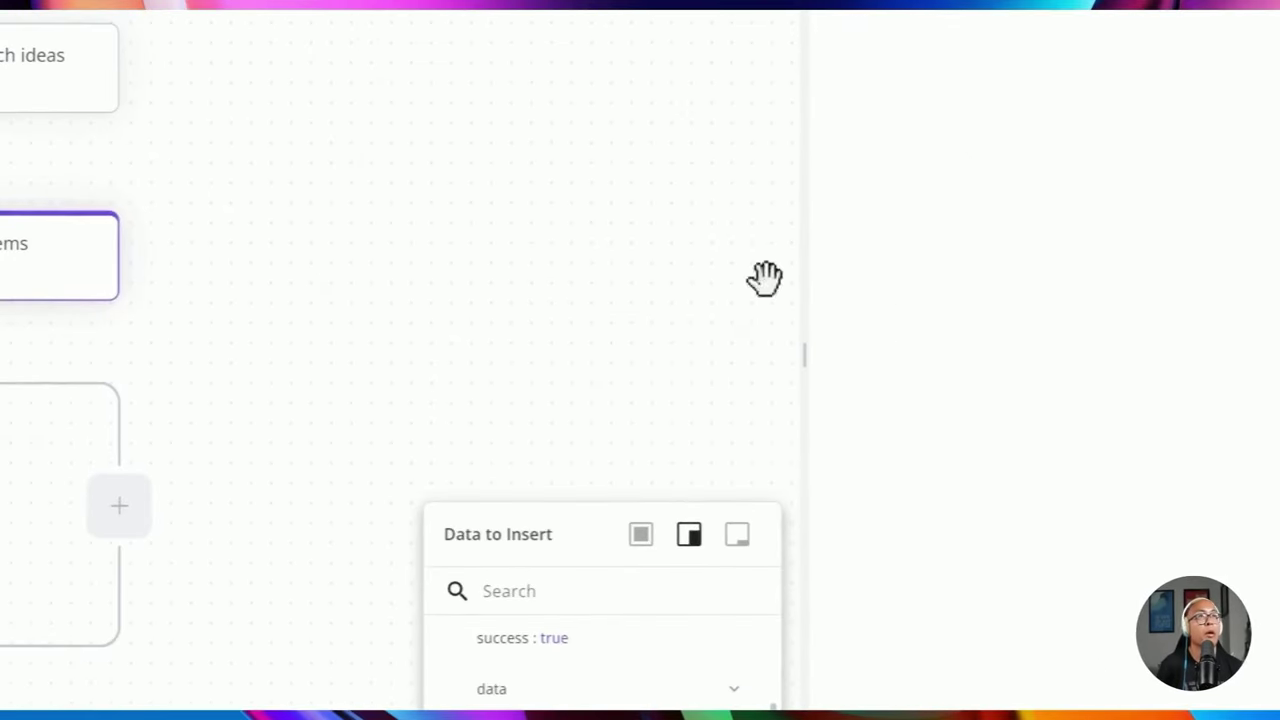
Test the Loop on Items step and inspect the Idea field in its sample output
{"action": "left_click", "coordinate": [480, 274]}
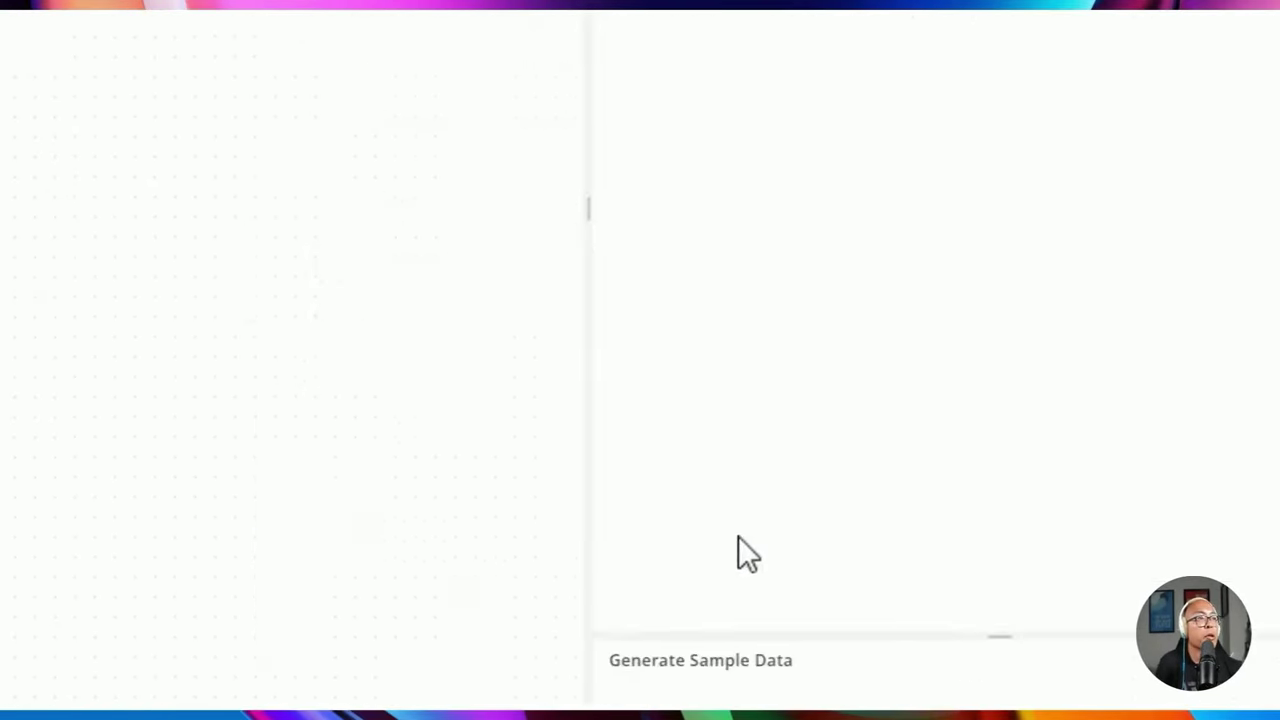
{"action": "left_click_drag", "start_coordinate": [654, 294], "coordinate": [796, 294]}
{"action": "left_click", "coordinate": [632, 313]}
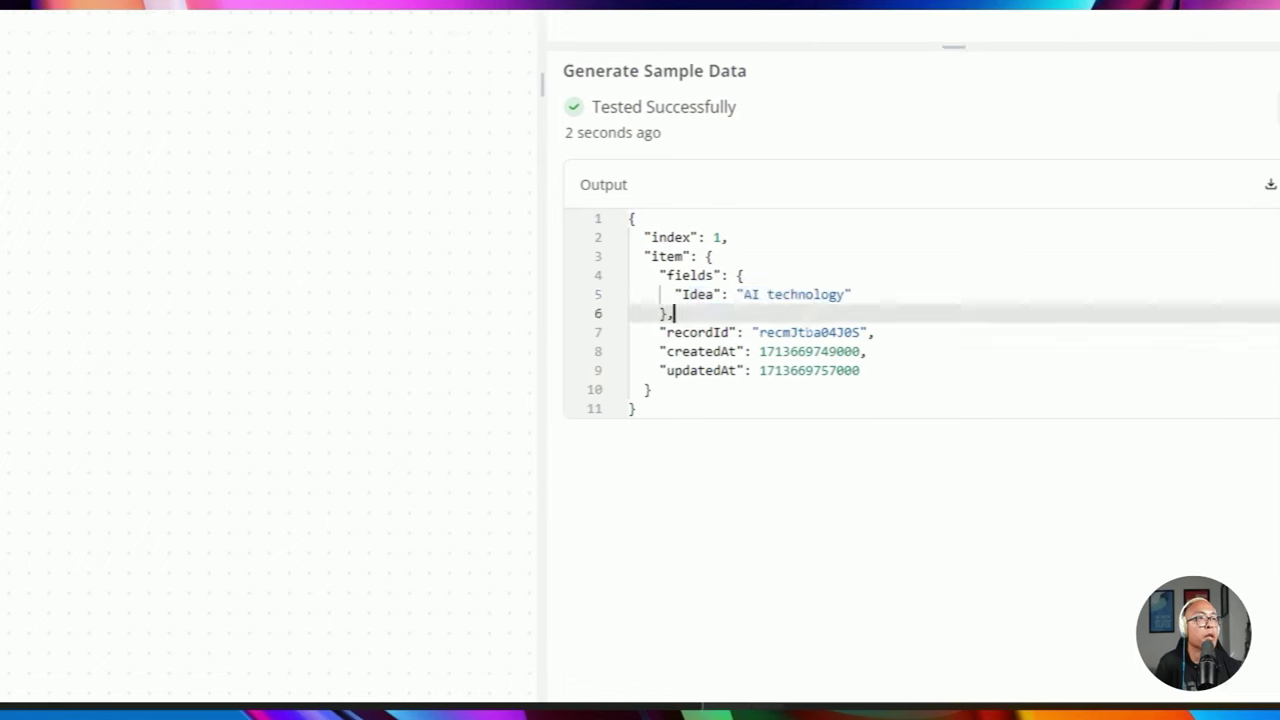
Move the Ask AI step inside the Loop on Items branch
{"action": "left_click_drag", "start_coordinate": [317, 509], "coordinate": [448, 242]}
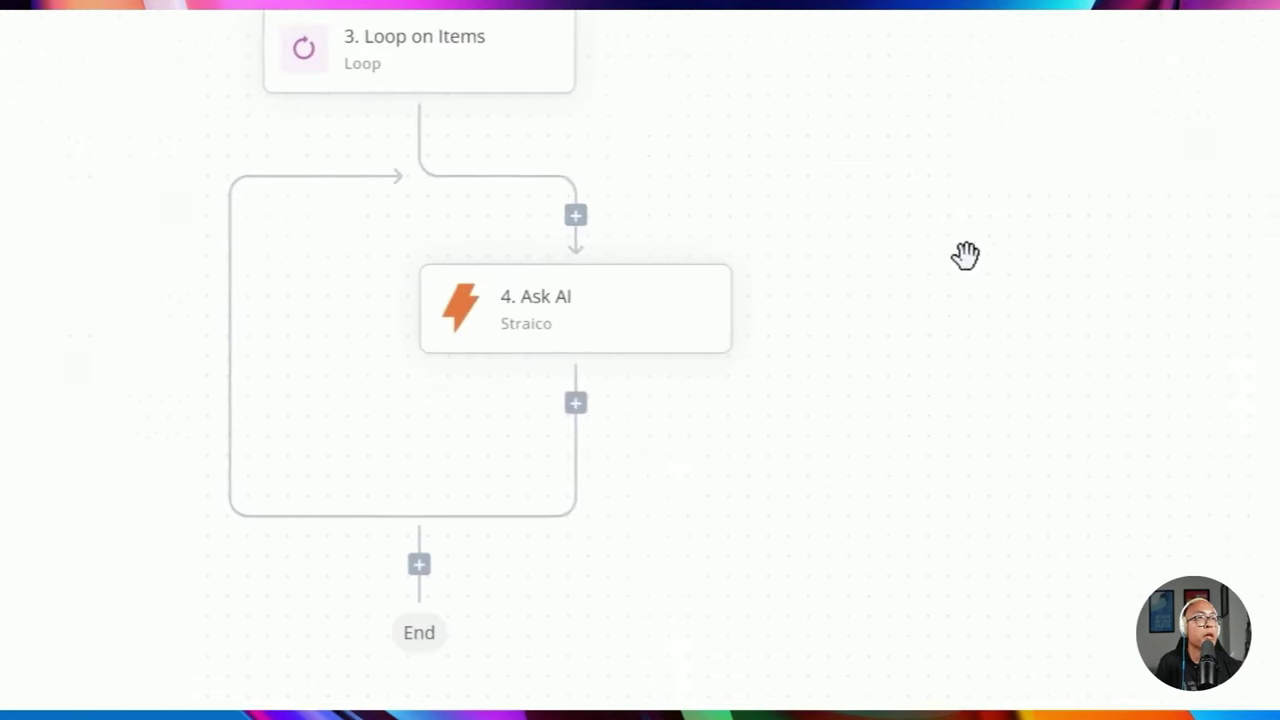
{"action": "right_click", "coordinate": [561, 112]}
{"action": "left_click", "coordinate": [748, 210]}
In the Ask AI prompt, insert the Loop on Items item's Idea field in double quotes after "Using" as the research focus
{"action": "left_click", "coordinate": [226, 231]}
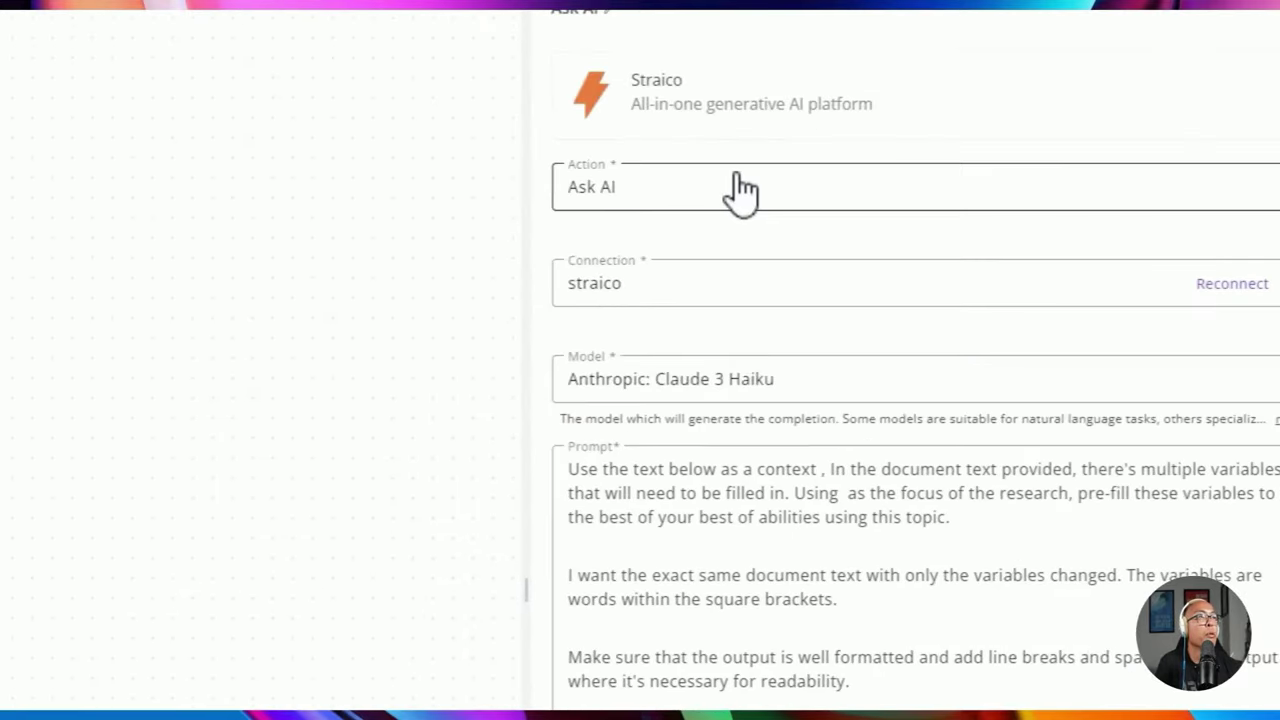
{"action": "left_click", "coordinate": [888, 365]}
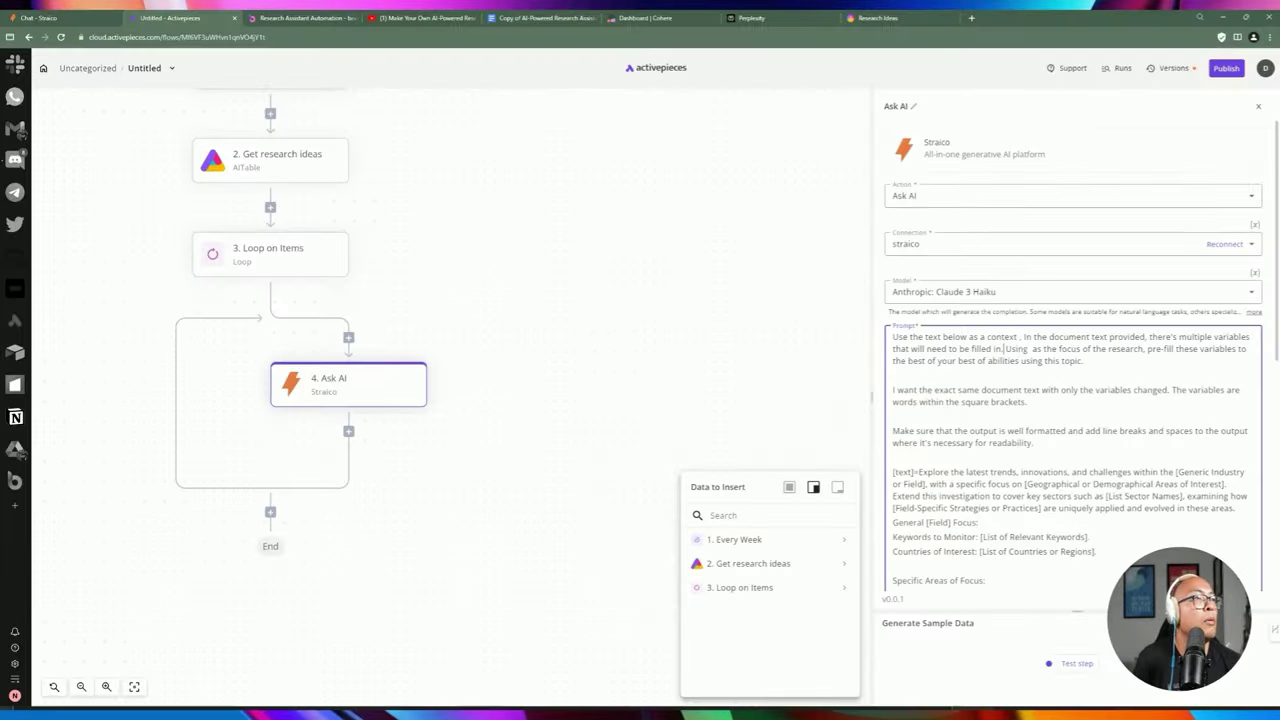
{"action": "type", "text": "\"\""}
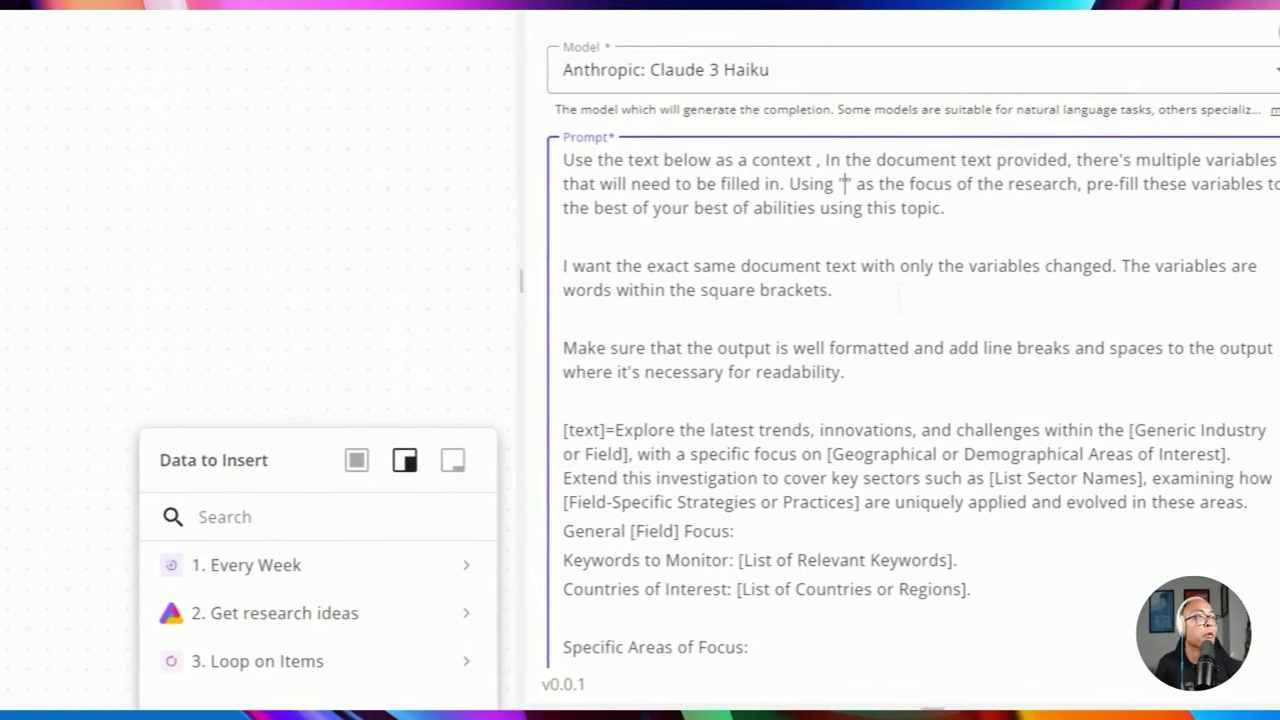
{"action": "left_click", "coordinate": [277, 661]}
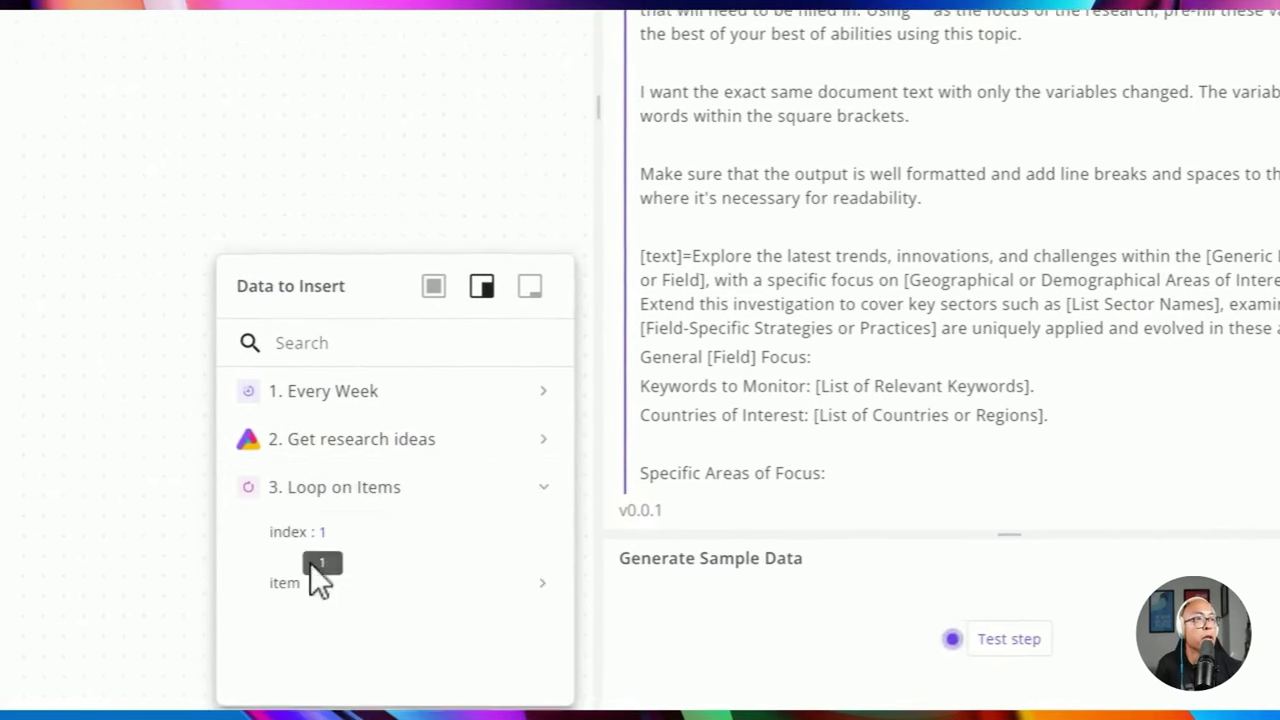
{"action": "left_click", "coordinate": [310, 580]}
{"action": "left_click", "coordinate": [352, 631]}
{"action": "scroll", "coordinate": [367, 631], "scroll_direction": "down", "scroll_amount": 2}
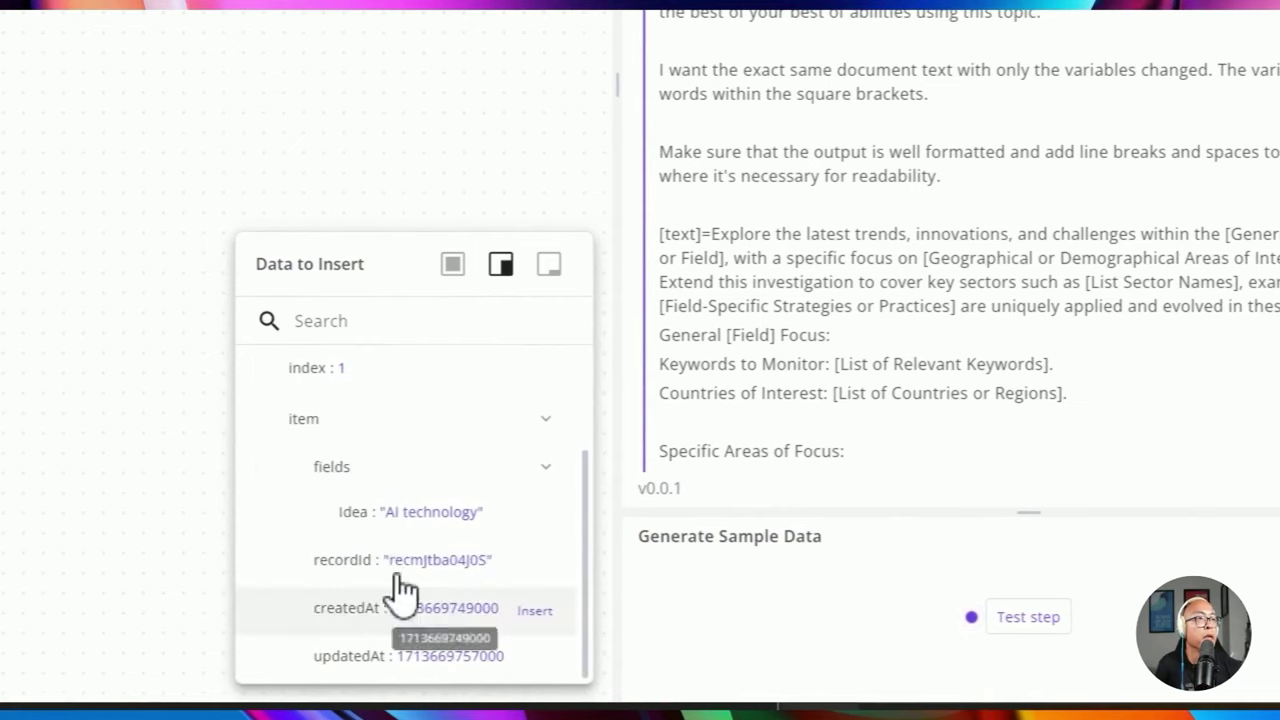
{"action": "left_click", "coordinate": [408, 522]}
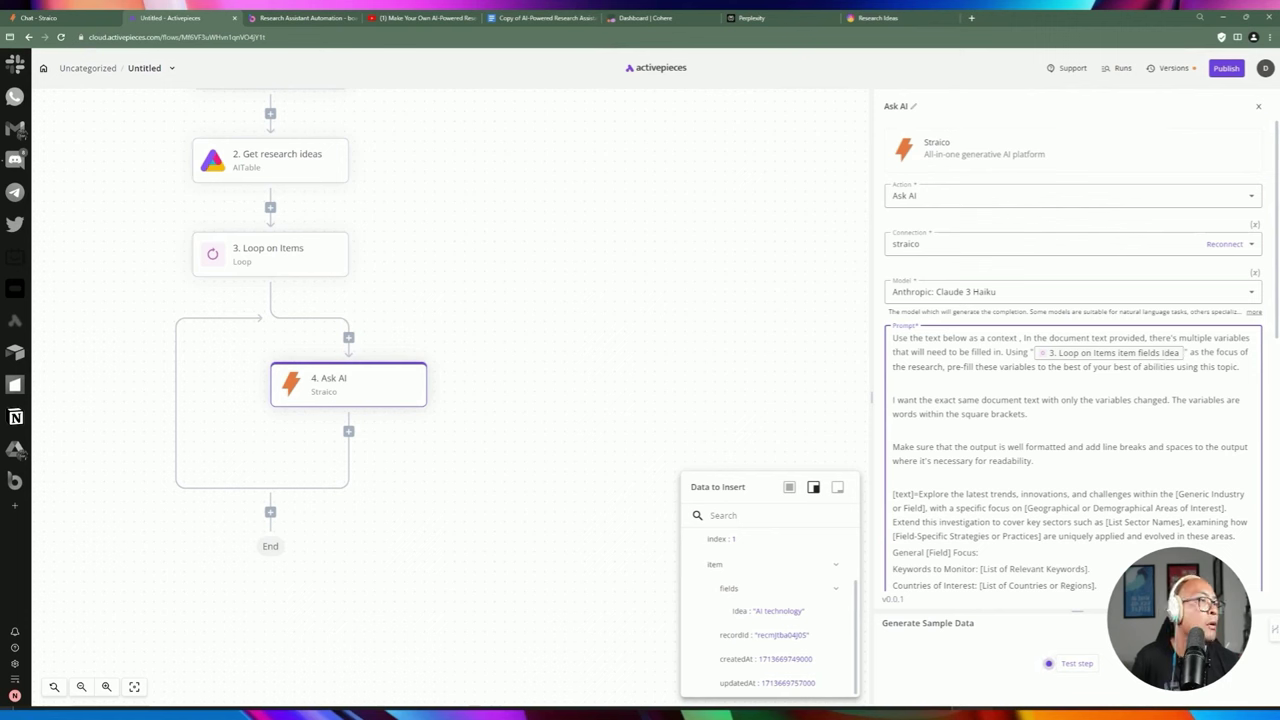
Correct the prompt wording to "to the best of your abilities" and test the Ask AI step
{"action": "key", "text": "BackSpace"}
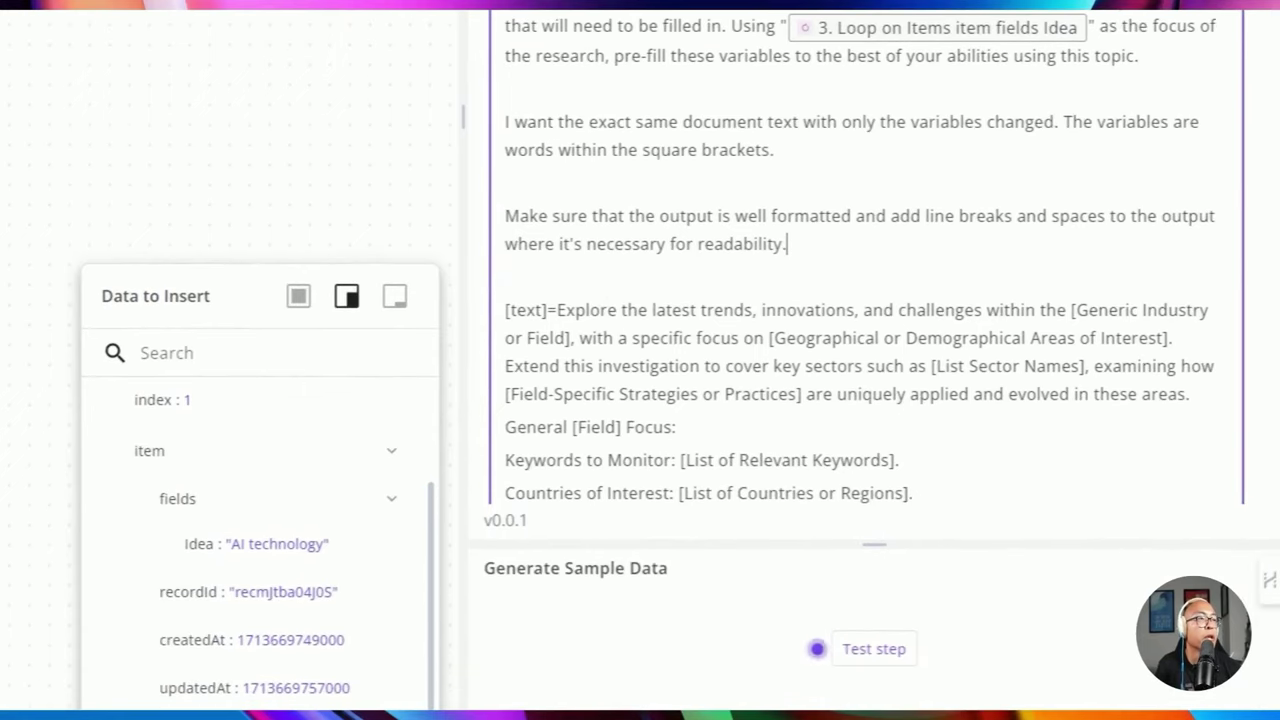
{"action": "scroll", "coordinate": [850, 300], "scroll_direction": "down", "scroll_amount": 1}
{"action": "left_click", "coordinate": [872, 620]}
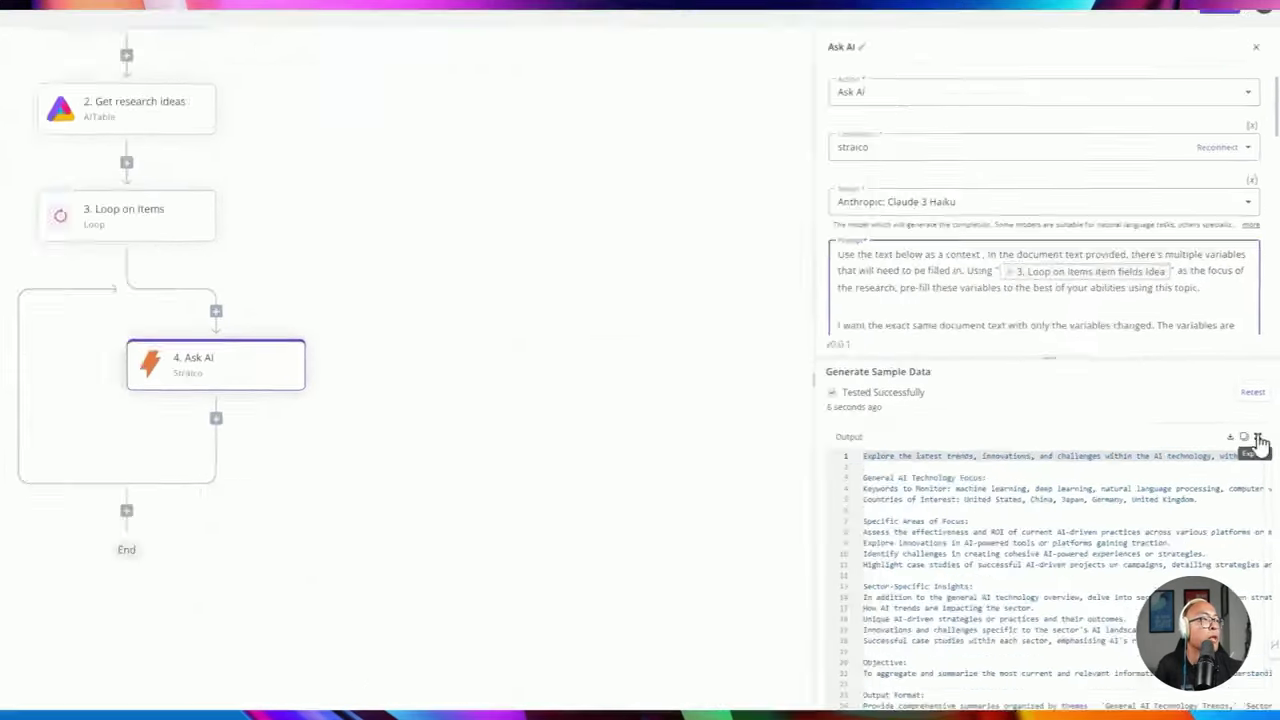
Examine the expanded Ask AI output to check how the bracketed variables were filled in across its sections
{"action": "left_click", "coordinate": [1259, 440]}
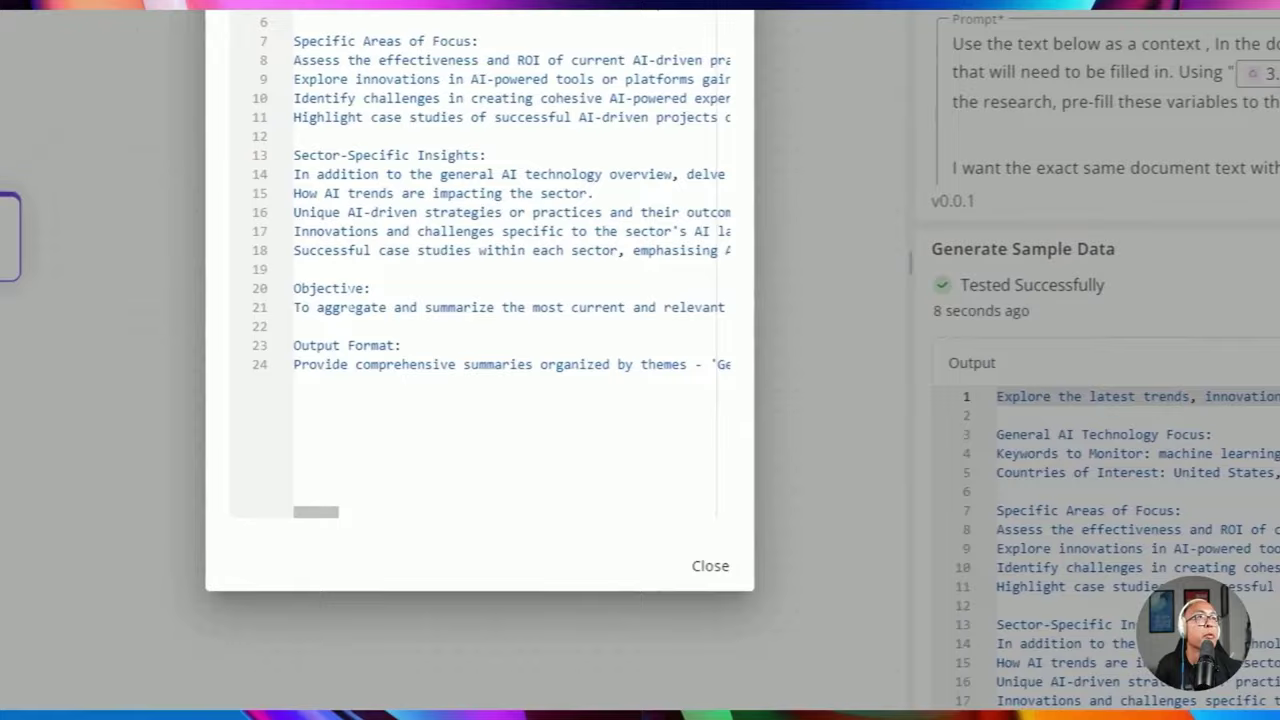
{"action": "scroll", "coordinate": [480, 360], "scroll_direction": "up", "scroll_amount": 3}
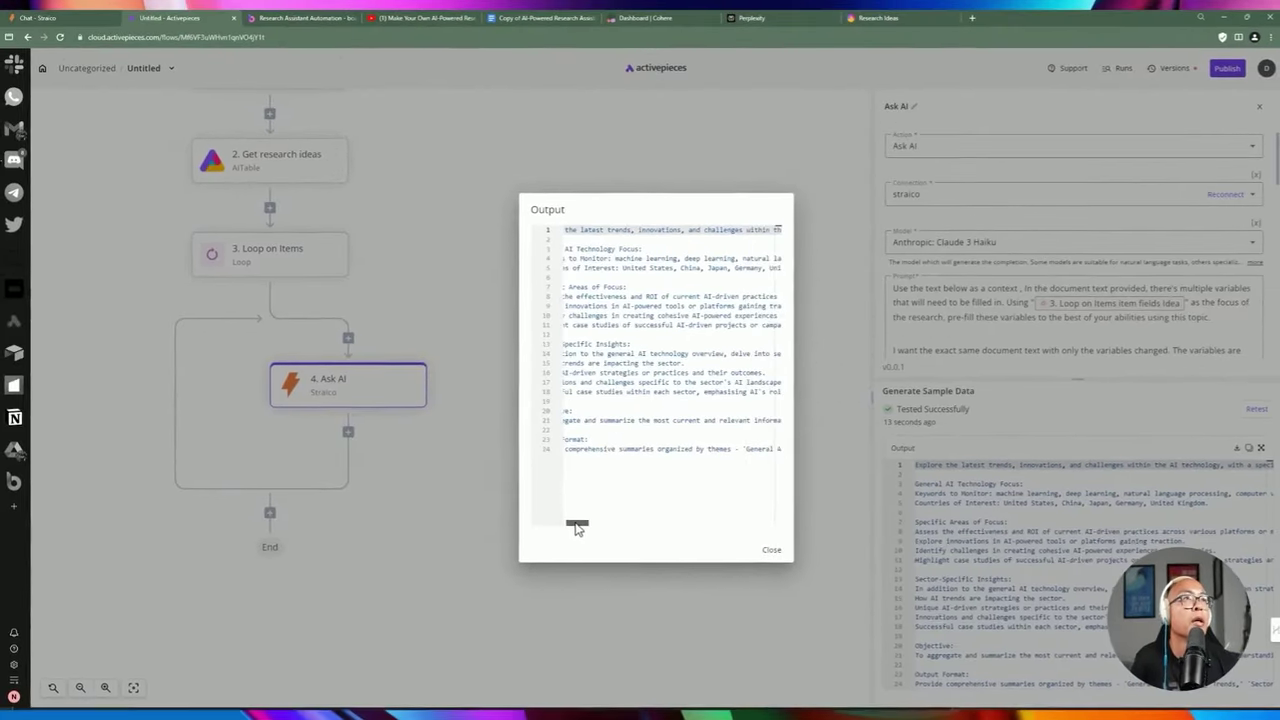
{"action": "mouse_move", "coordinate": [563, 525]}
{"action": "left_mouse_down"}
{"action": "mouse_move", "coordinate": [637, 514]}
{"action": "mouse_move", "coordinate": [571, 511]}
{"action": "left_mouse_up"}
{"action": "left_click", "coordinate": [570, 247]}
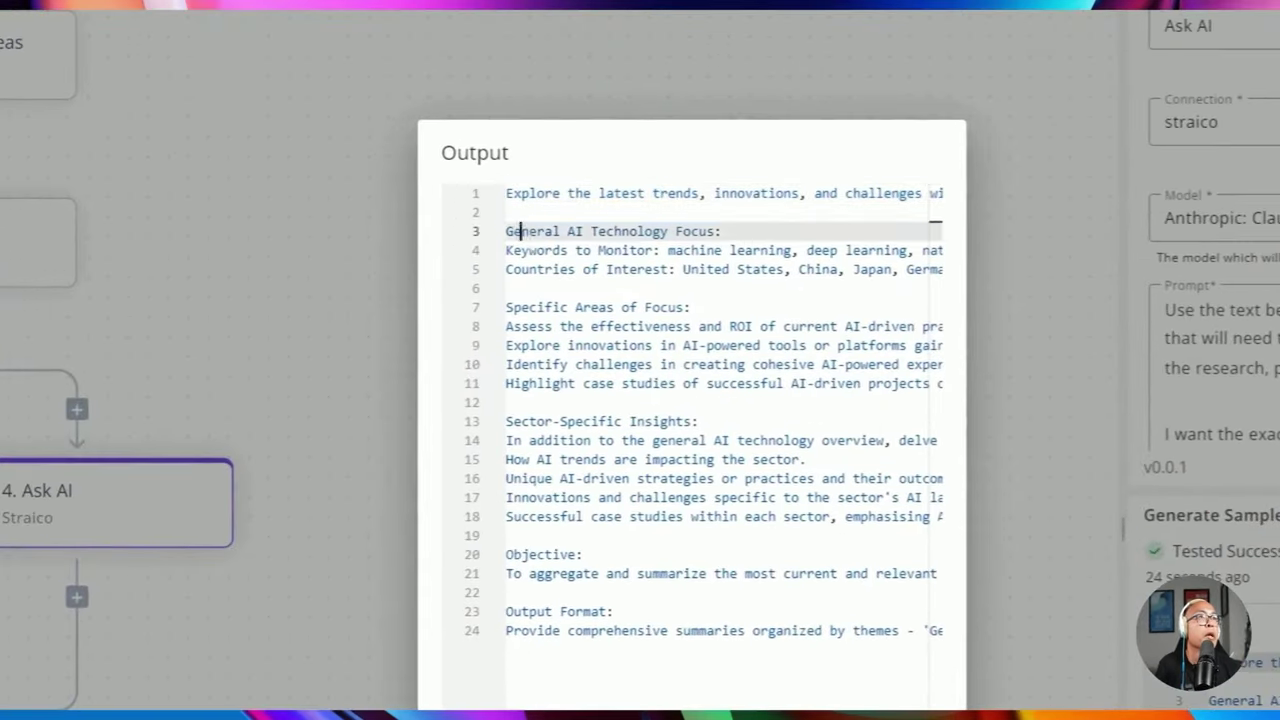
{"action": "left_click_drag", "start_coordinate": [517, 231], "coordinate": [604, 251]}
{"action": "double_click", "coordinate": [551, 307]}
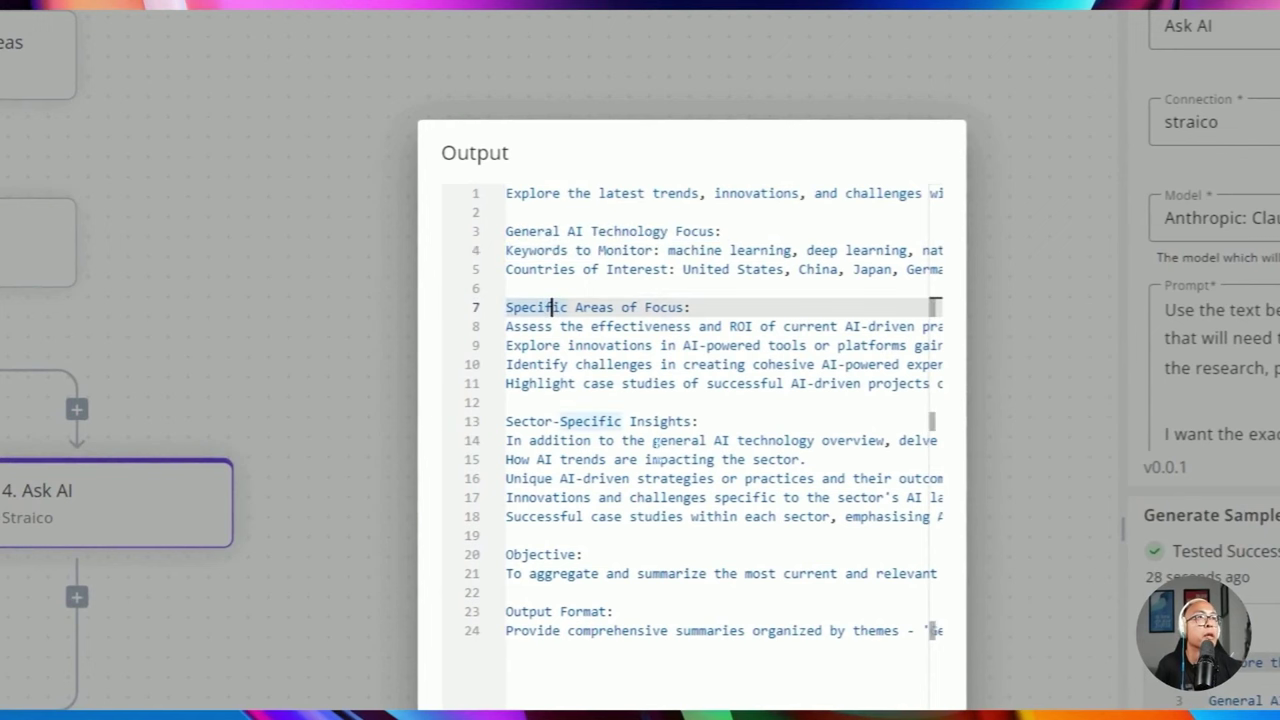
{"action": "left_click_drag", "start_coordinate": [652, 440], "coordinate": [815, 440]}
{"action": "scroll", "coordinate": [600, 450], "scroll_direction": "down", "scroll_amount": 2}
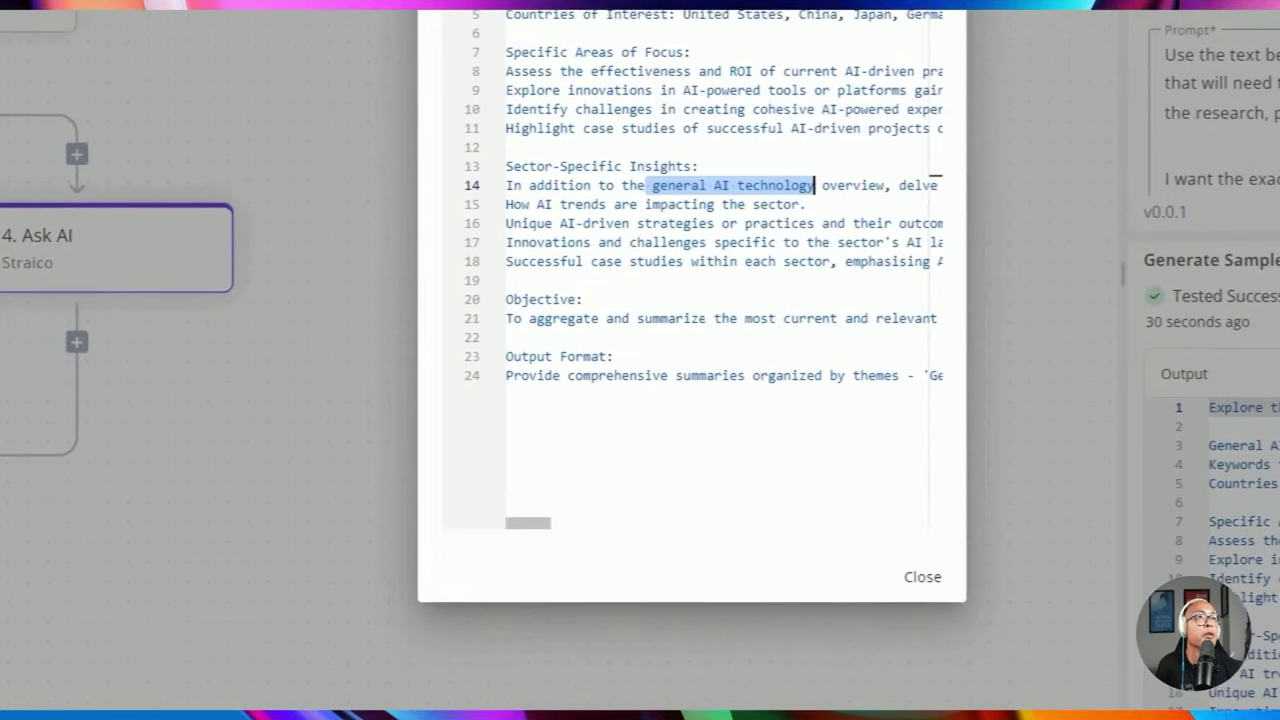
{"action": "scroll", "coordinate": [527, 588], "scroll_direction": "up", "scroll_amount": 1}
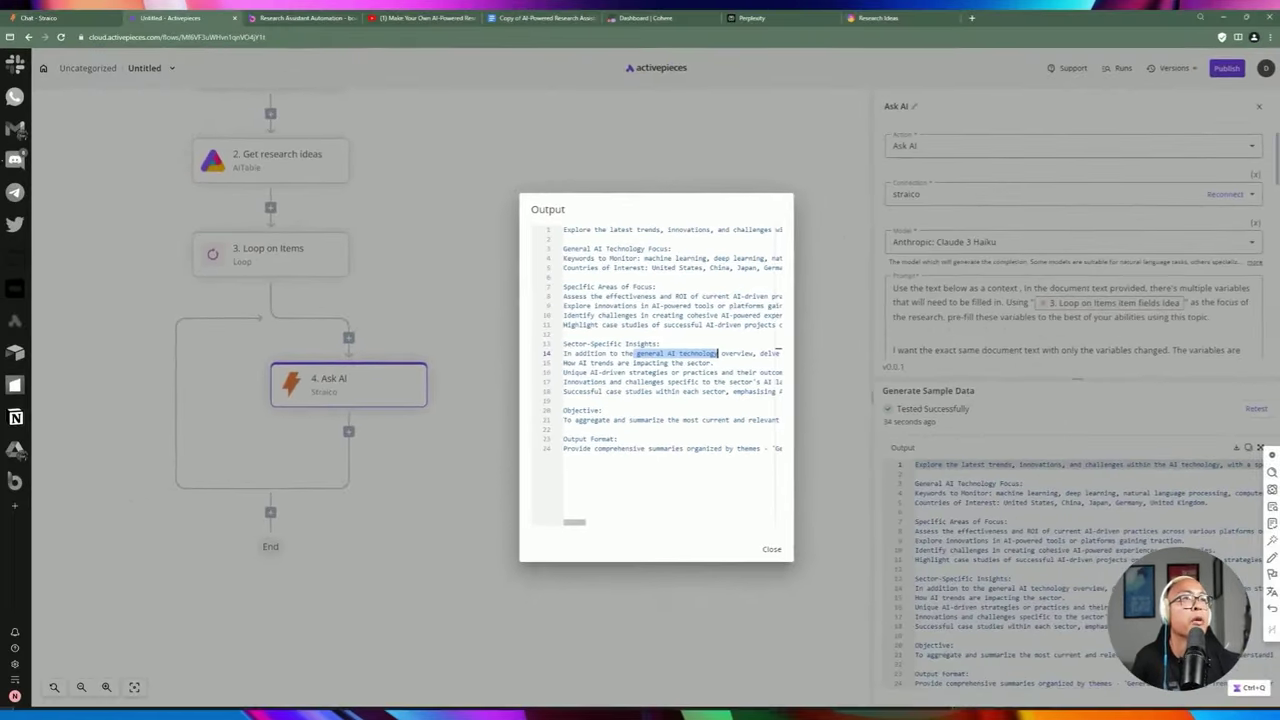
{"action": "left_click", "coordinate": [762, 551]}
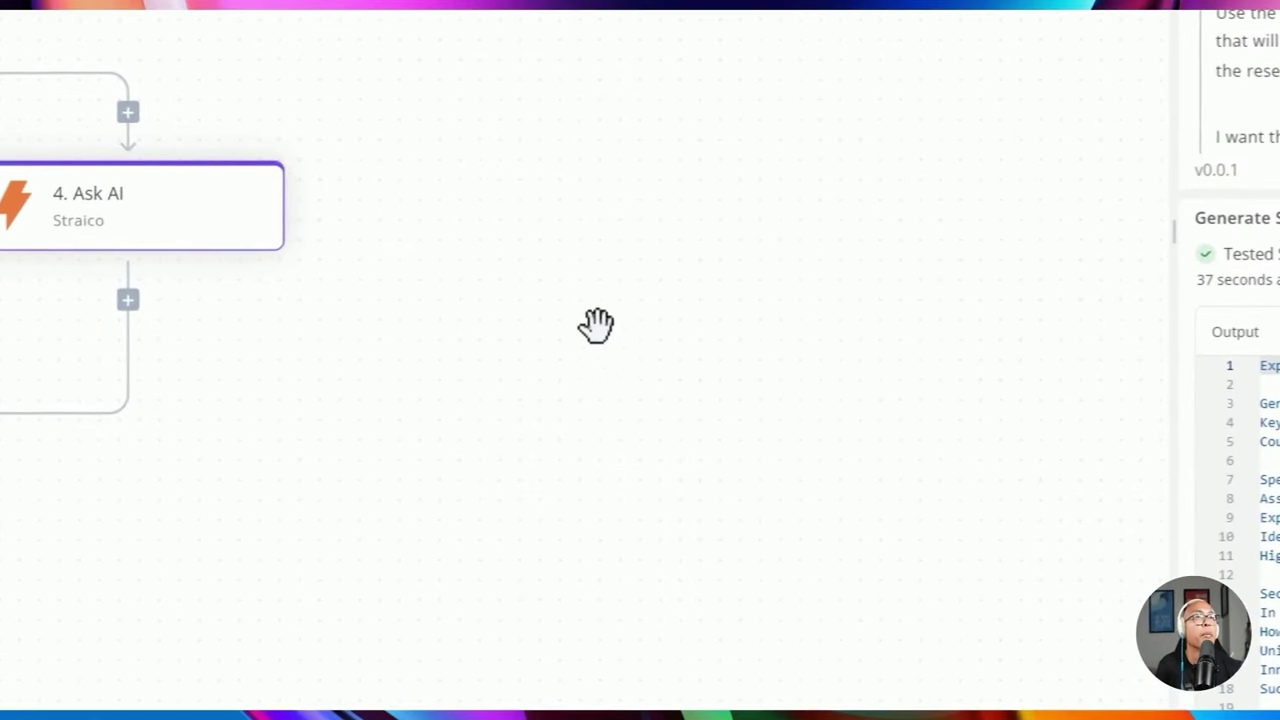
Rename the Ask AI step as "Create a prompt for the research"
{"action": "left_click", "coordinate": [150, 235]}
{"action": "left_click", "coordinate": [926, 203]}
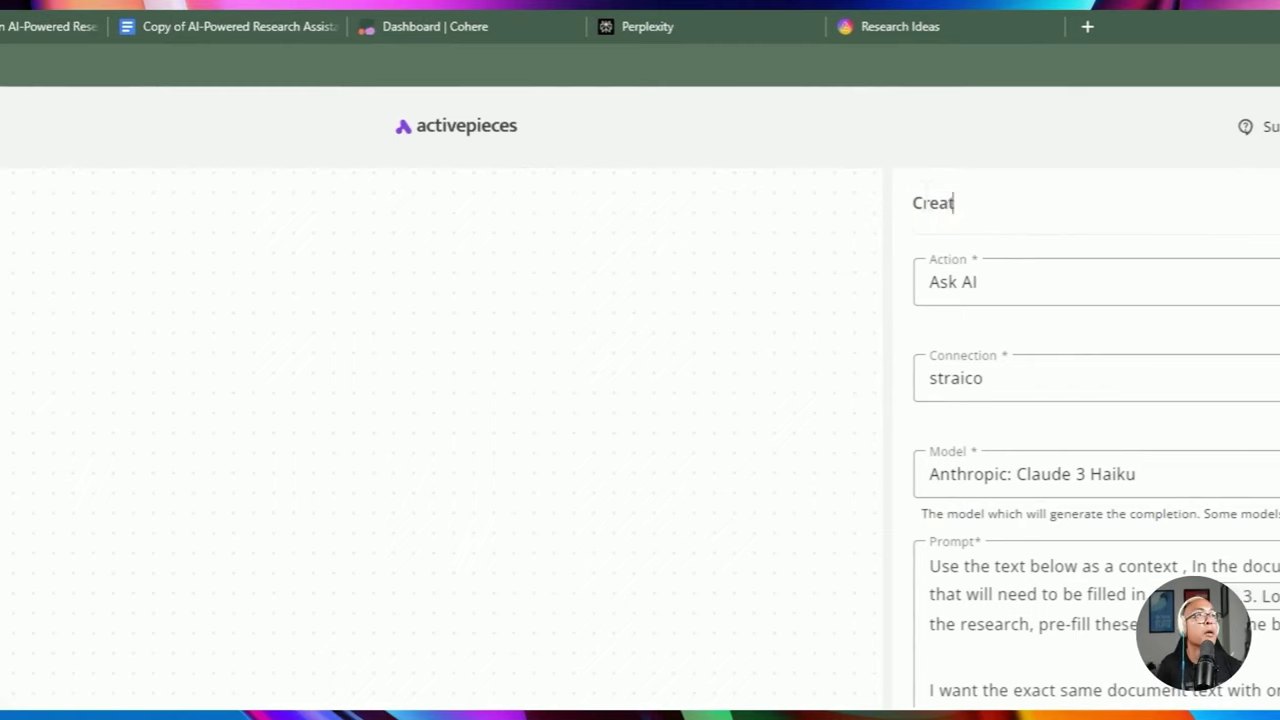
{"action": "type", "text": "Create a prompt for the research"}
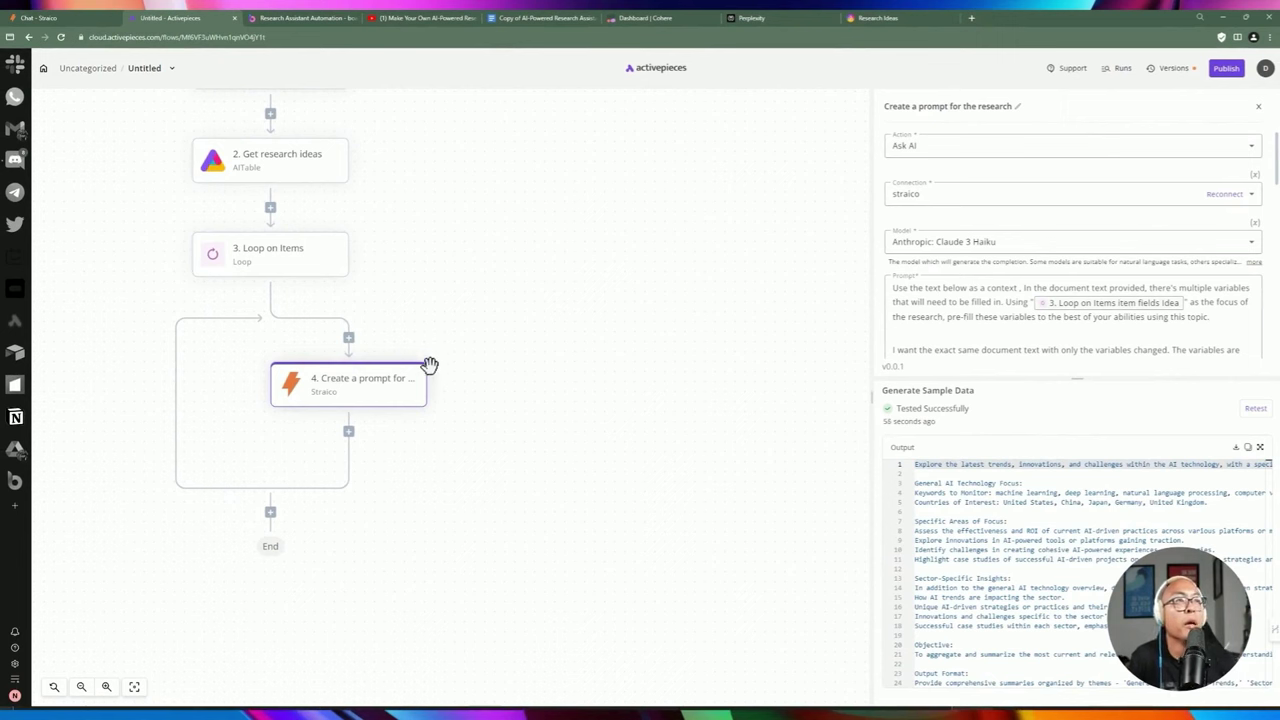
Inside the loop, add a Straico Ask AI step after the prompt-creation step, using the straico connection
{"action": "left_click", "coordinate": [349, 433]}
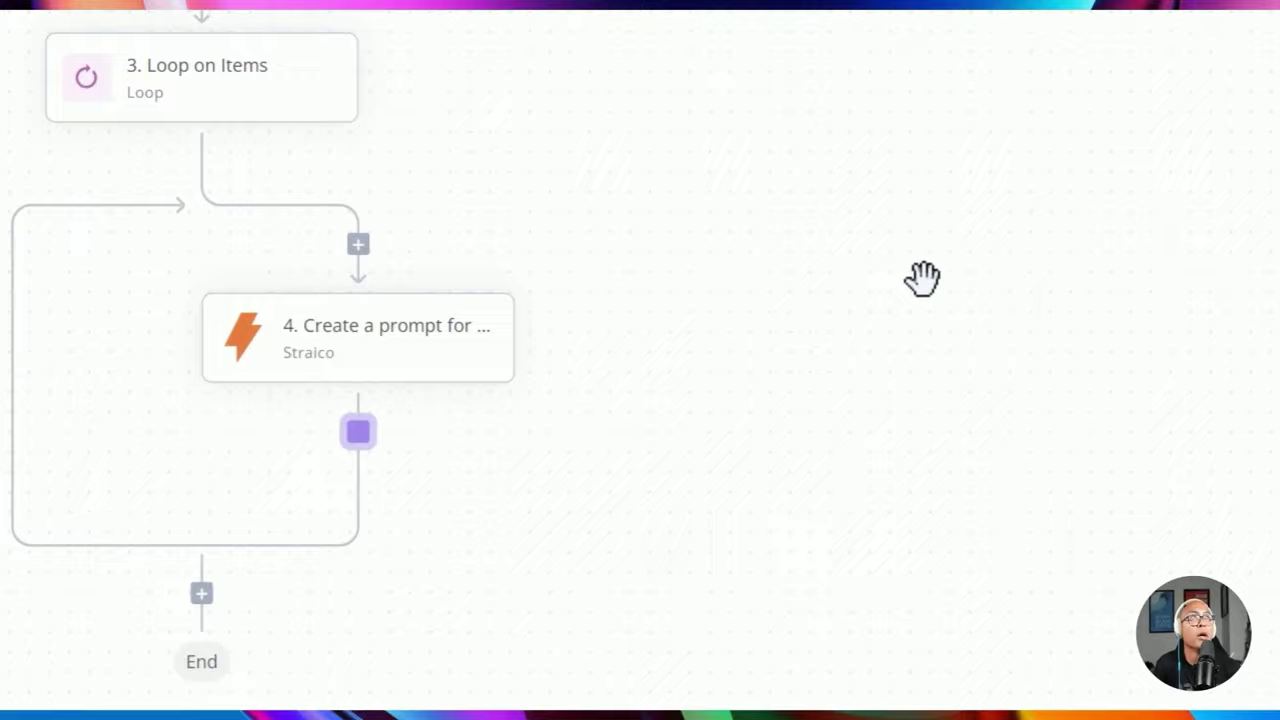
{"action": "type", "text": "strai"}
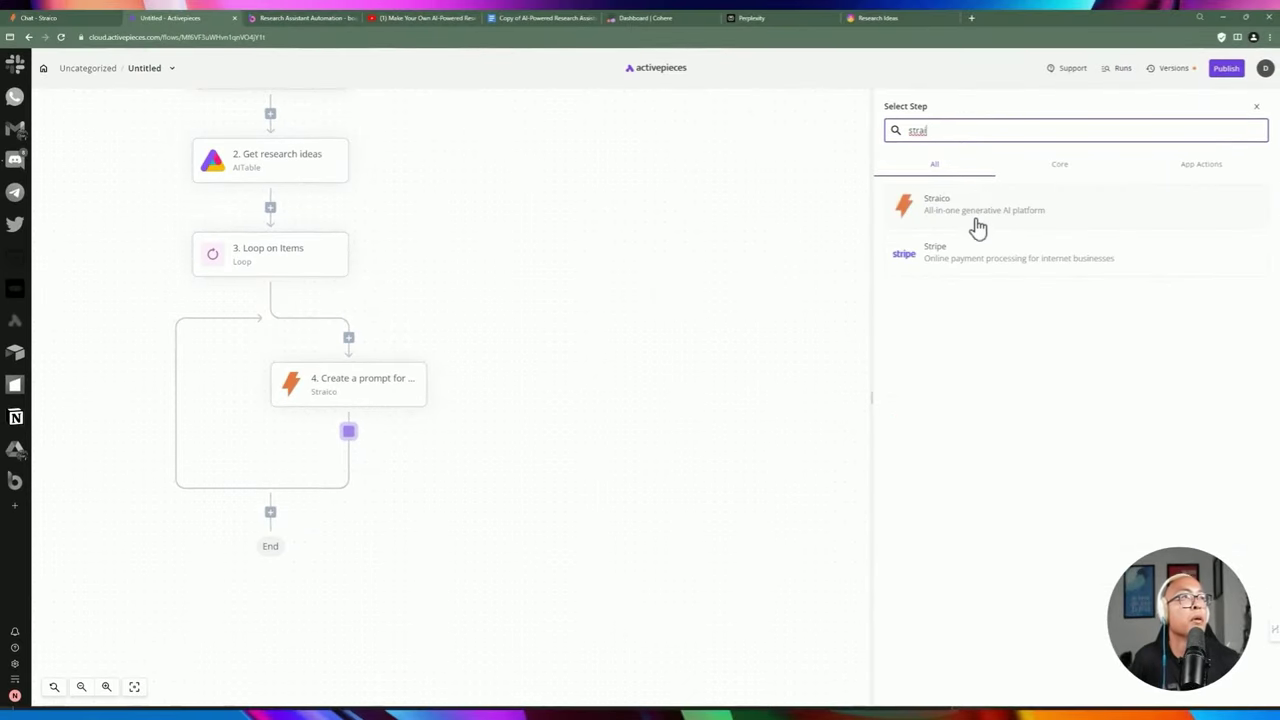
{"action": "left_click", "coordinate": [978, 228]}
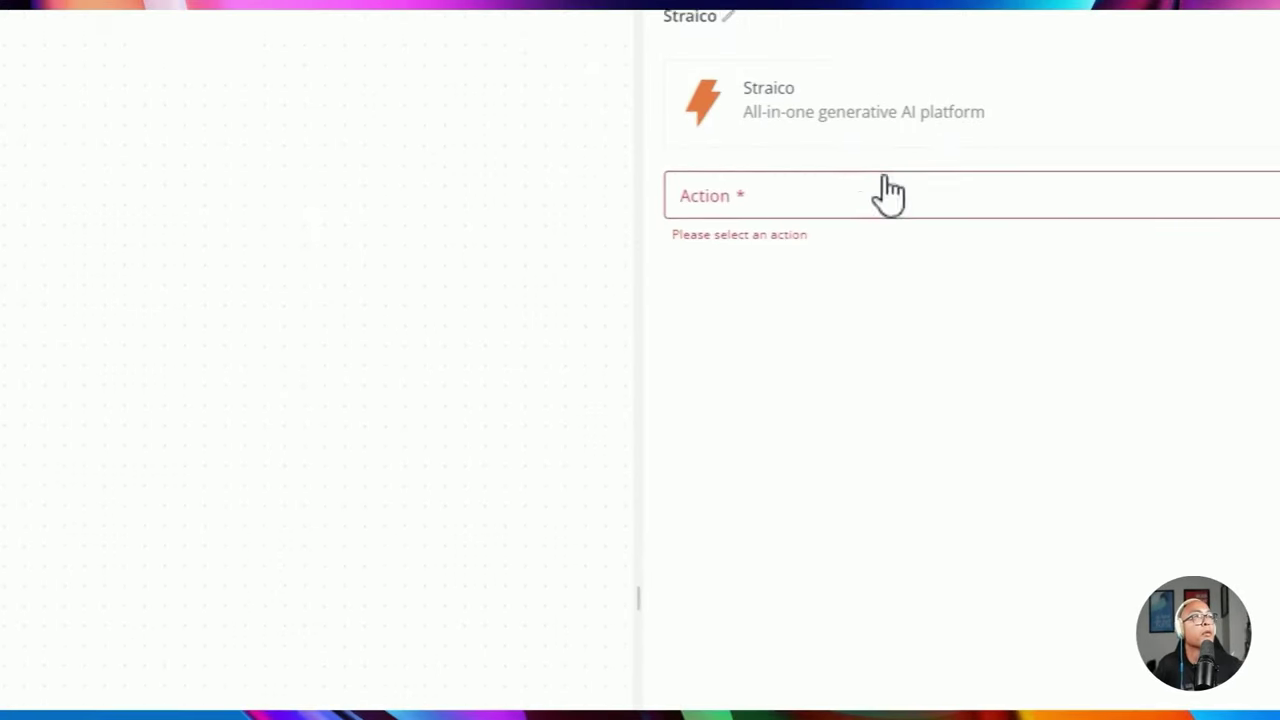
{"action": "left_click", "coordinate": [980, 196]}
{"action": "left_click", "coordinate": [822, 267]}
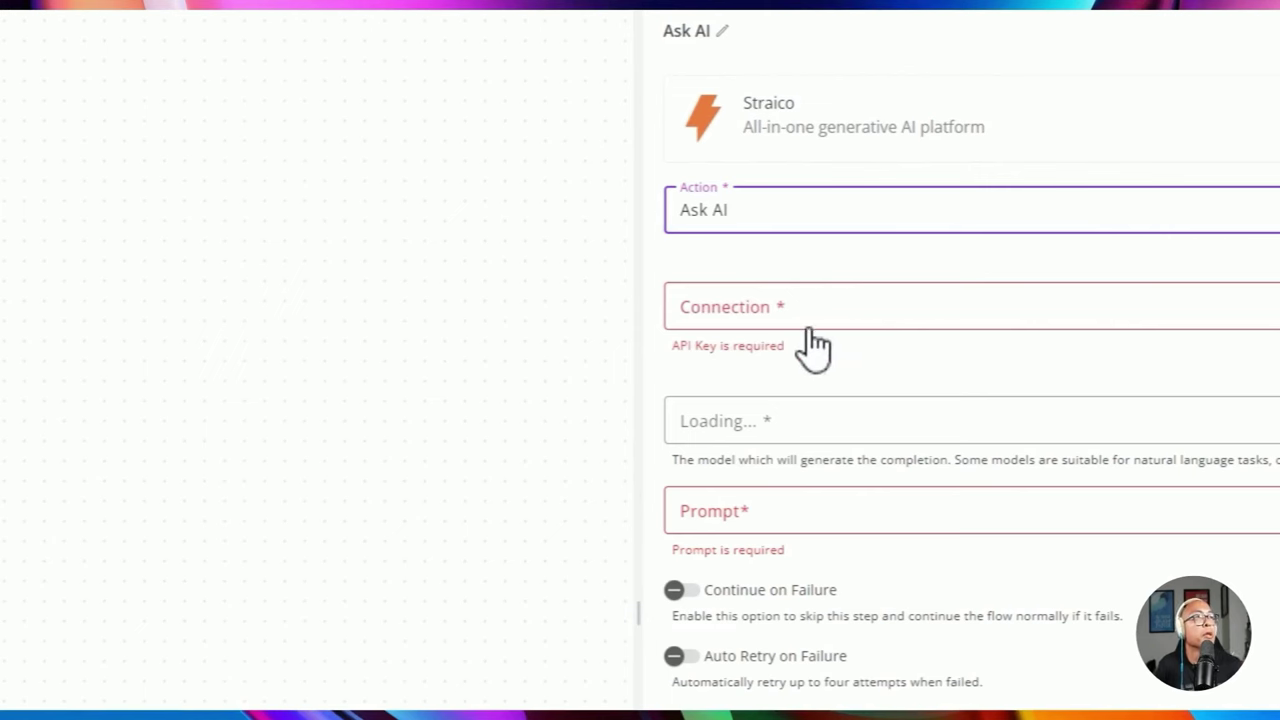
{"action": "left_click", "coordinate": [806, 322]}
{"action": "left_click", "coordinate": [764, 414]}
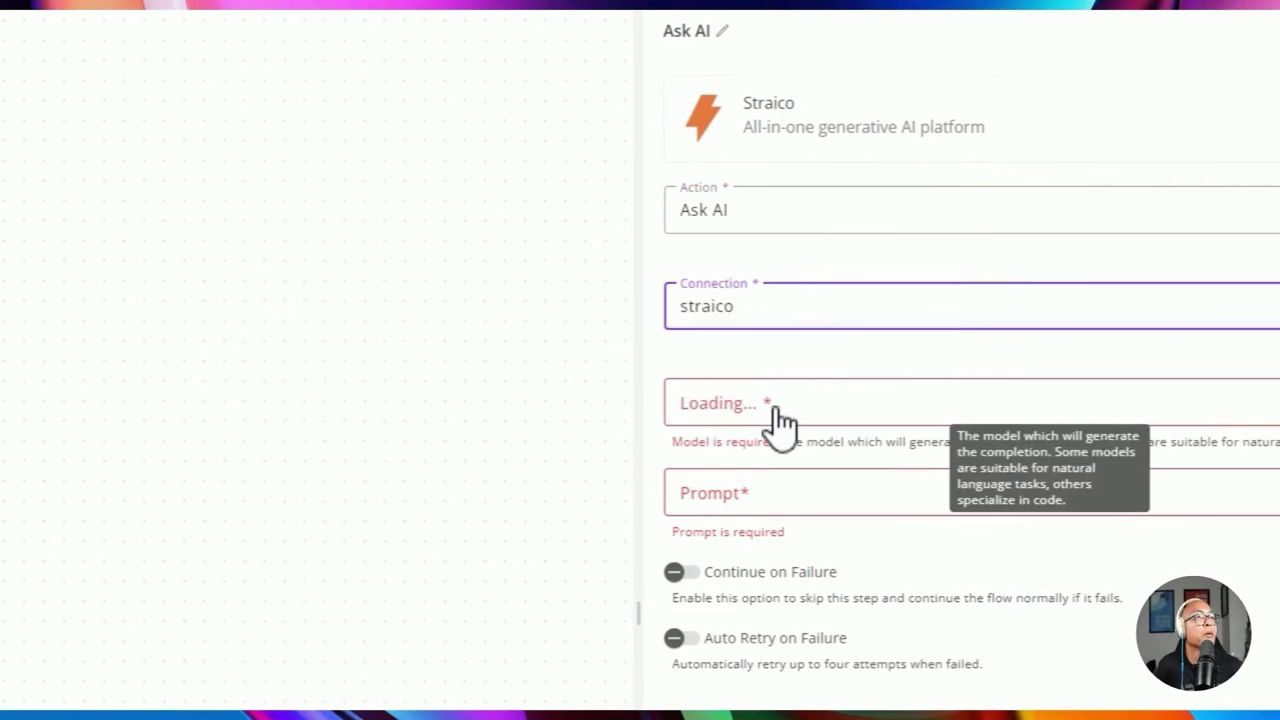
Set the new Ask AI step's model to Perplexity: Sonar 8x7B Online
{"action": "scroll", "coordinate": [770, 390], "scroll_direction": "down", "scroll_amount": 1}
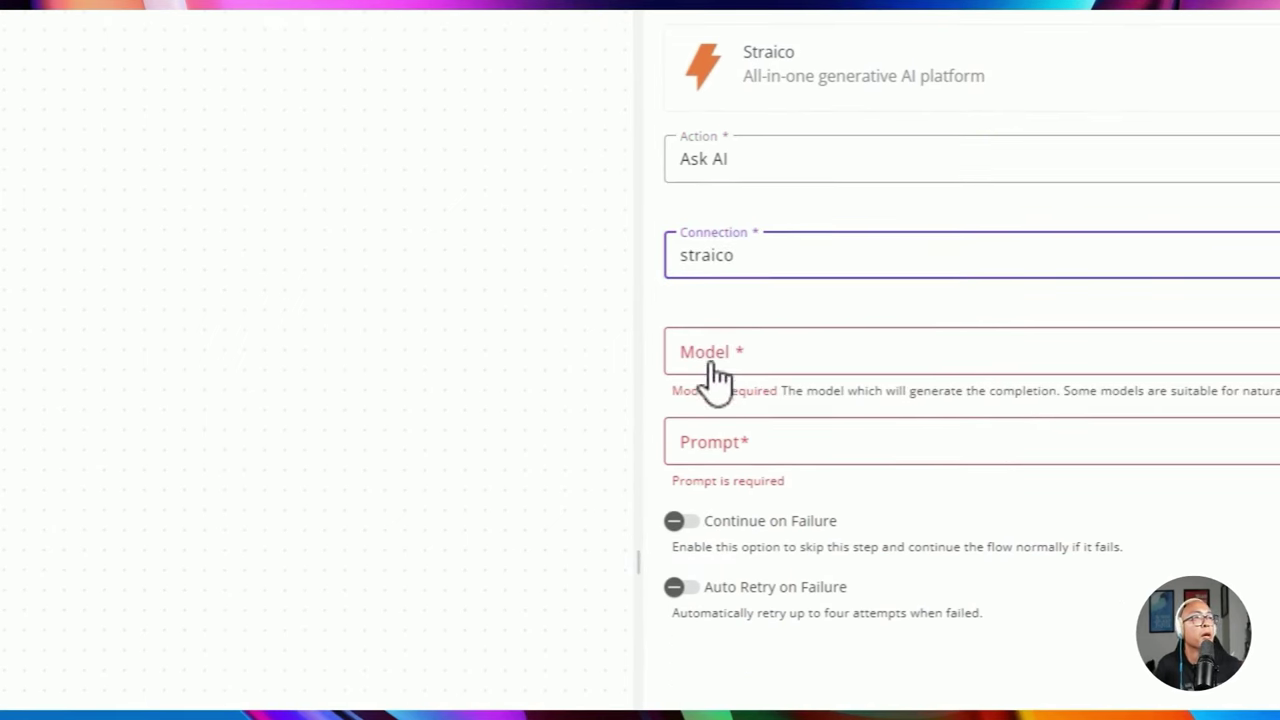
{"action": "left_click", "coordinate": [775, 362]}
{"action": "scroll", "coordinate": [777, 557], "scroll_direction": "down", "scroll_amount": 5}
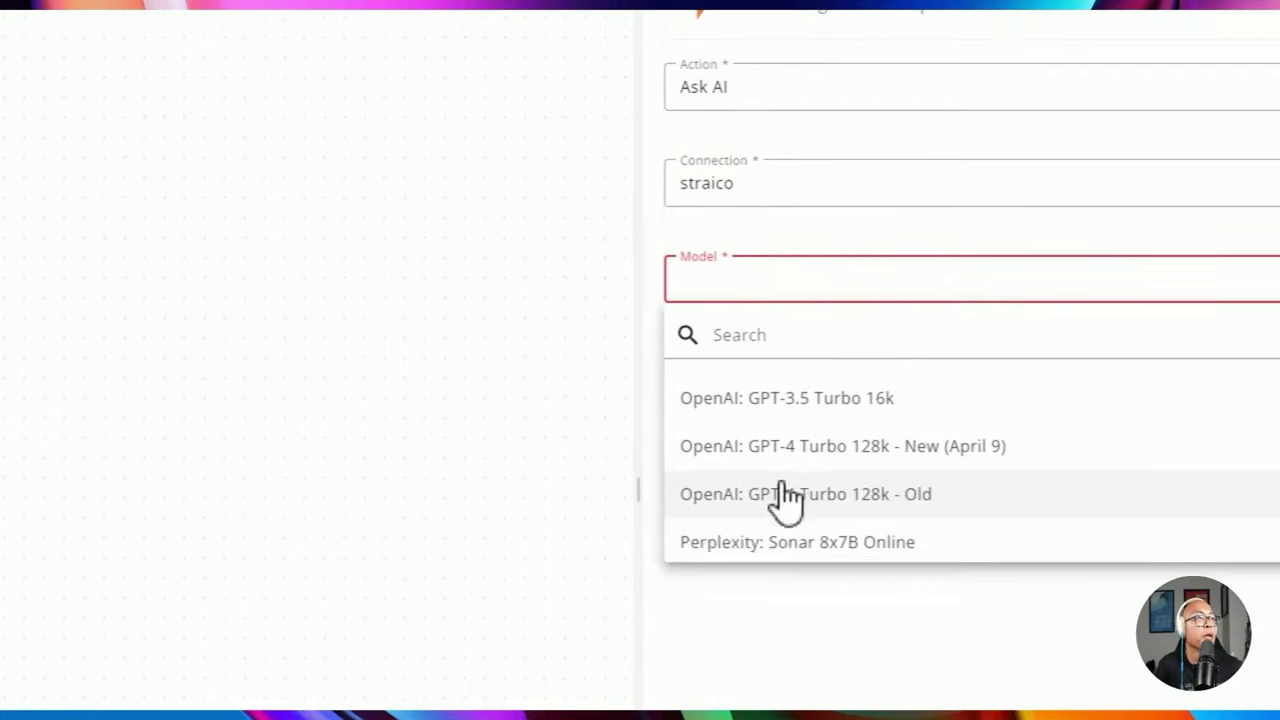
{"action": "left_click", "coordinate": [743, 530]}
Insert the "Create a prompt for the research" output as the Ask AI prompt, then test the step and review its output
{"action": "left_click", "coordinate": [782, 366]}
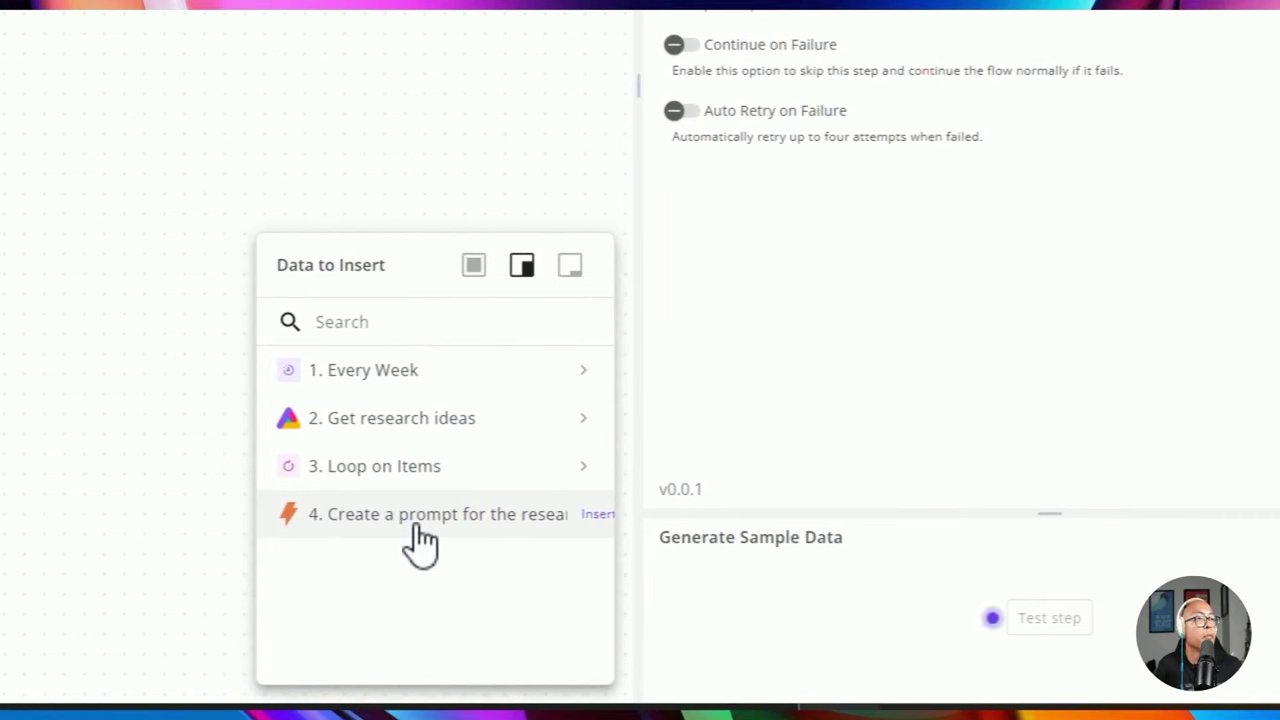
{"action": "left_click", "coordinate": [420, 540]}
{"action": "scroll", "coordinate": [410, 540], "scroll_direction": "down", "scroll_amount": 2}
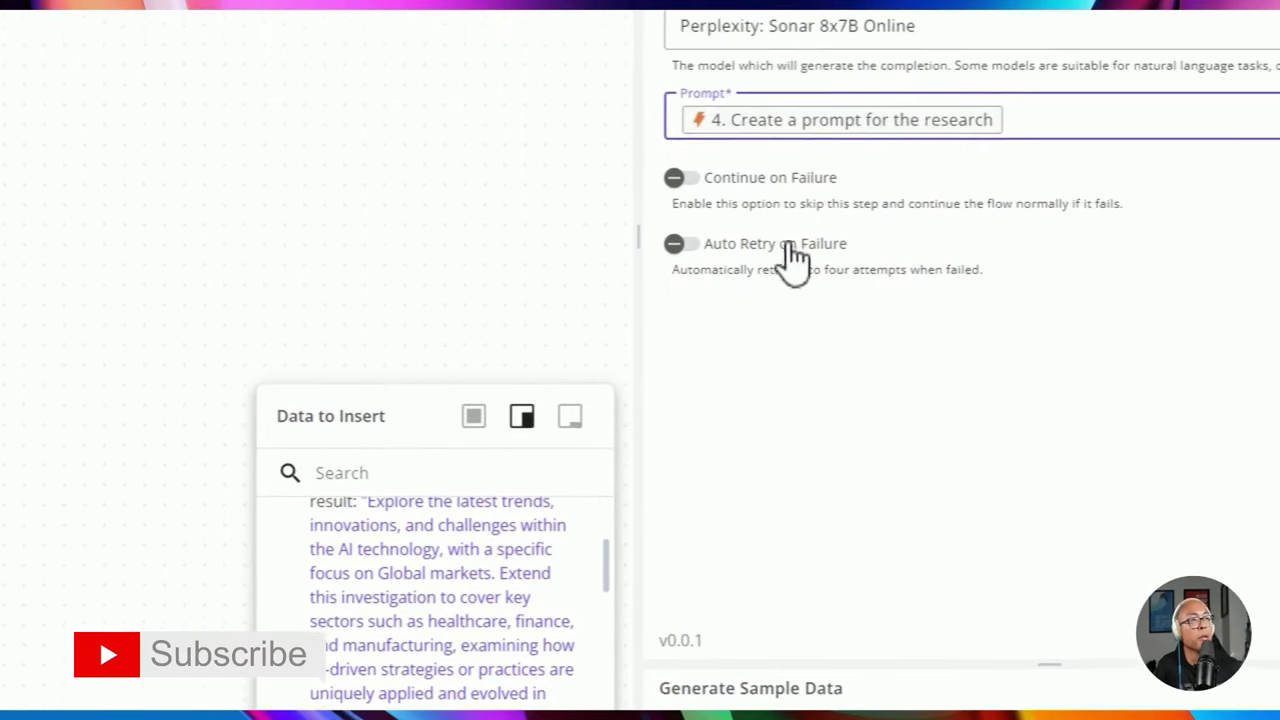
{"action": "left_click", "coordinate": [0, 306]}
{"action": "left_click", "coordinate": [980, 628]}
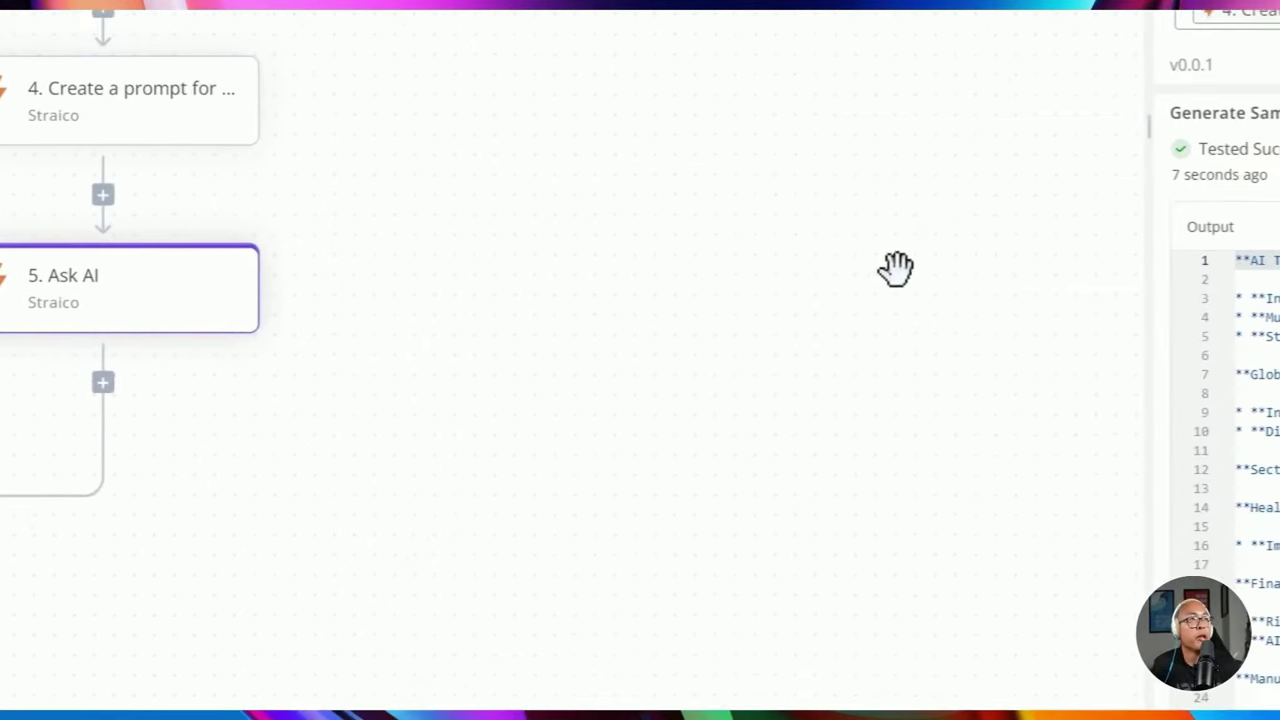
{"action": "scroll", "coordinate": [1030, 480], "scroll_direction": "down", "scroll_amount": 1}
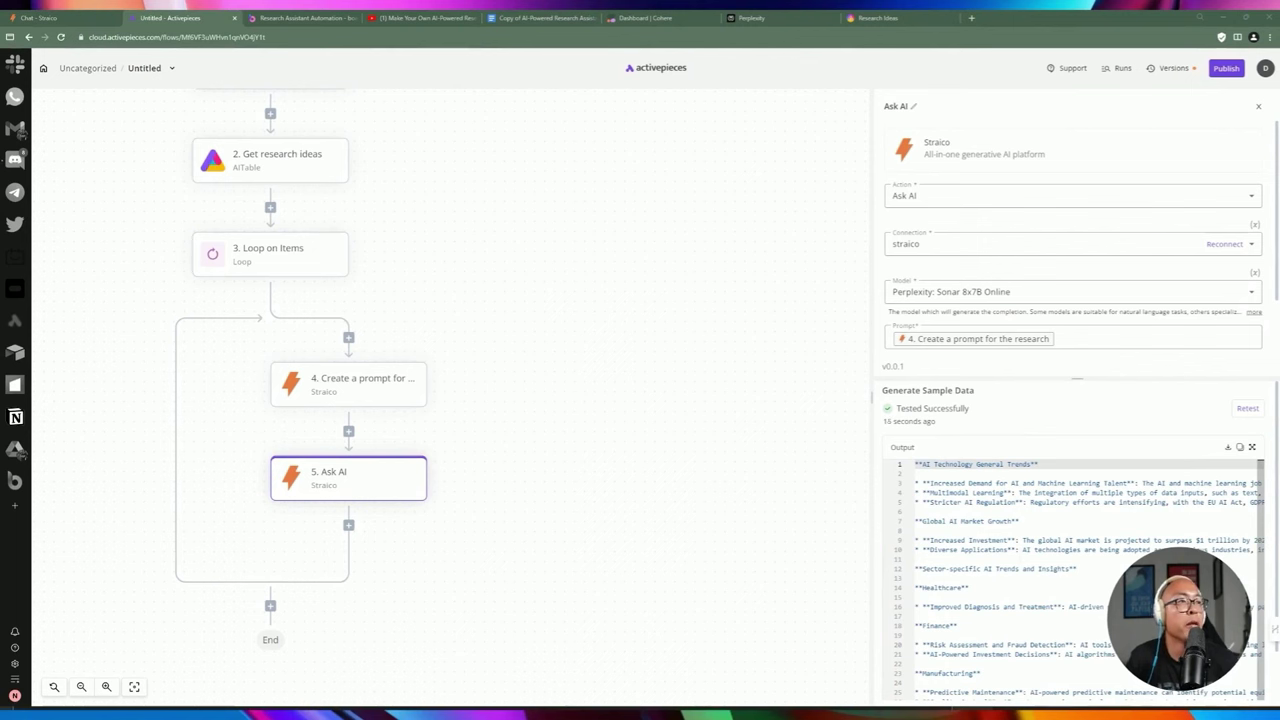
{"action": "scroll", "coordinate": [1075, 580], "scroll_direction": "down", "scroll_amount": 1}
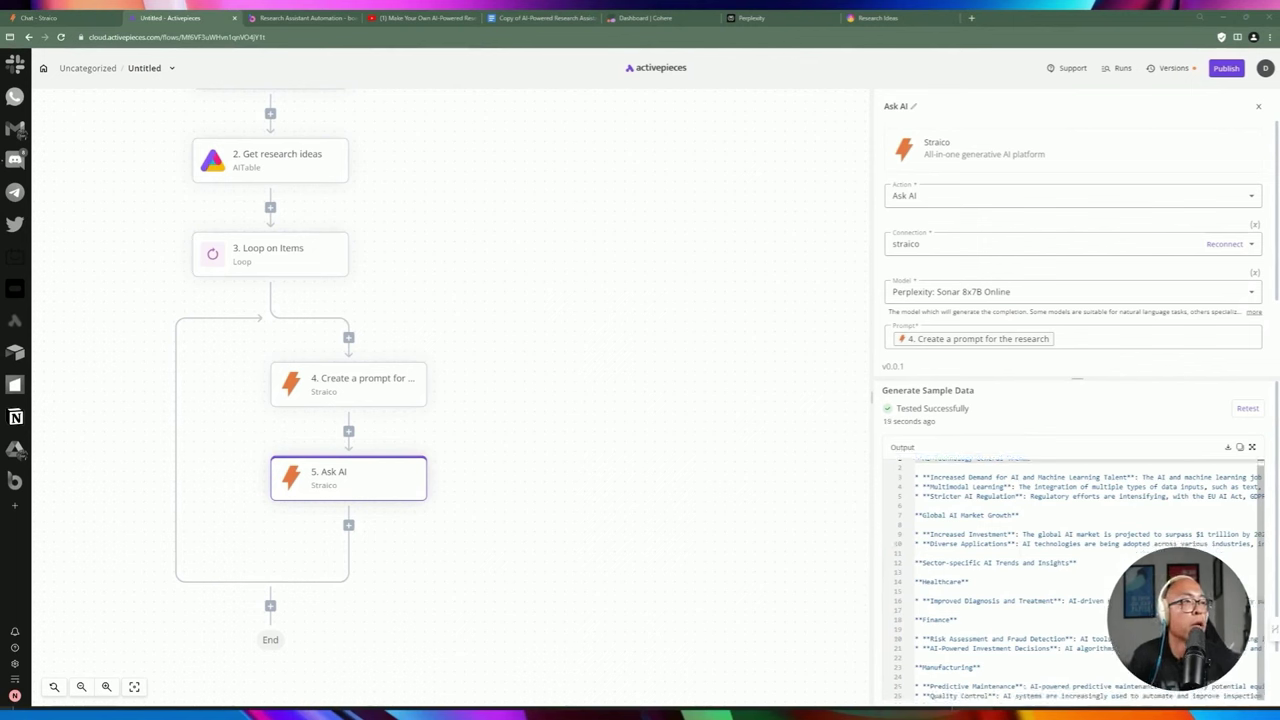
{"action": "scroll", "coordinate": [1075, 580], "scroll_direction": "up", "scroll_amount": 1}
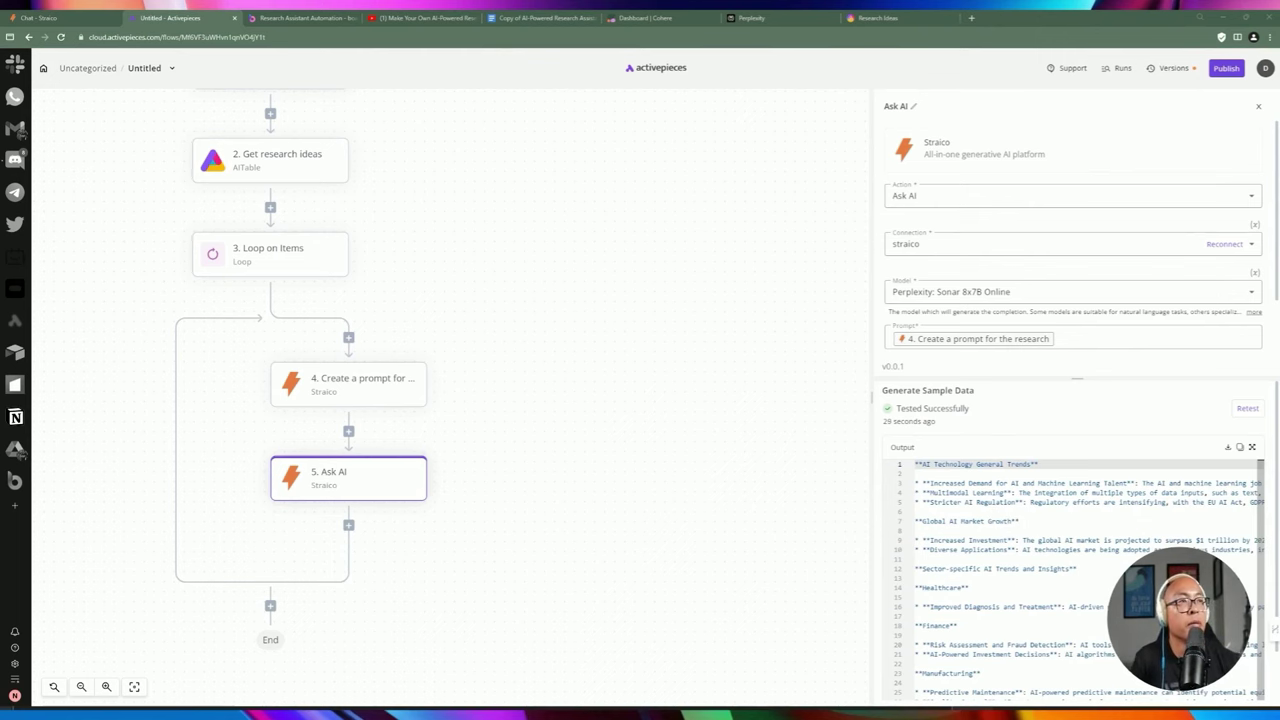
{"action": "left_click", "coordinate": [995, 521]}
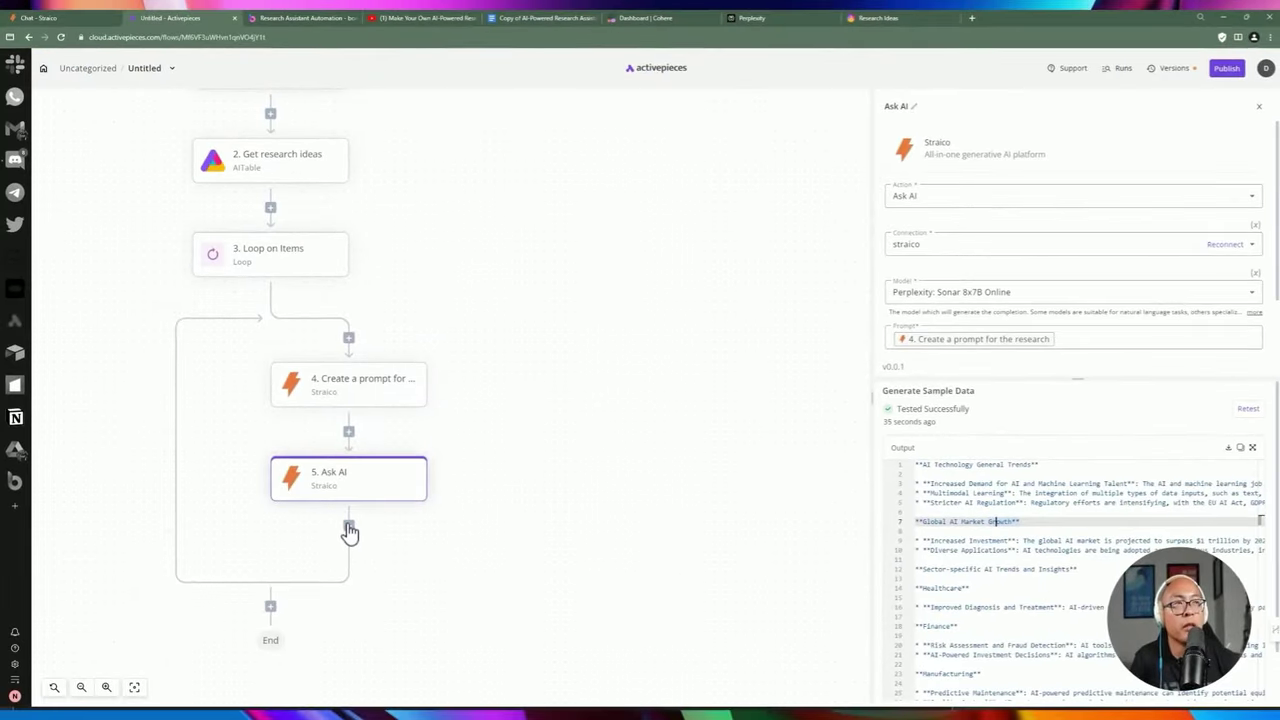
Add a Text Helper step with the Markdown to HTML action after the second Ask AI step in the loop
{"action": "left_click", "coordinate": [348, 528]}
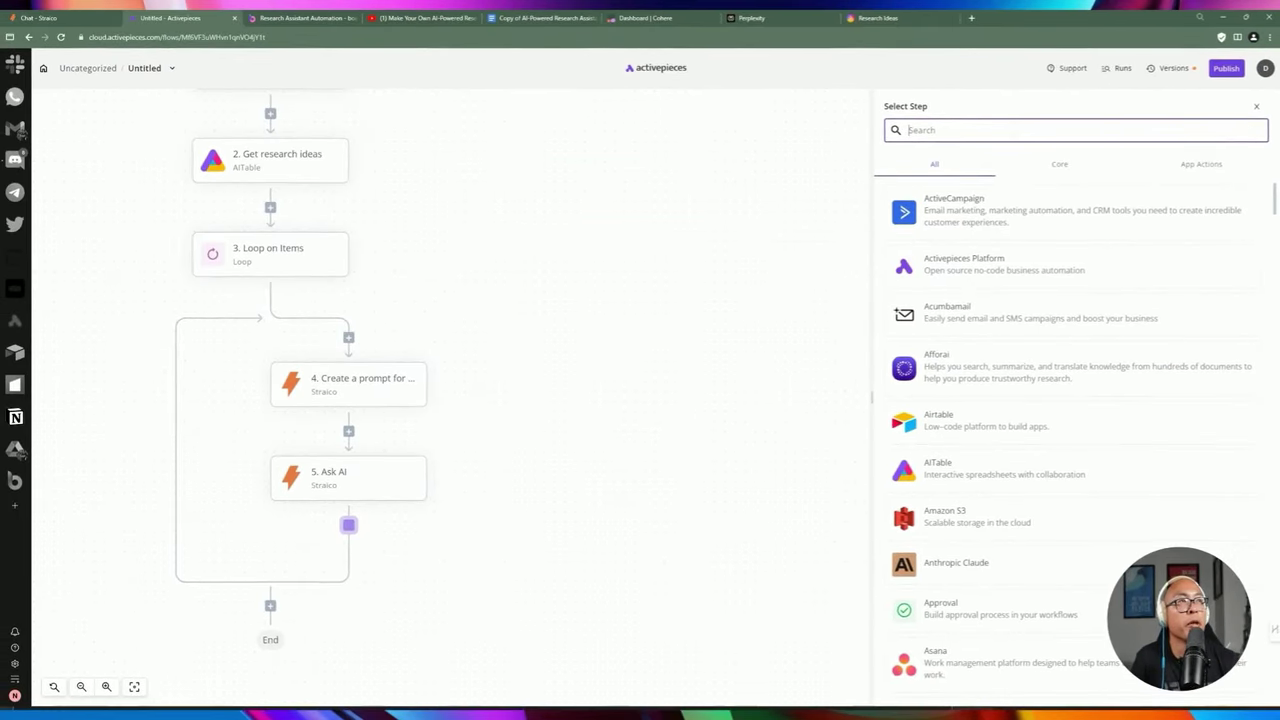
{"action": "type", "text": "text"}
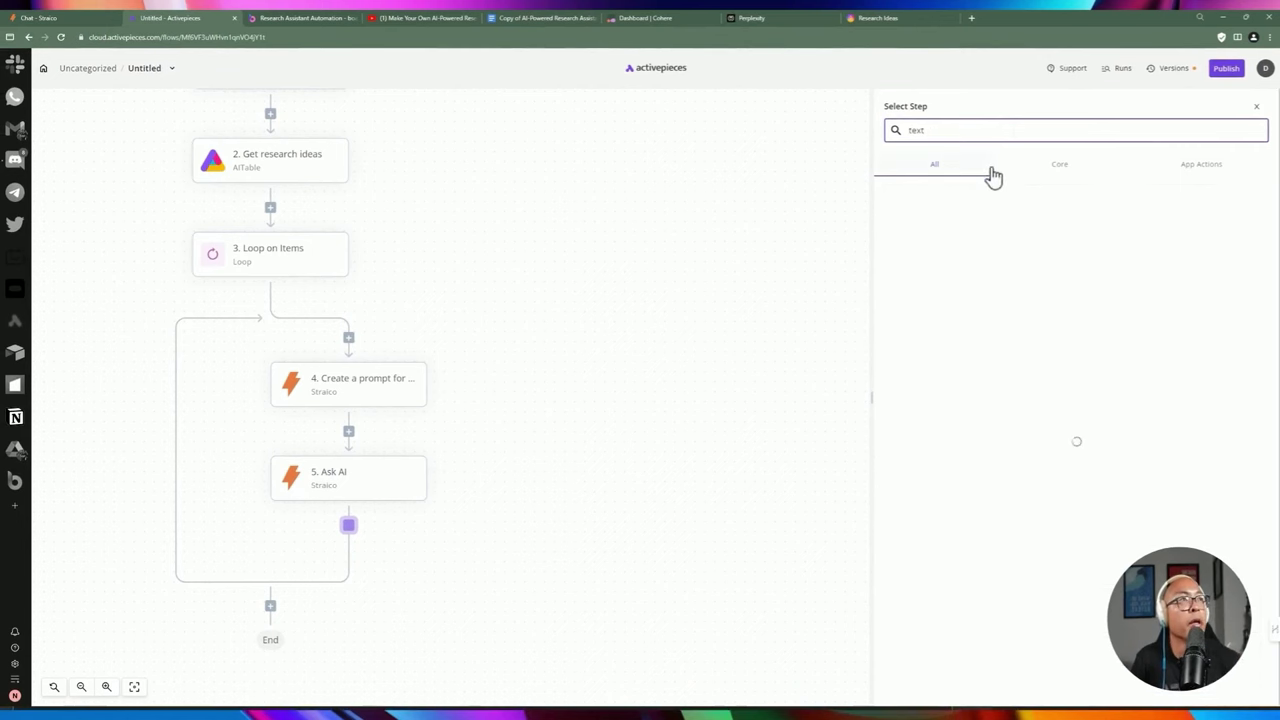
{"action": "left_click", "coordinate": [966, 225]}
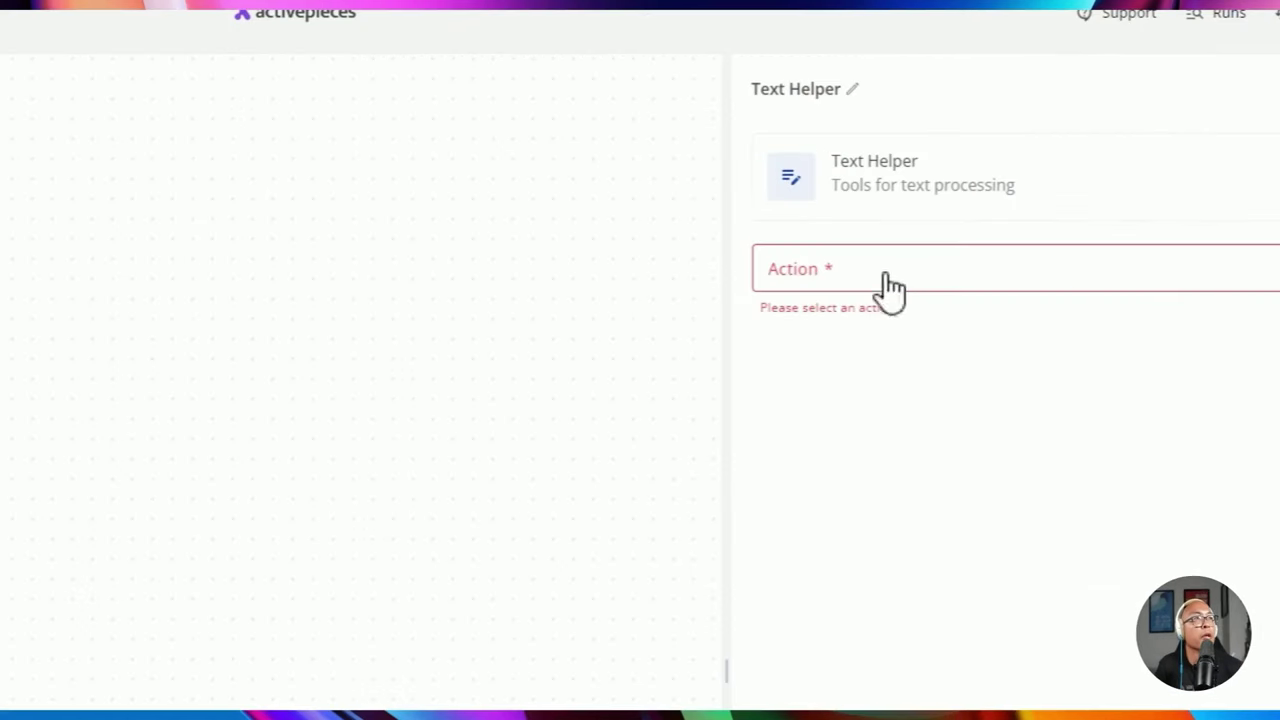
{"action": "left_click", "coordinate": [951, 205]}
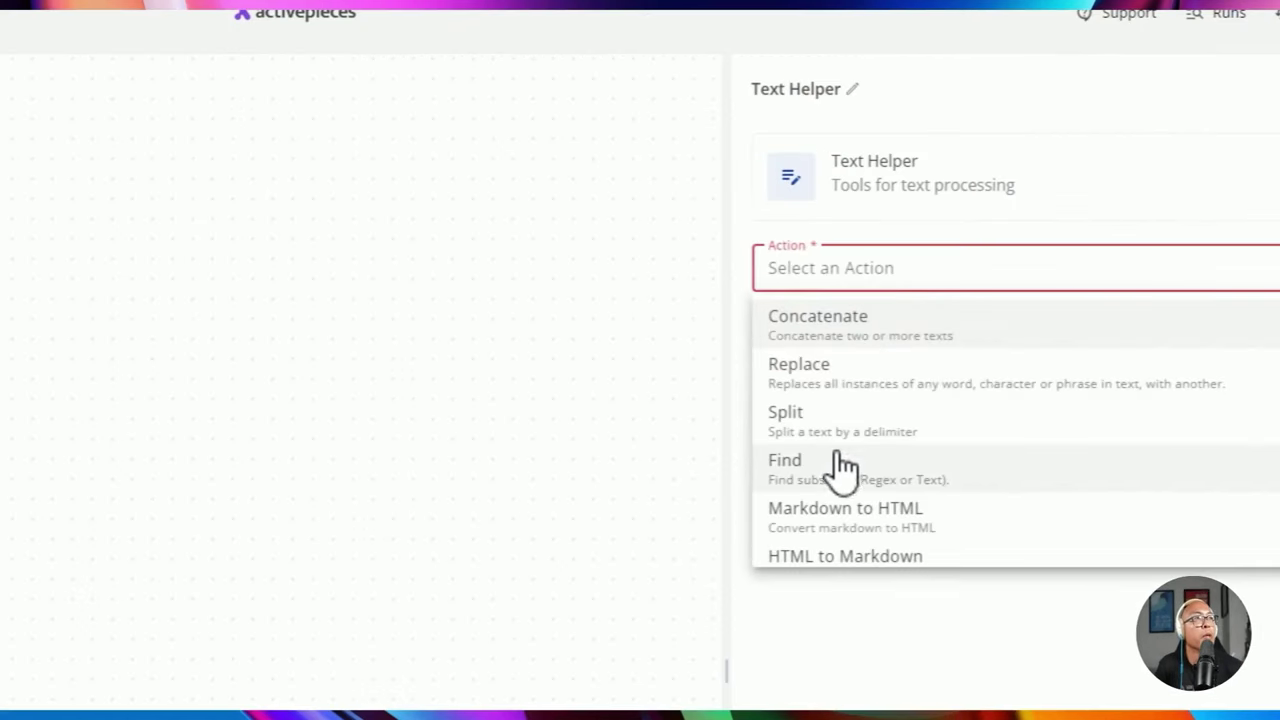
{"action": "scroll", "coordinate": [846, 458], "scroll_direction": "down", "scroll_amount": 1}
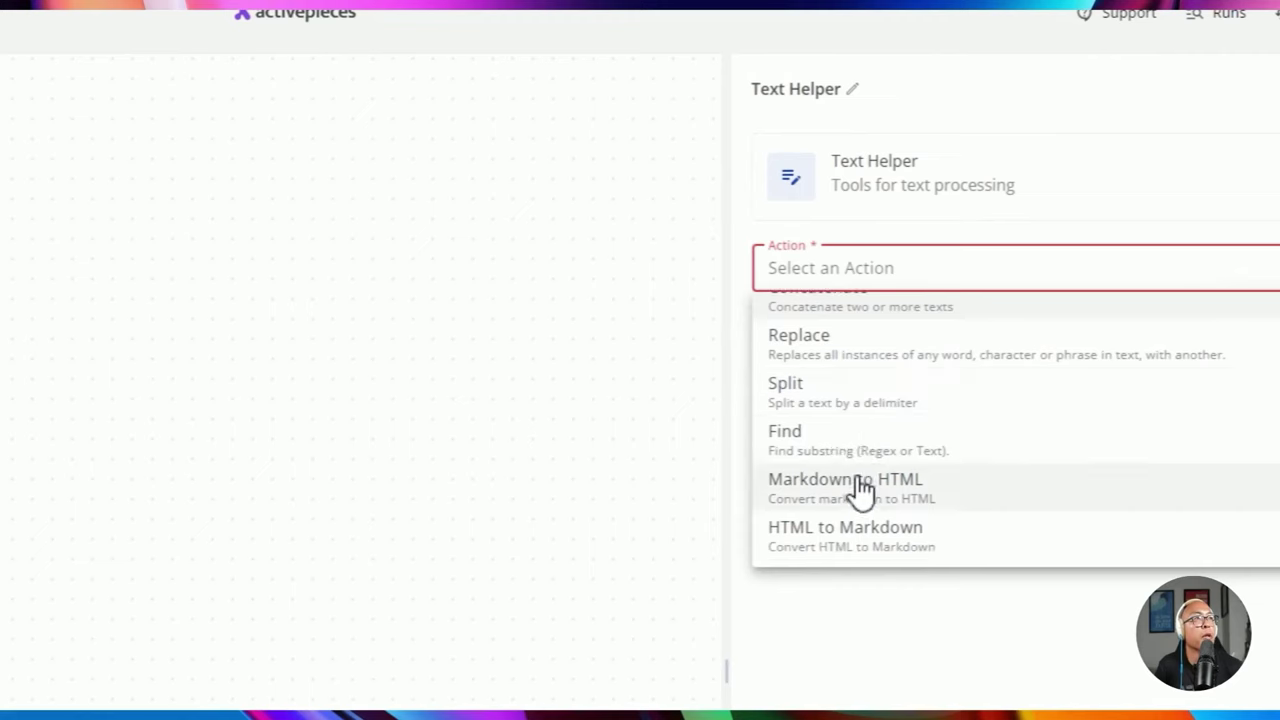
{"action": "left_click", "coordinate": [857, 489]}
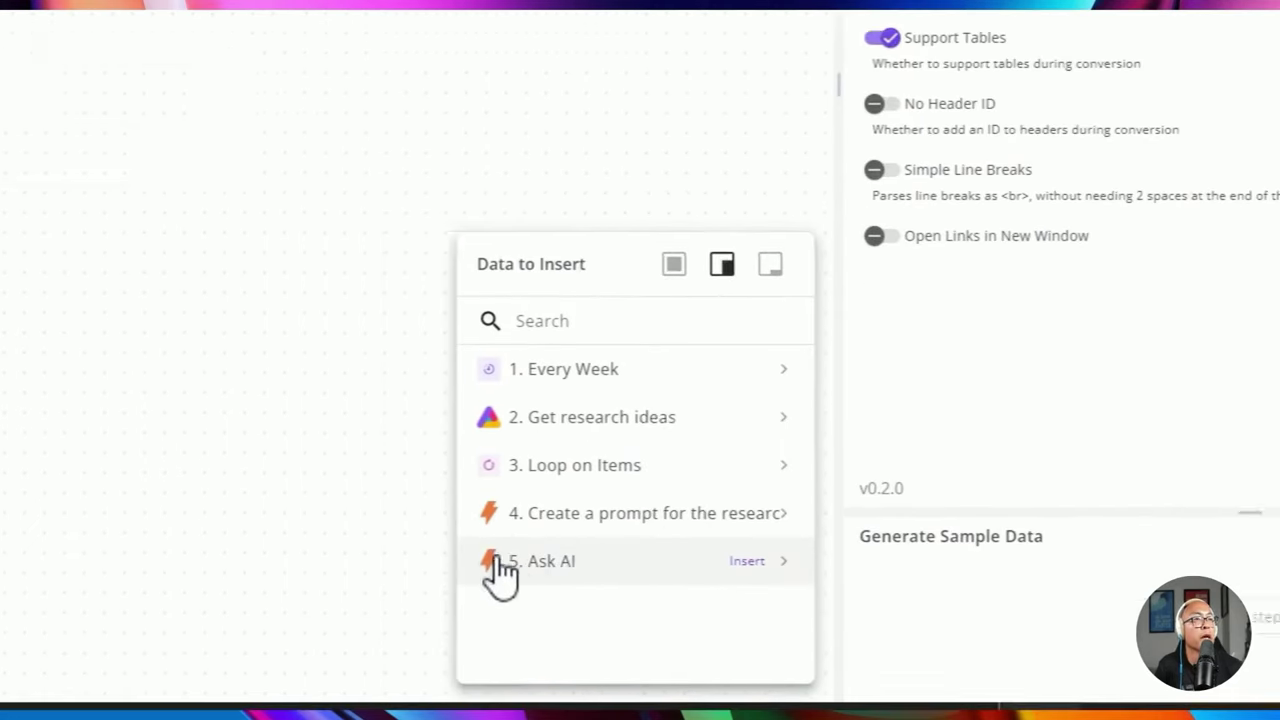
Rename the Perplexity-based Ask AI step as "Research Topic"
{"action": "left_click", "coordinate": [300, 263]}
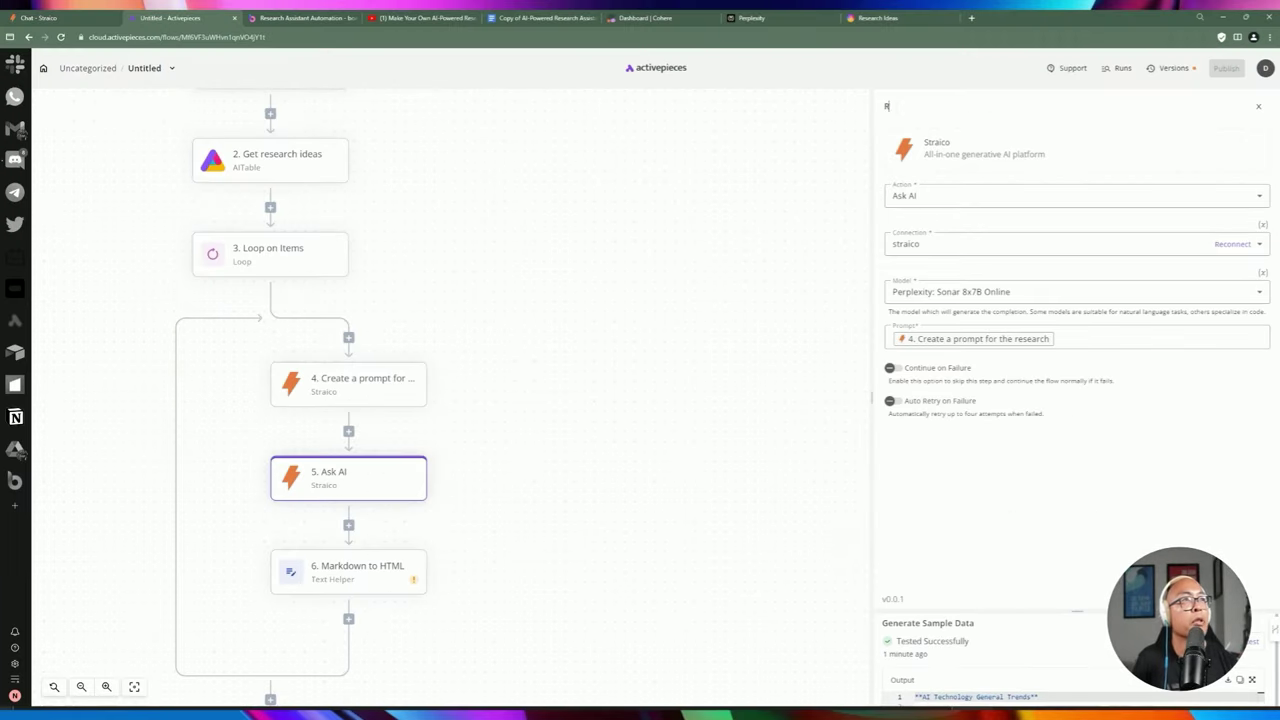
{"action": "key", "text": "BackSpace"}
{"action": "key", "text": "BackSpace"}
{"action": "type", "text": "search Topic"}
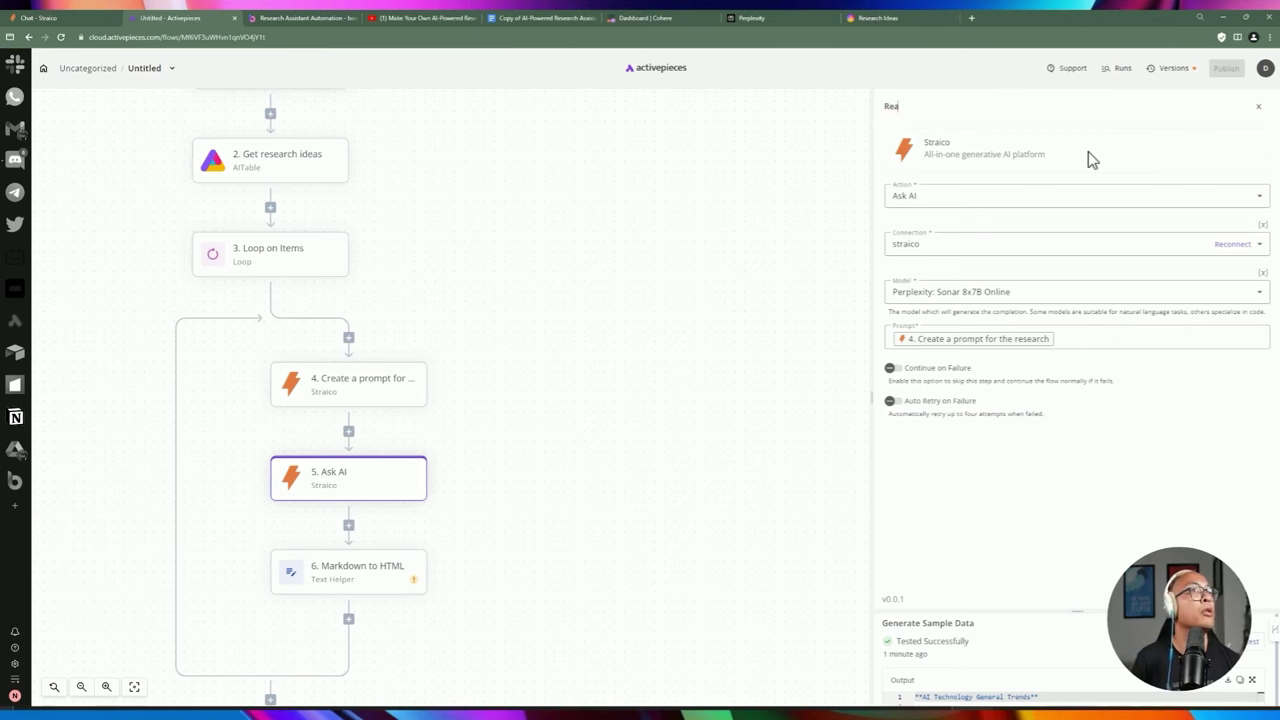
{"action": "key", "text": "Return"}
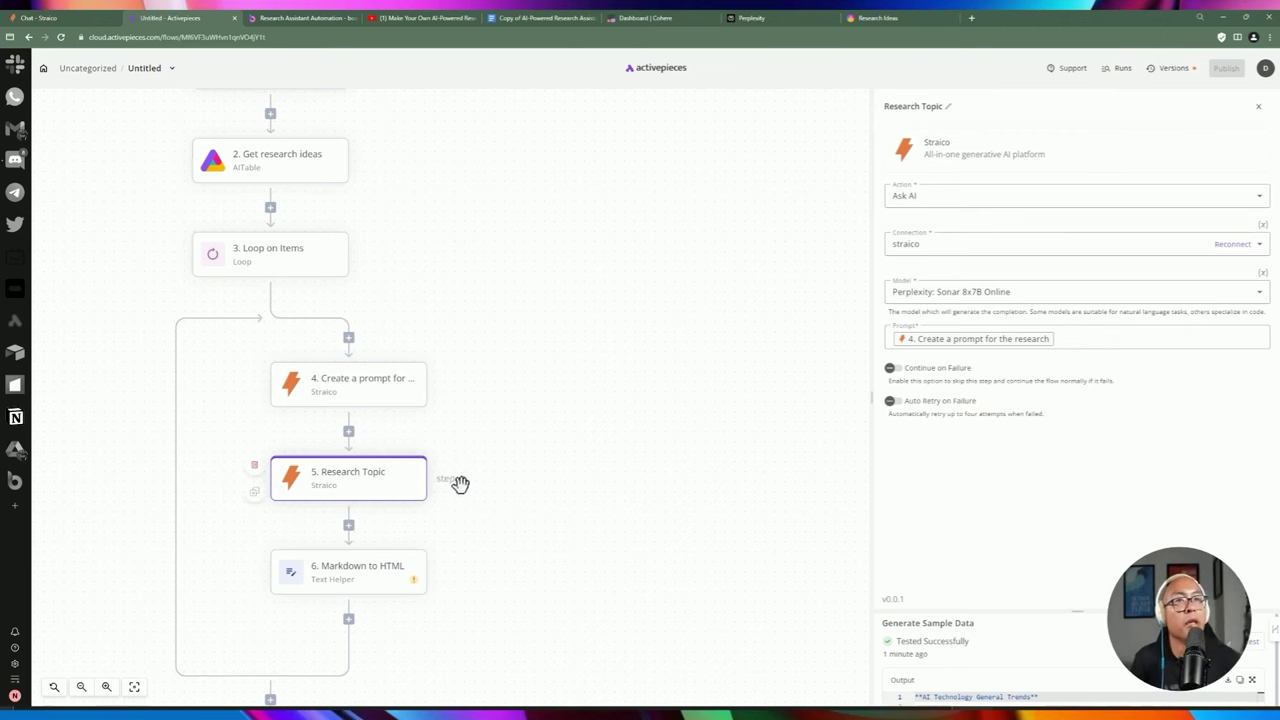
Insert the Research Topic output as the Markdown to HTML step's Markdown Content and test the step
{"action": "left_click", "coordinate": [349, 563]}
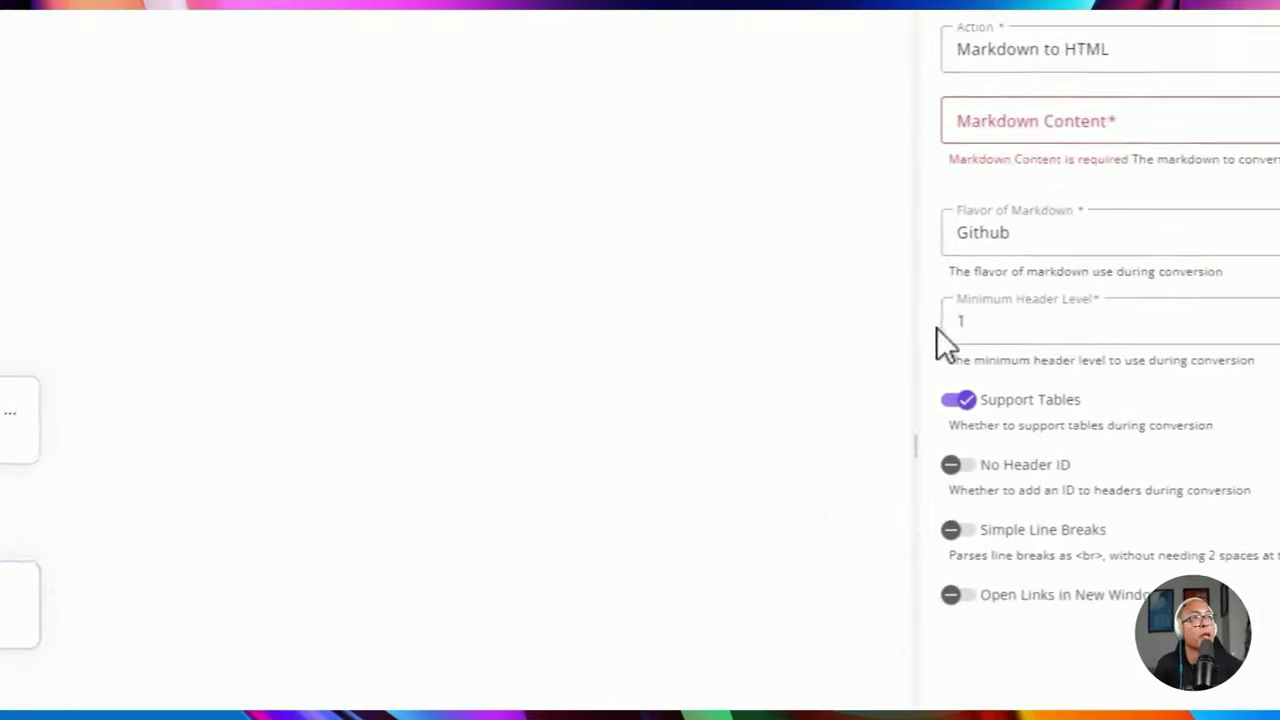
{"action": "left_click", "coordinate": [900, 213]}
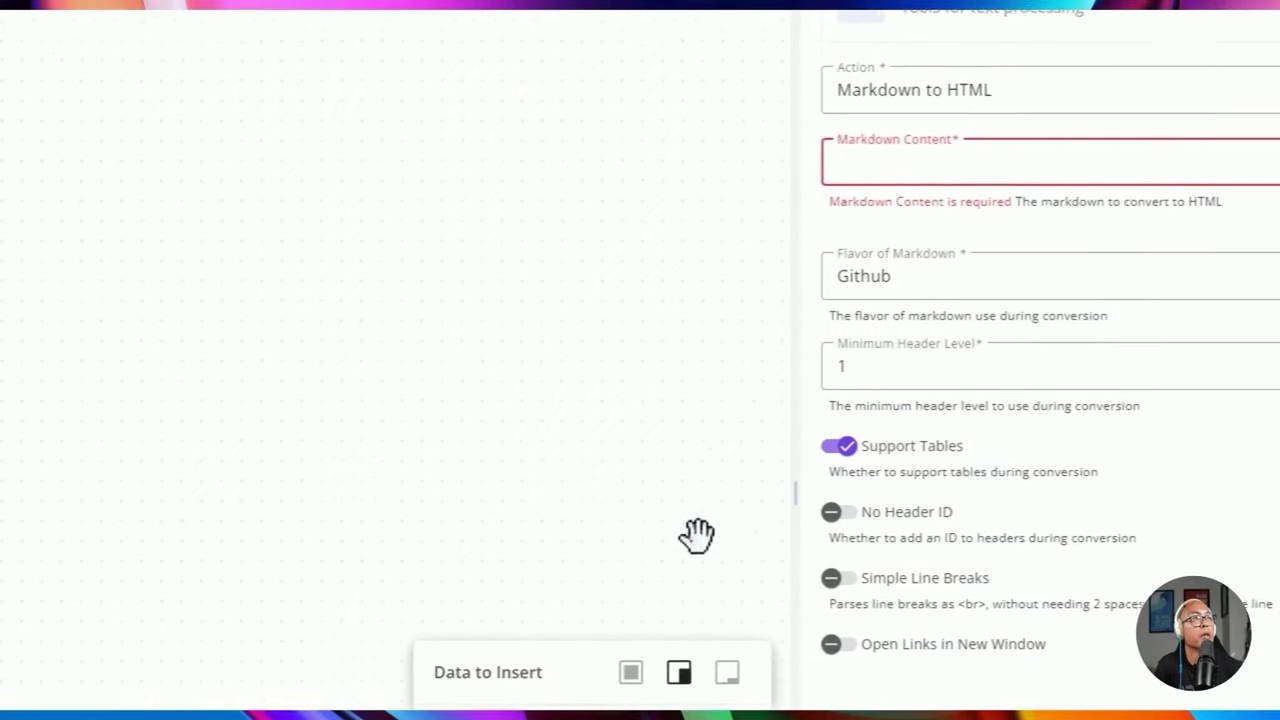
{"action": "scroll", "coordinate": [834, 327], "scroll_direction": "down", "scroll_amount": 4}
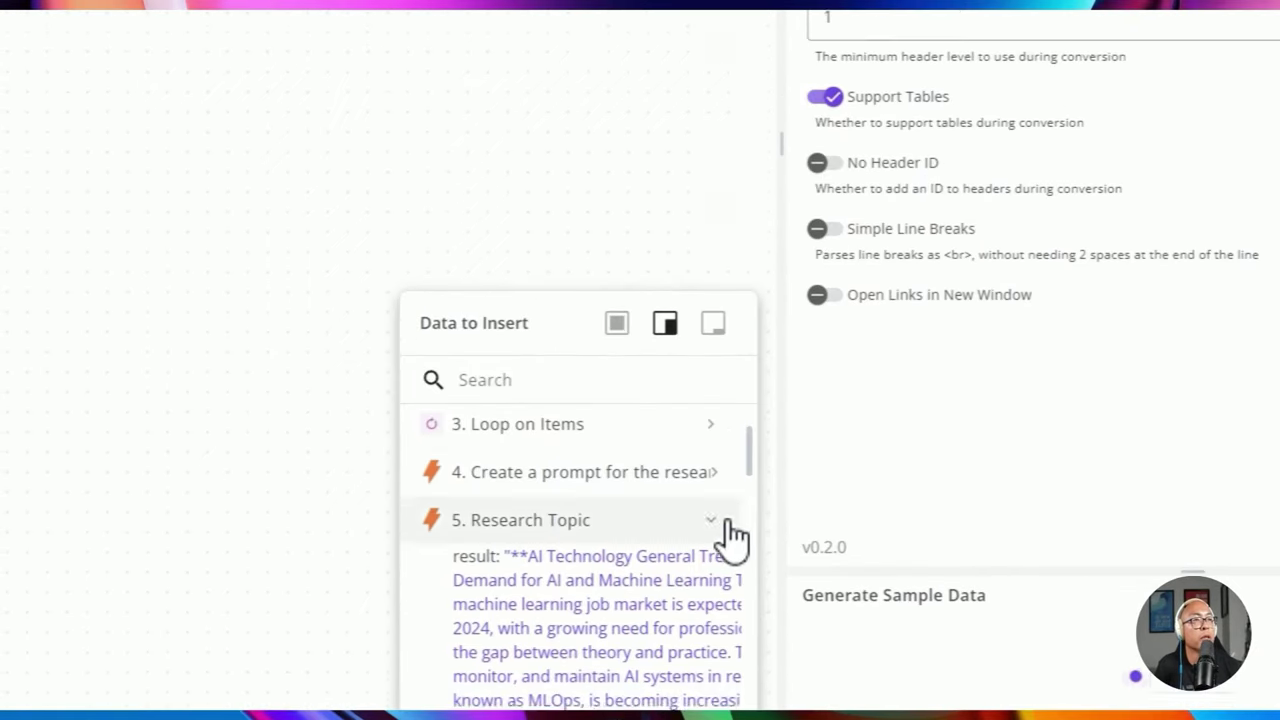
{"action": "left_click", "coordinate": [497, 520]}
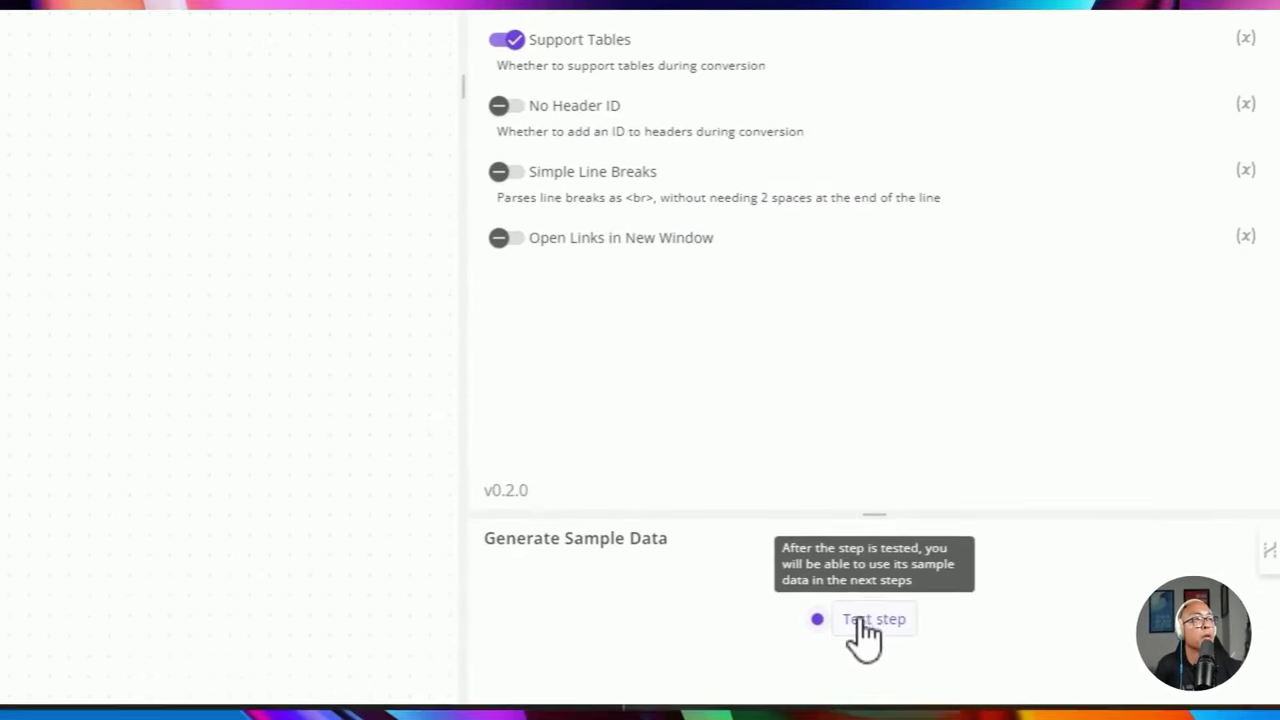
{"action": "left_click", "coordinate": [872, 619]}
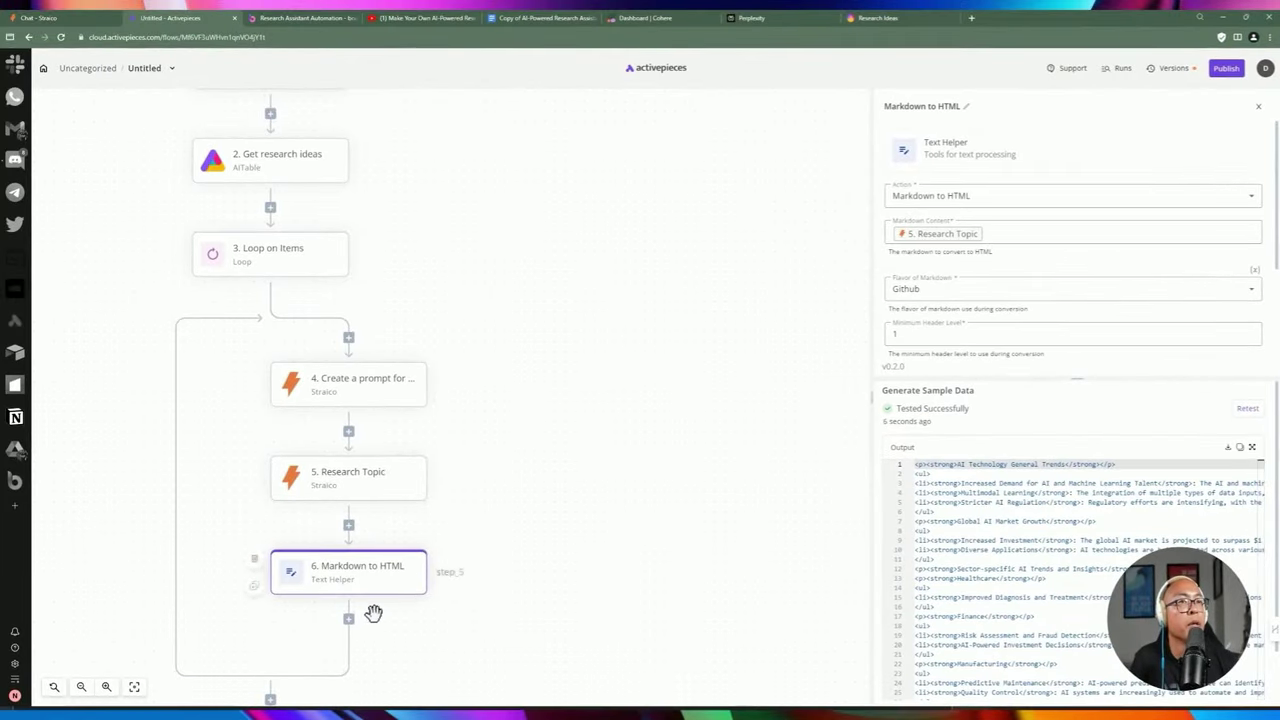
Add a Gmail Send Email step after Markdown to HTML in the loop, using the gmail connection
{"action": "left_click", "coordinate": [349, 621]}
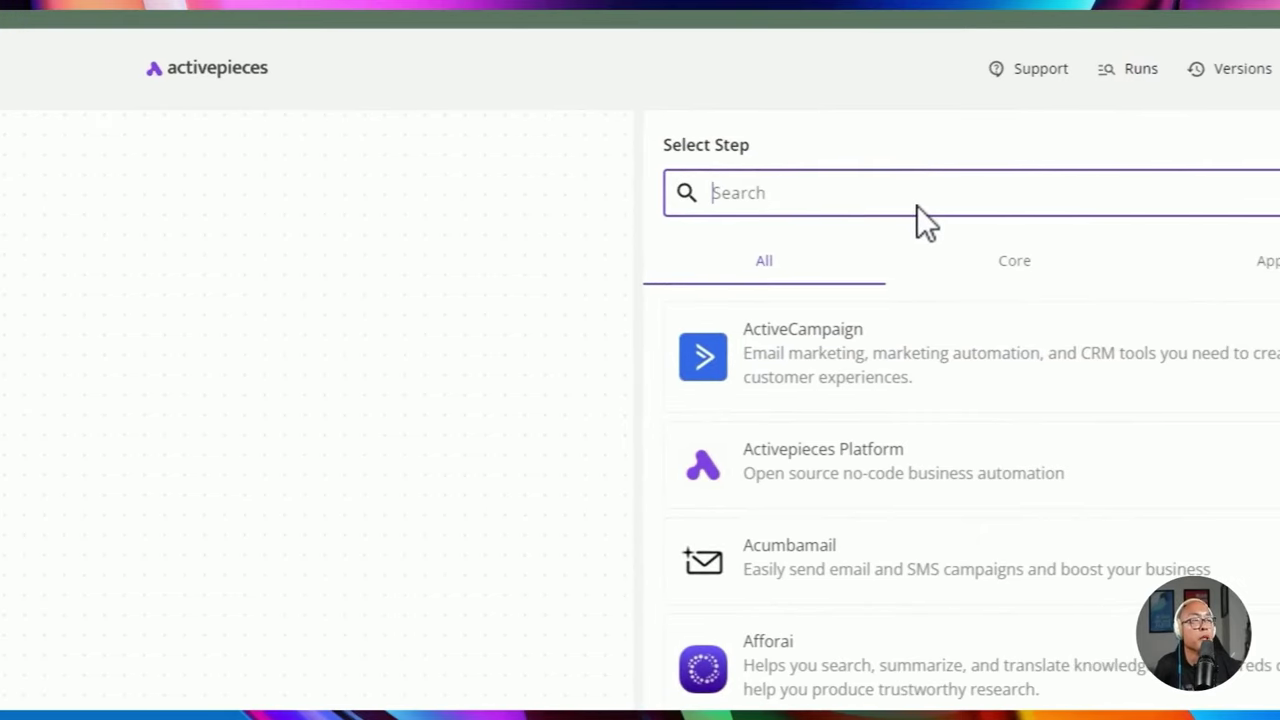
{"action": "type", "text": "gmail"}
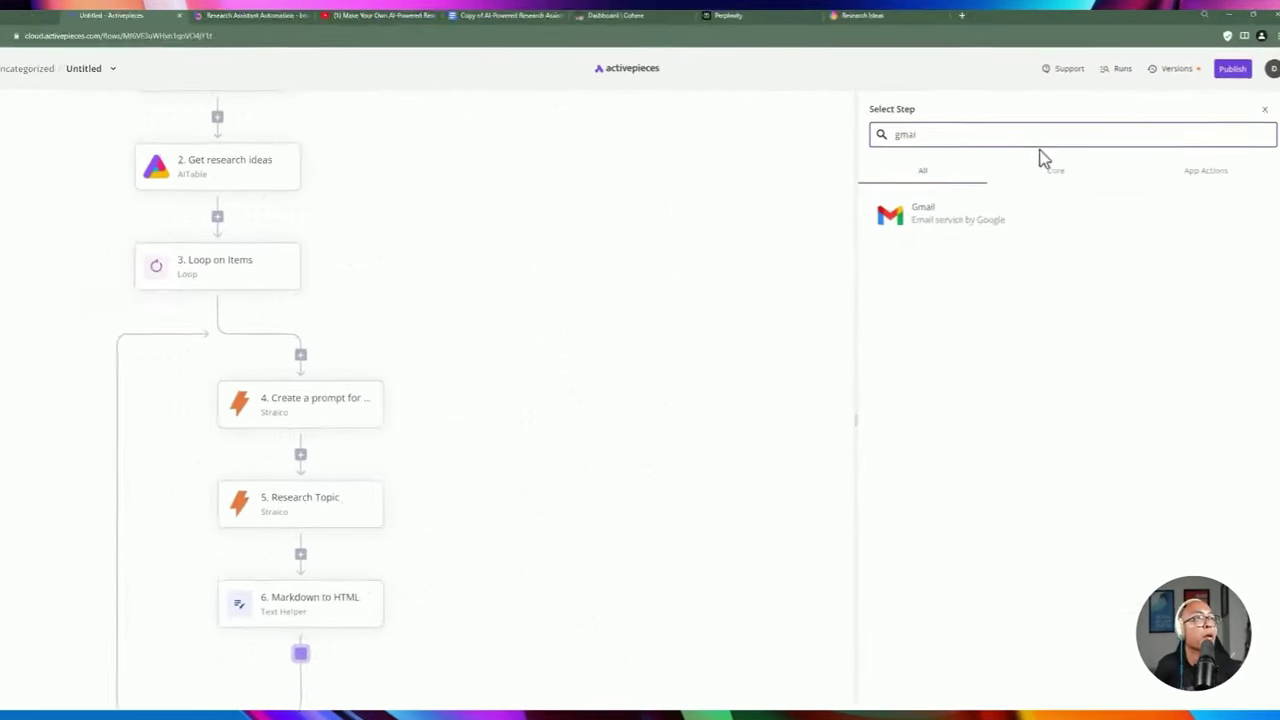
{"action": "left_click", "coordinate": [967, 207]}
{"action": "left_click", "coordinate": [797, 343]}
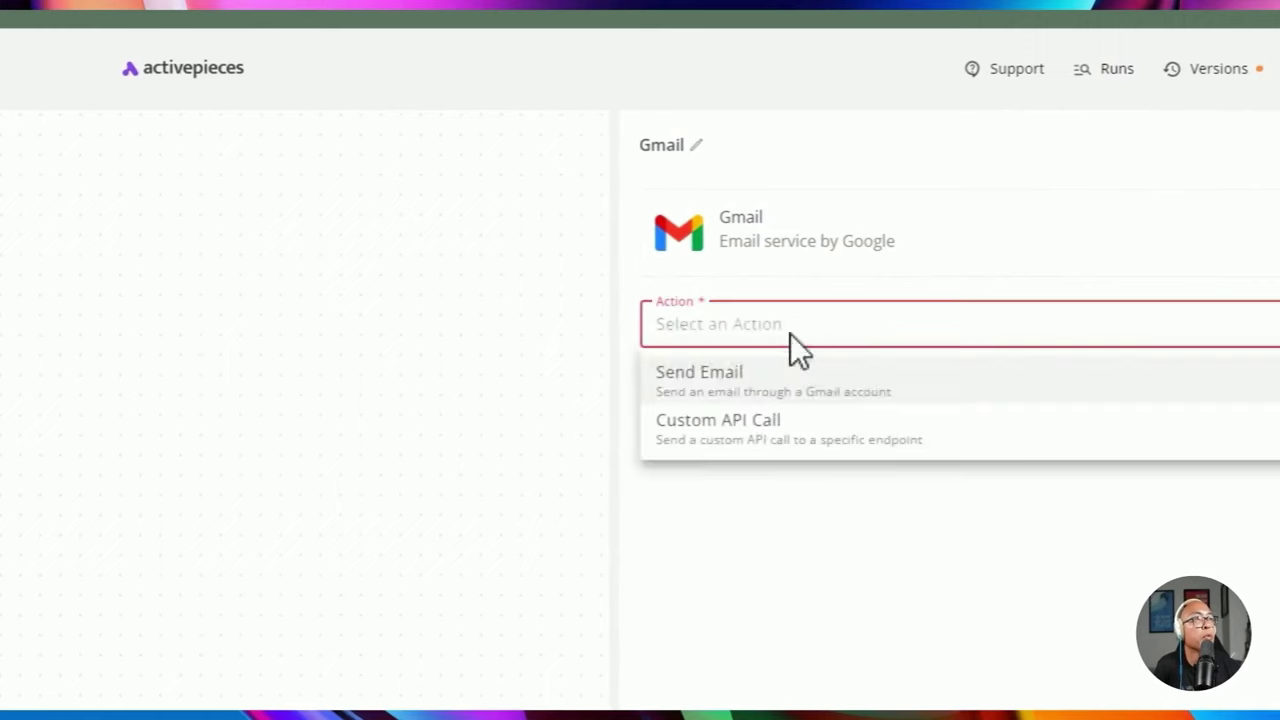
{"action": "left_click", "coordinate": [785, 375]}
{"action": "left_click", "coordinate": [749, 440]}
{"action": "left_click", "coordinate": [726, 526]}
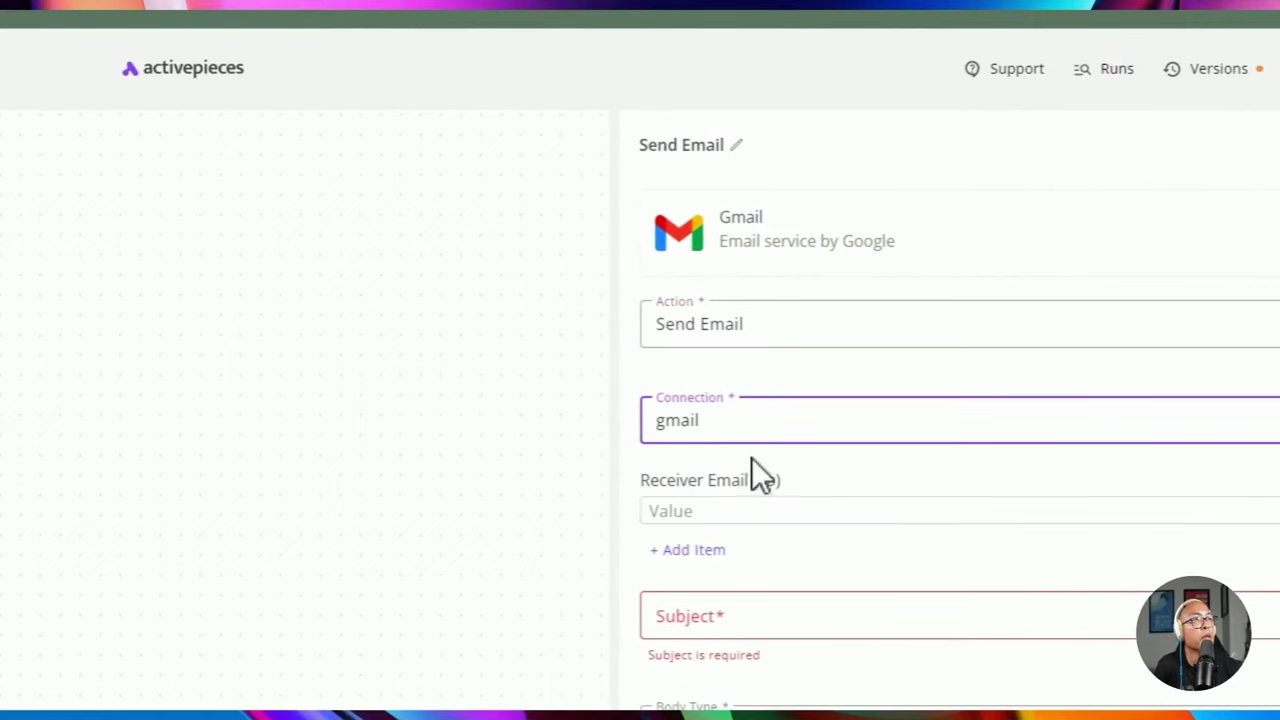
Enter the recipient's email address in Receiver Email and write "Topic Research on" as the beginning of the subject
{"action": "left_click", "coordinate": [726, 511]}
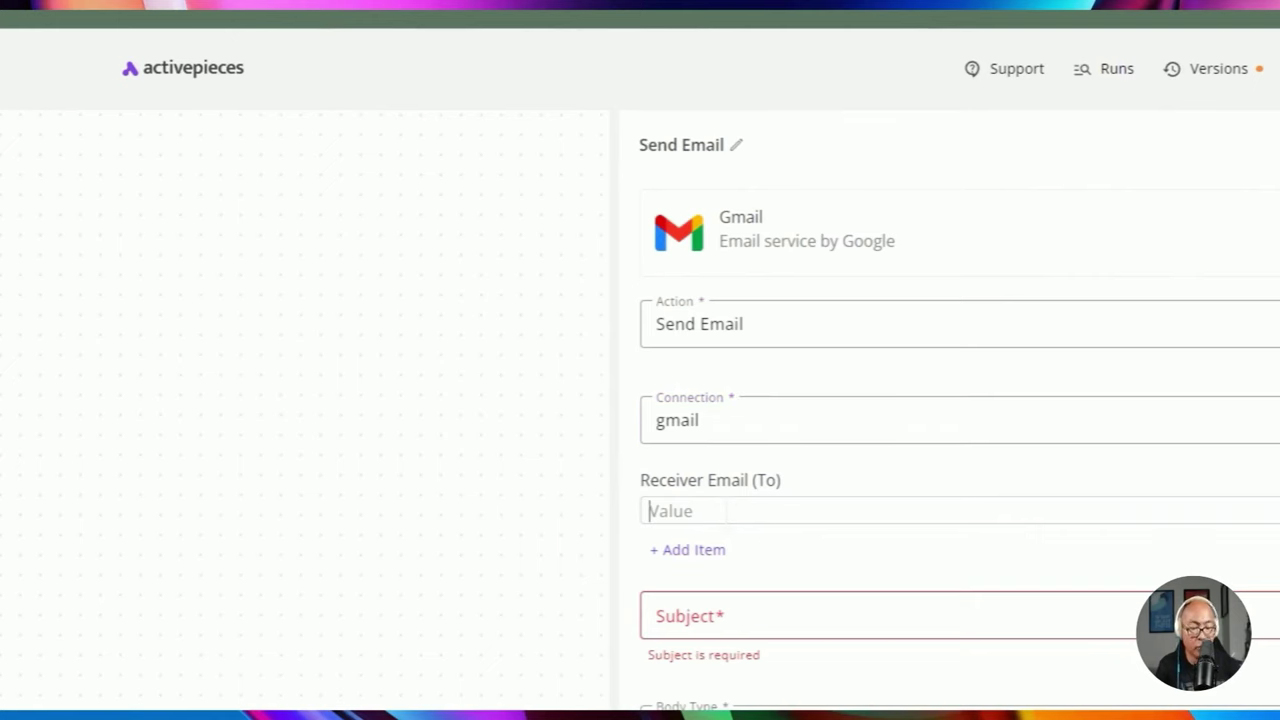
{"action": "key", "text": "ctrl+v"}
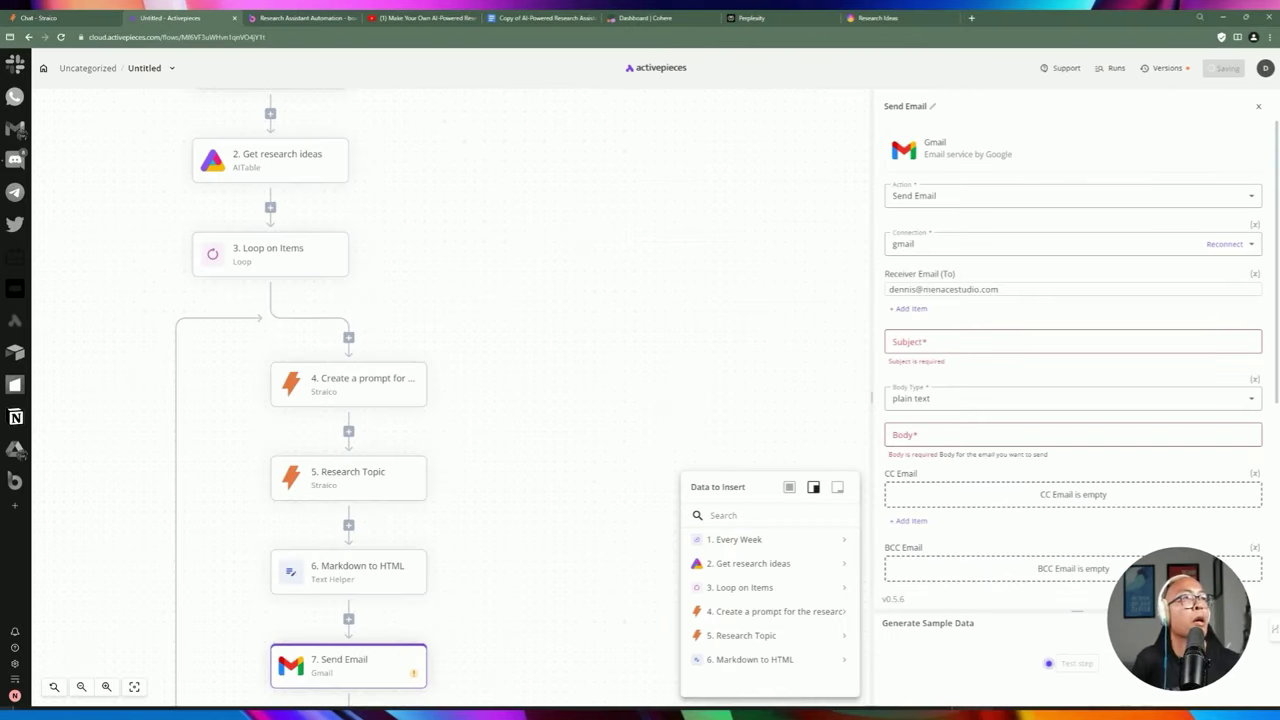
{"action": "left_click", "coordinate": [960, 341]}
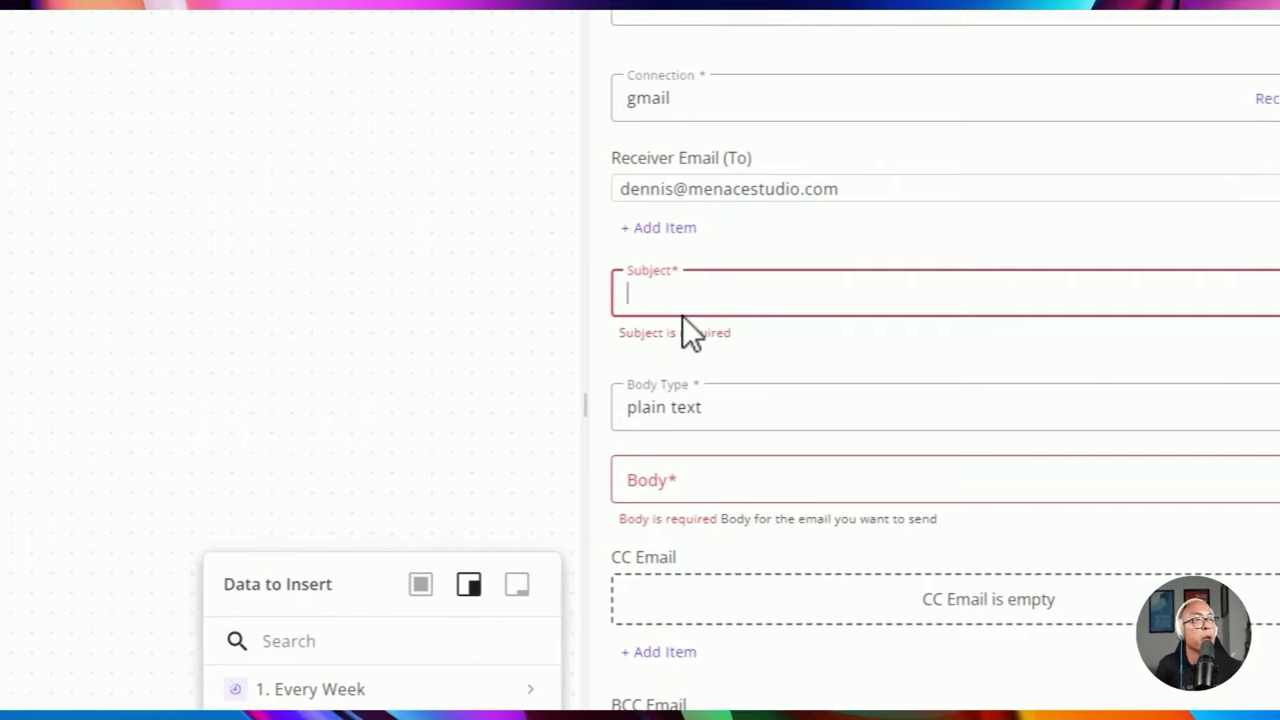
{"action": "type", "text": "R"}
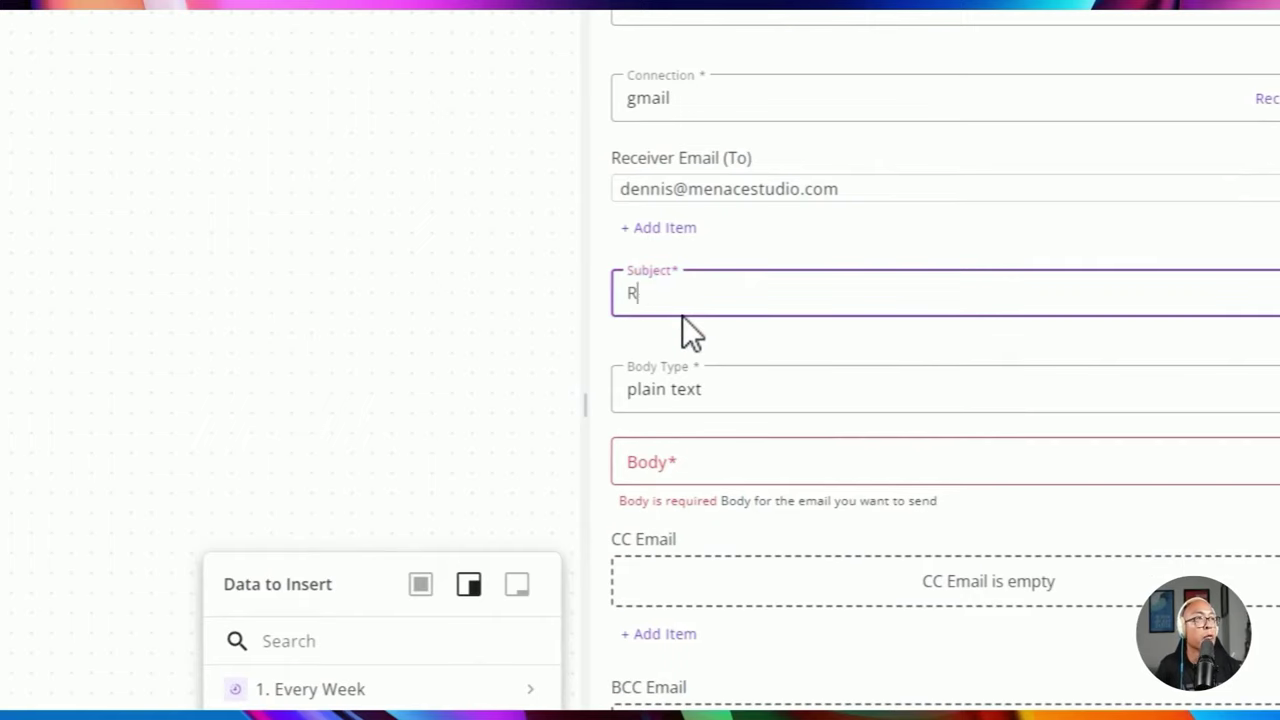
{"action": "type", "text": "esearch"}
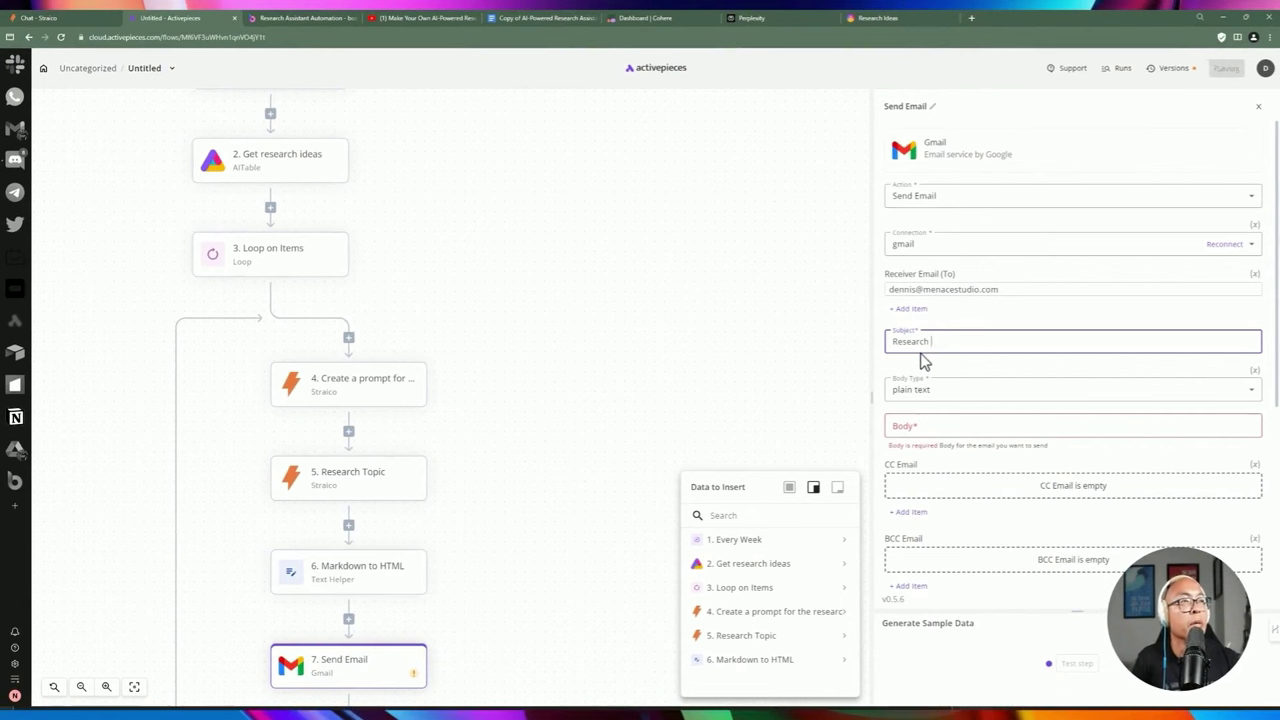
{"action": "key", "text": "BackSpace"}
{"action": "key", "text": "BackSpace"}
{"action": "key", "text": "BackSpace"}
{"action": "key", "text": "BackSpace"}
{"action": "key", "text": "BackSpace"}
{"action": "key", "text": "BackSpace"}
{"action": "key", "text": "BackSpace"}
{"action": "key", "text": "BackSpace"}
{"action": "type", "text": "Topic"}
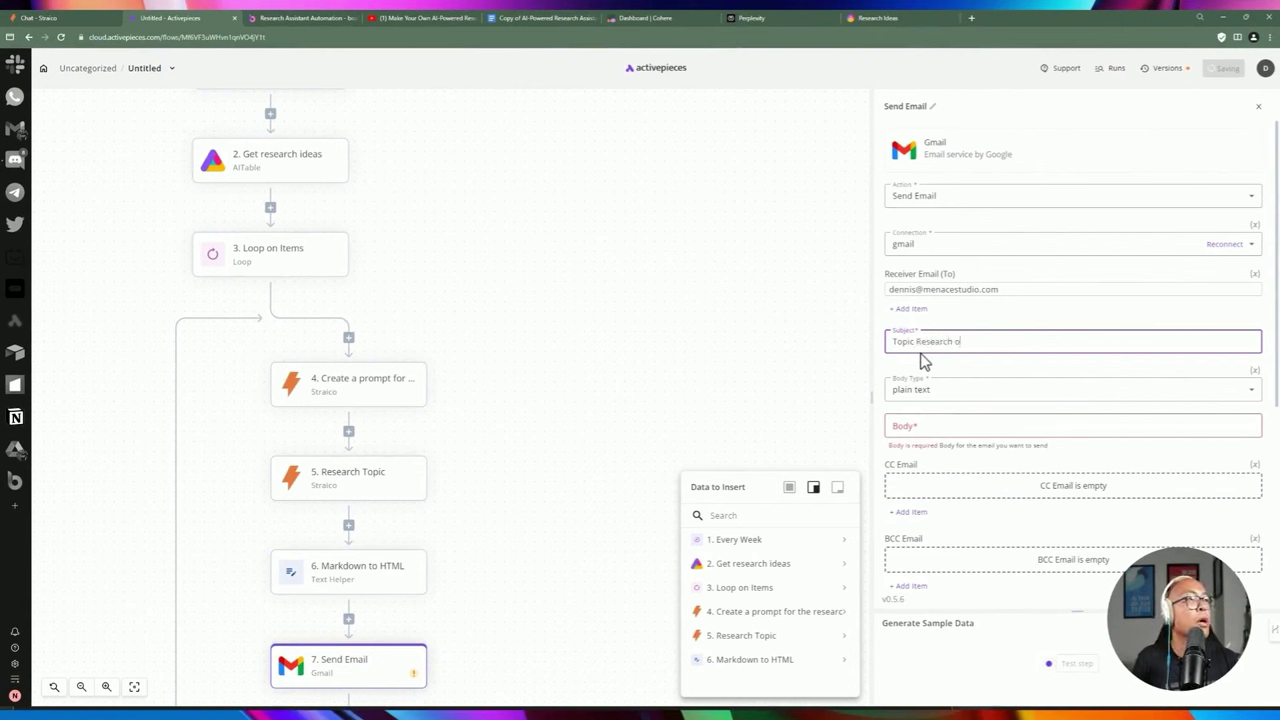
Append the Idea field of the Loop on Items item to the email subject
{"action": "left_click", "coordinate": [741, 590]}
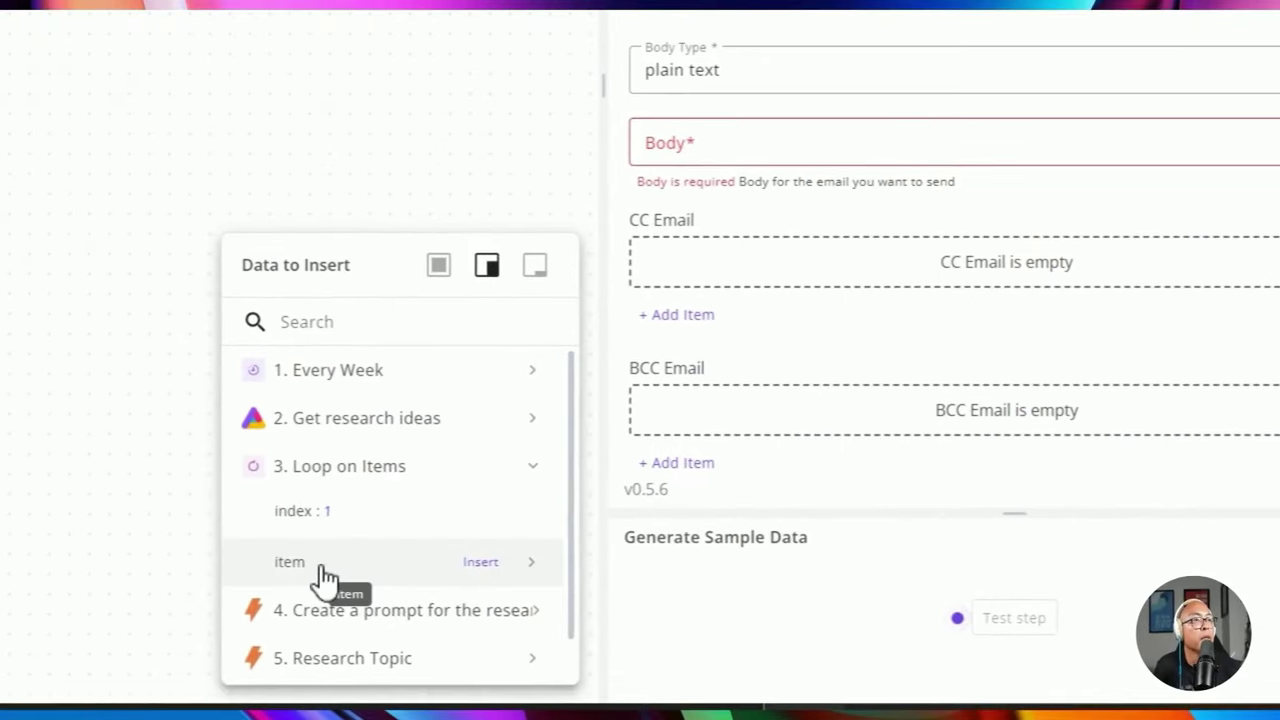
{"action": "left_click", "coordinate": [730, 637]}
{"action": "scroll", "coordinate": [390, 545], "scroll_direction": "down", "scroll_amount": 2}
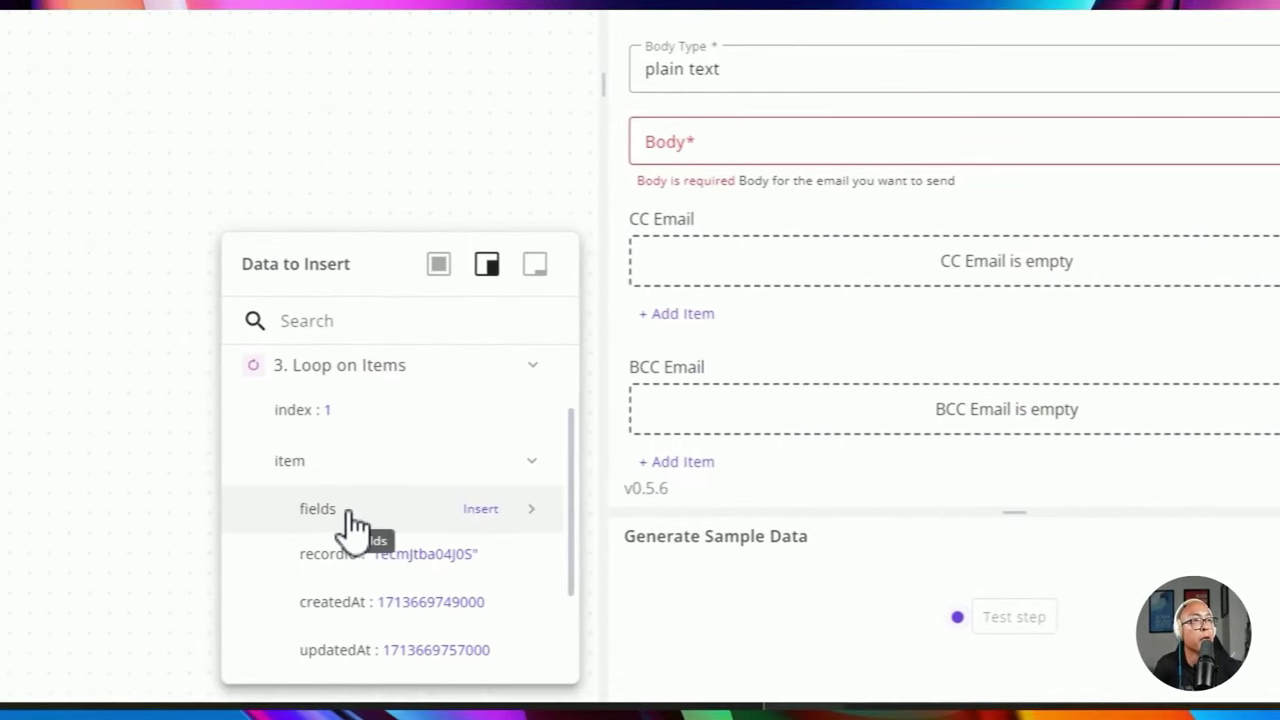
{"action": "left_click", "coordinate": [349, 522]}
{"action": "scroll", "coordinate": [380, 420], "scroll_direction": "down", "scroll_amount": 3}
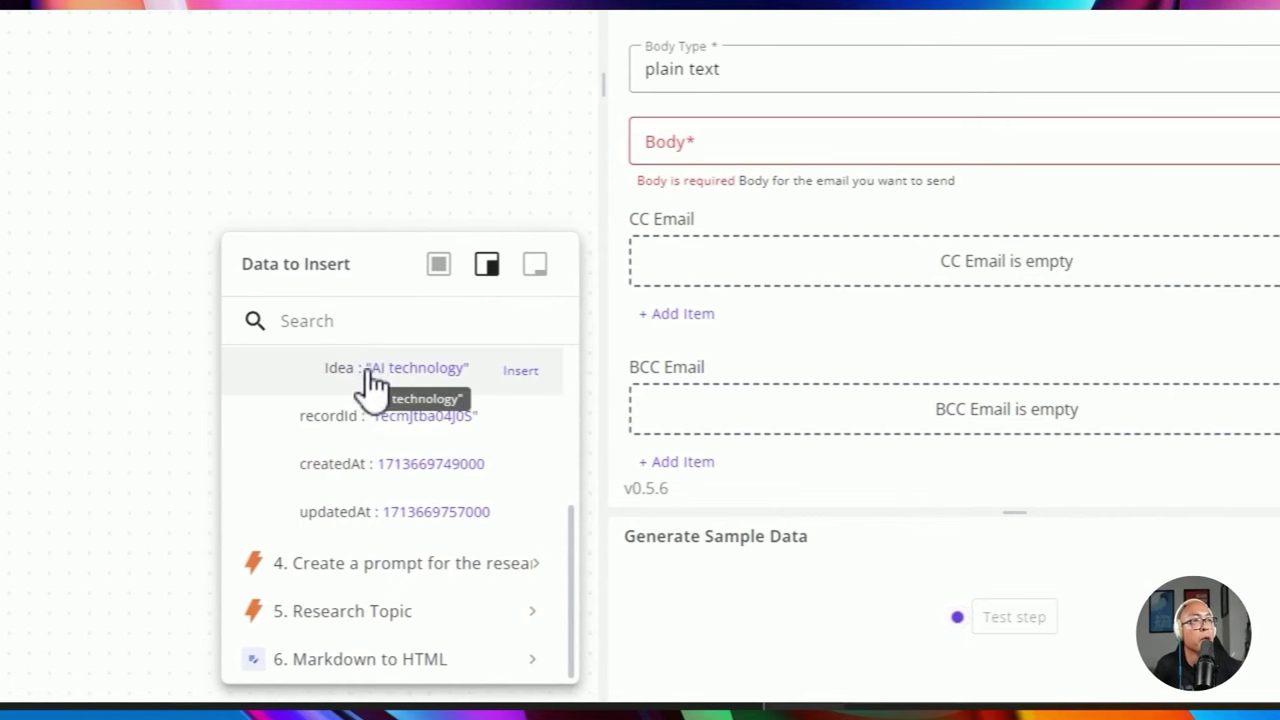
{"action": "left_click", "coordinate": [388, 380]}
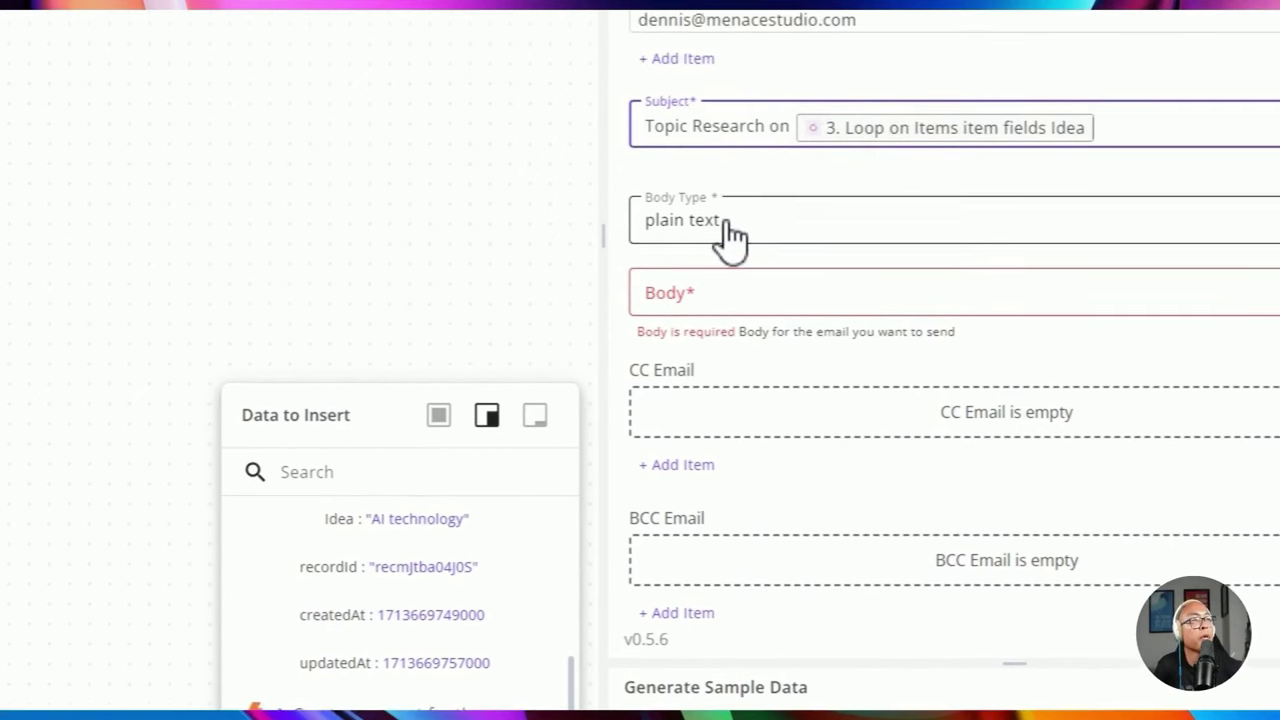
Set the Send Email body type to html and insert the Markdown to HTML result as the body
{"action": "left_click", "coordinate": [726, 232]}
{"action": "left_click", "coordinate": [682, 373]}
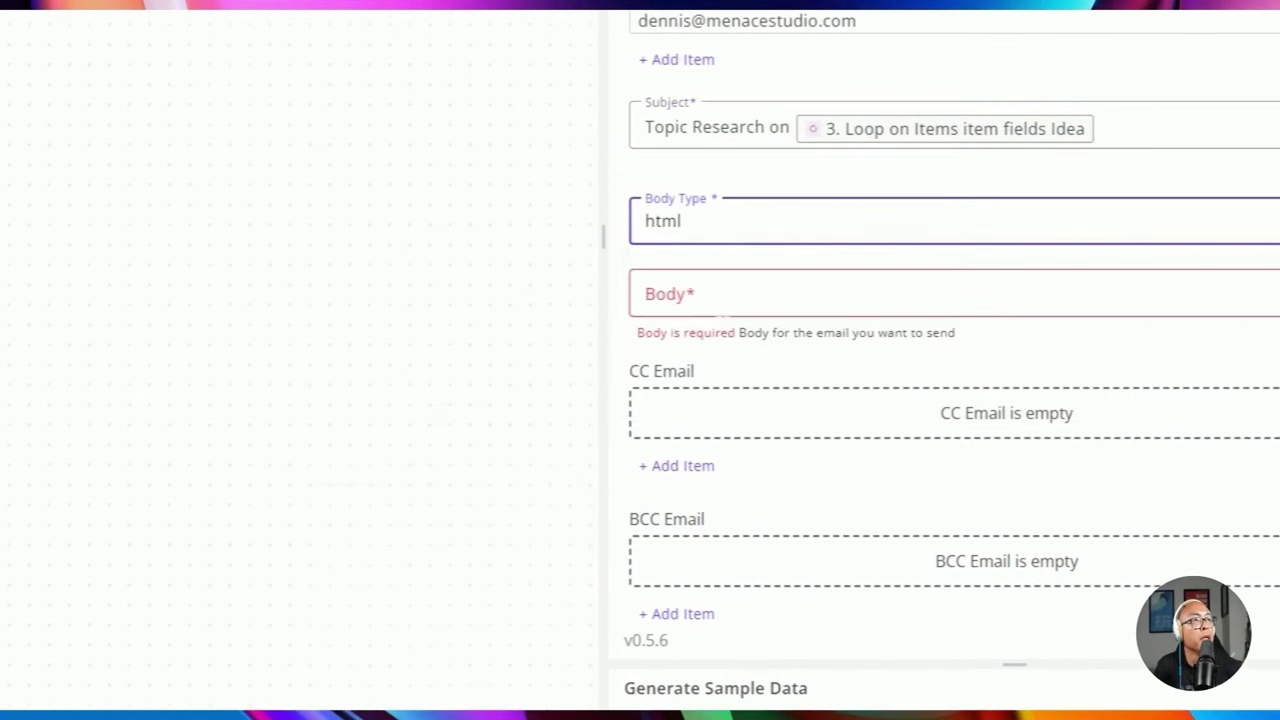
{"action": "left_click", "coordinate": [680, 293]}
{"action": "scroll", "coordinate": [371, 646], "scroll_direction": "down", "scroll_amount": 2}
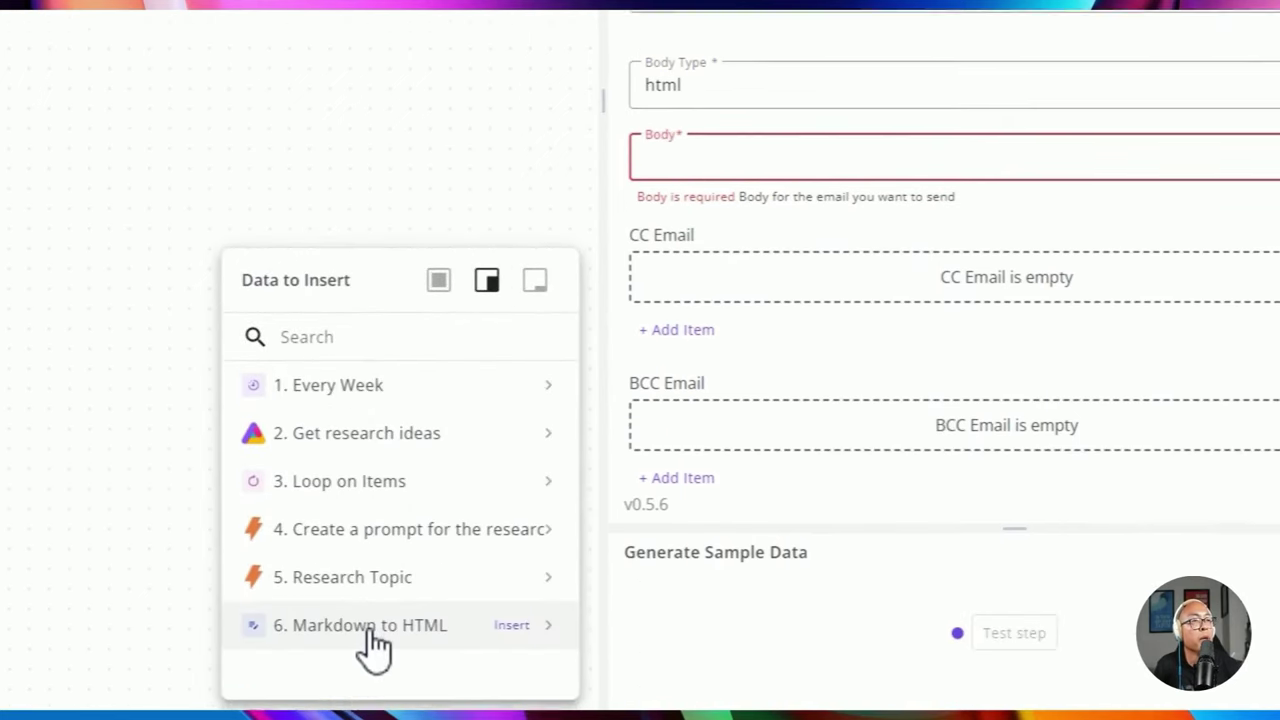
{"action": "left_click", "coordinate": [371, 625]}
{"action": "scroll", "coordinate": [390, 590], "scroll_direction": "down", "scroll_amount": 3}
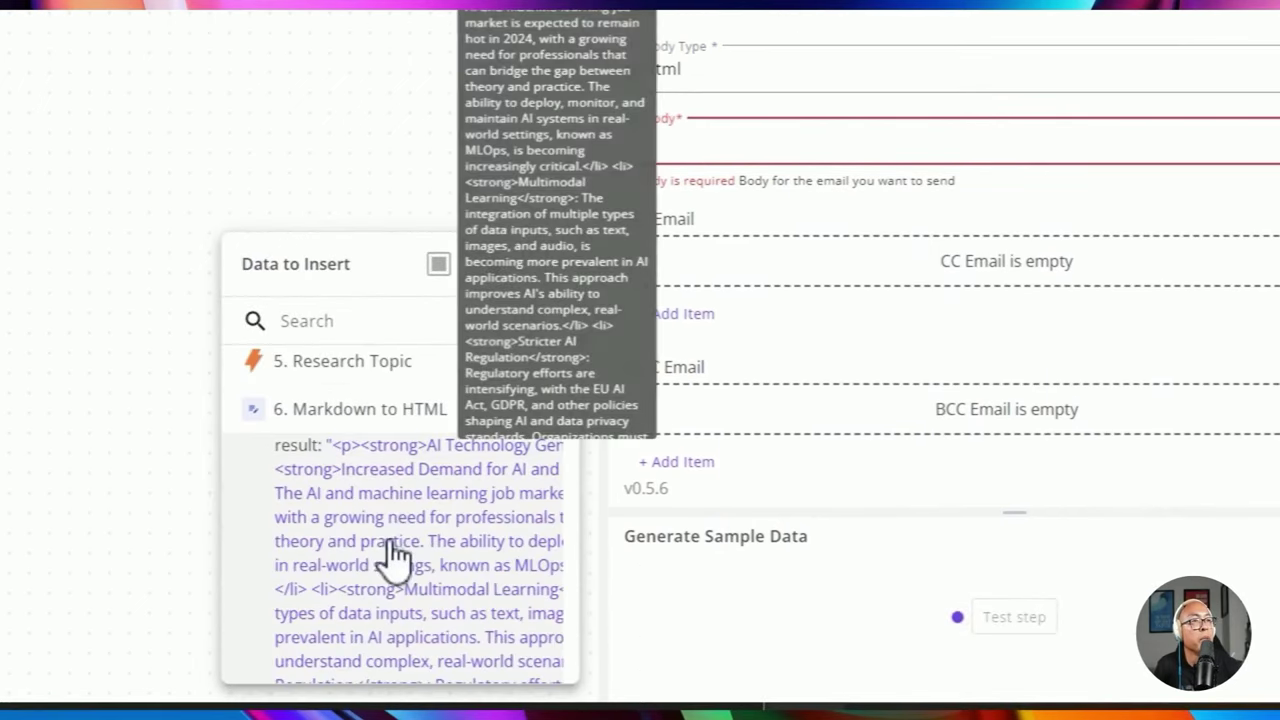
{"action": "left_click", "coordinate": [388, 518]}
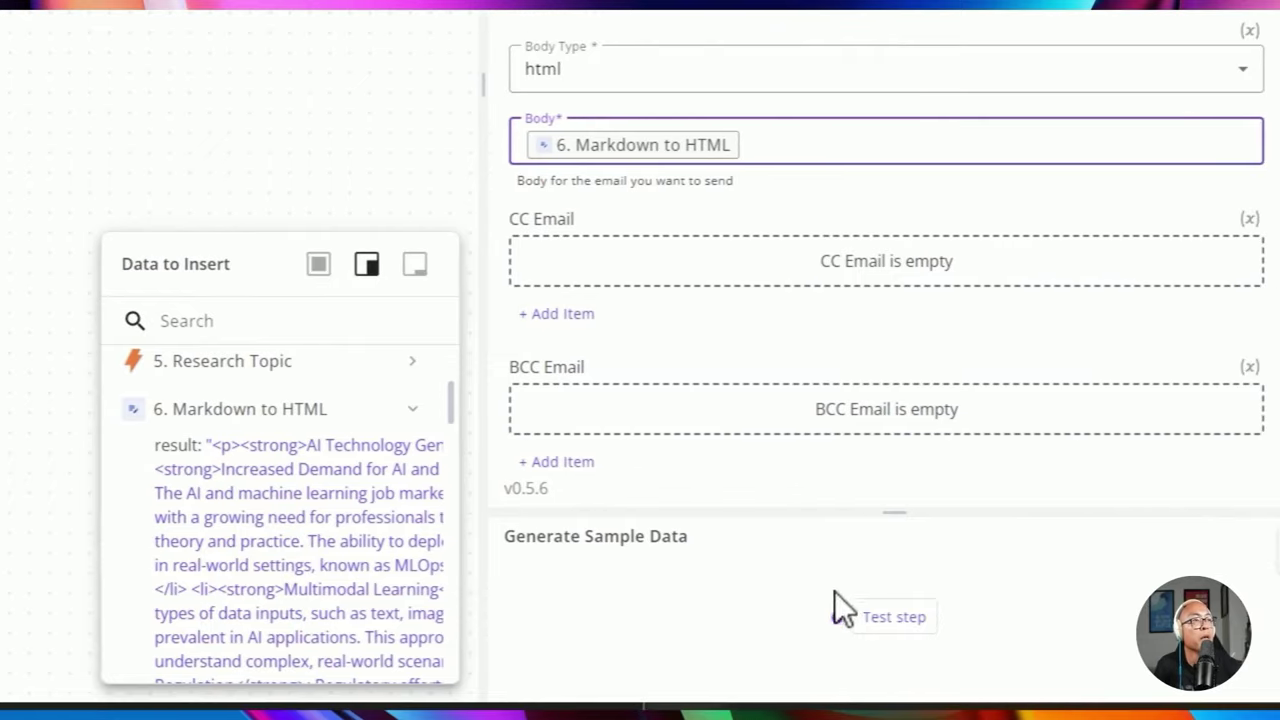
Test the Send Email step, then switch to Gmail and review the formatting of the received research email
{"action": "left_click", "coordinate": [866, 622]}
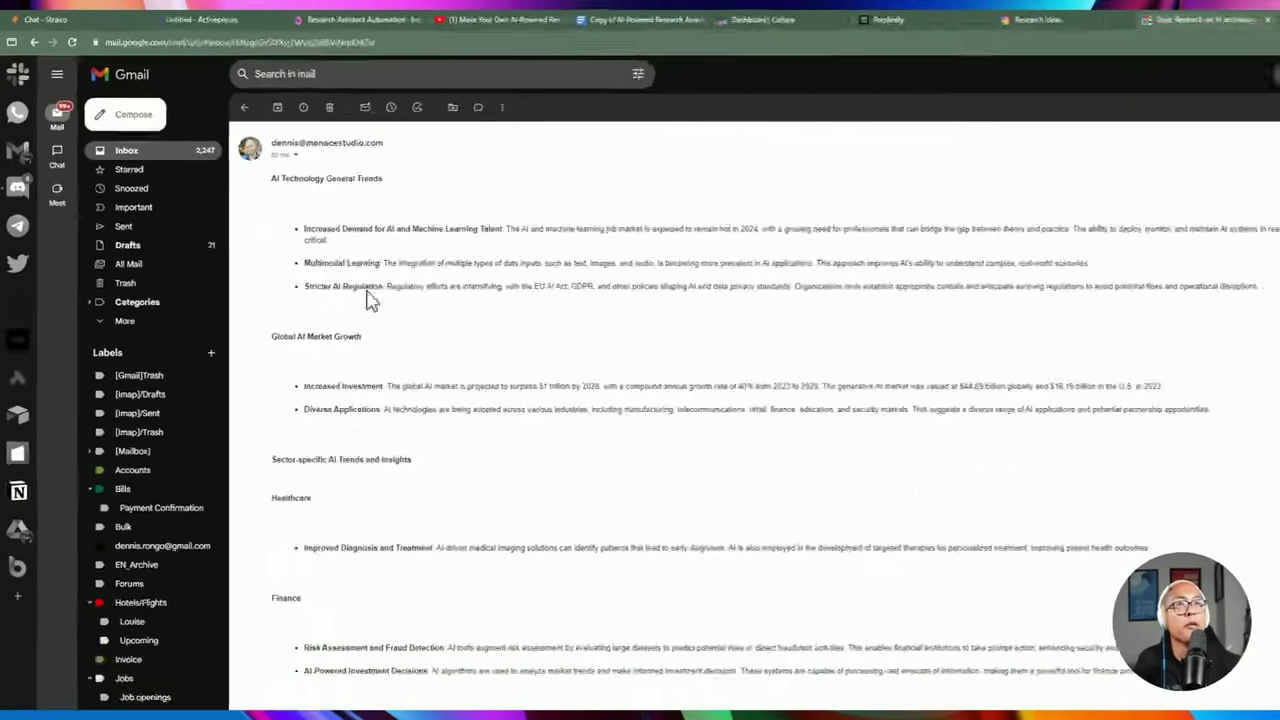
{"action": "left_click", "coordinate": [375, 241]}
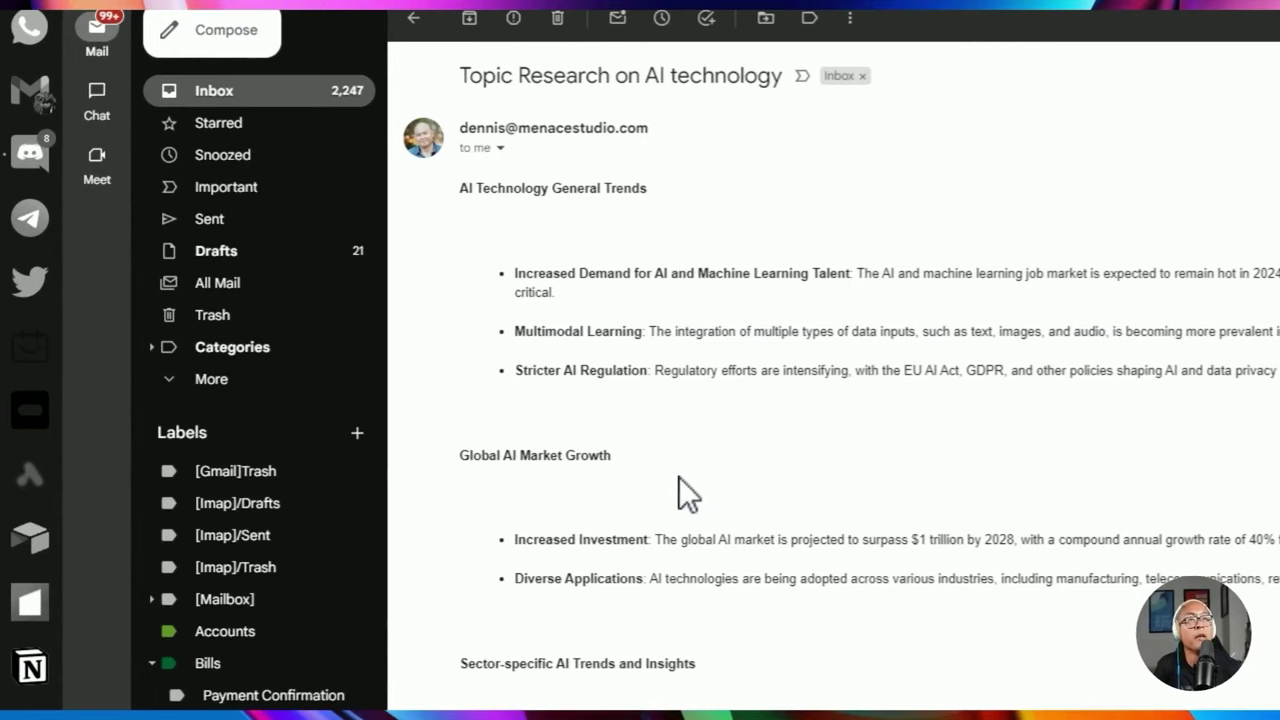
{"action": "scroll", "coordinate": [679, 477], "scroll_direction": "down", "scroll_amount": 2}
{"action": "scroll", "coordinate": [646, 409], "scroll_direction": "up", "scroll_amount": 3}
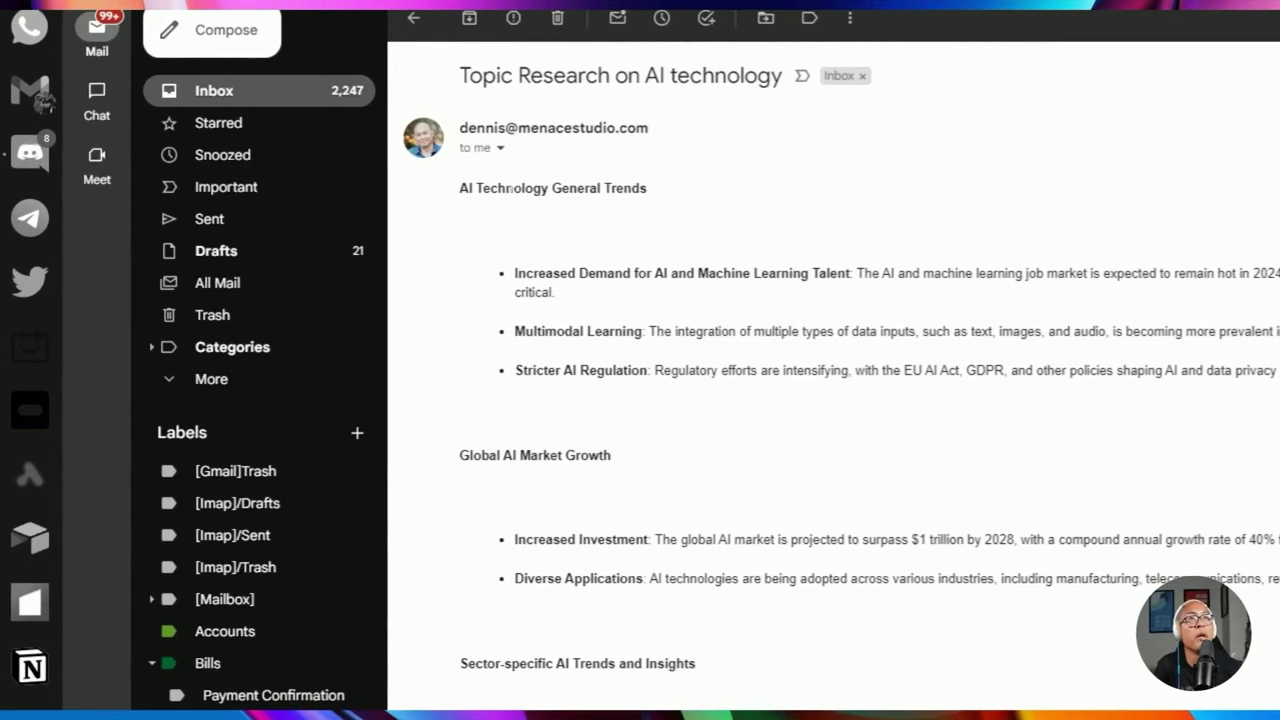
{"action": "scroll", "coordinate": [590, 390], "scroll_direction": "down", "scroll_amount": 1}
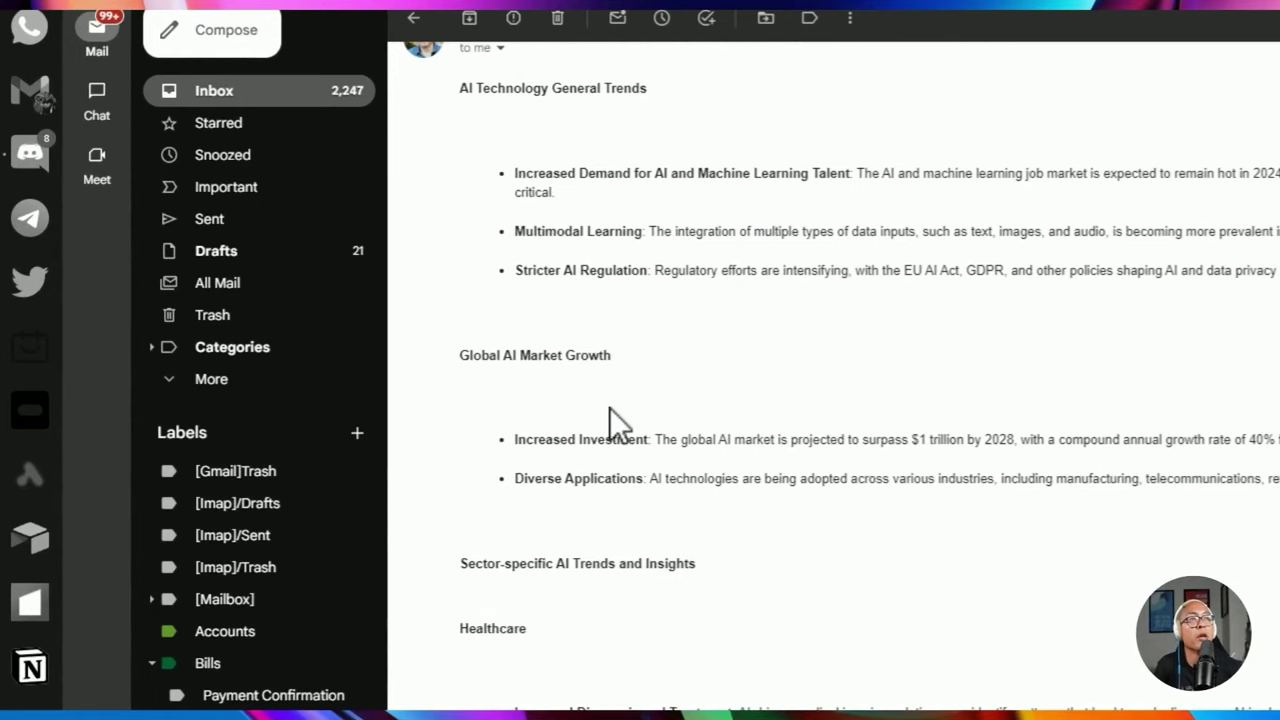
{"action": "scroll", "coordinate": [609, 415], "scroll_direction": "down", "scroll_amount": 4}
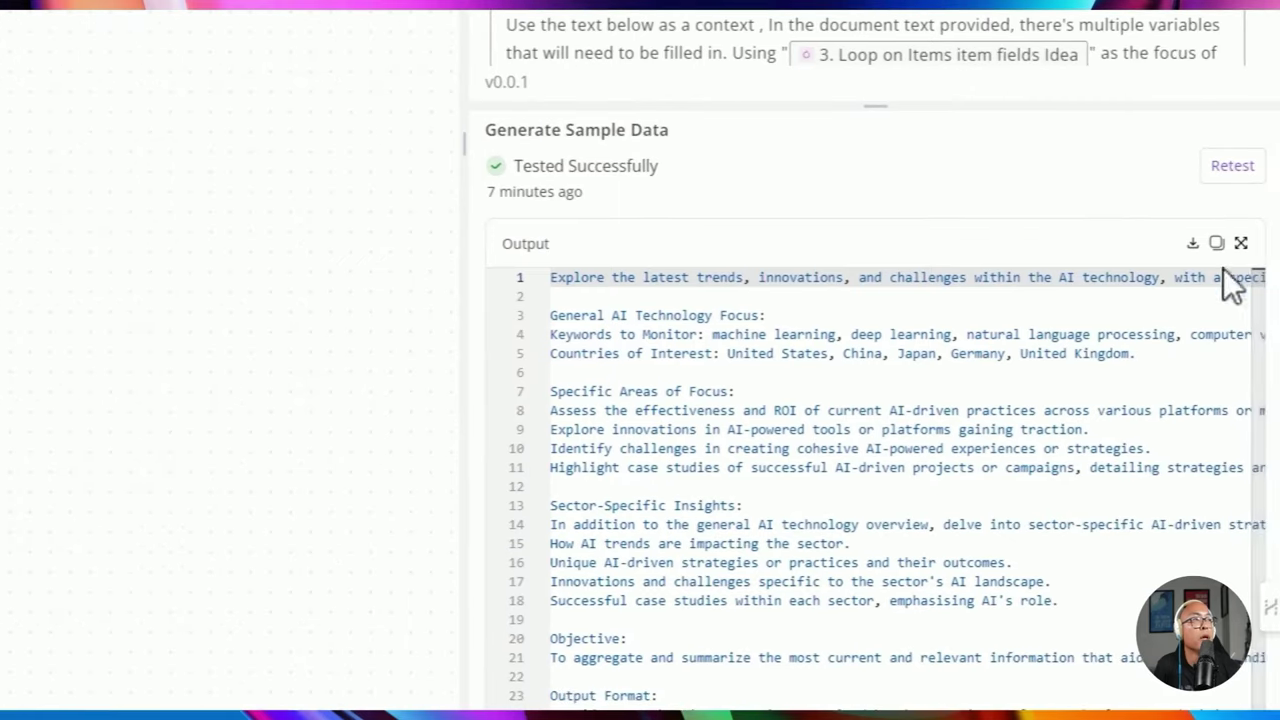
Enable Auto Retry on Failure for the Straico step that creates the research prompt
{"action": "left_click_drag", "start_coordinate": [874, 104], "coordinate": [923, 565]}
{"action": "scroll", "coordinate": [980, 426], "scroll_direction": "down", "scroll_amount": 10}
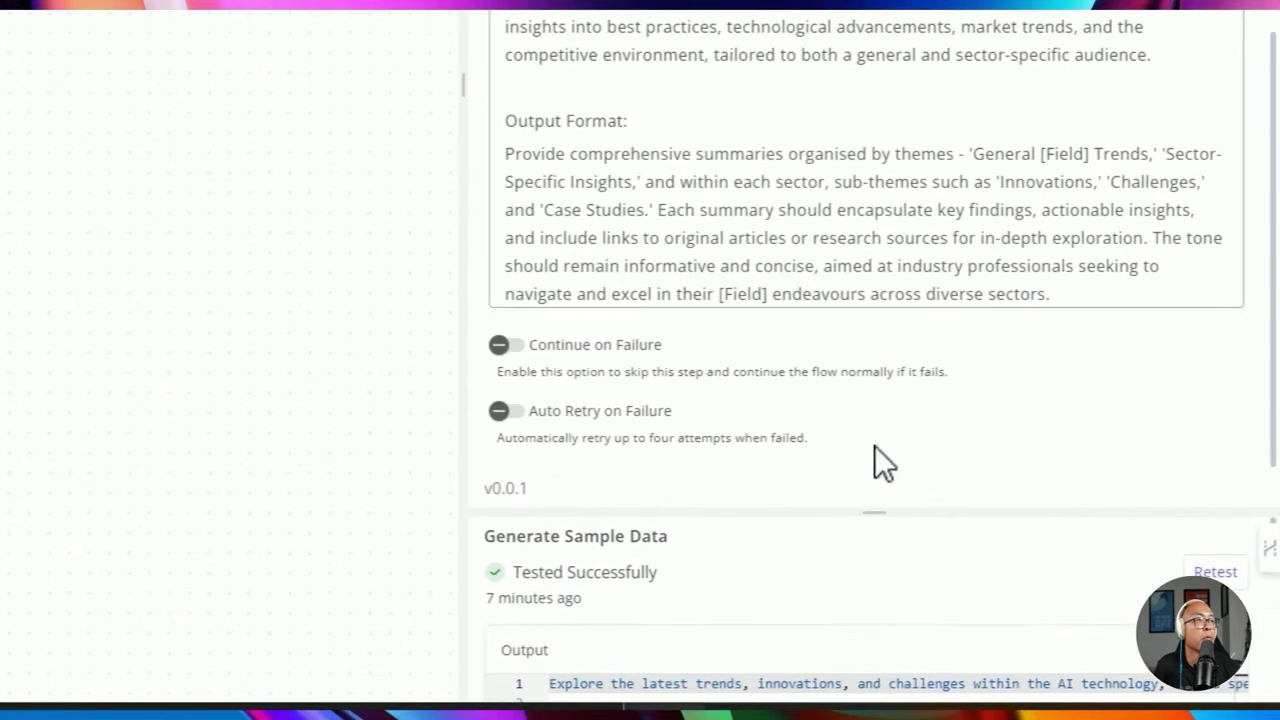
{"action": "left_click", "coordinate": [521, 415]}
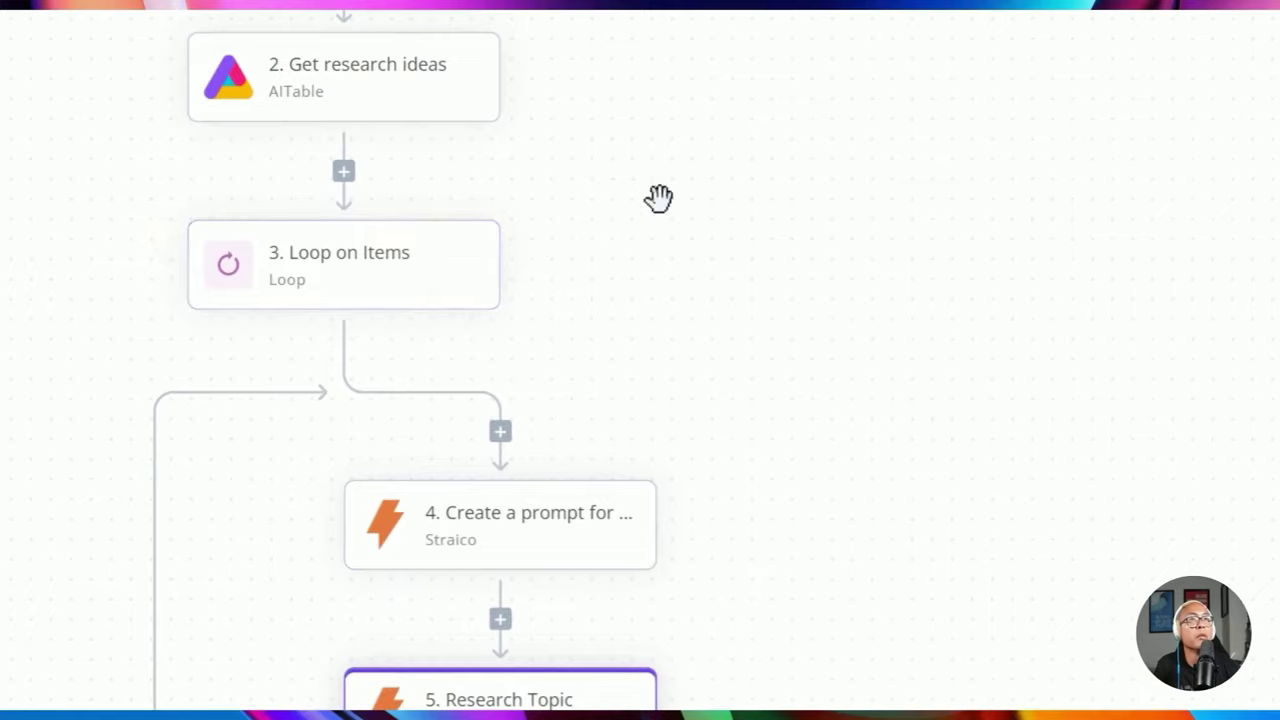
Enable Auto Retry on Failure for the AITable Get research ideas step
{"action": "left_click", "coordinate": [510, 258]}
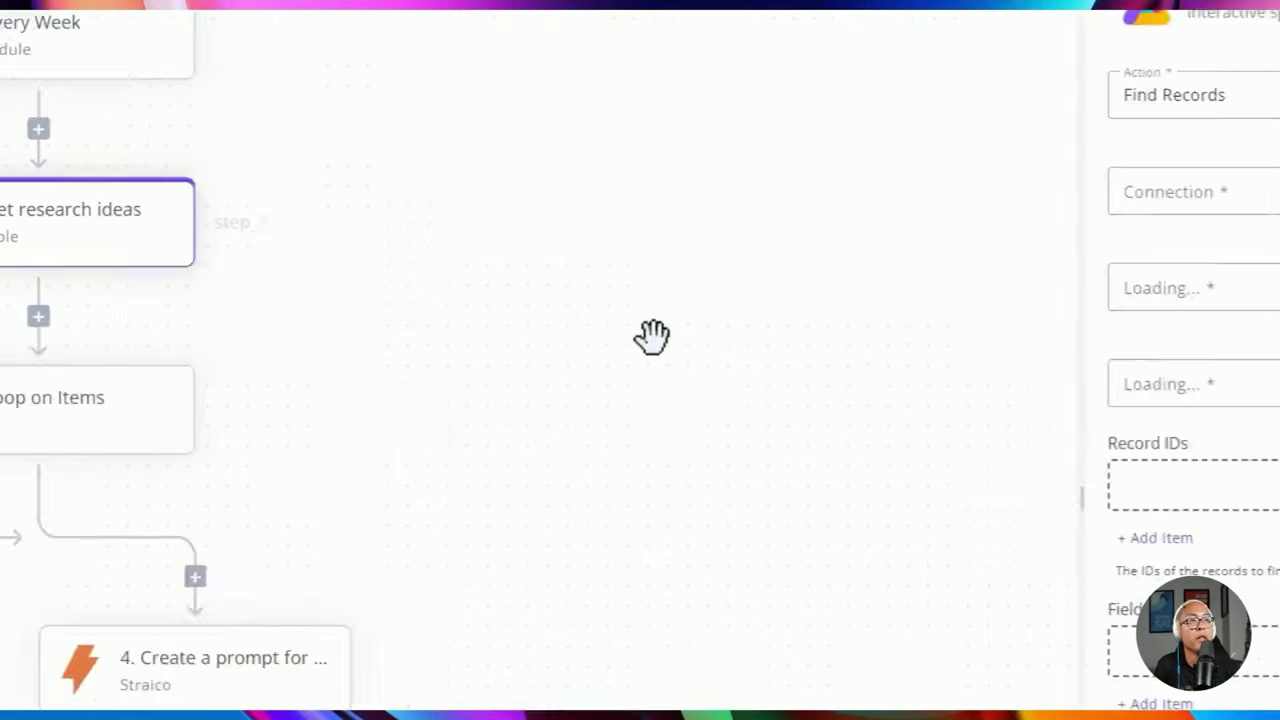
{"action": "scroll", "coordinate": [697, 437], "scroll_direction": "down", "scroll_amount": 5}
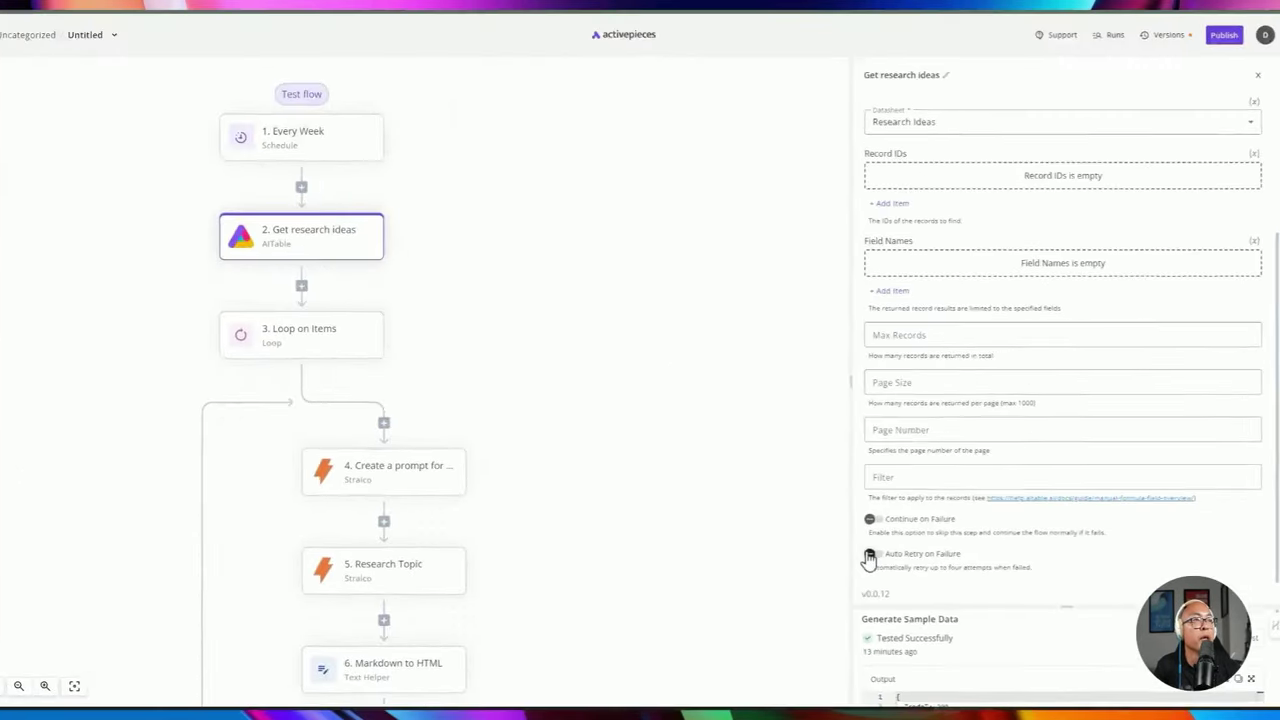
{"action": "left_click", "coordinate": [499, 413]}
Enable Auto Retry on Failure for the Gmail Send Email step
{"action": "scroll", "coordinate": [323, 500], "scroll_direction": "down", "scroll_amount": 4}
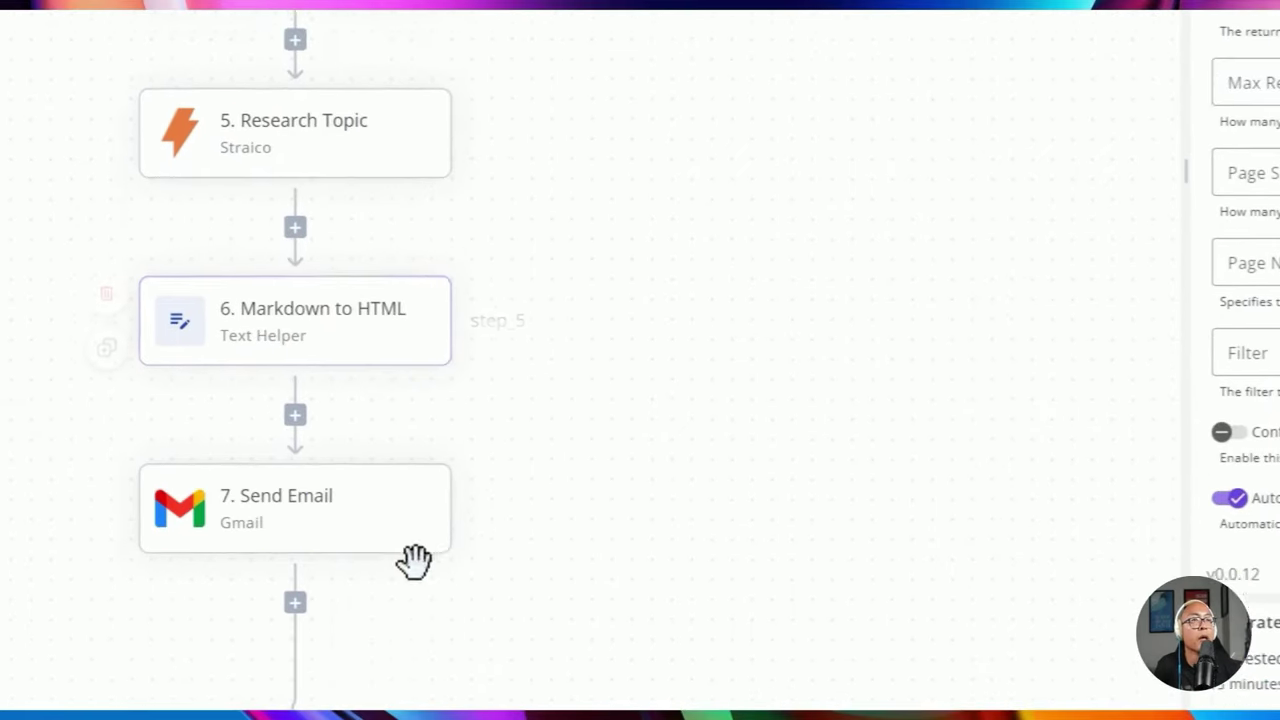
{"action": "left_click", "coordinate": [329, 517]}
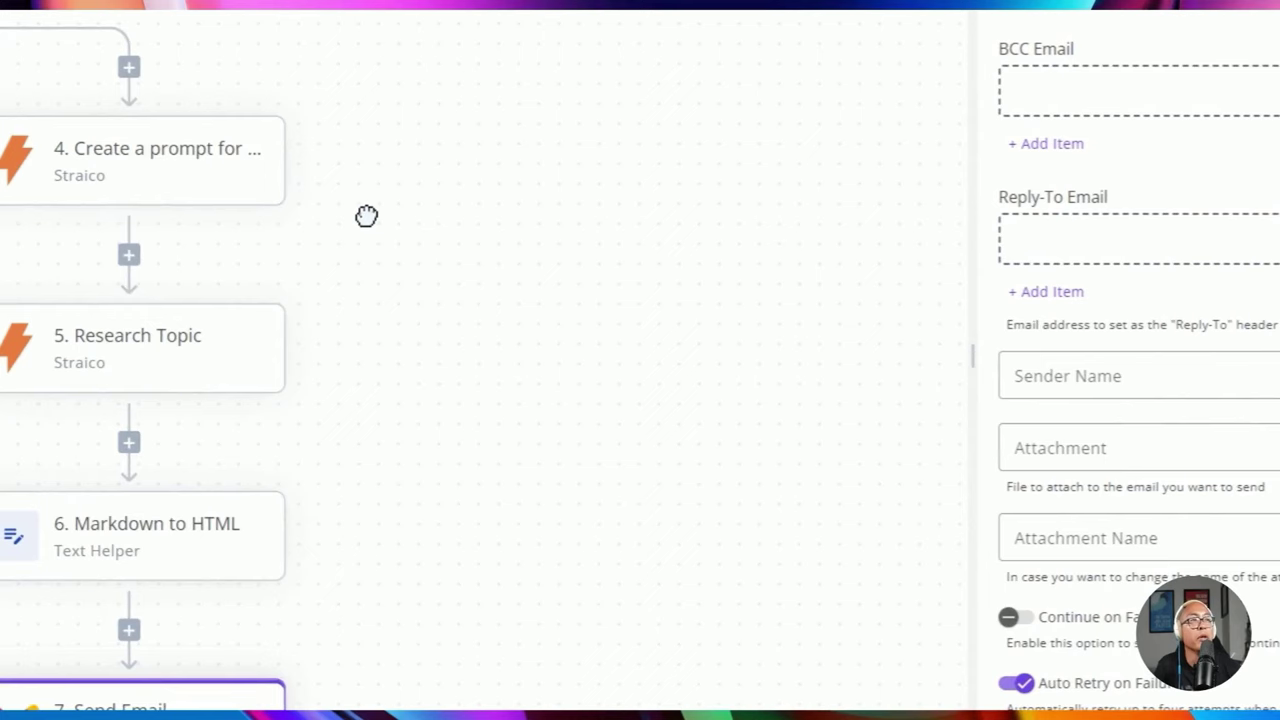
{"action": "scroll", "coordinate": [366, 216], "scroll_direction": "up", "scroll_amount": 5}
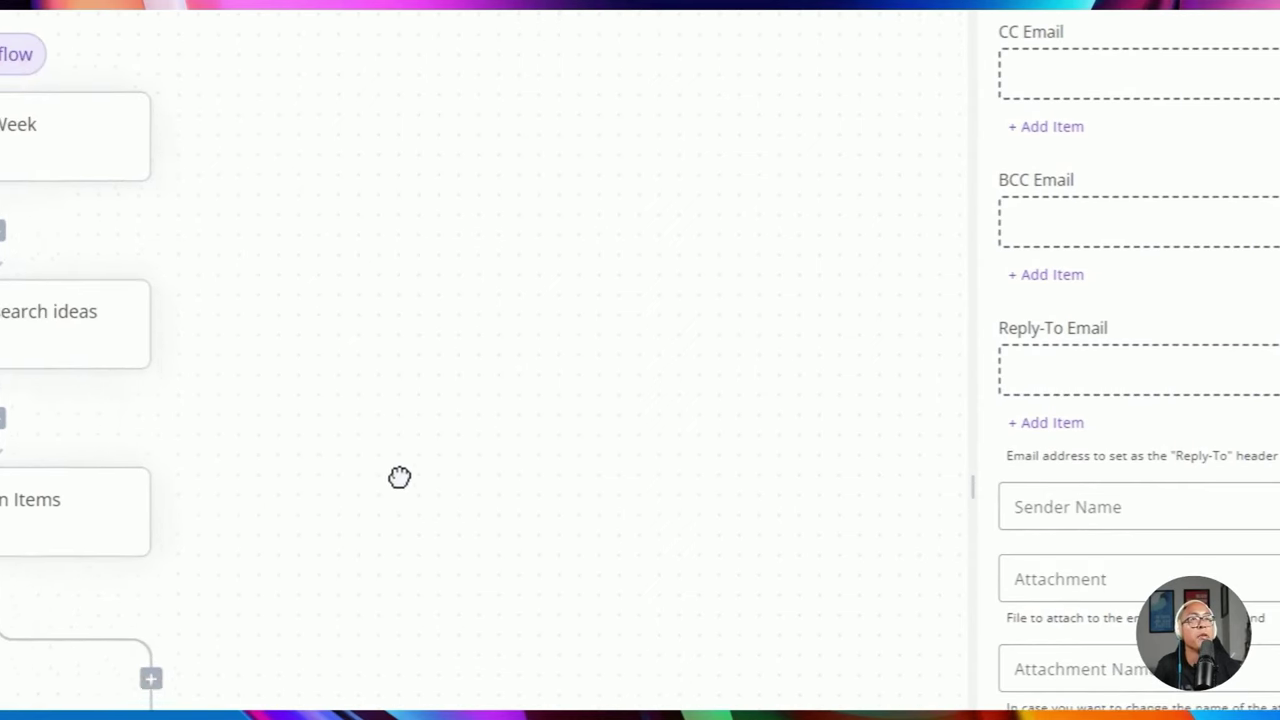